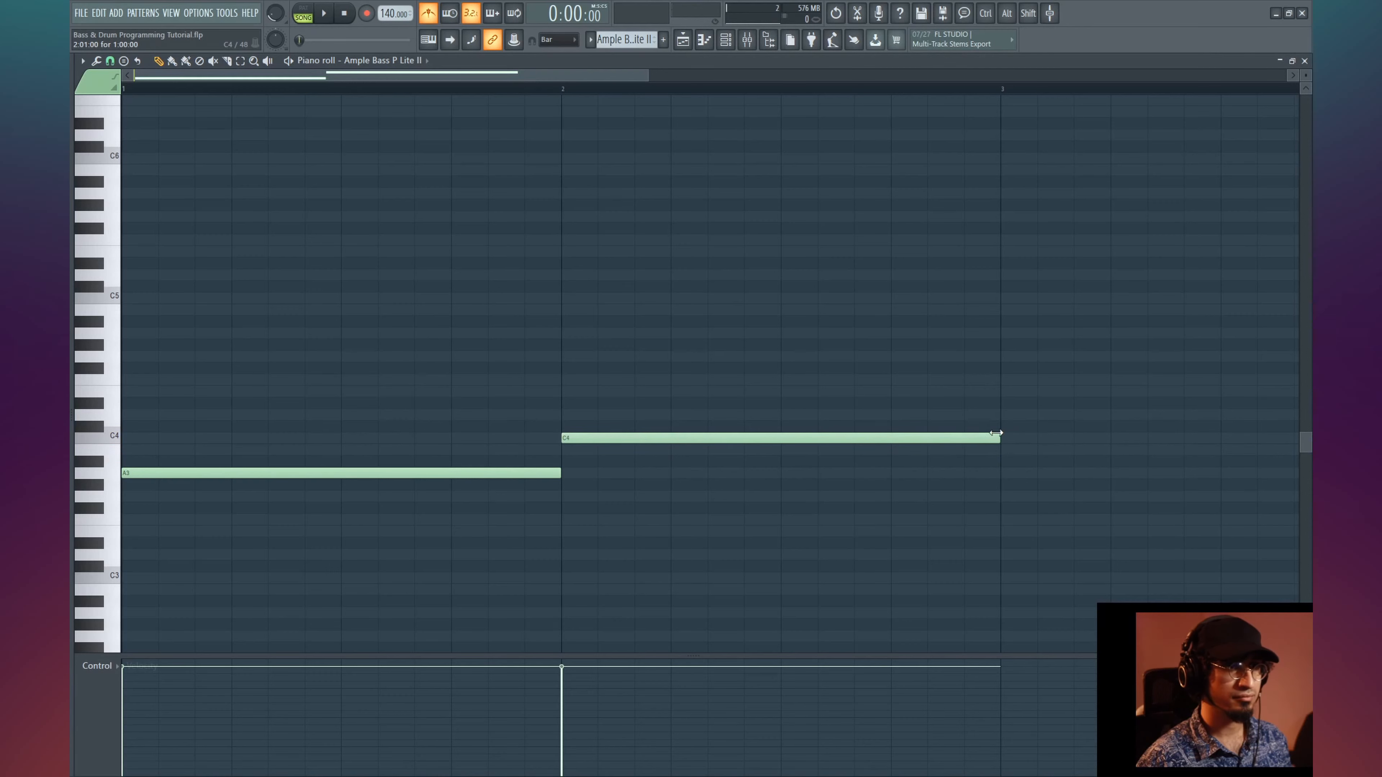
- Shorten the C4 bass note to the first half of bar 2, fill the second half with D4, and audition the phrase
left_click_drag(1001, 435, 789, 430)
key("space")
scroll(712, 93, "down", 2)
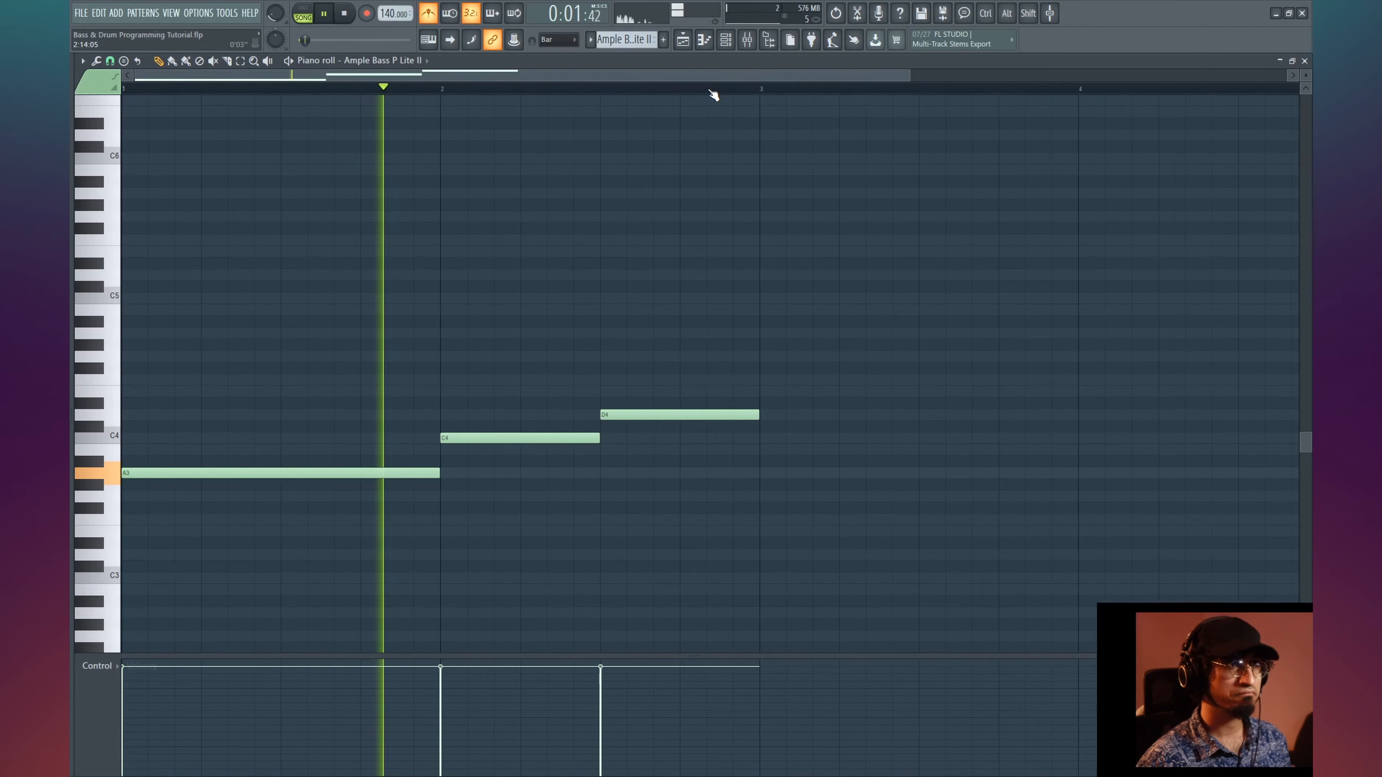
key("space")
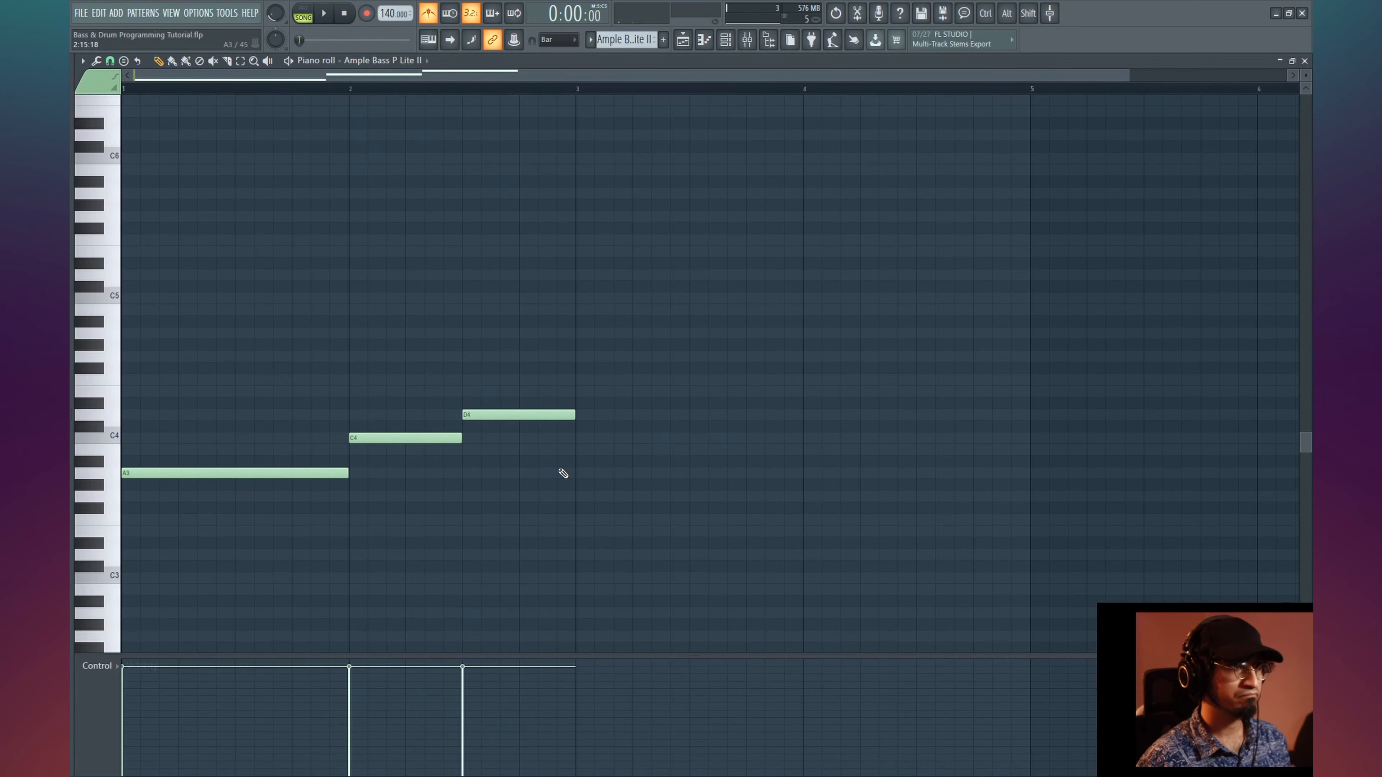
- Duplicate the two-bar bass phrase into bars 3 and 4 and play it back from bar 3
key("ctrl+a")
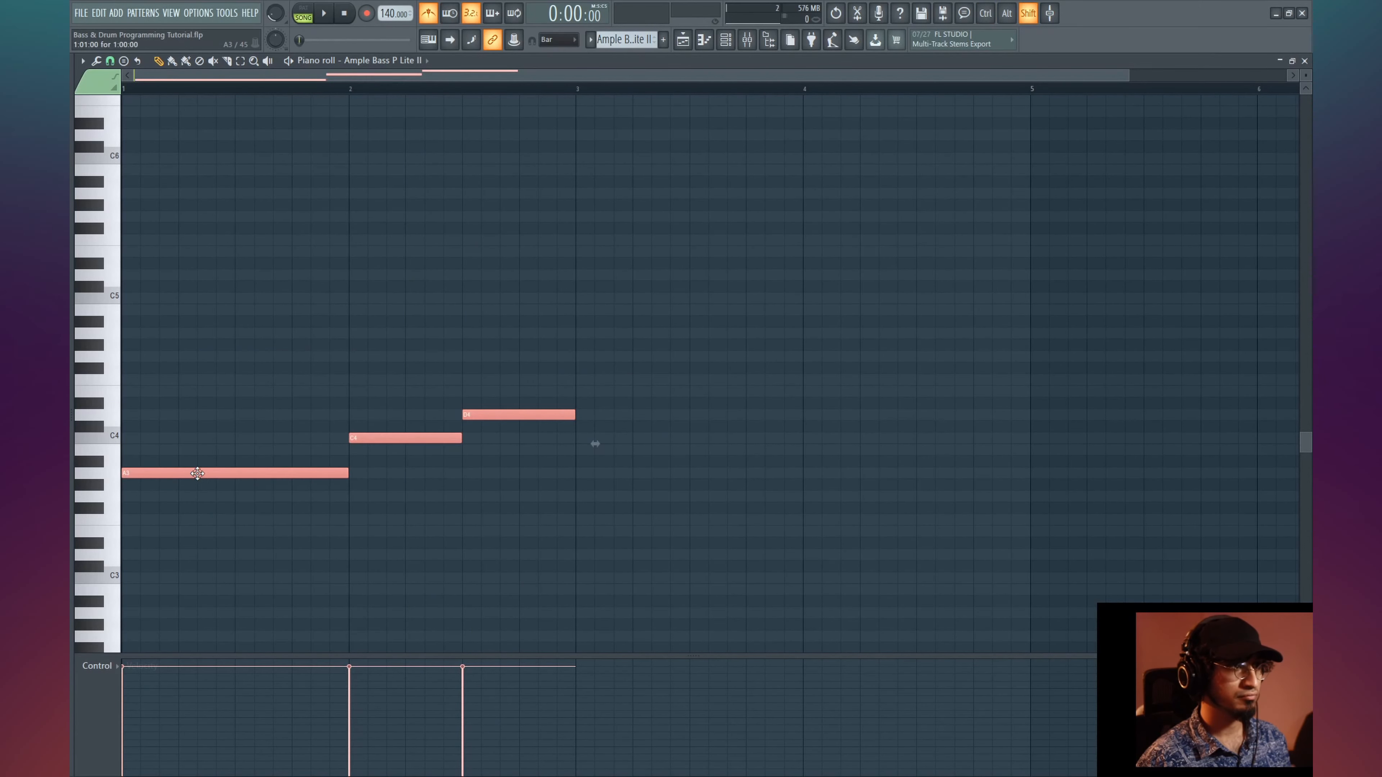
left_click_drag(197, 473, 654, 479)
left_click(741, 407)
key("space")
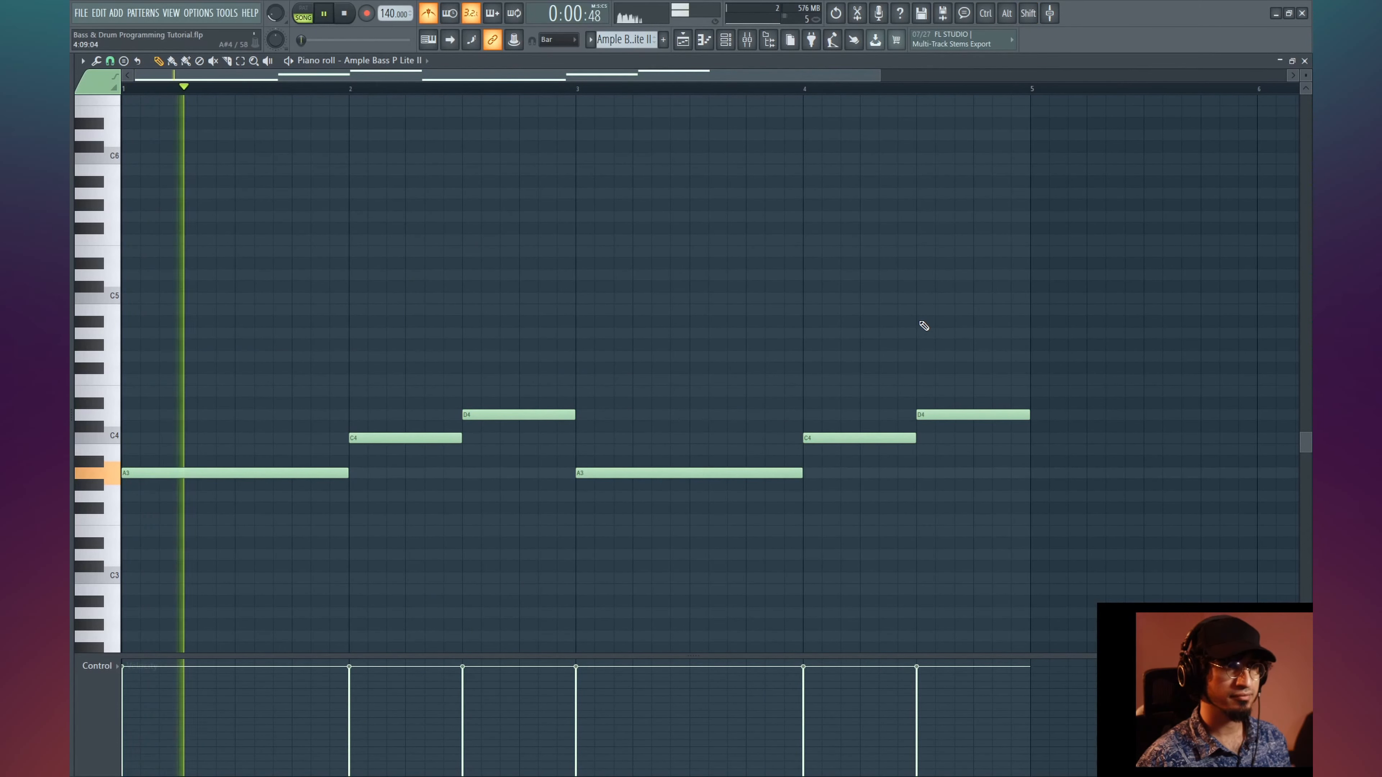
left_click(585, 87)
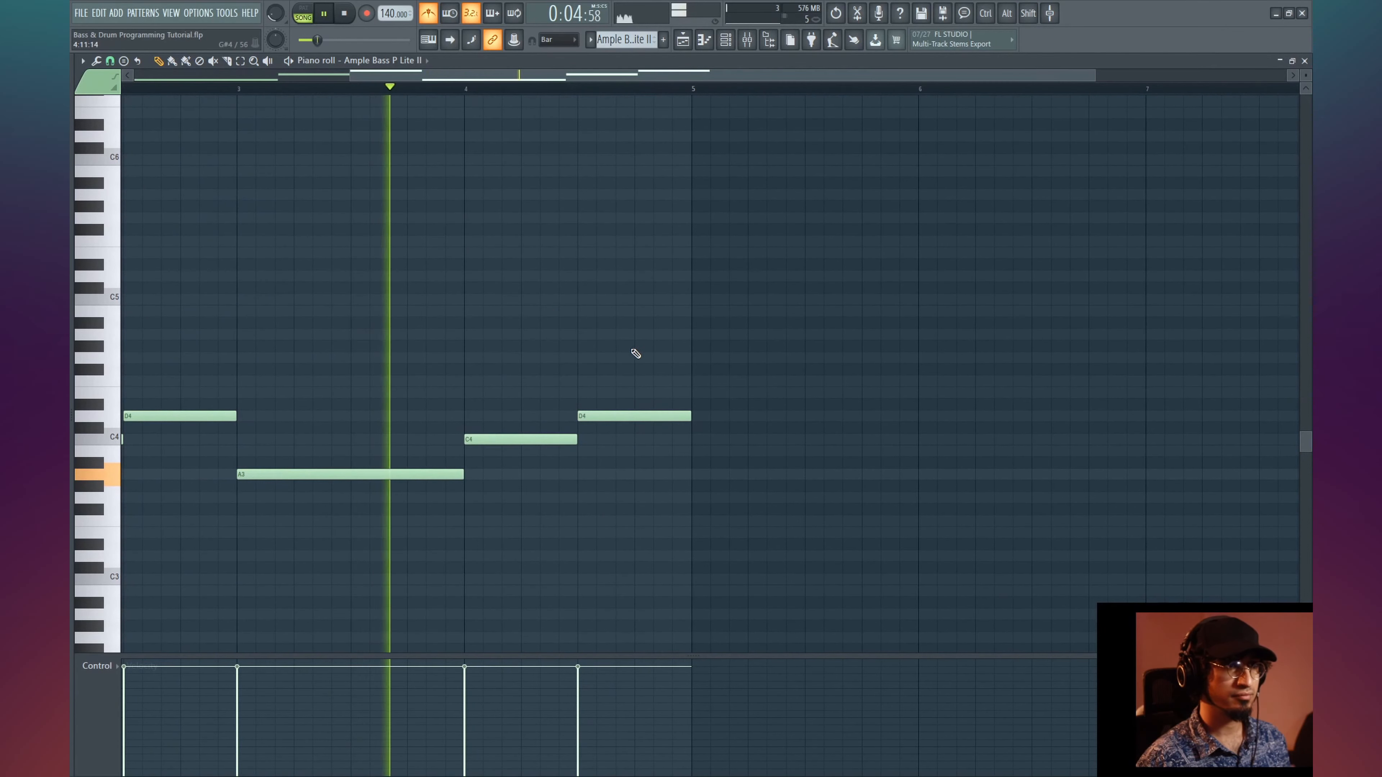
- Lower the closing D4 note of bar 4 by one octave to D3 and play the phrase
left_click_drag(733, 399, 672, 436)
key("space")
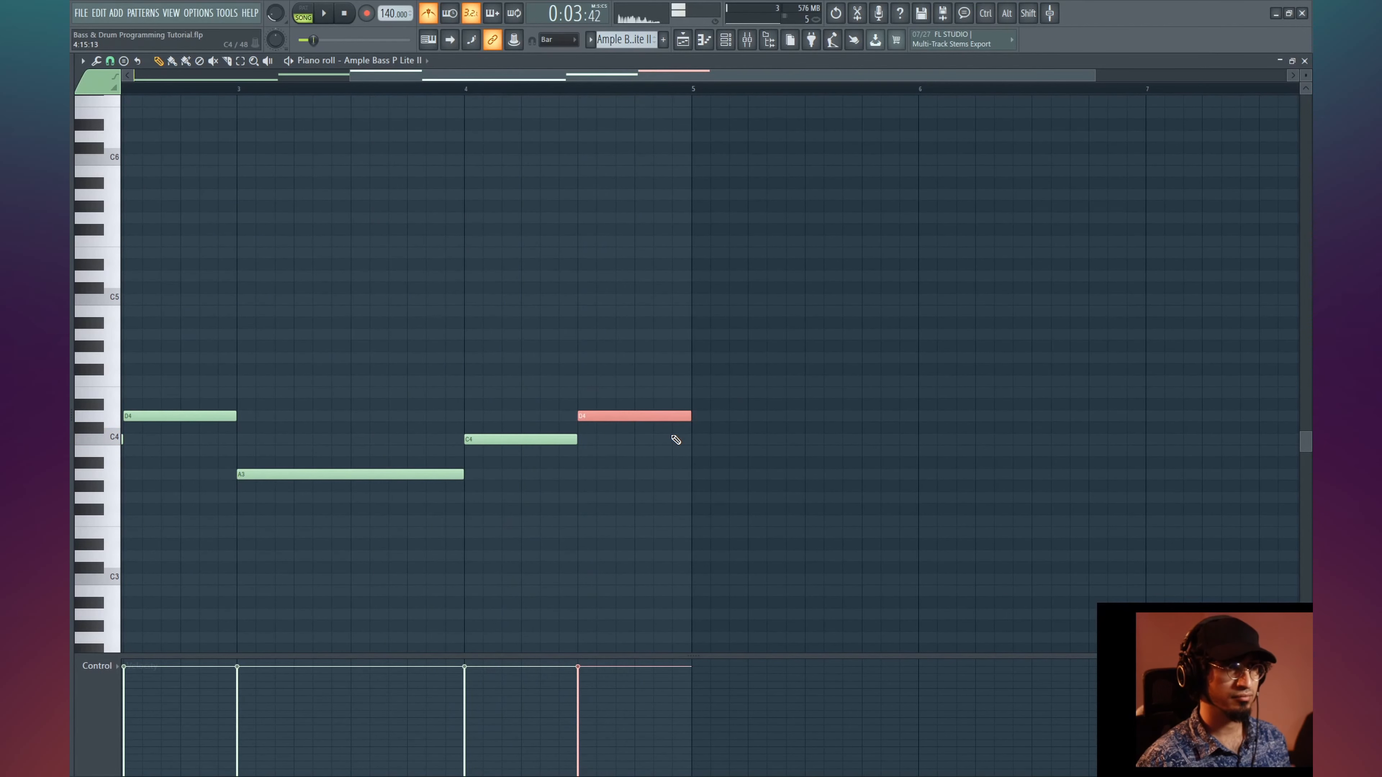
key("ctrl+Down")
key("space")
scroll(638, 324, "down", 4)
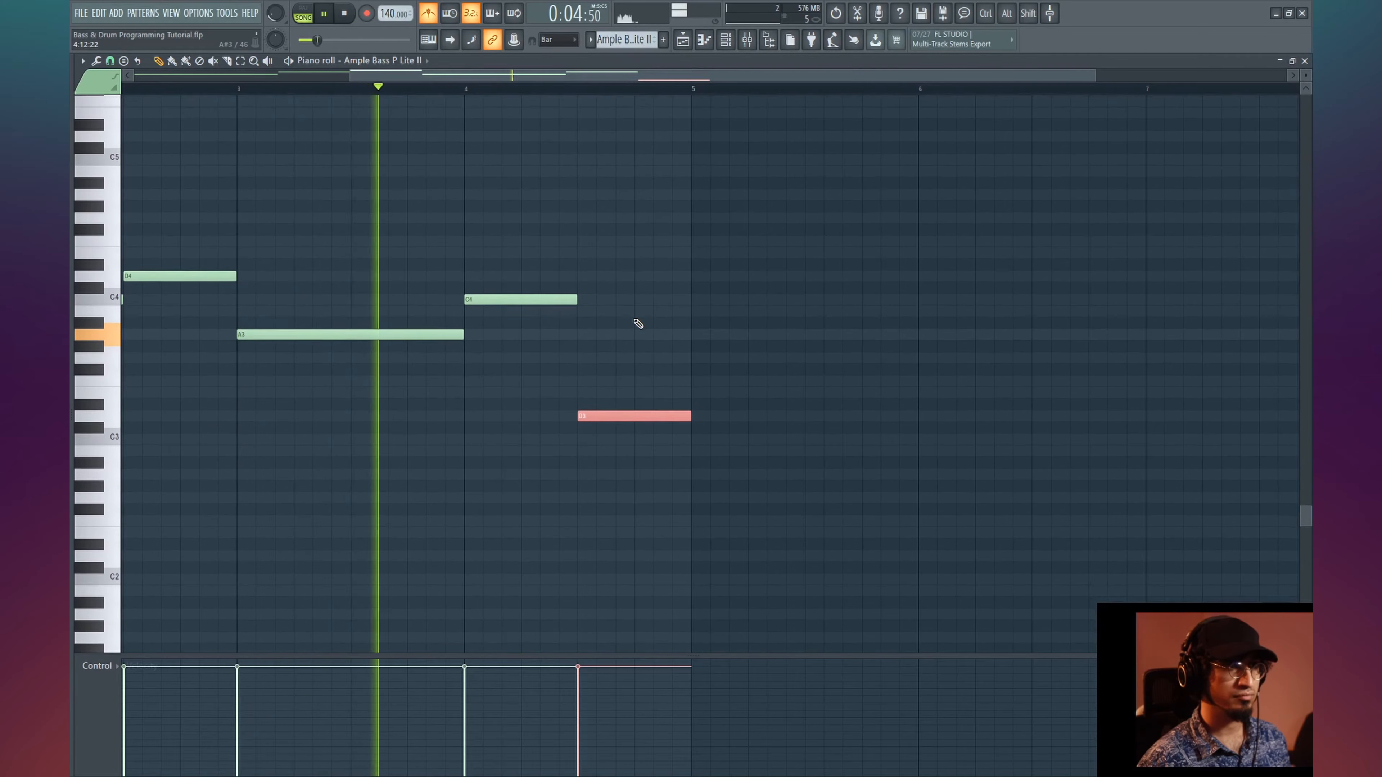
scroll(638, 324, "left", 2)
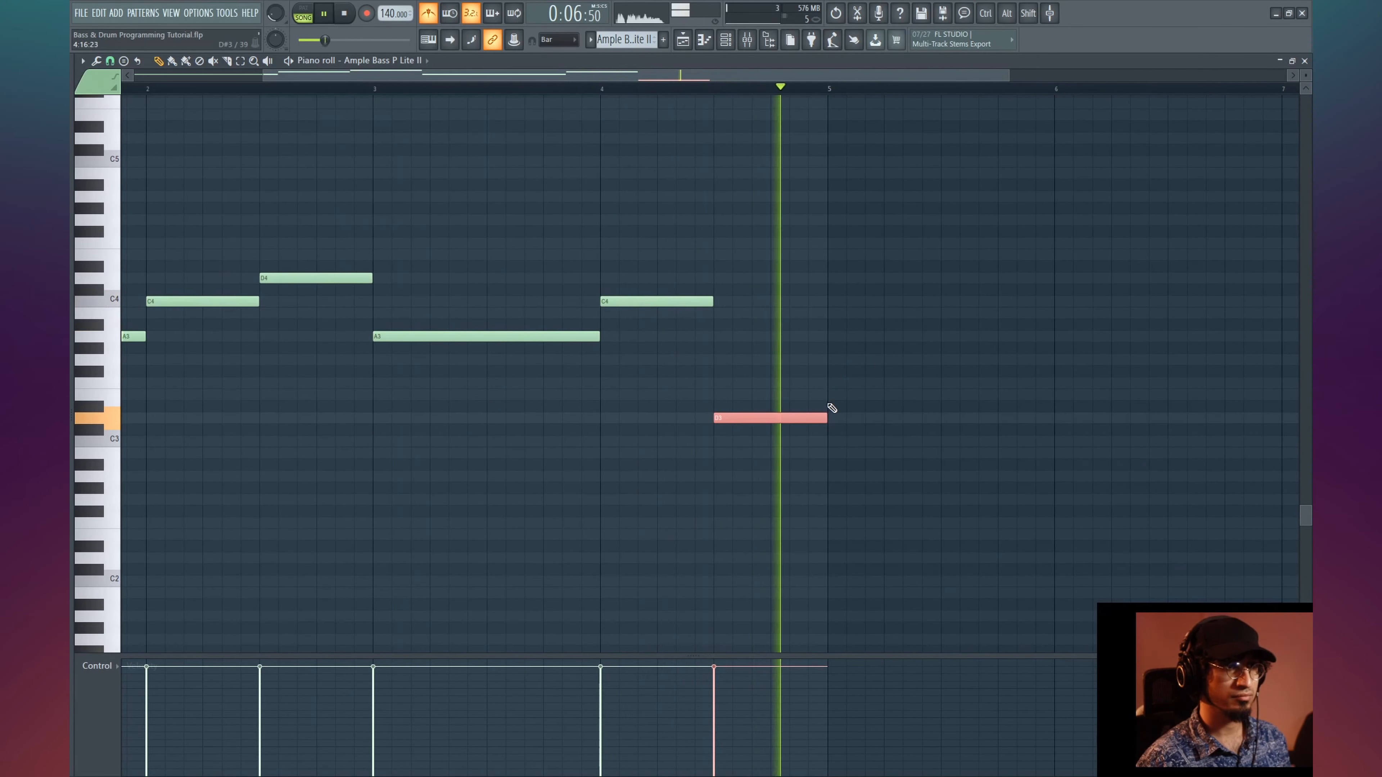
- Shorten the D3 note to a quarter bar and add a quarter-bar G3 at the end of bar 4
key("space")
mouse_move(826, 417)
left_mouse_down()
mouse_move(775, 415)
mouse_move(769, 342)
mouse_move(775, 361)
left_mouse_up()
left_click(770, 397)
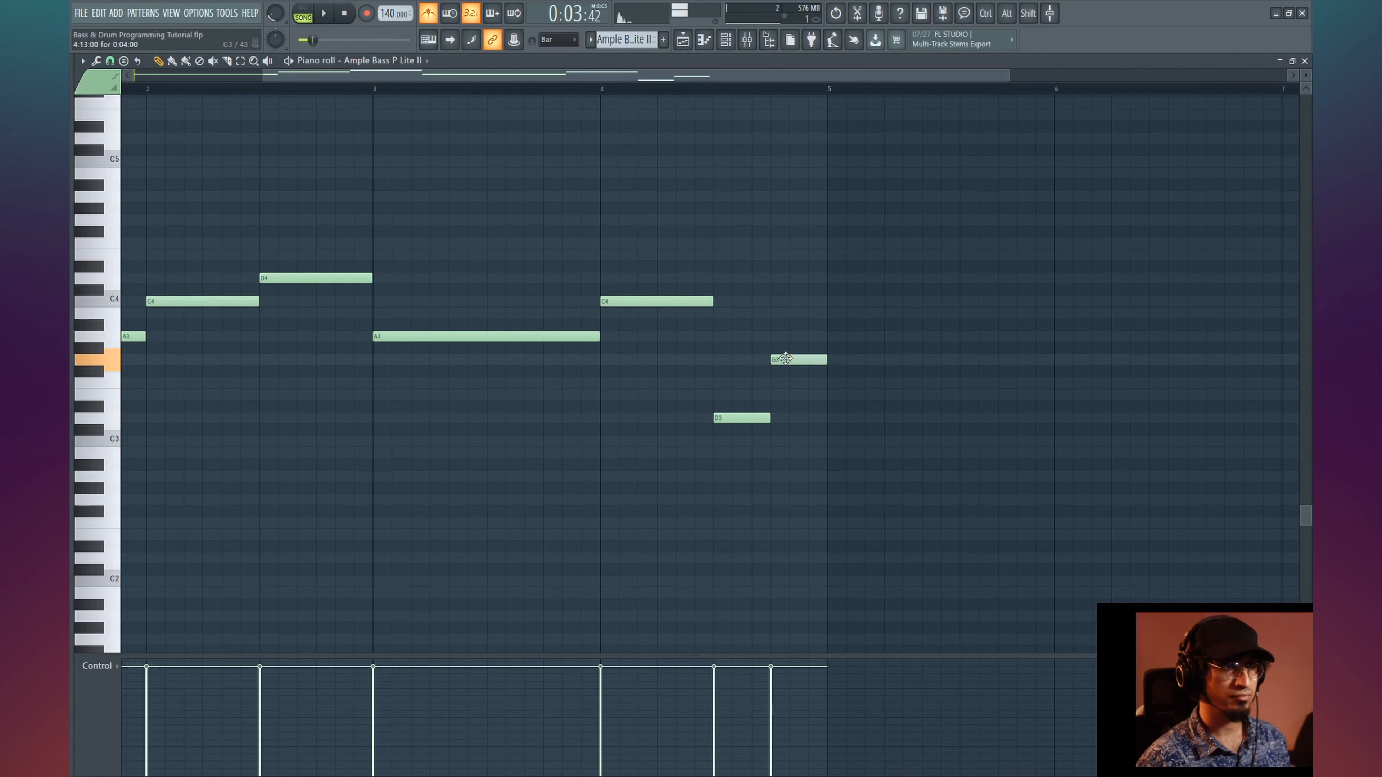
key("space")
key("space")
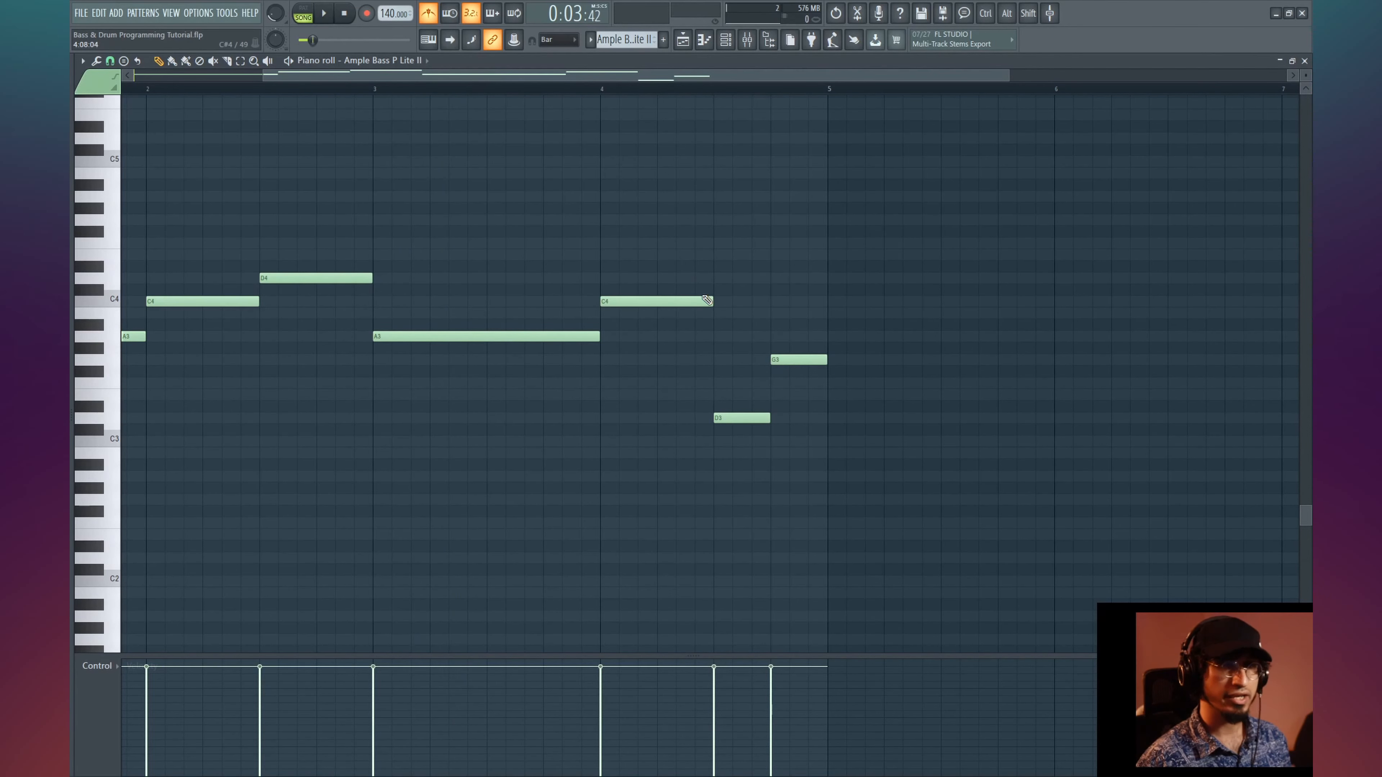
- Open the Ample Bass P Lite II instrument, reset string 4 to standard E tuning, and audition its lowest E
key("F6")
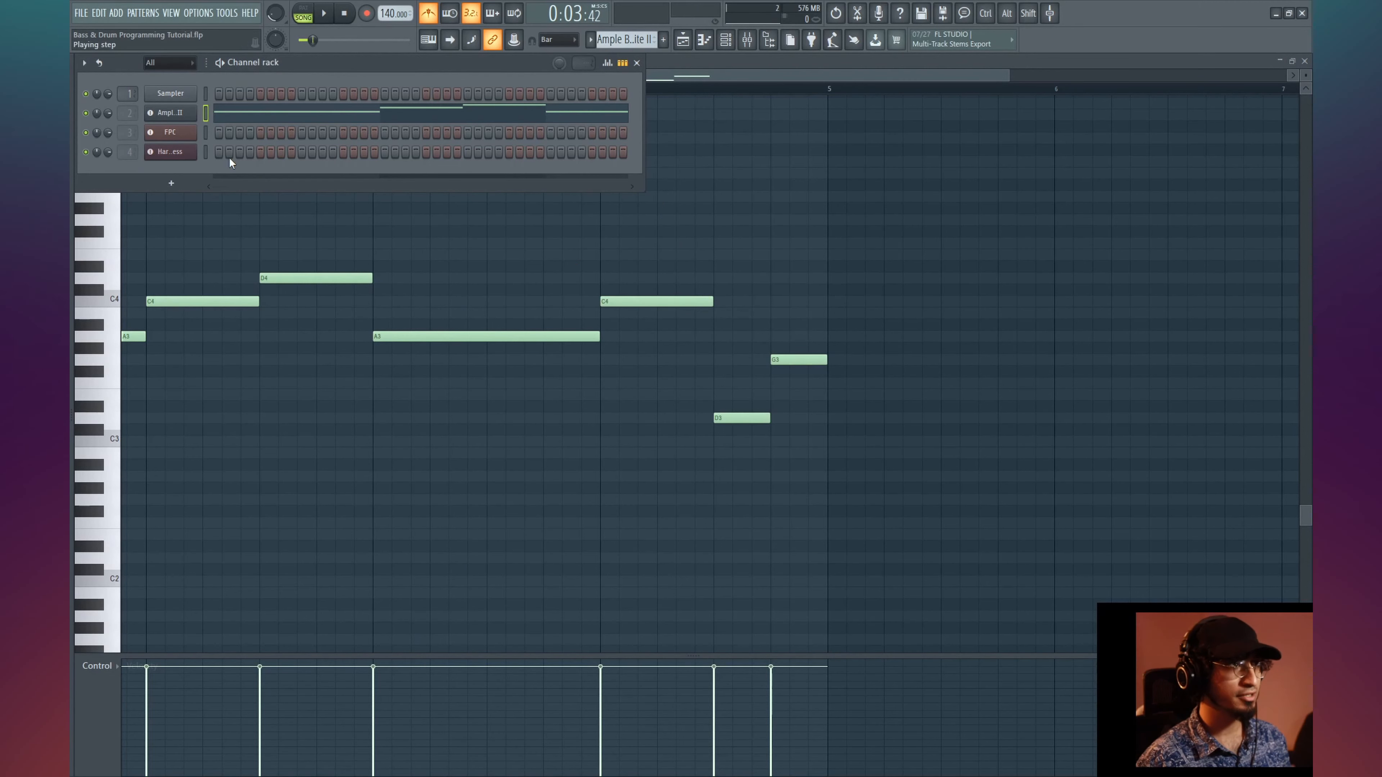
left_click(170, 113)
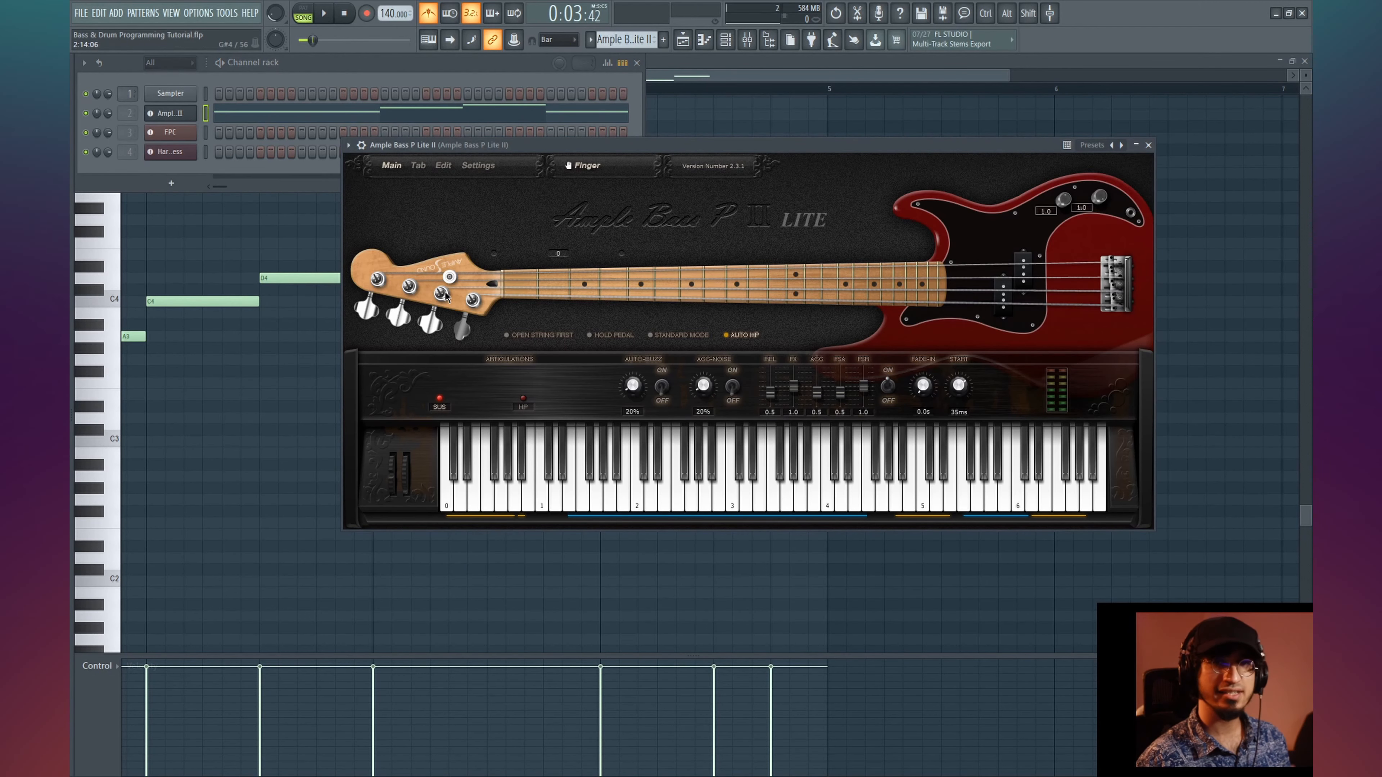
left_click(464, 333)
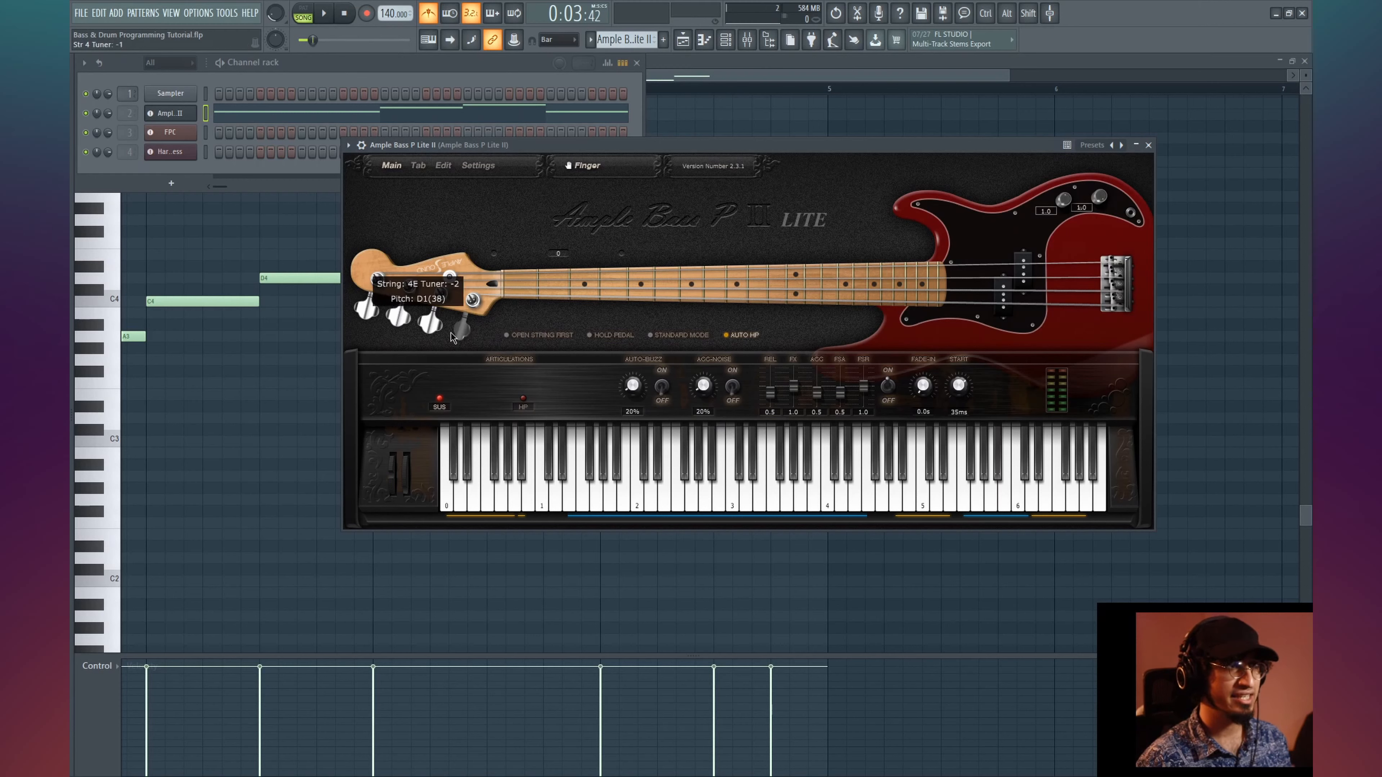
left_click(572, 501)
left_click(573, 501)
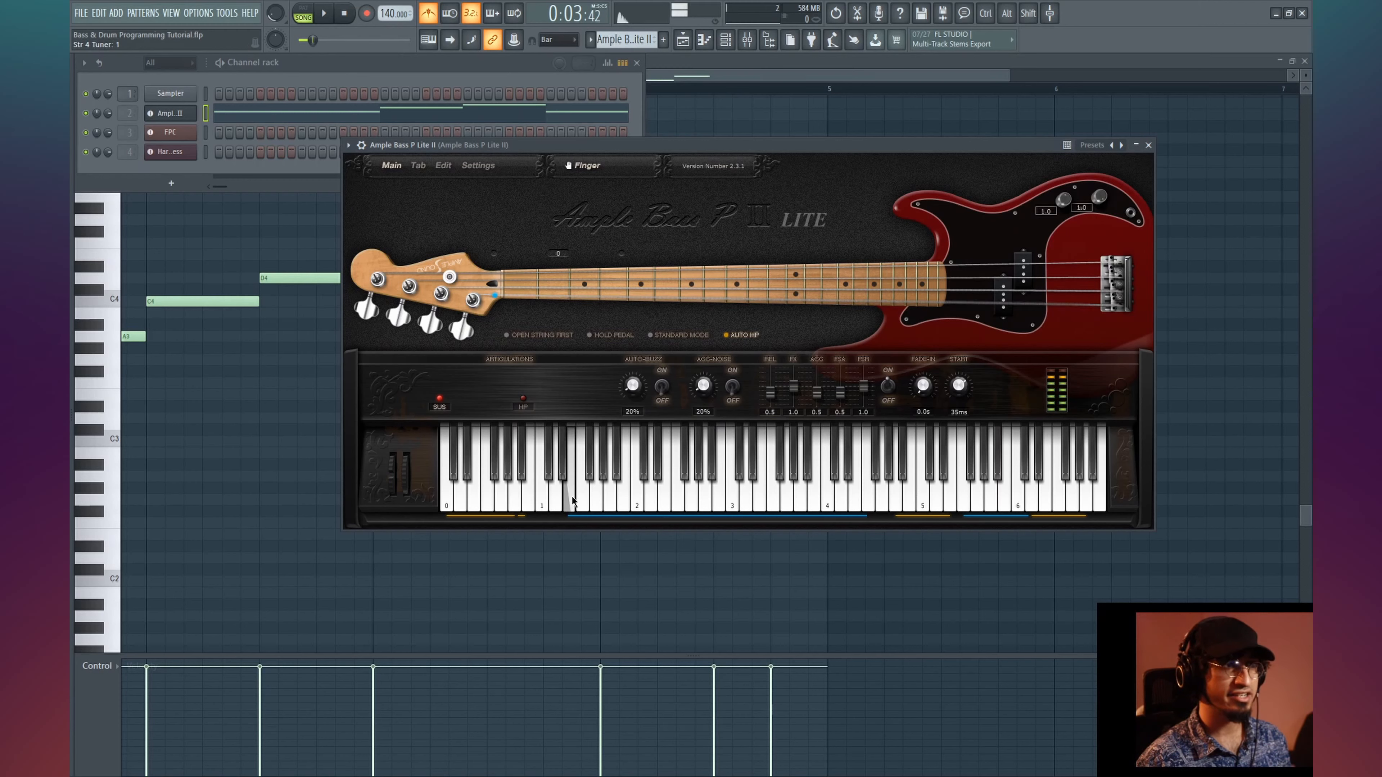
- Audition the E3 and D3 keys on the bass piano roll's keyboard
left_click(117, 405)
left_click(116, 404)
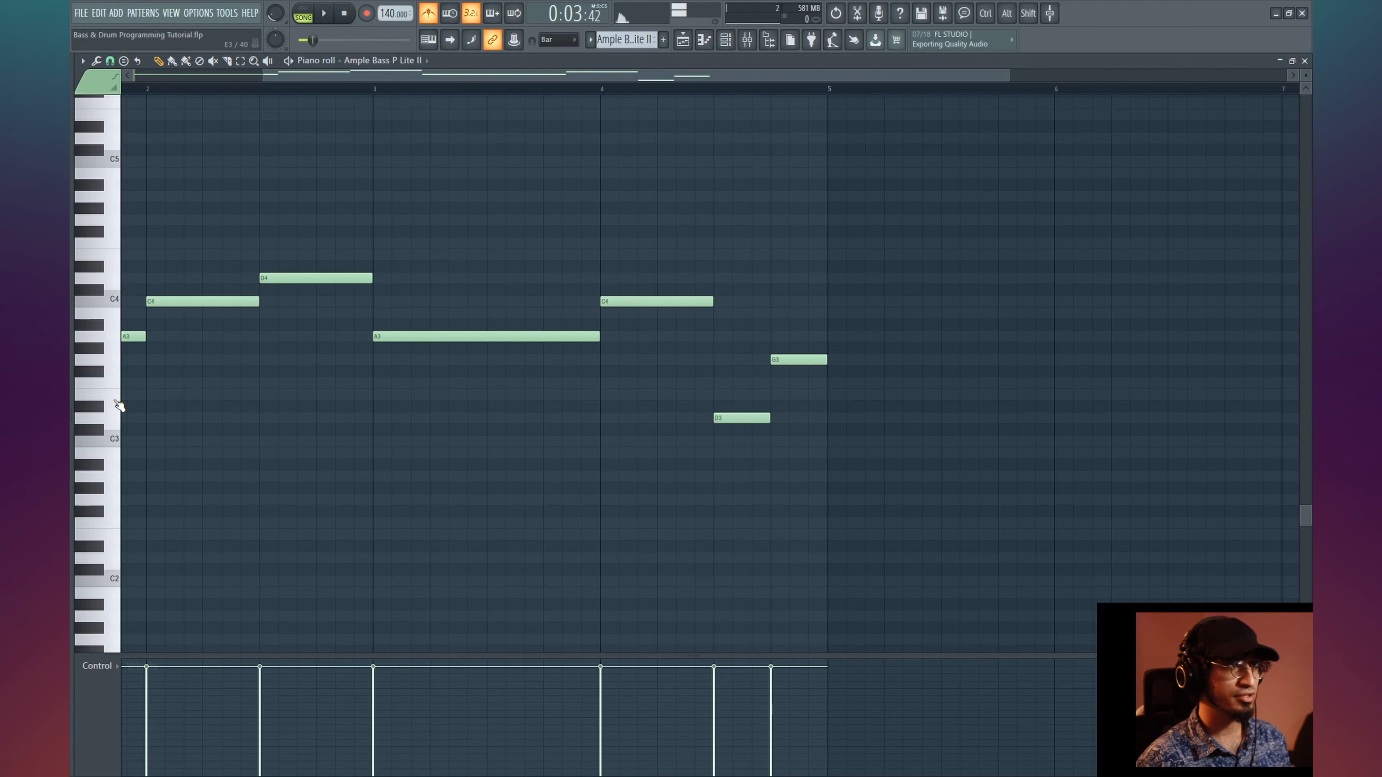
left_click(118, 405)
left_click(113, 422)
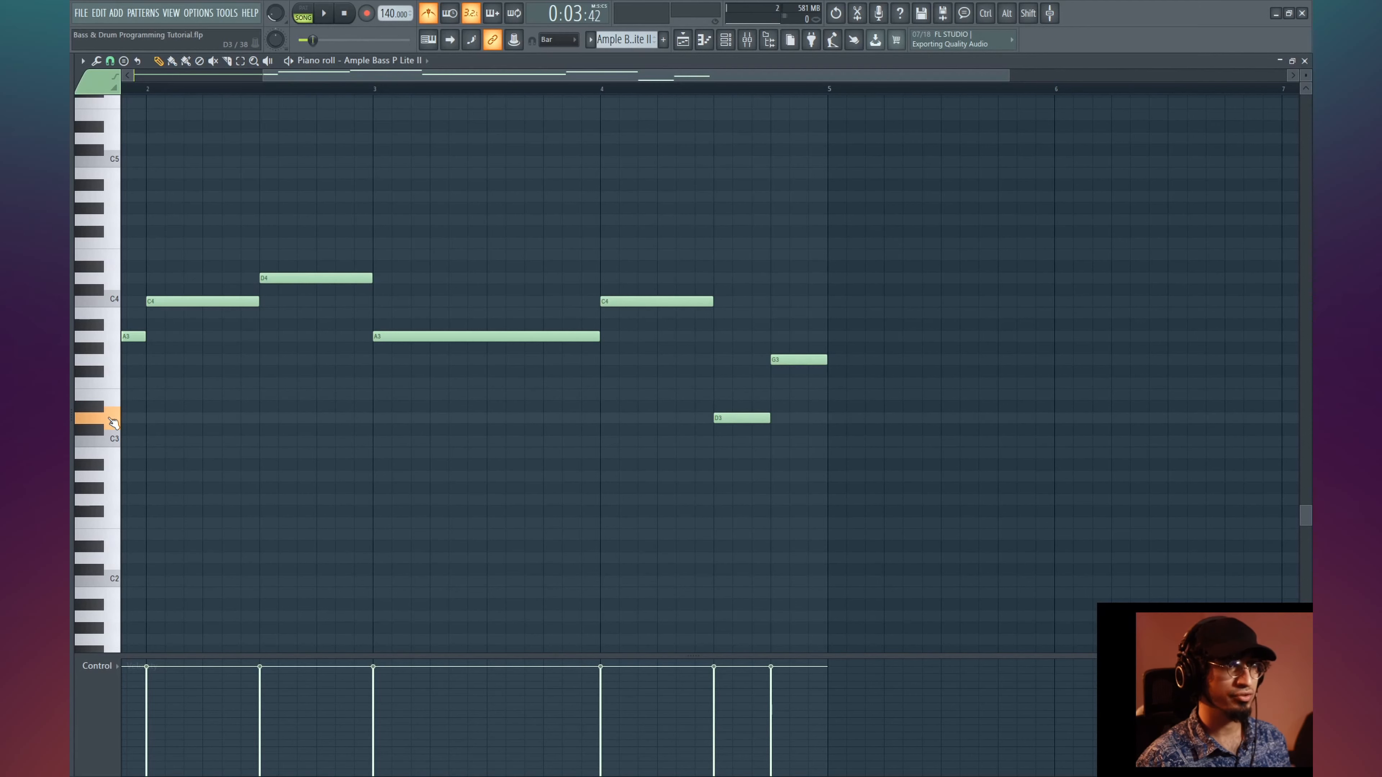
left_click(113, 422)
- Tune string 4 of the bass instrument down to D1 and audition its lowest D and E keys
key("Tab")
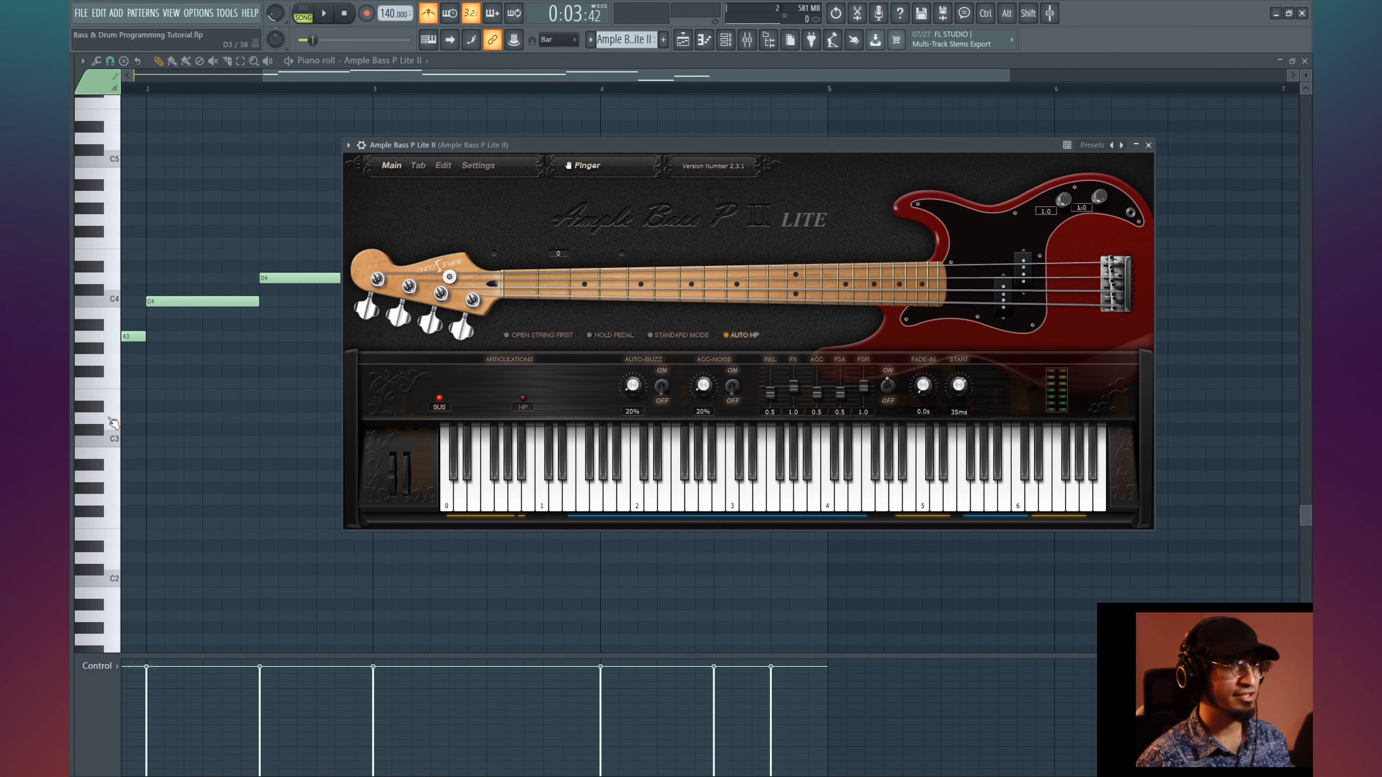
left_click_drag(455, 326, 487, 340)
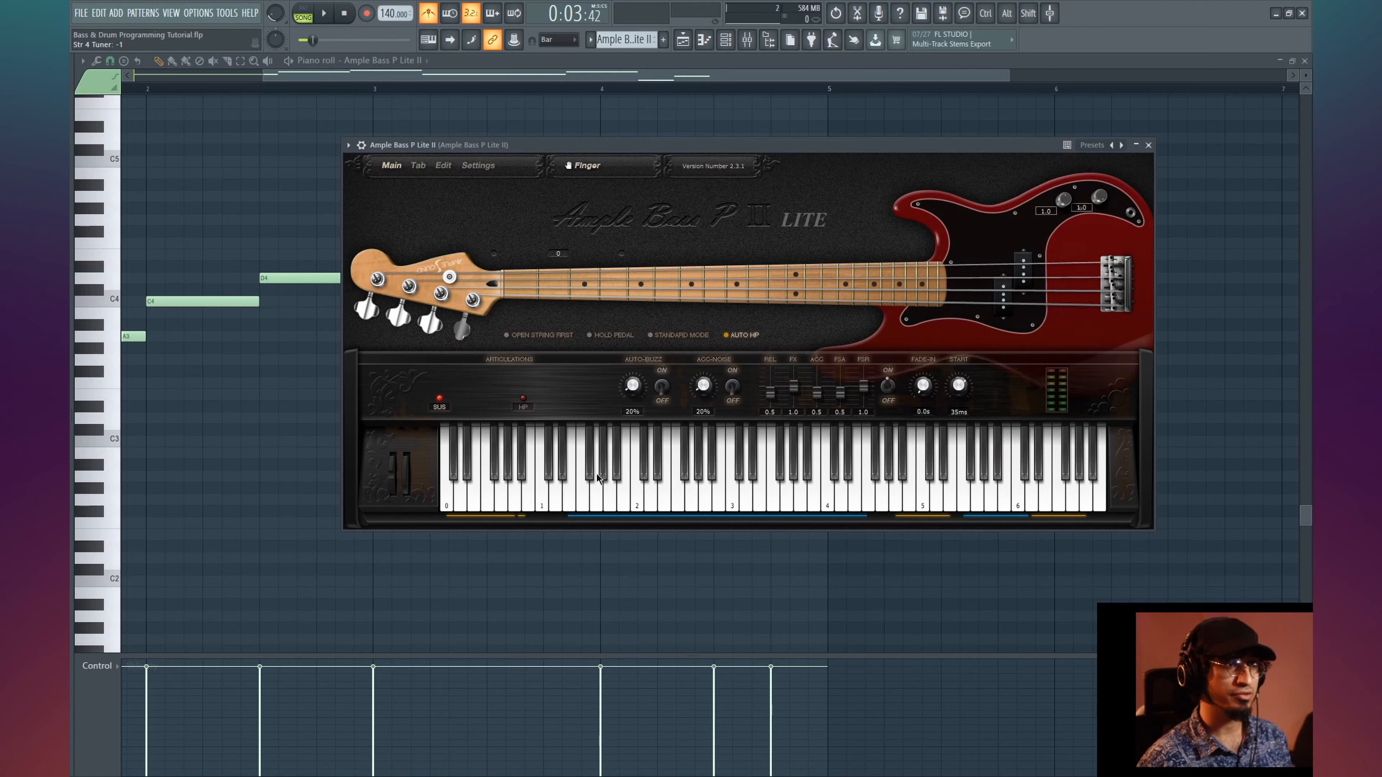
left_click(557, 487)
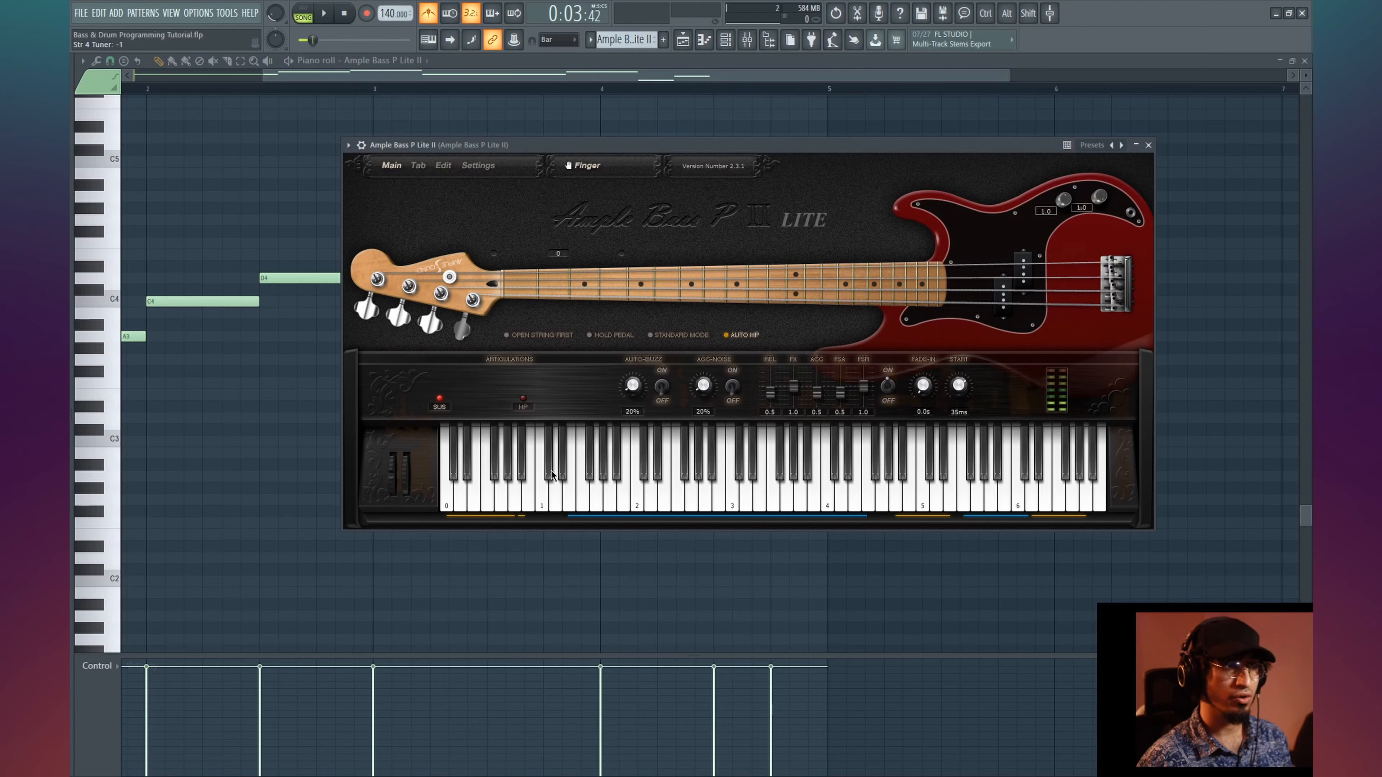
left_click(571, 490)
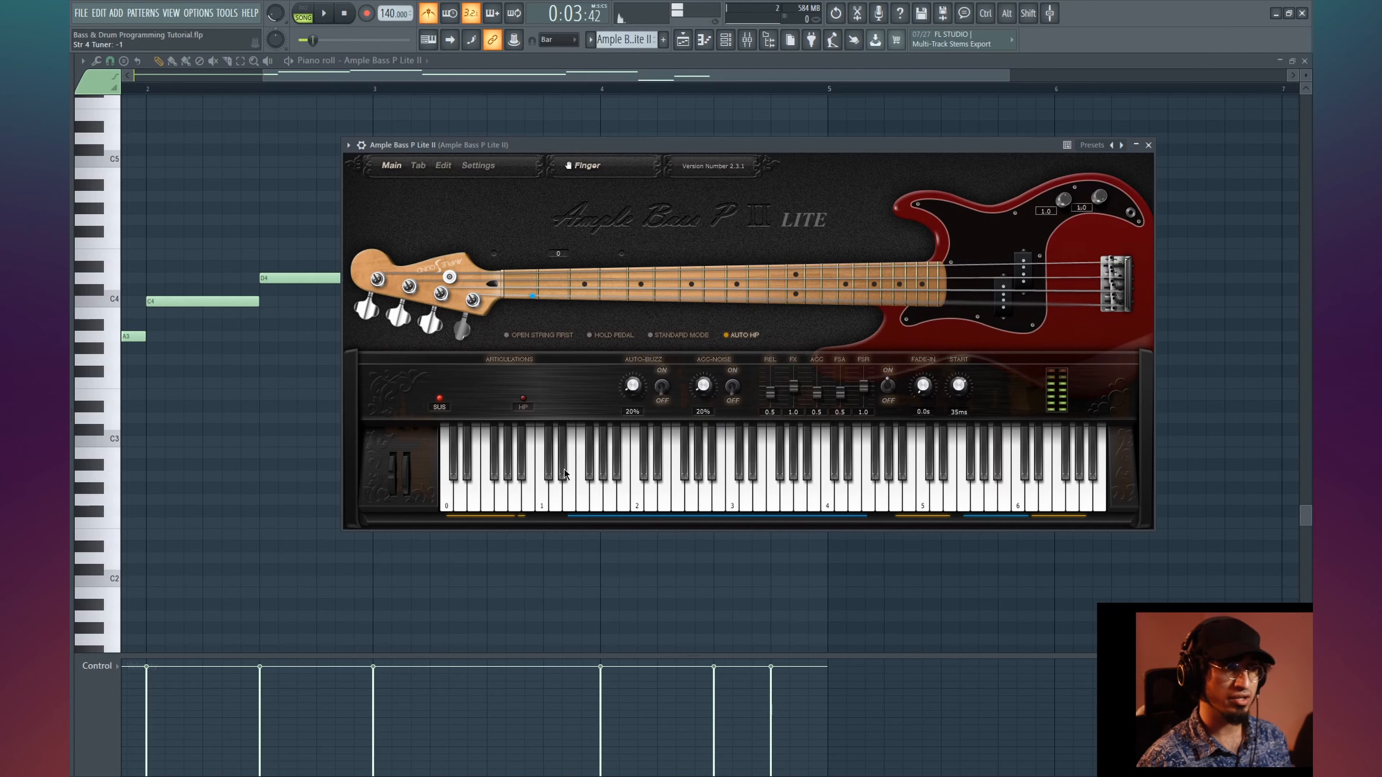
left_click(554, 501)
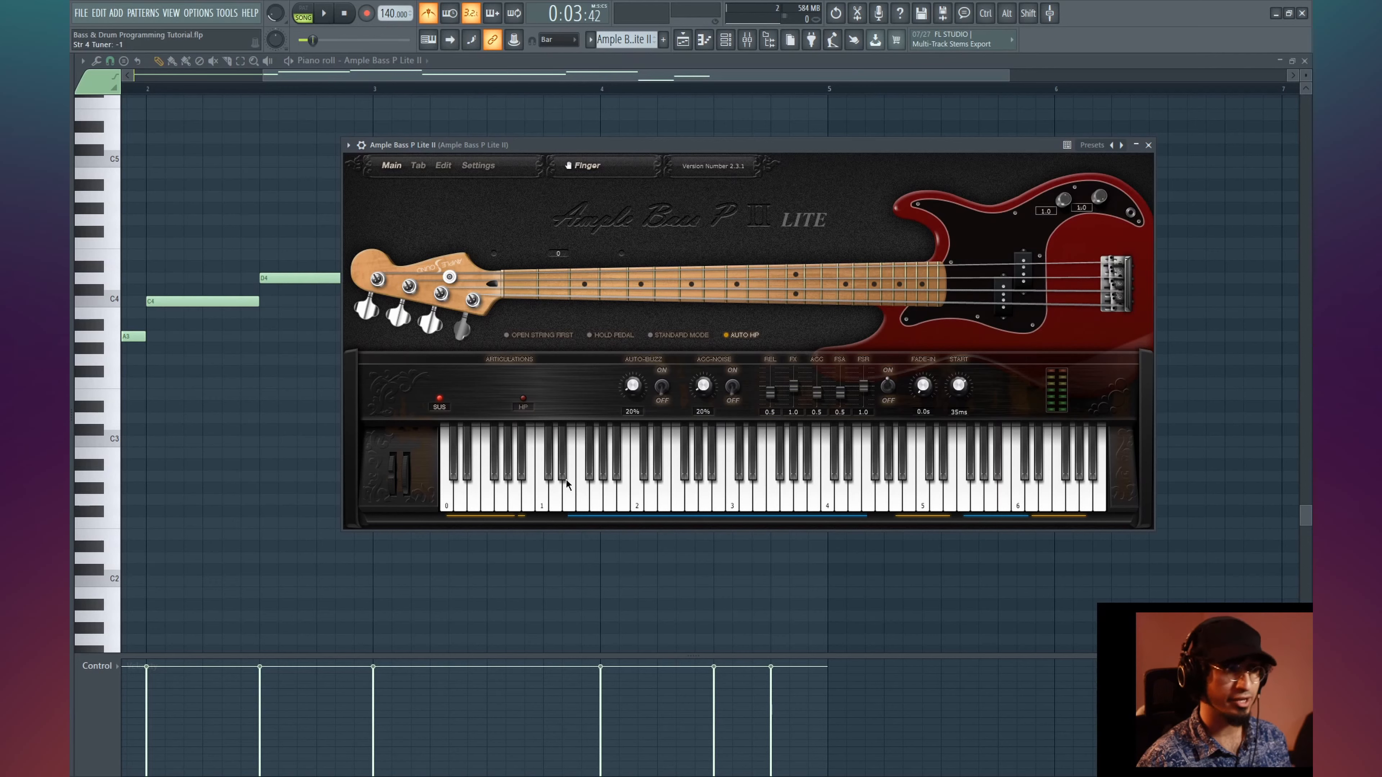
left_click(556, 493)
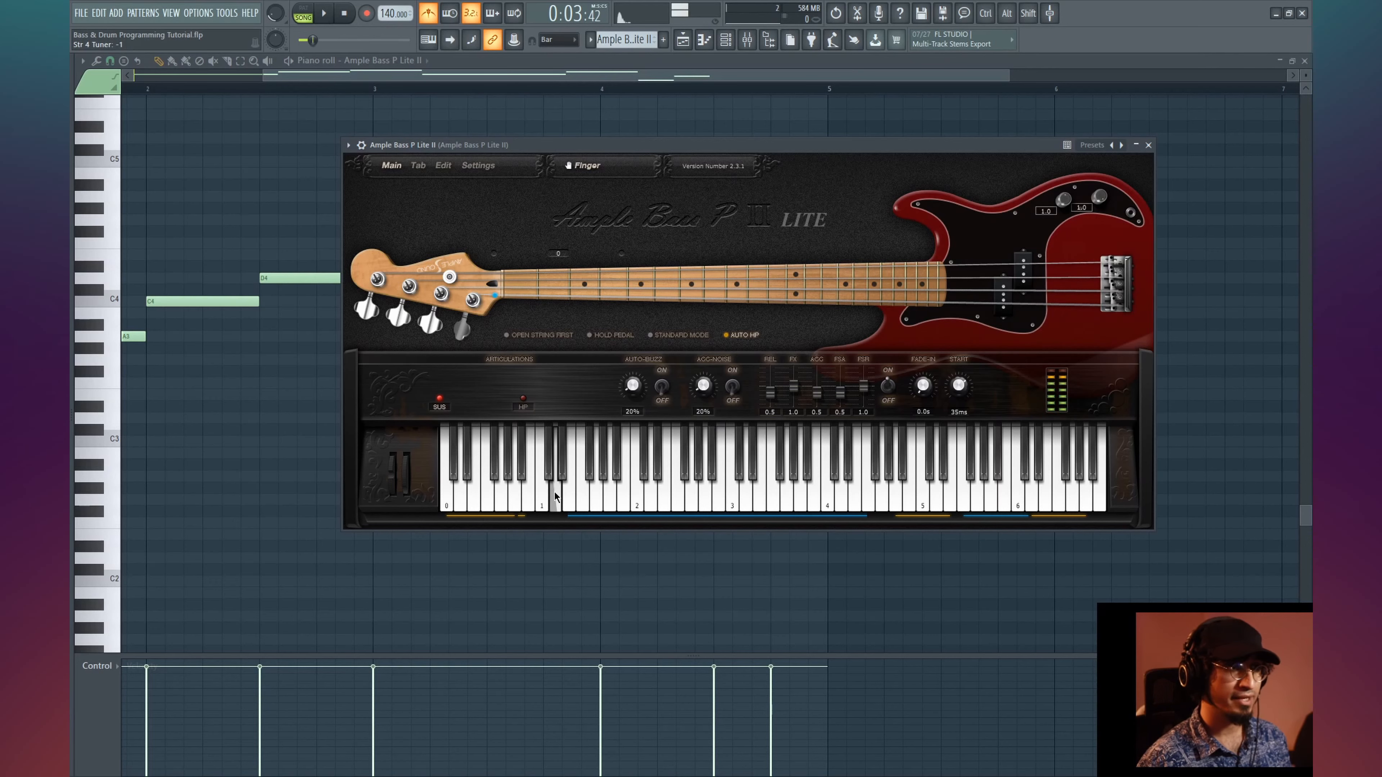
left_click(1149, 146)
- Play back the four-bar bass line and duplicate all its notes into bars 5 to 8
scroll(492, 102, "down", 2)
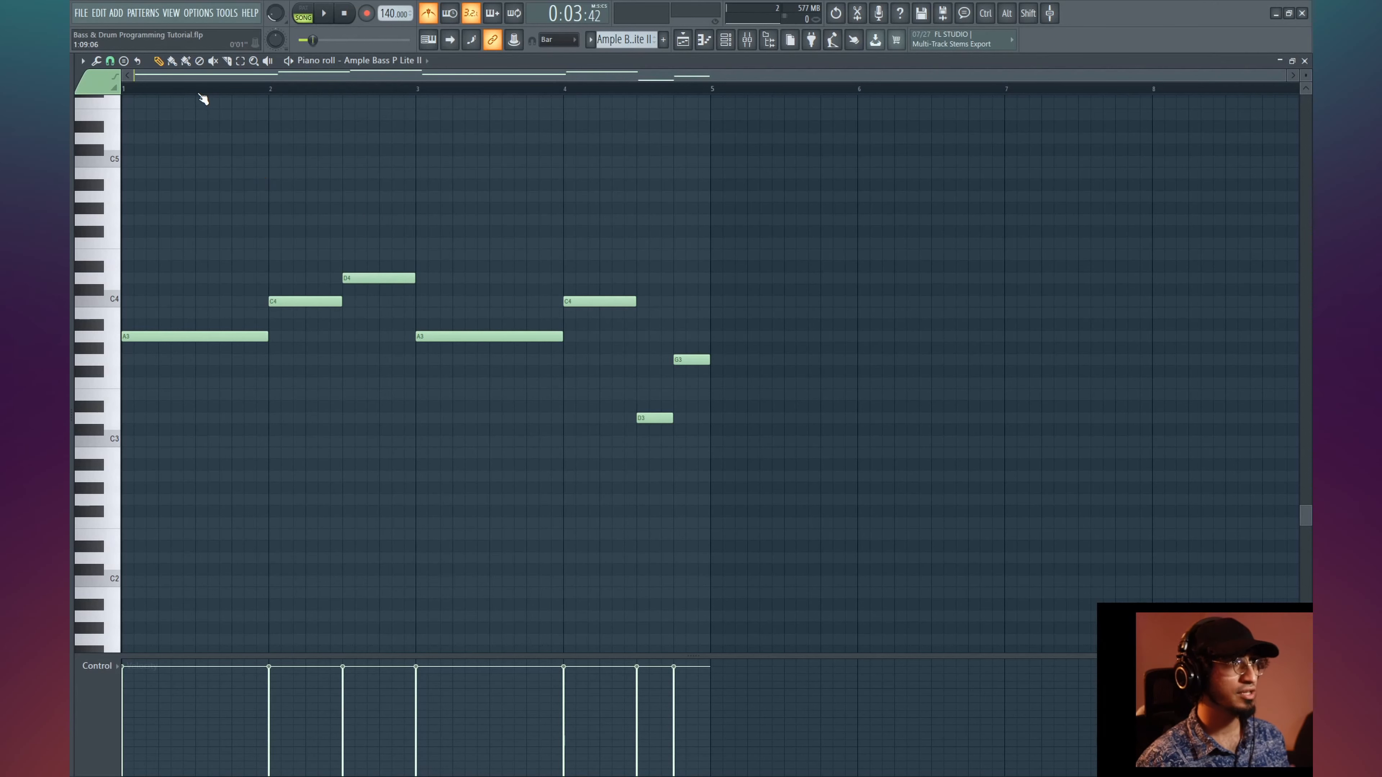
key("space")
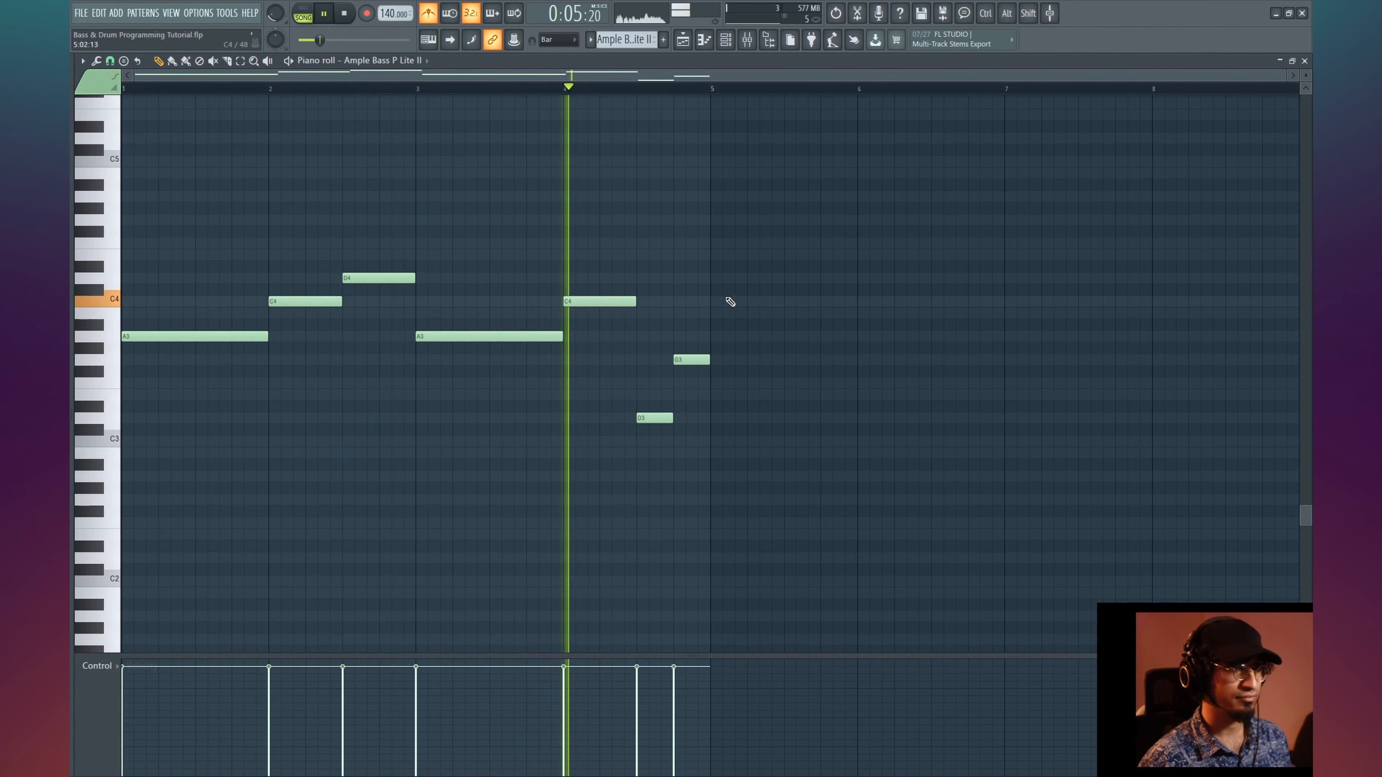
key("space")
left_click_drag(747, 190, 121, 493)
key("ctrl+b")
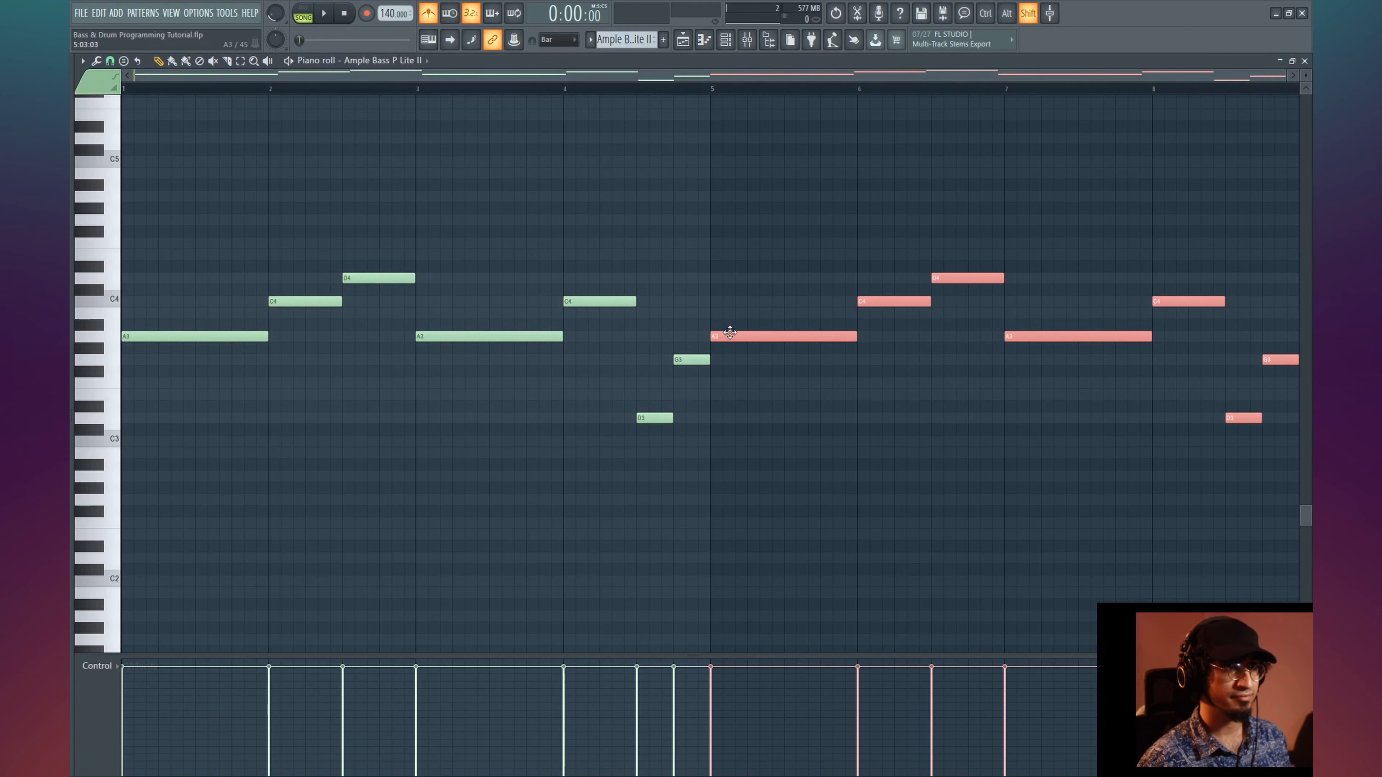
- Play the duplicated bars and delete the final D3 and G3 notes from the second half of bar 8
key("space")
left_click(739, 90)
left_click_drag(843, 159, 426, 204)
left_click_drag(714, 220, 518, 222)
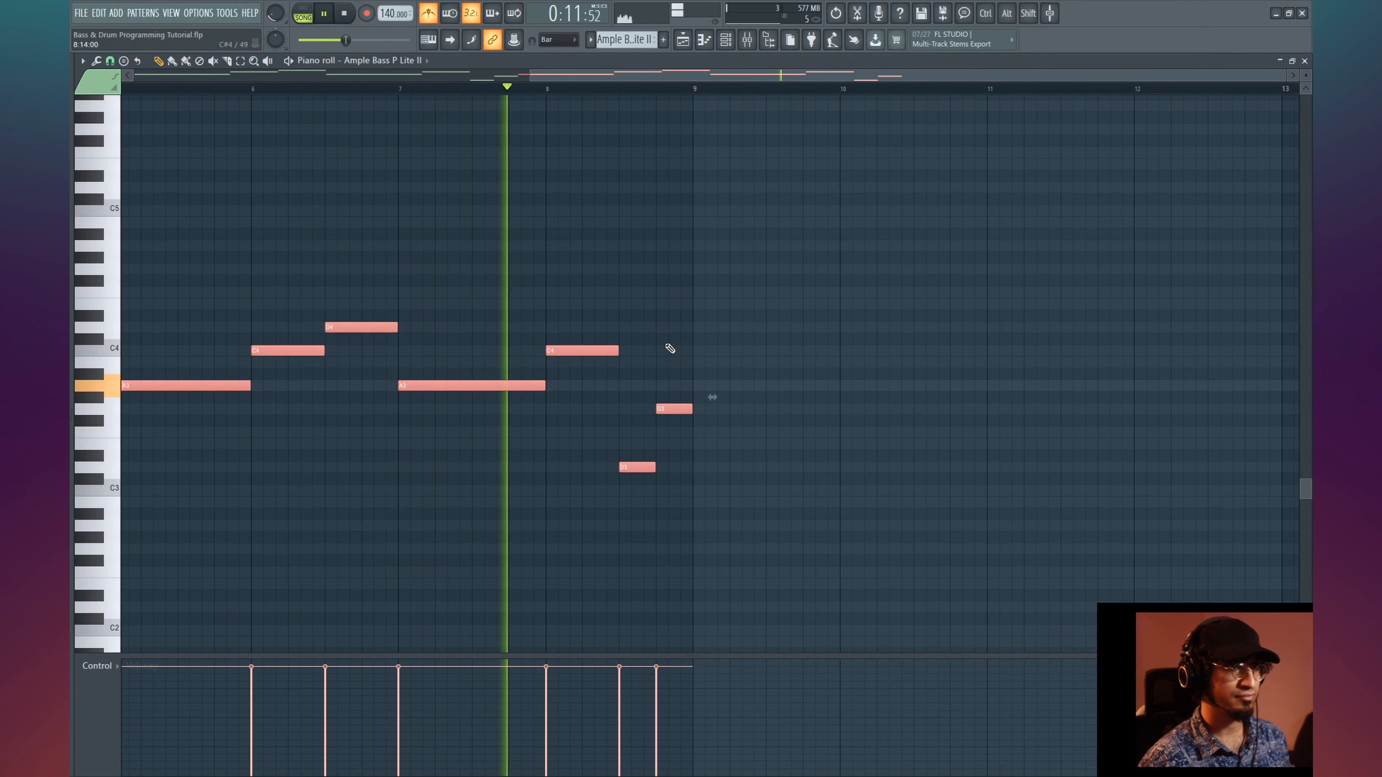
key("space")
right_click(685, 408)
right_click(644, 467)
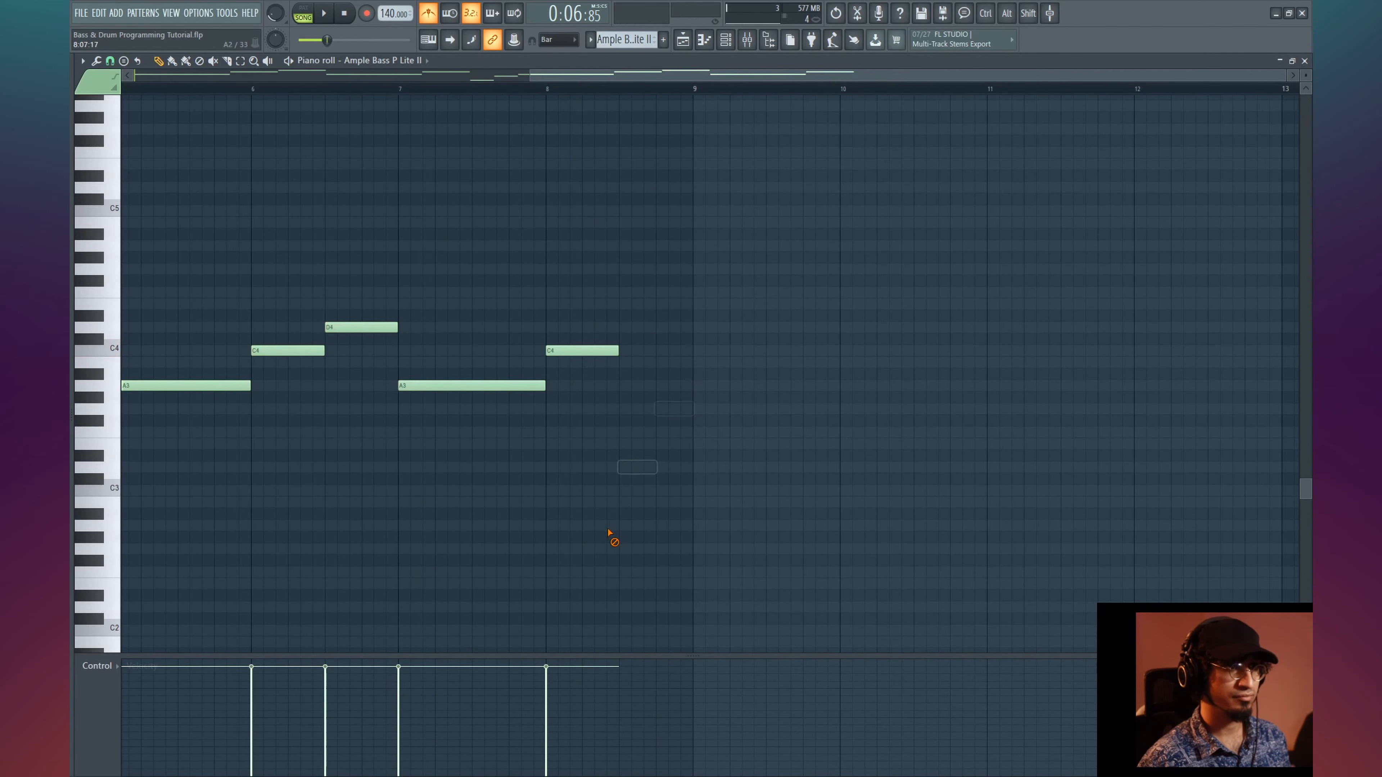
- Open the Harmless pattern from the playlist and delete the B5, A5, F#5 and D5 chord notes in bar 8's second half
key("F6")
key("F5")
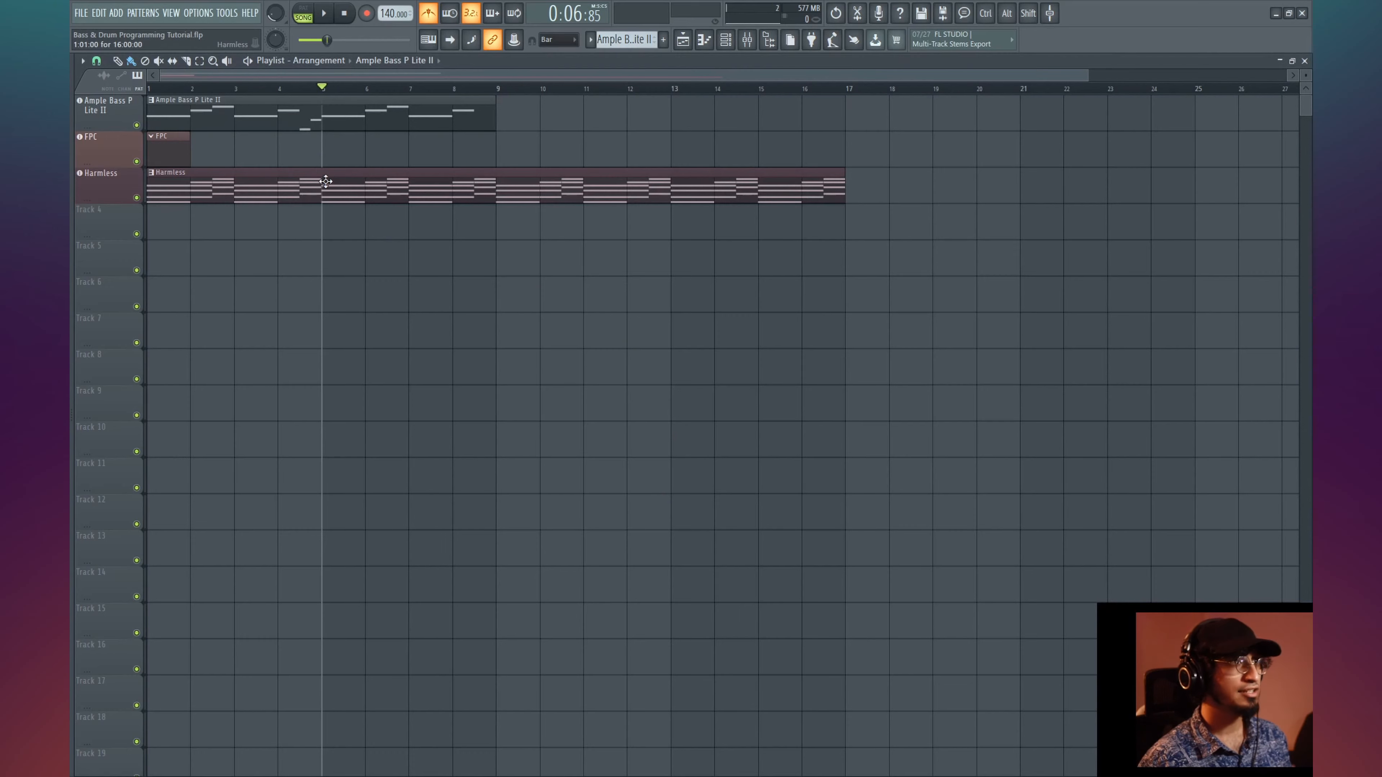
left_click(453, 89)
double_click(479, 174)
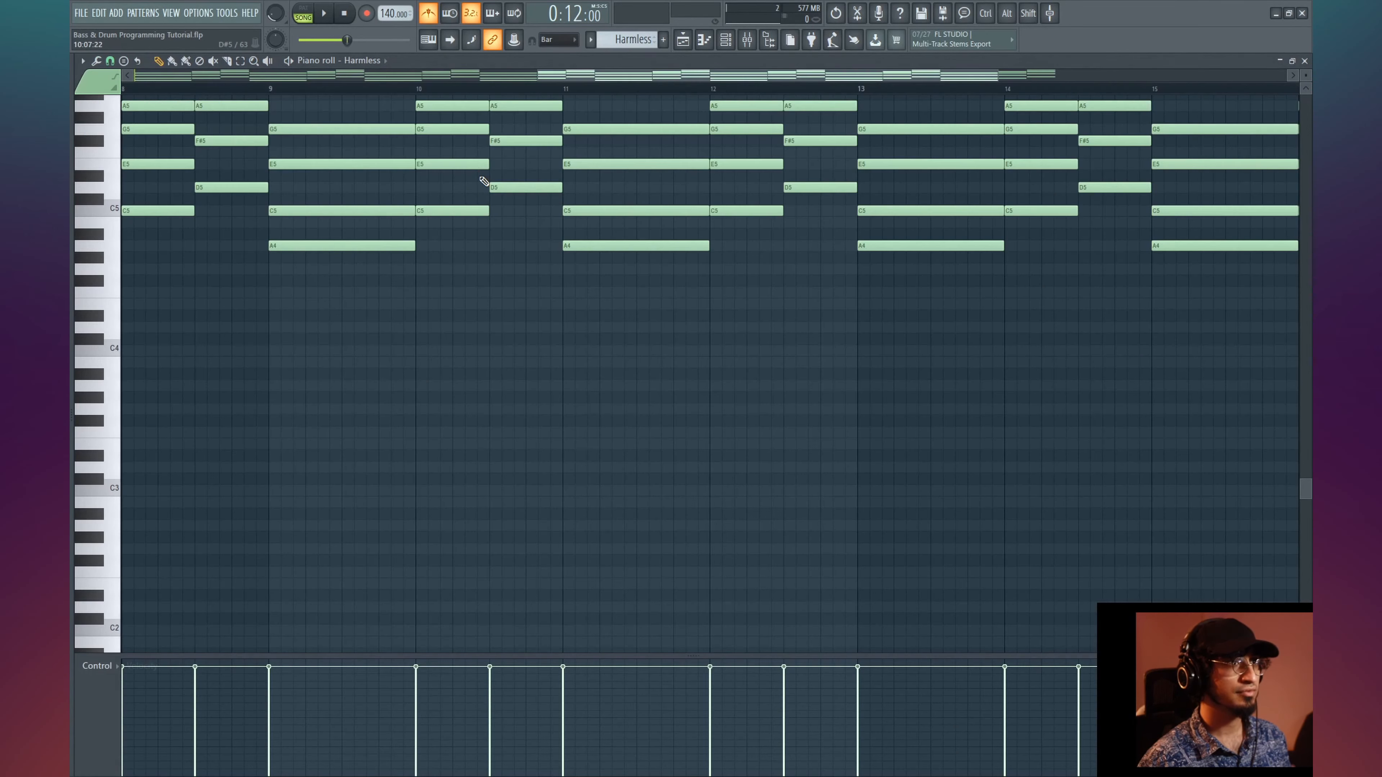
key("space")
key("space")
right_click(466, 252)
right_click(466, 275)
right_click(468, 310)
right_click(468, 356)
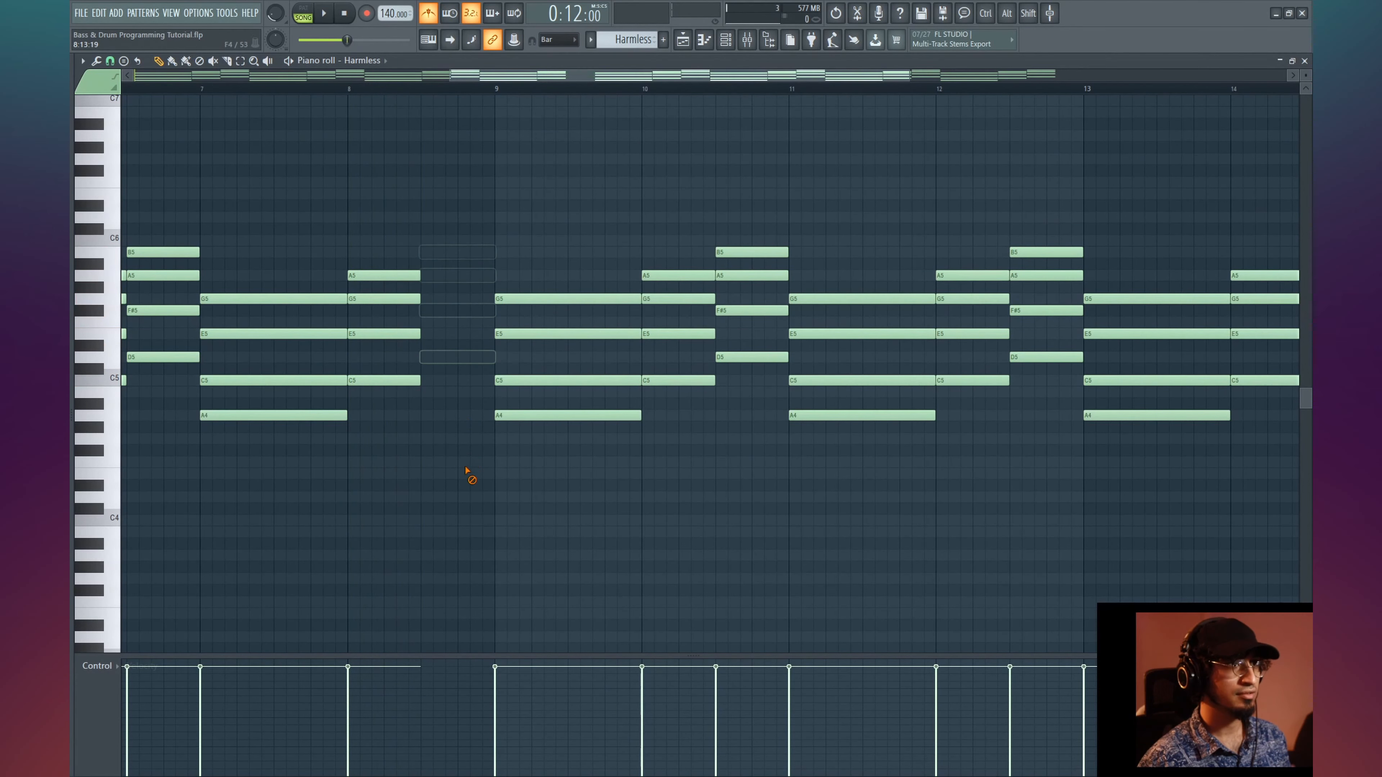
- Return to the playlist and play the arrangement from bar 8 to check the break
key("Tab")
key("Tab")
key("Tab")
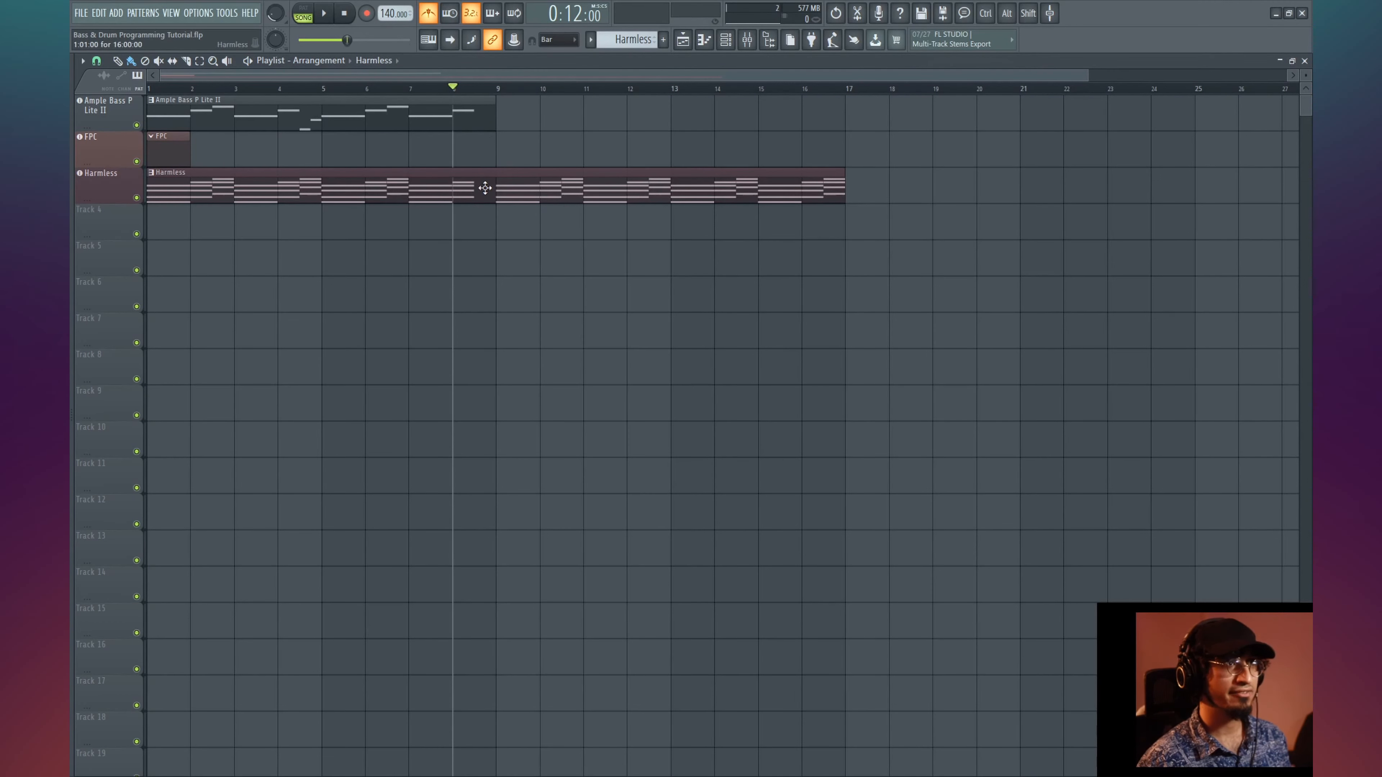
key("space")
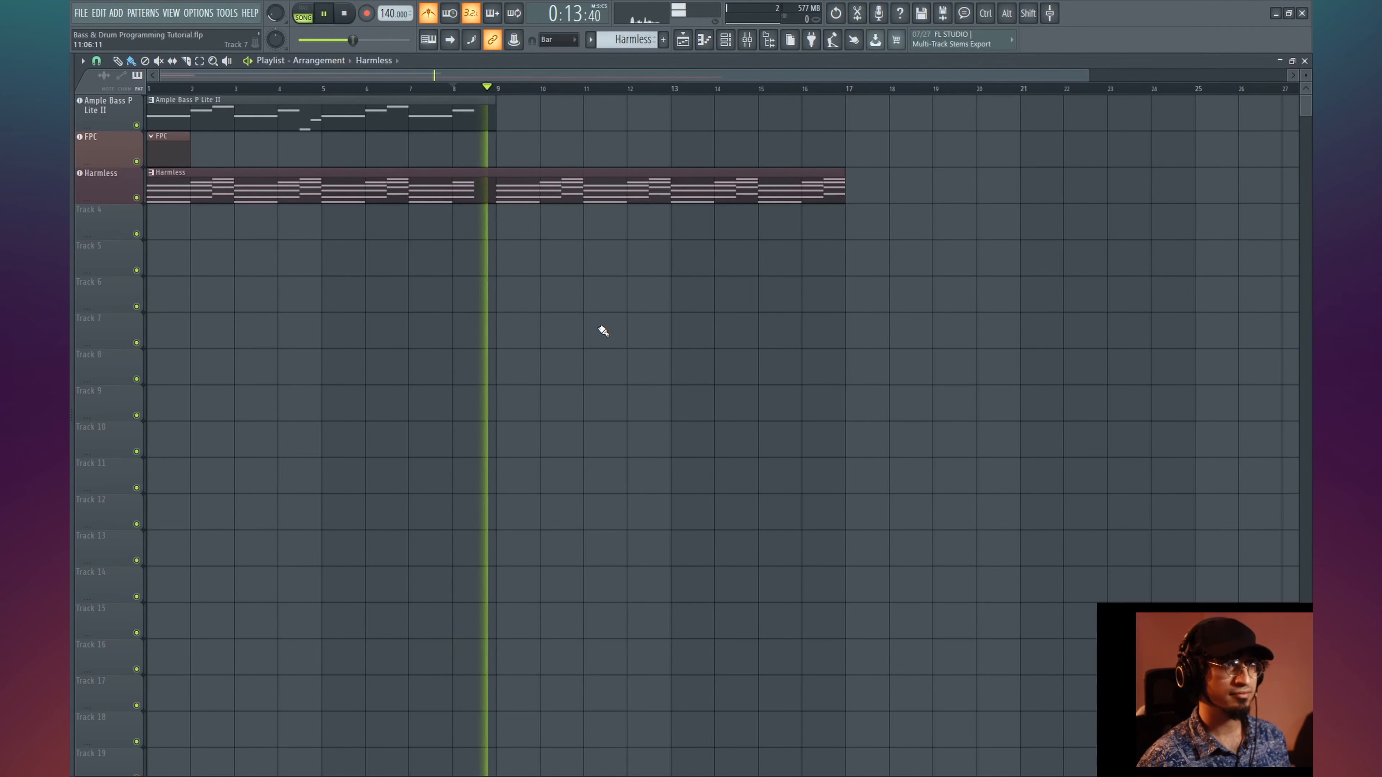
key("space")
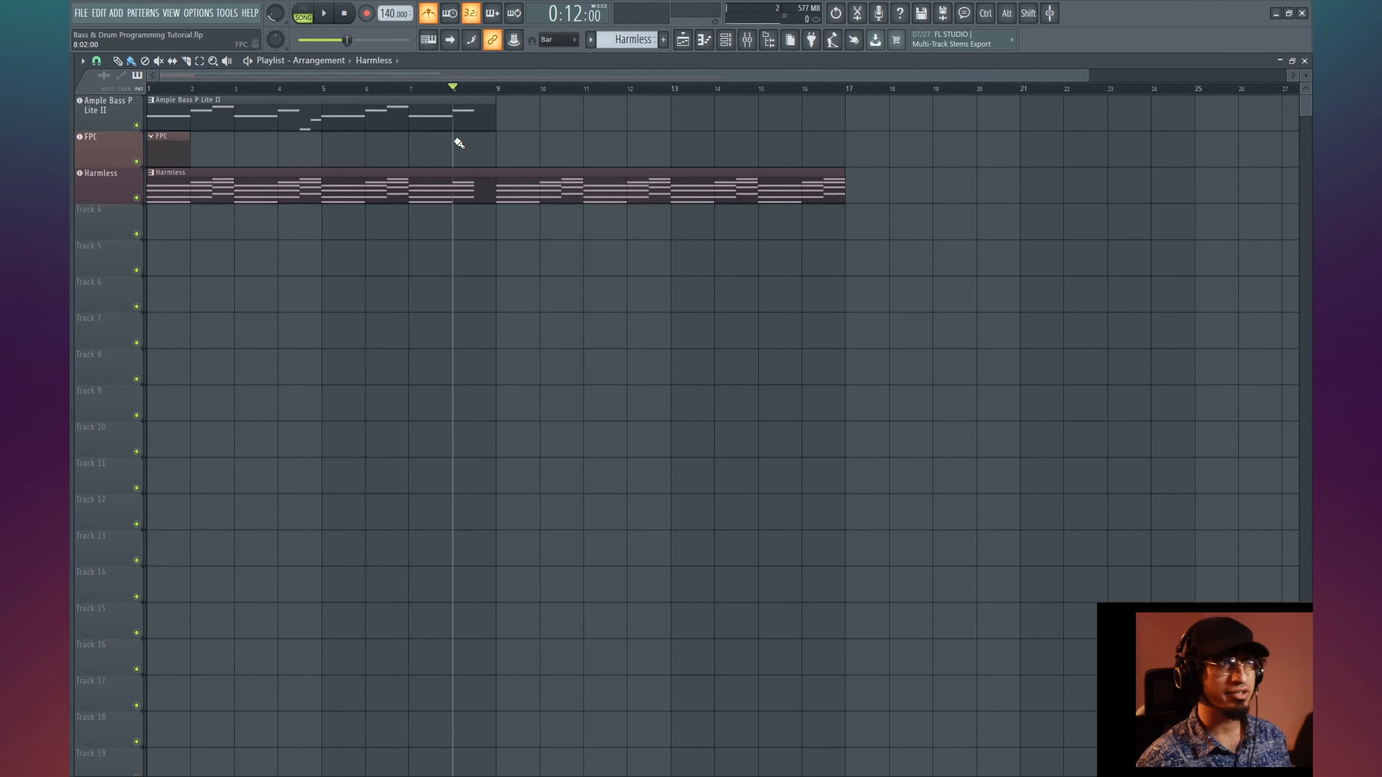
double_click(449, 113)
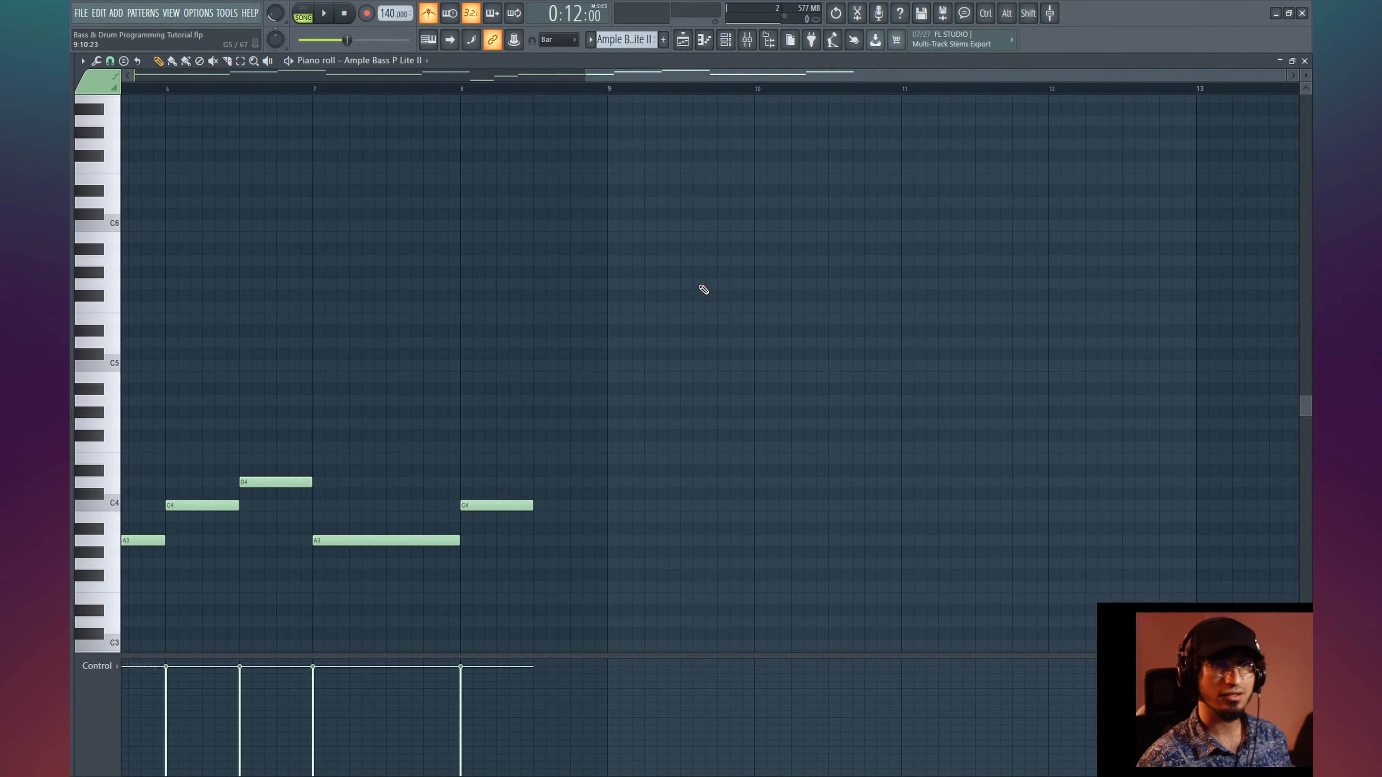
scroll(700, 322, "down", 3)
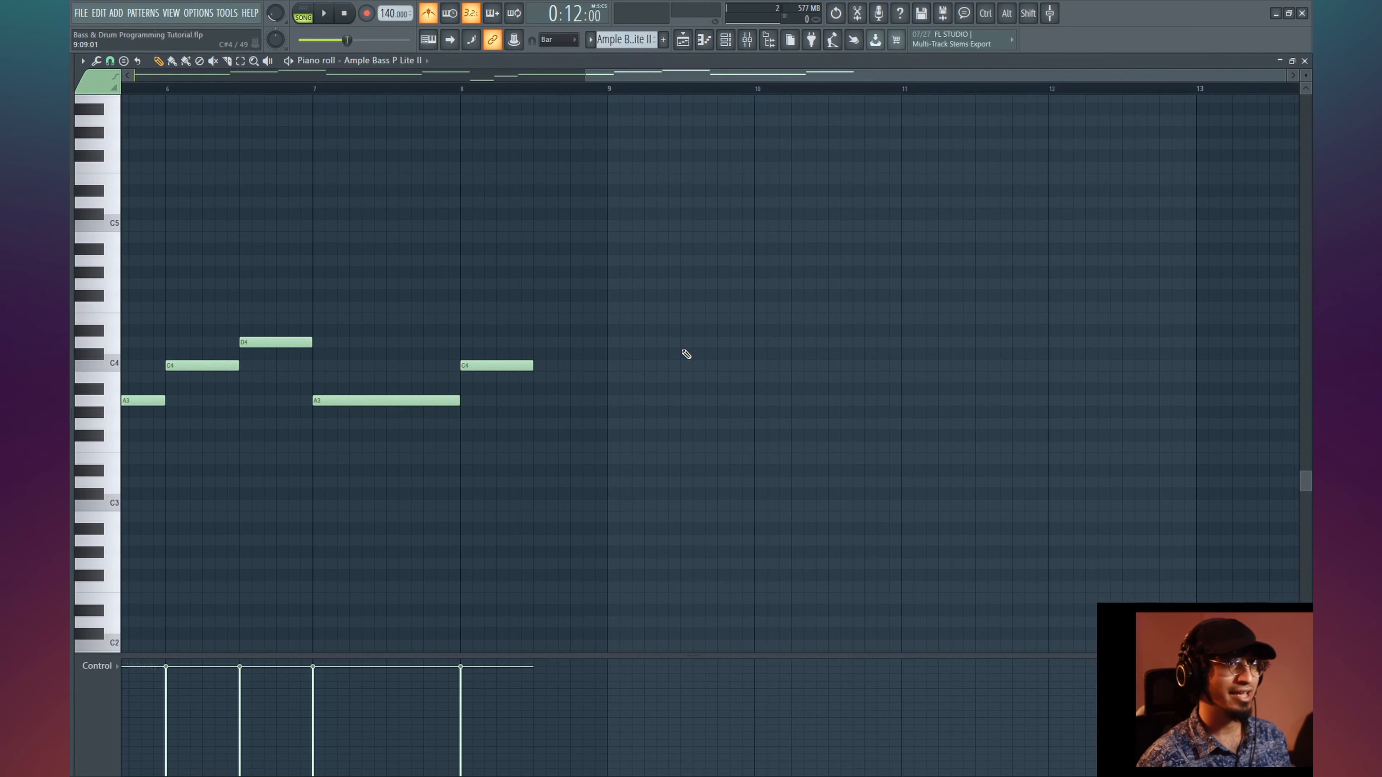
scroll(686, 354, "up", 6)
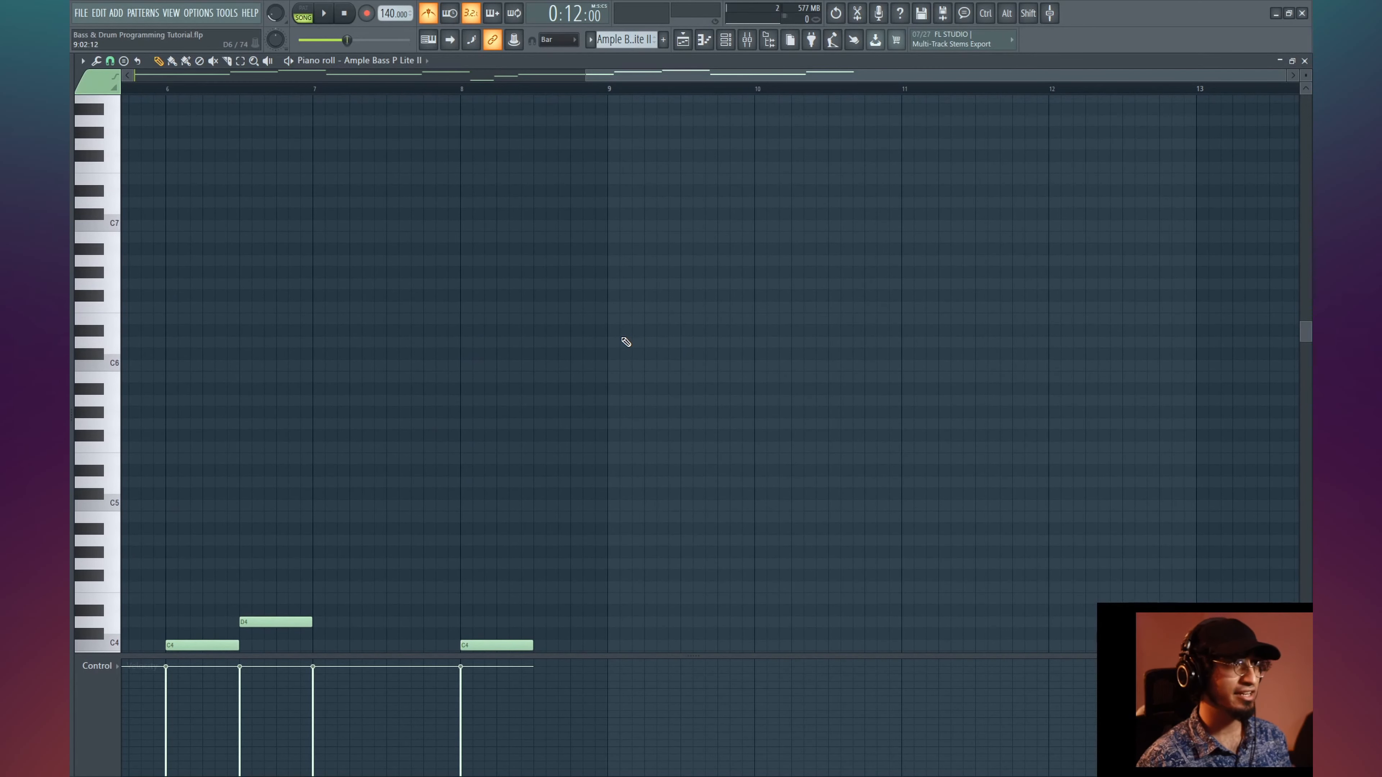
key("F6")
key("F9")
key("F5")
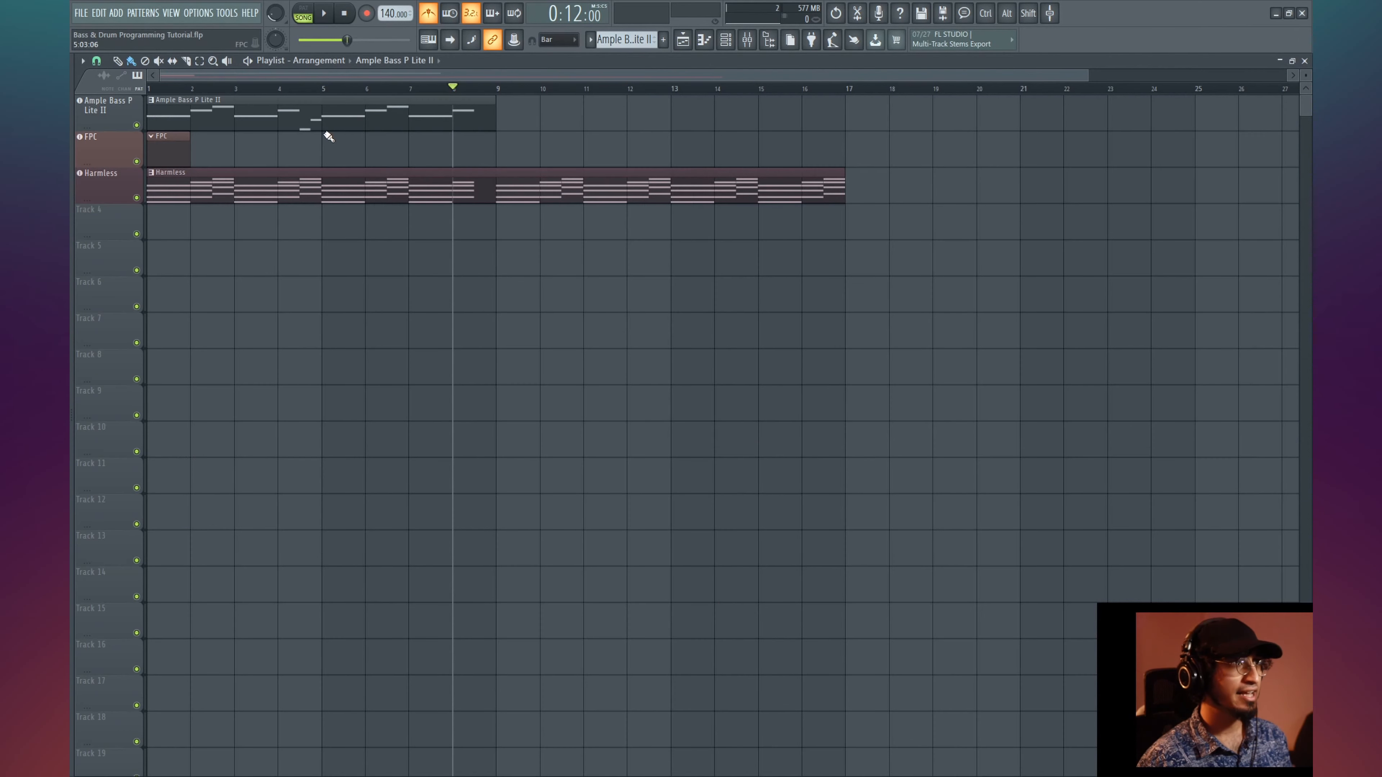
- Open the Ample Bass P Lite II instrument and audition the effect sounds on its highest keys
left_click(85, 124)
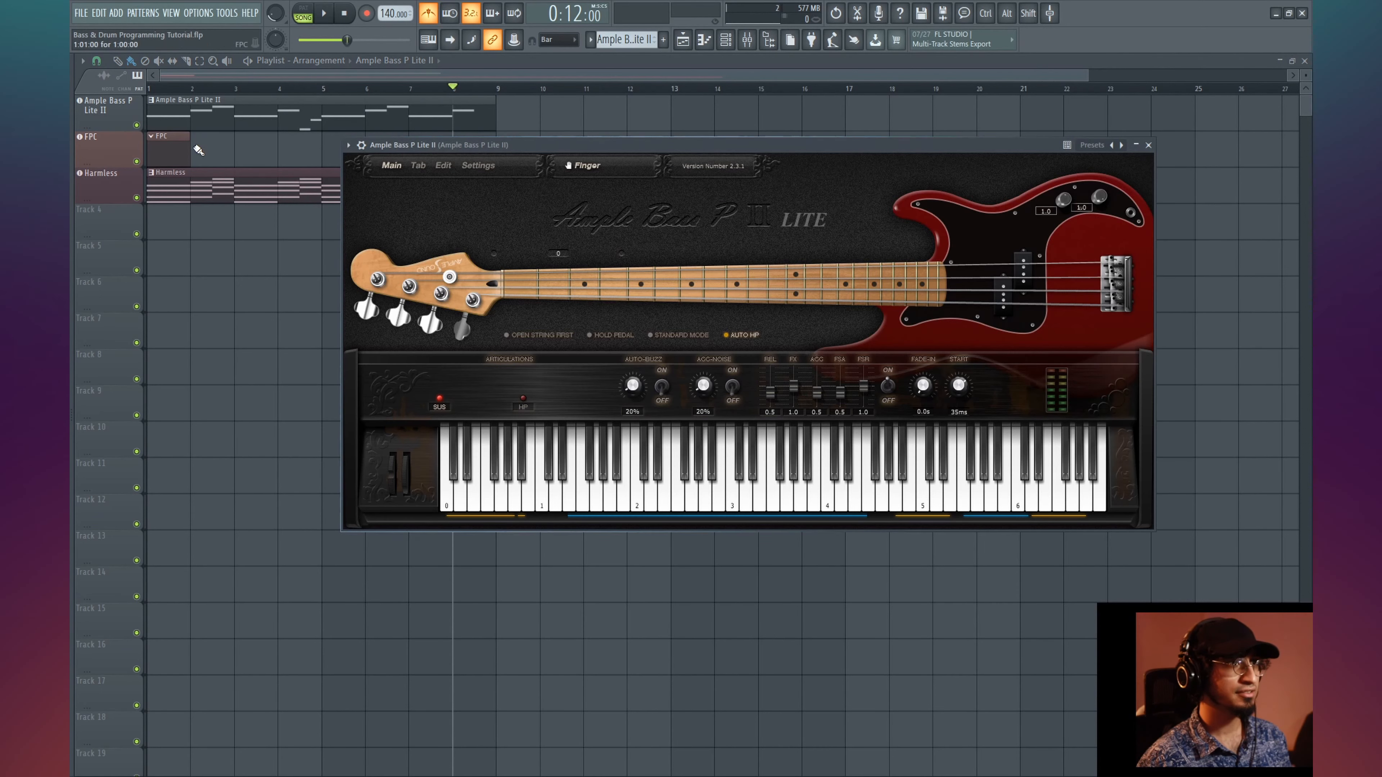
left_click(997, 489)
left_click(981, 493)
left_click(967, 498)
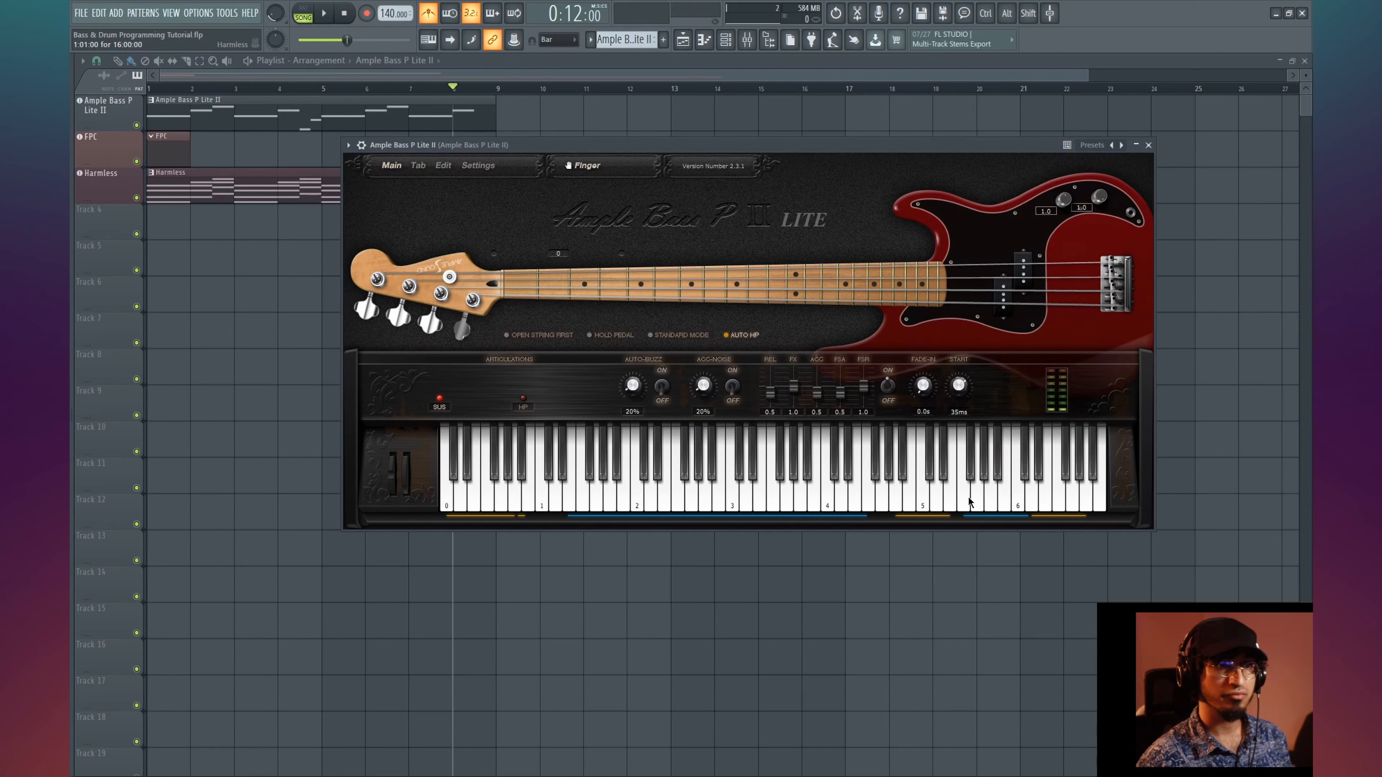
left_click(968, 501)
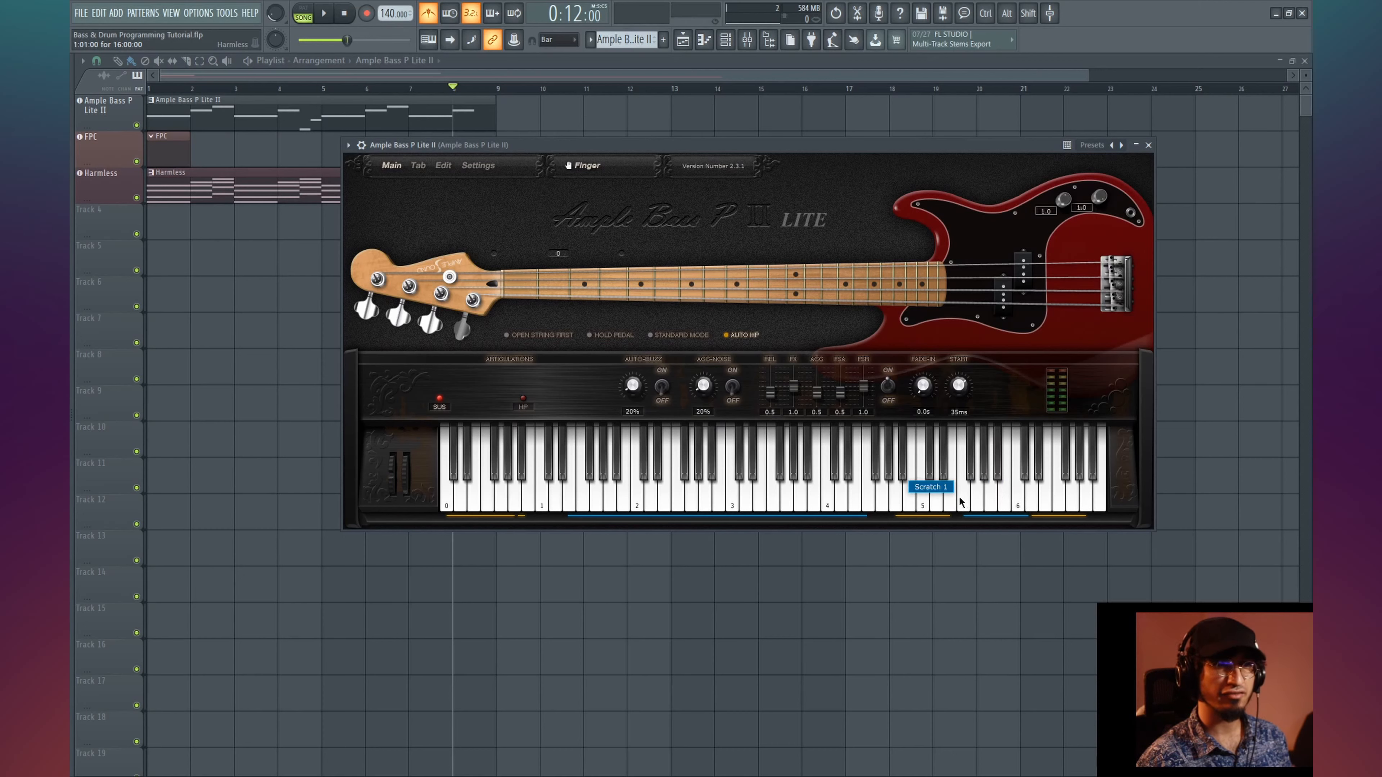
left_click(993, 482)
left_click(999, 474)
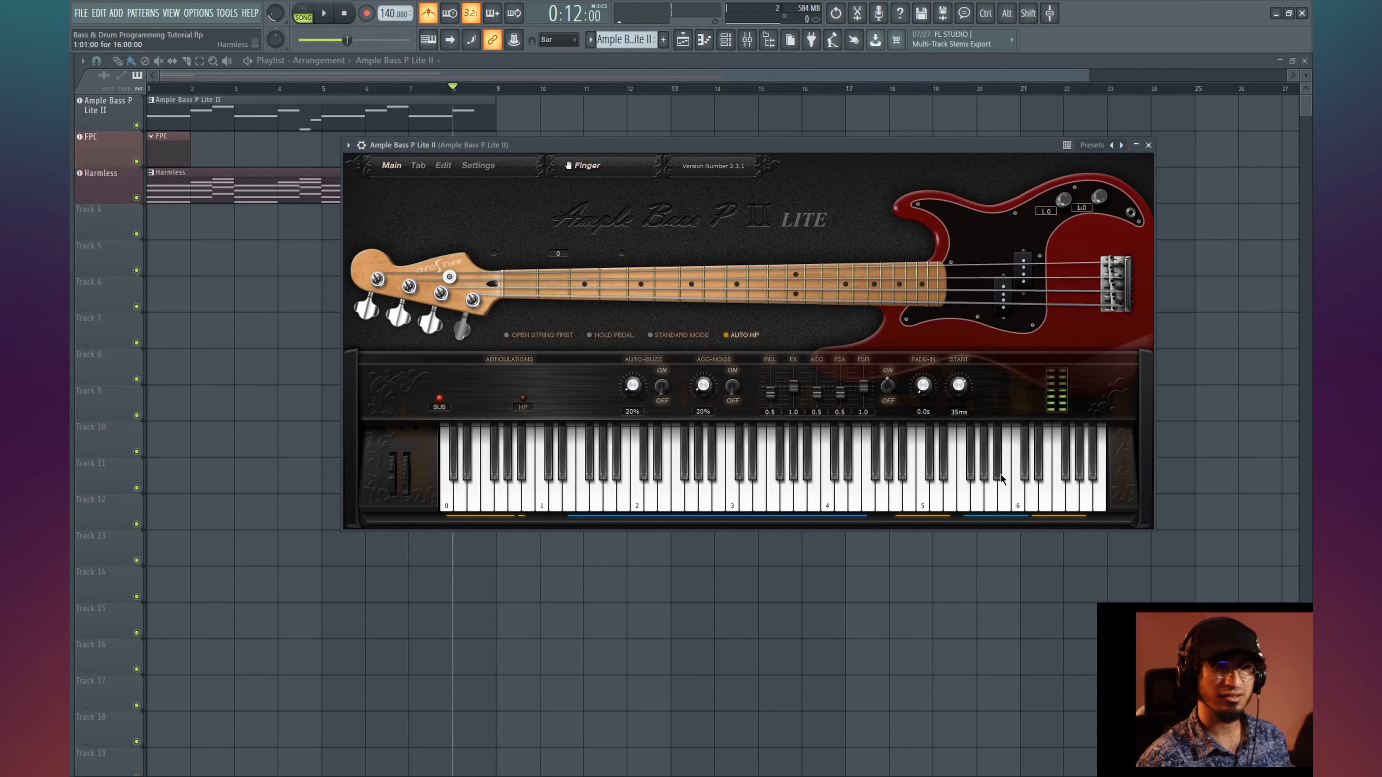
left_click(1002, 490)
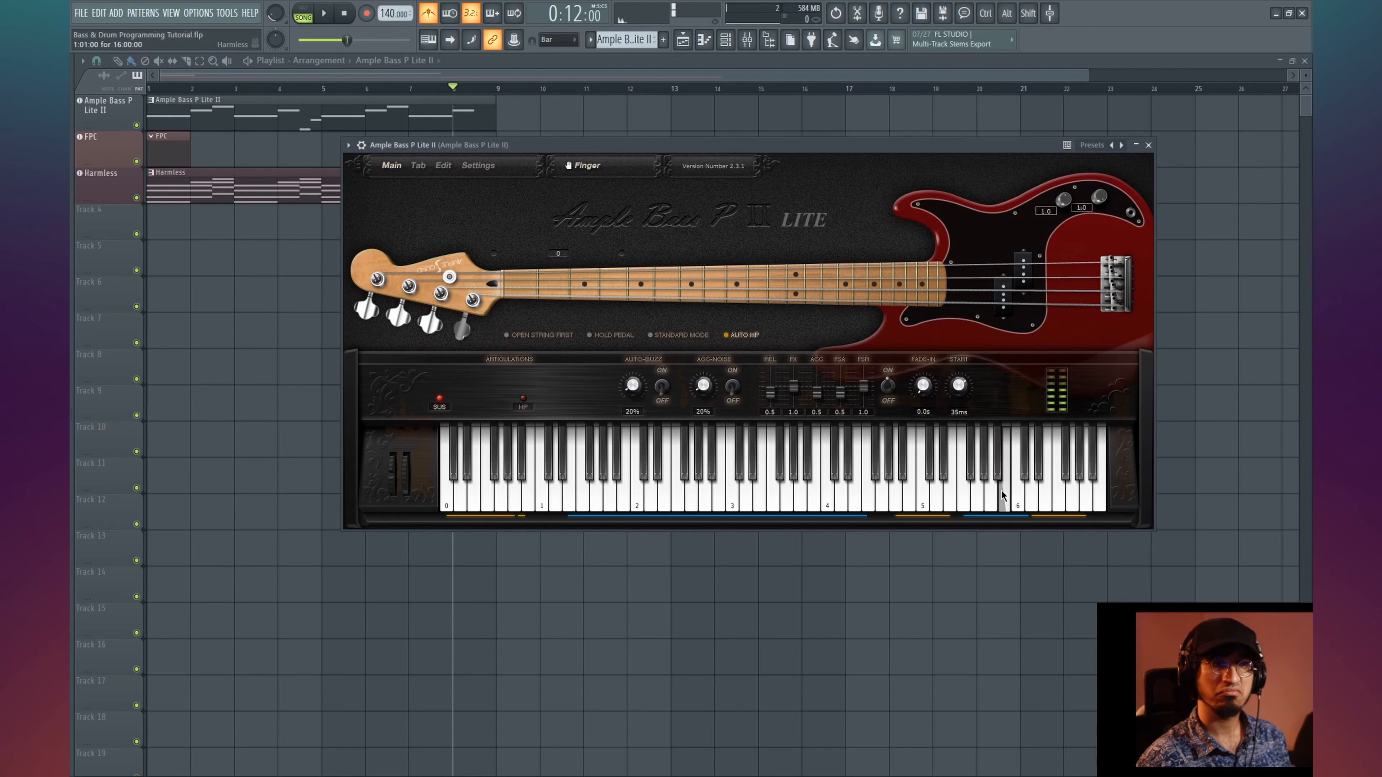
left_click(1019, 492)
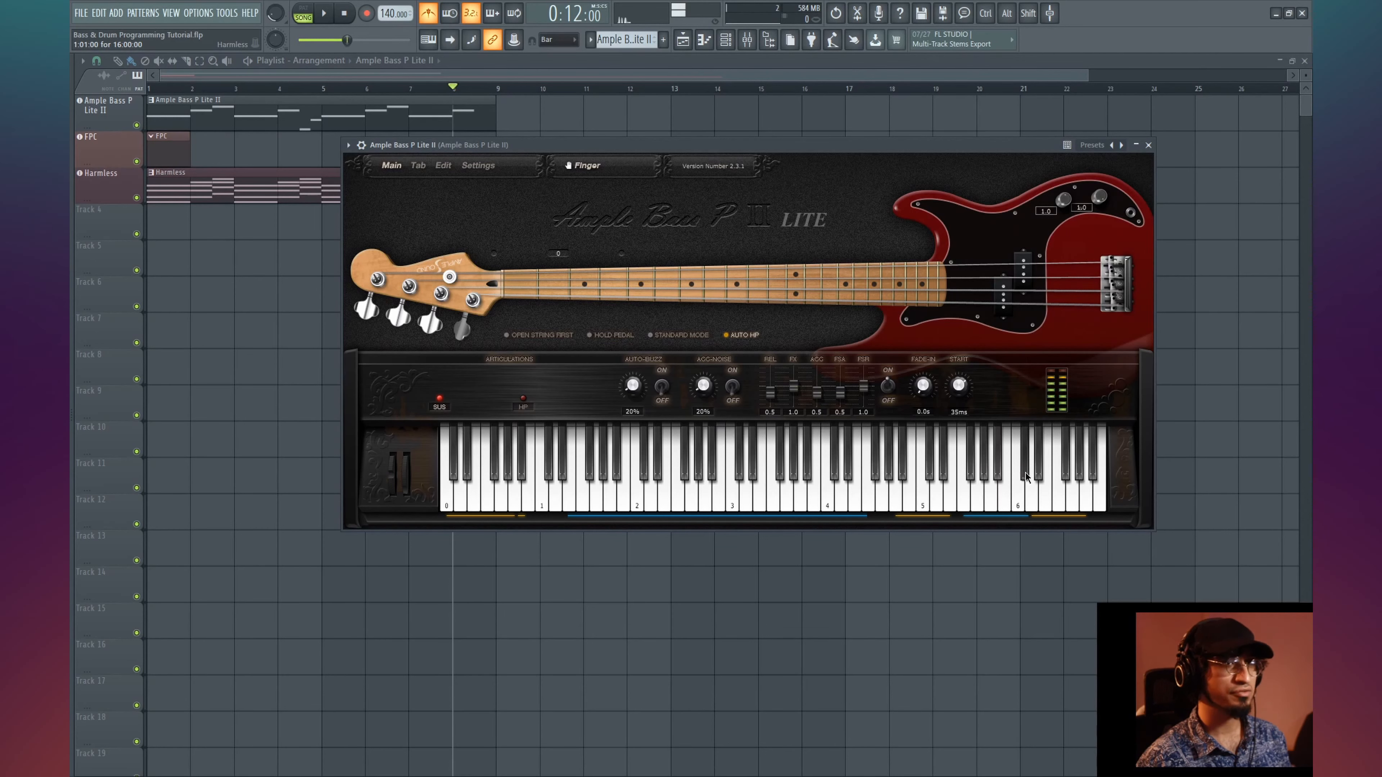
right_click(285, 334)
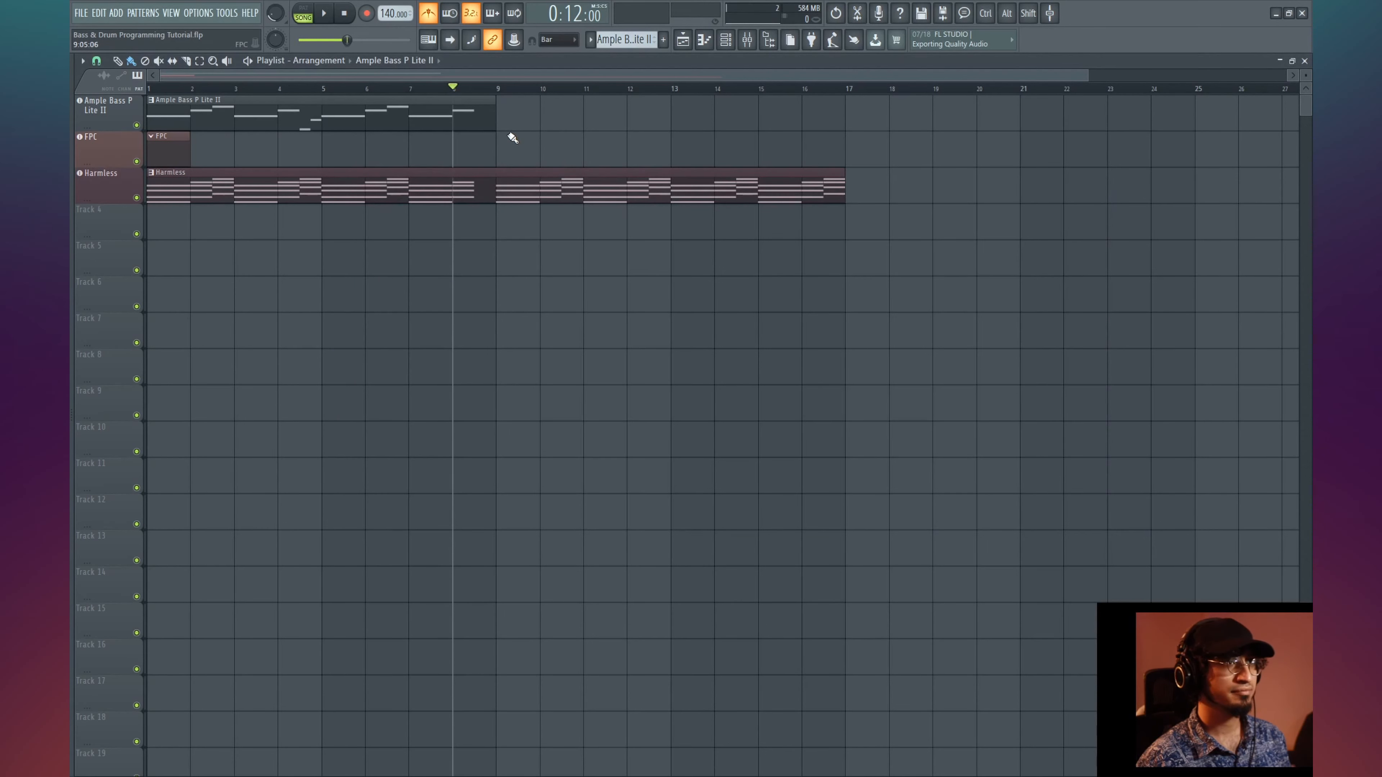
- In the bass pattern, place a high effect note in the last quarter of bar 8 and play it back
double_click(484, 114)
scroll(528, 234, "up", 3)
left_click_drag(379, 190, 419, 208)
scroll(486, 296, "down", 5)
scroll(486, 296, "left", 3)
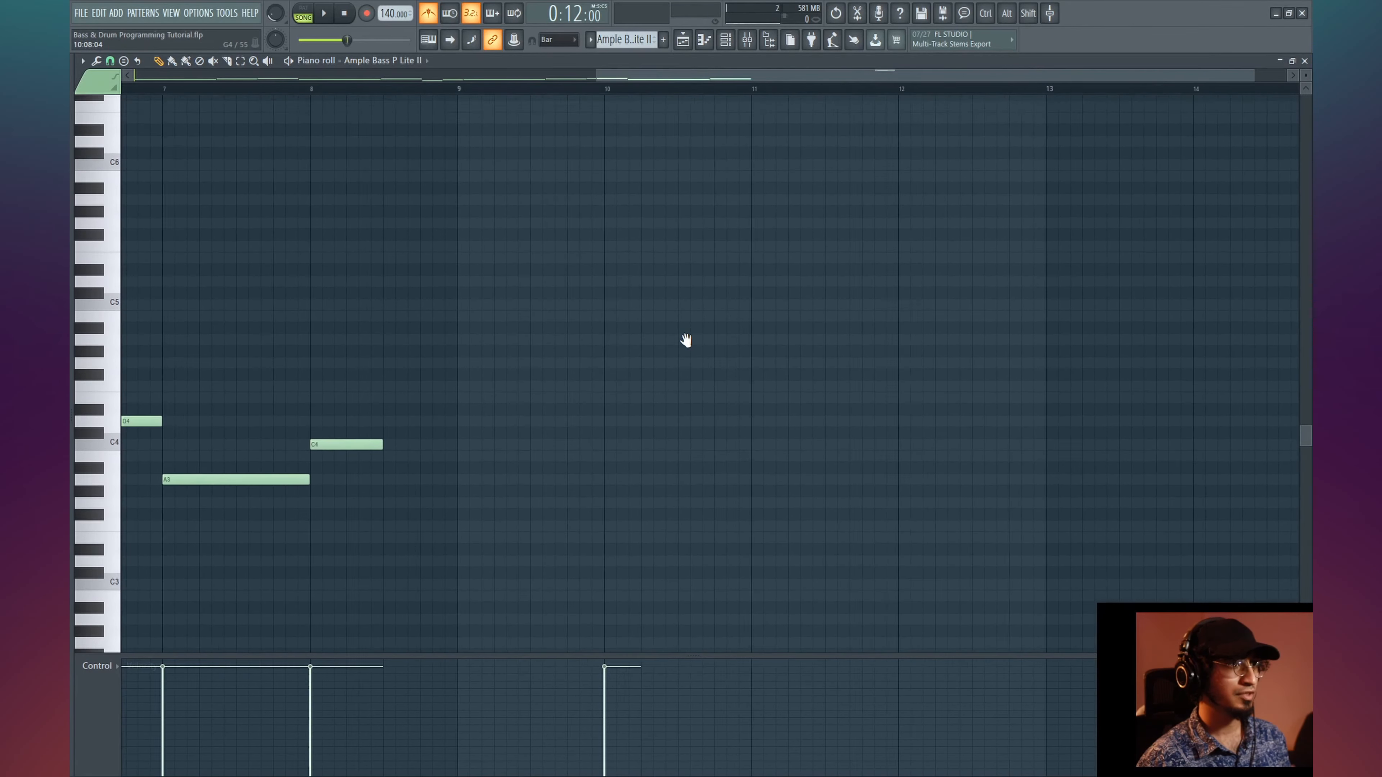
scroll(685, 340, "up", 5)
left_click_drag(648, 205, 466, 230)
scroll(525, 253, "down", 8)
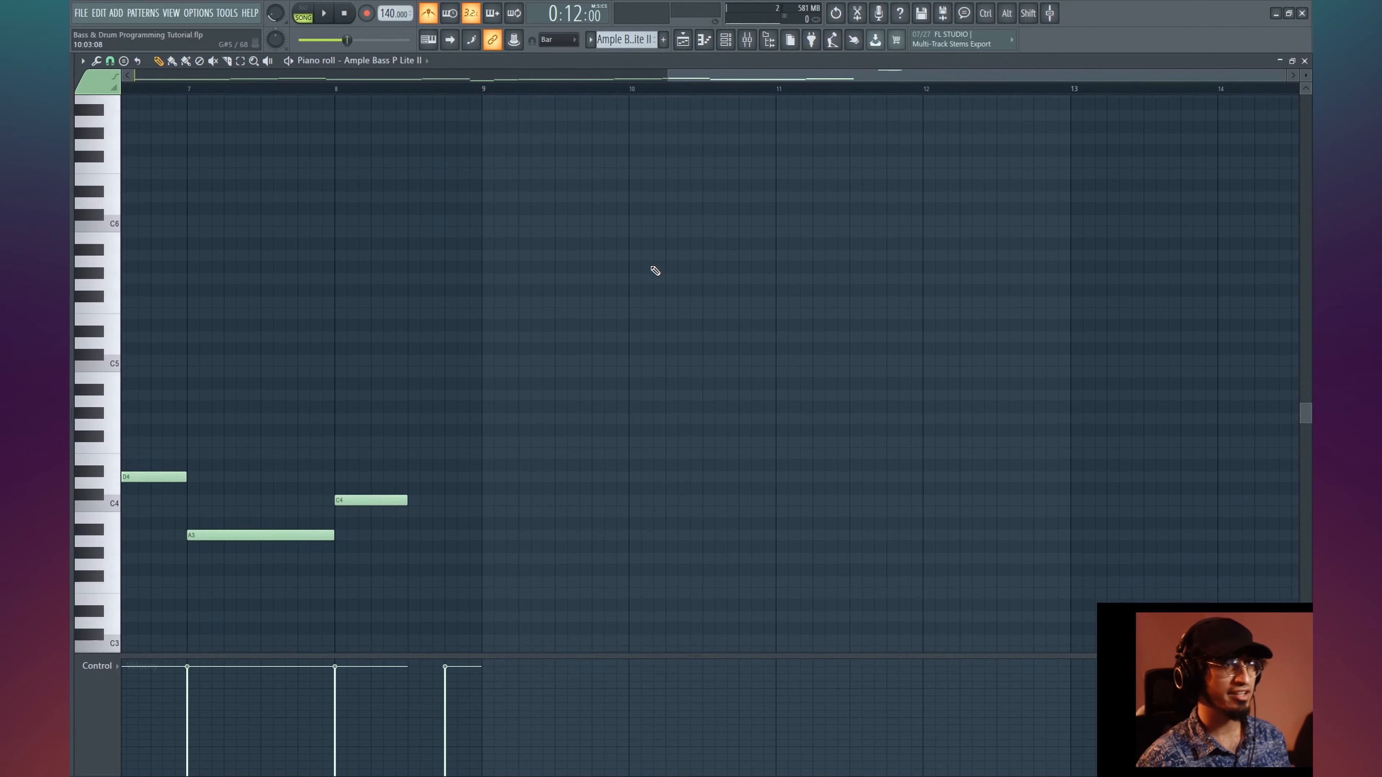
key("space")
key("space")
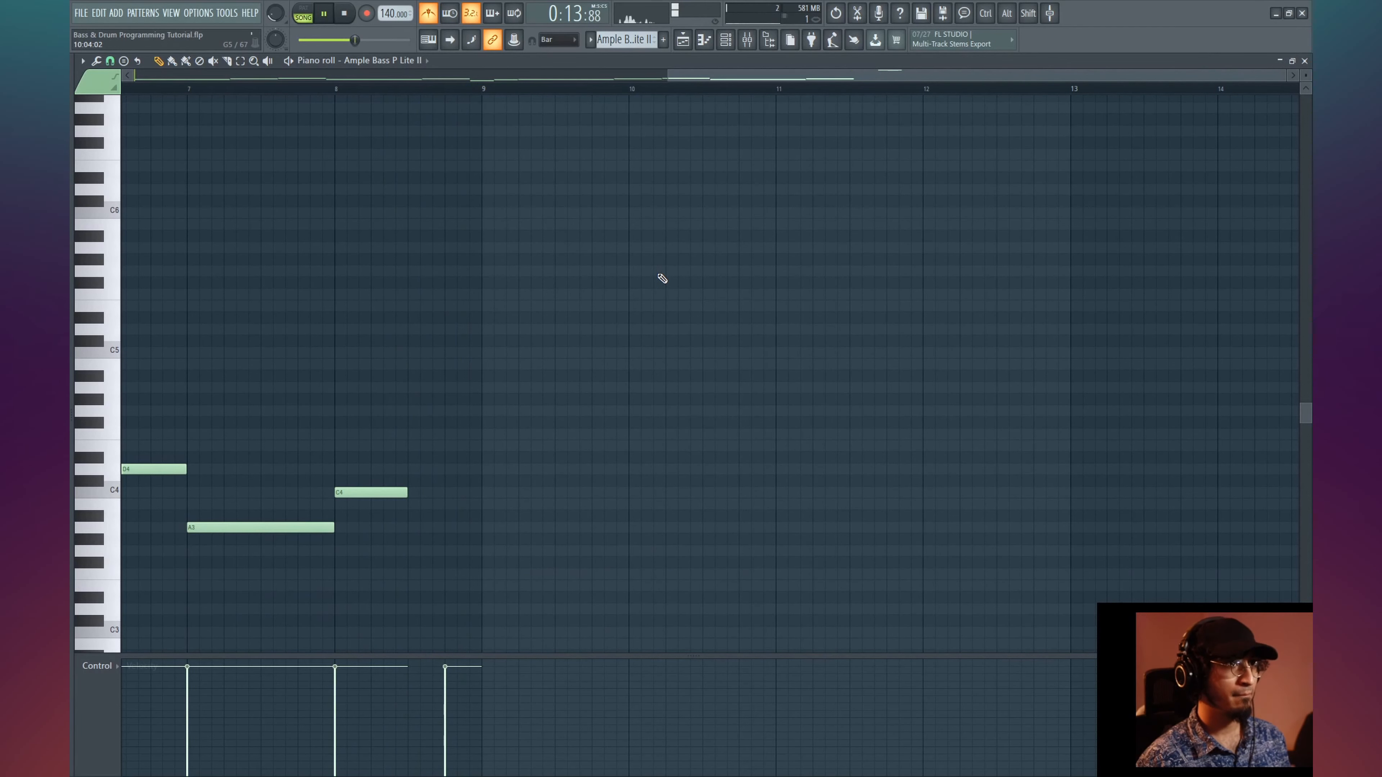
left_click_drag(580, 379, 756, 296)
left_click_drag(696, 388, 605, 412)
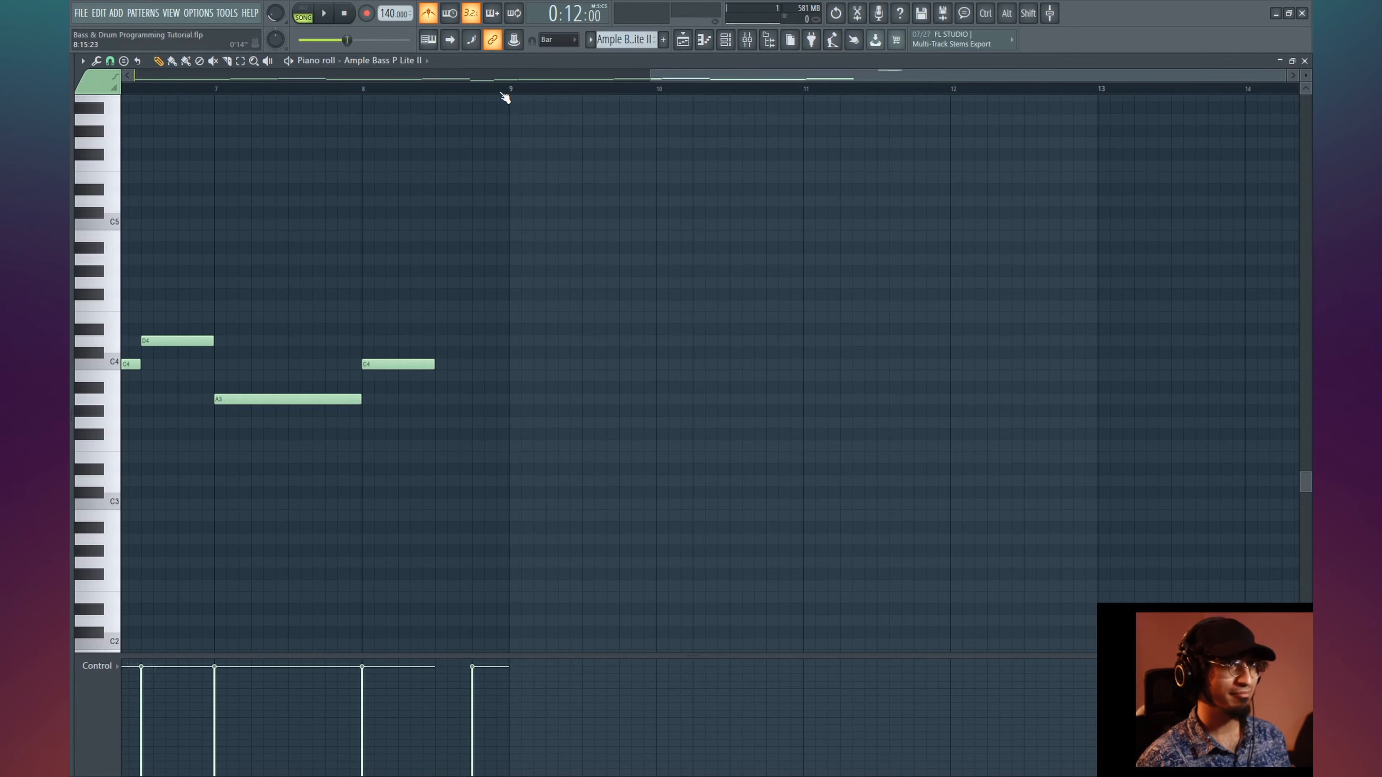
- Select all the bass notes and reduce their velocities by lowering the Multiply amount in level scaling
scroll(505, 97, "down", 2)
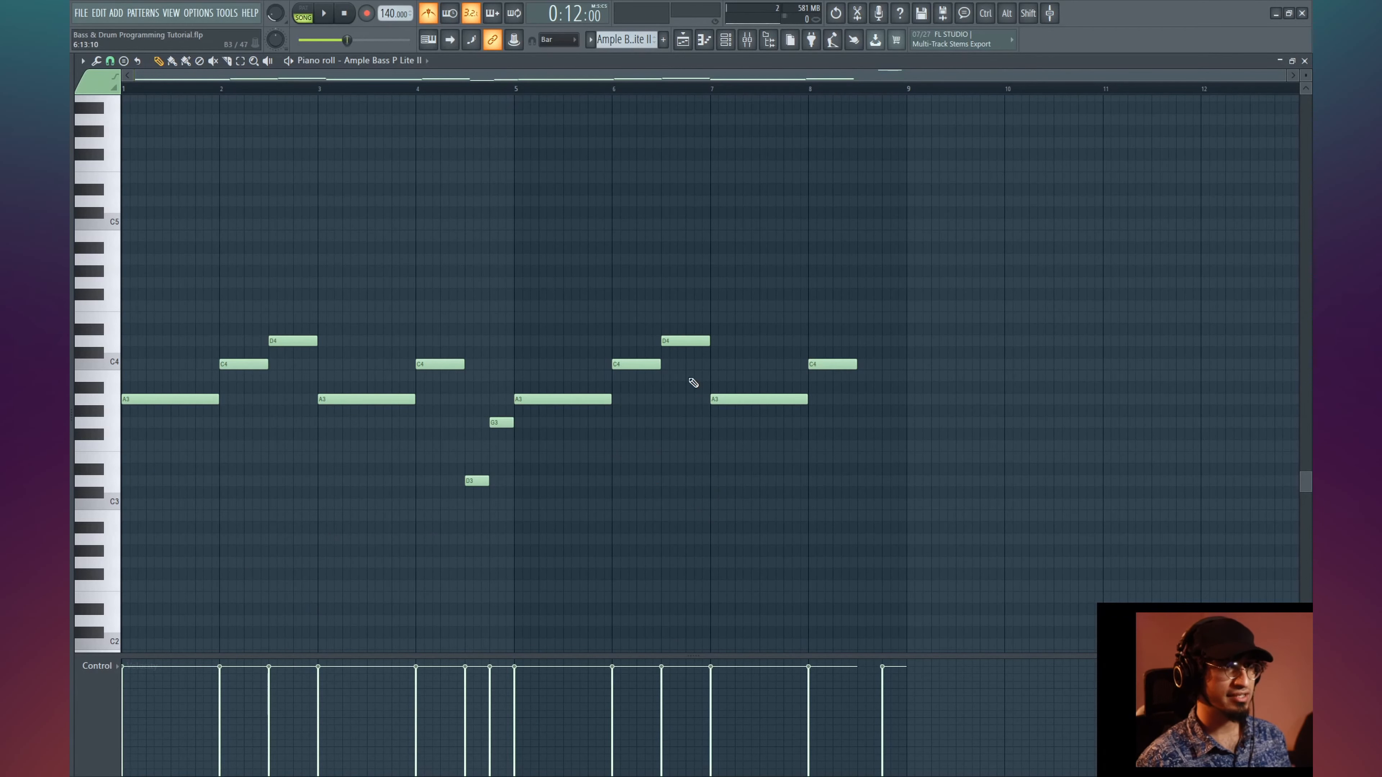
left_click_drag(892, 252, 122, 555)
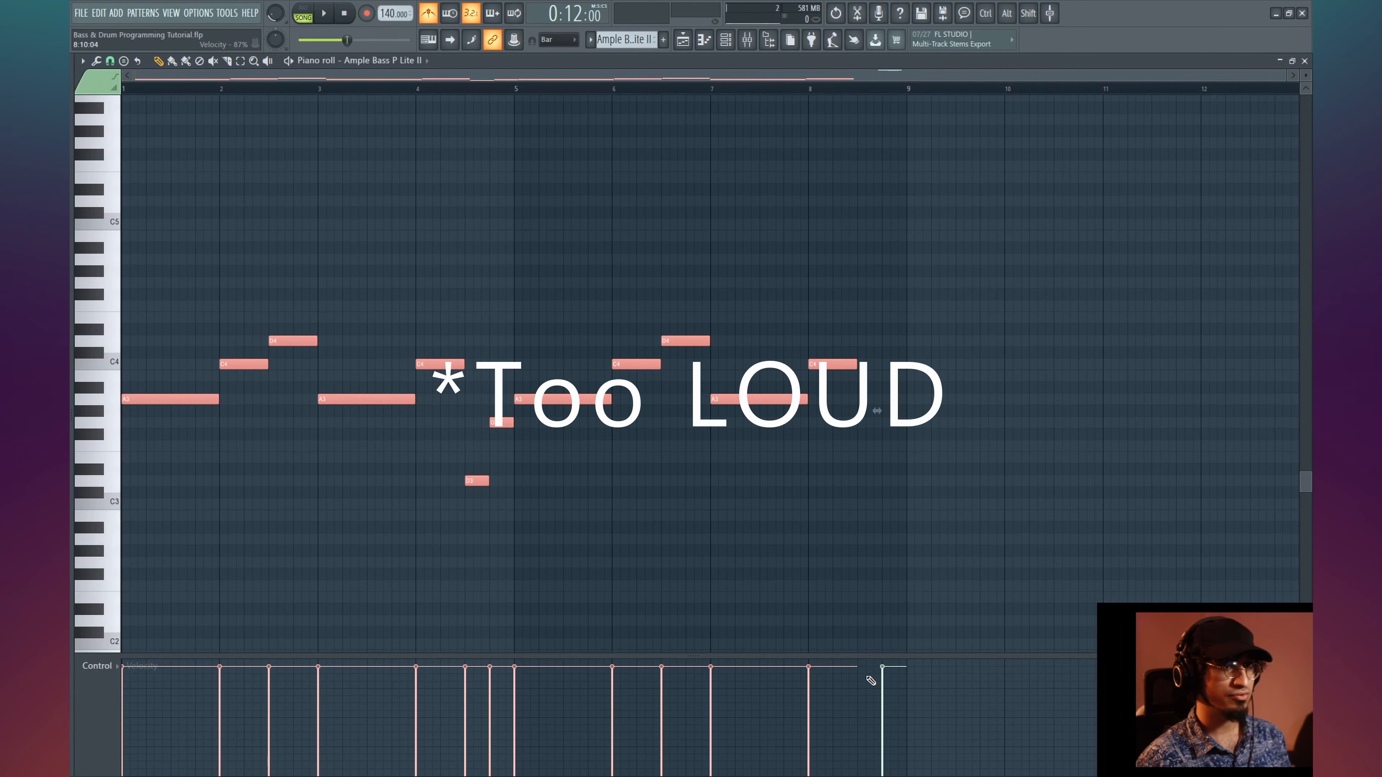
scroll(904, 578, "up", 8)
scroll(906, 583, "down", 5)
key("ctrl+a")
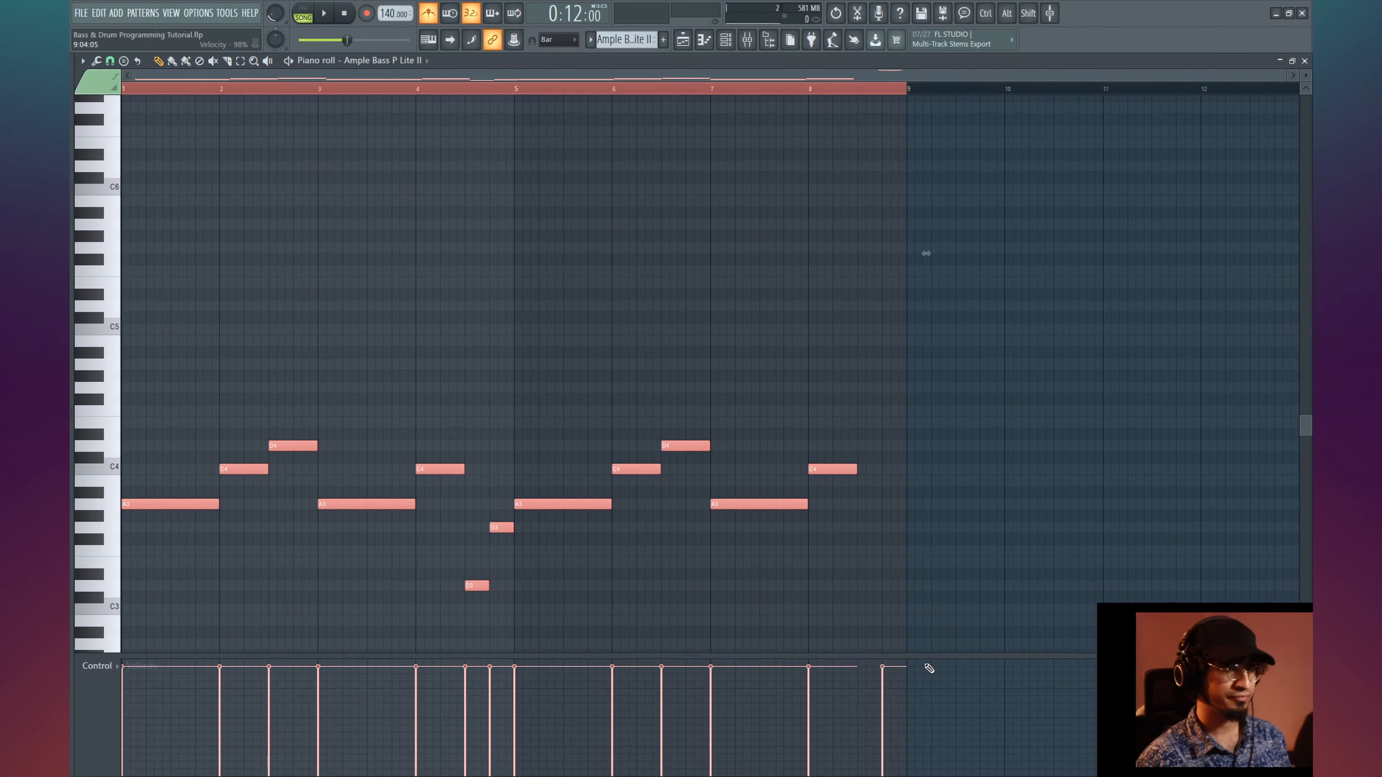
left_click(96, 60)
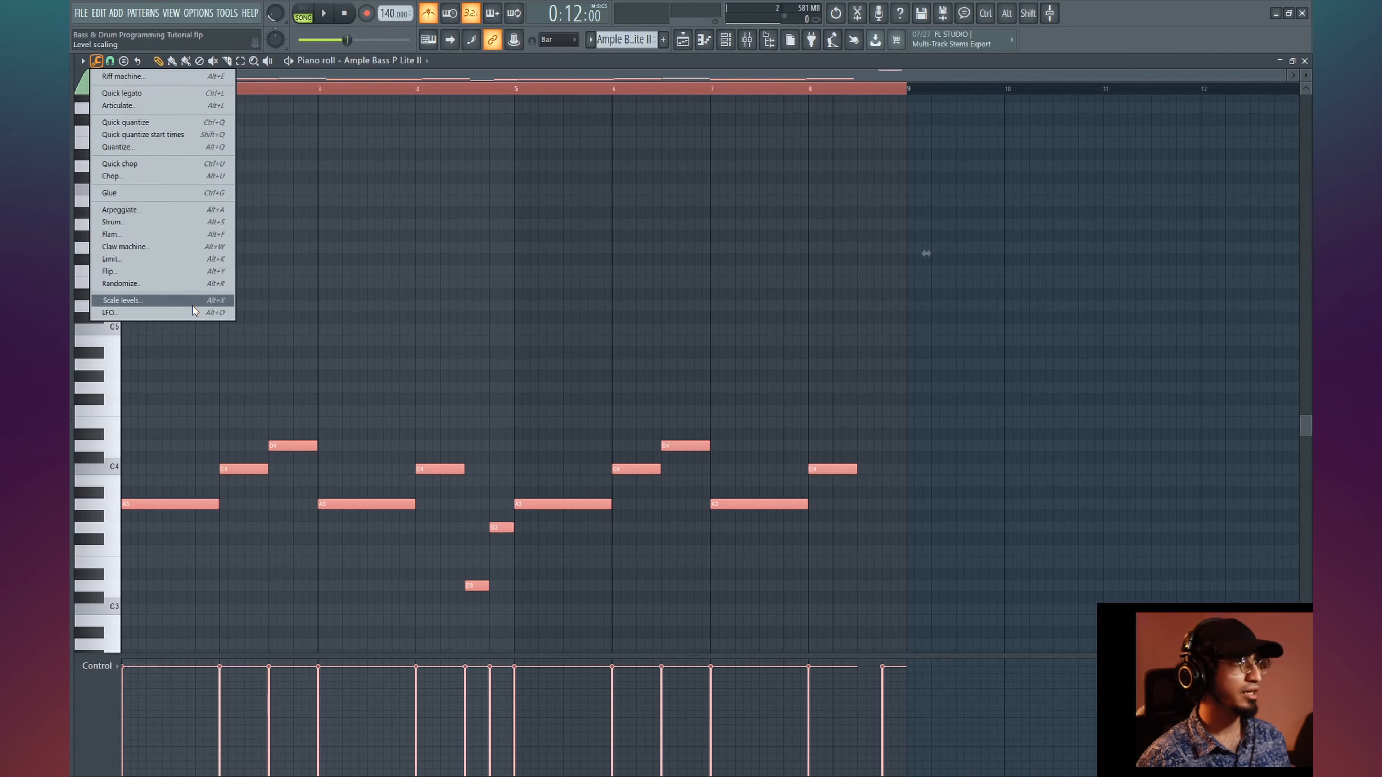
left_click(163, 300)
left_click_drag(691, 374, 691, 369)
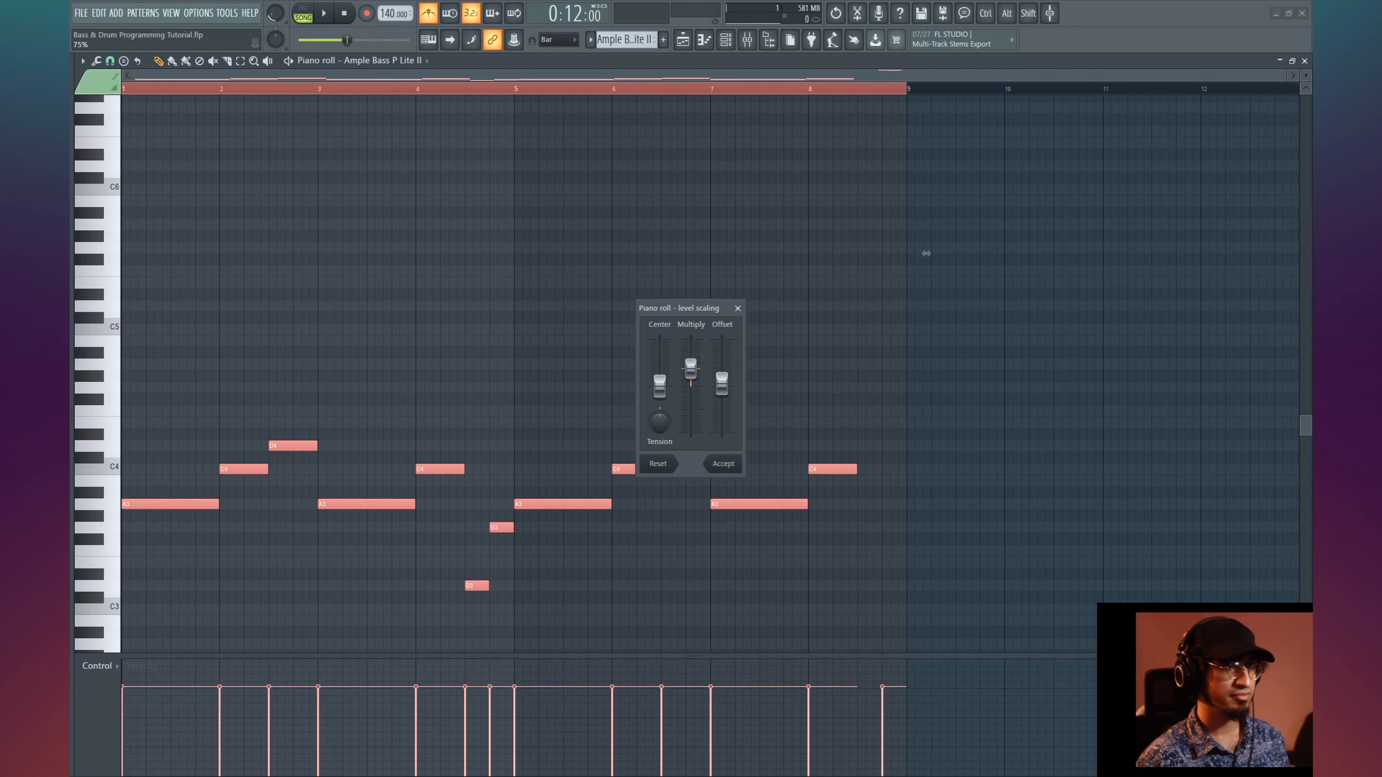
left_click(664, 470)
left_click_drag(690, 362, 690, 366)
left_click(726, 463)
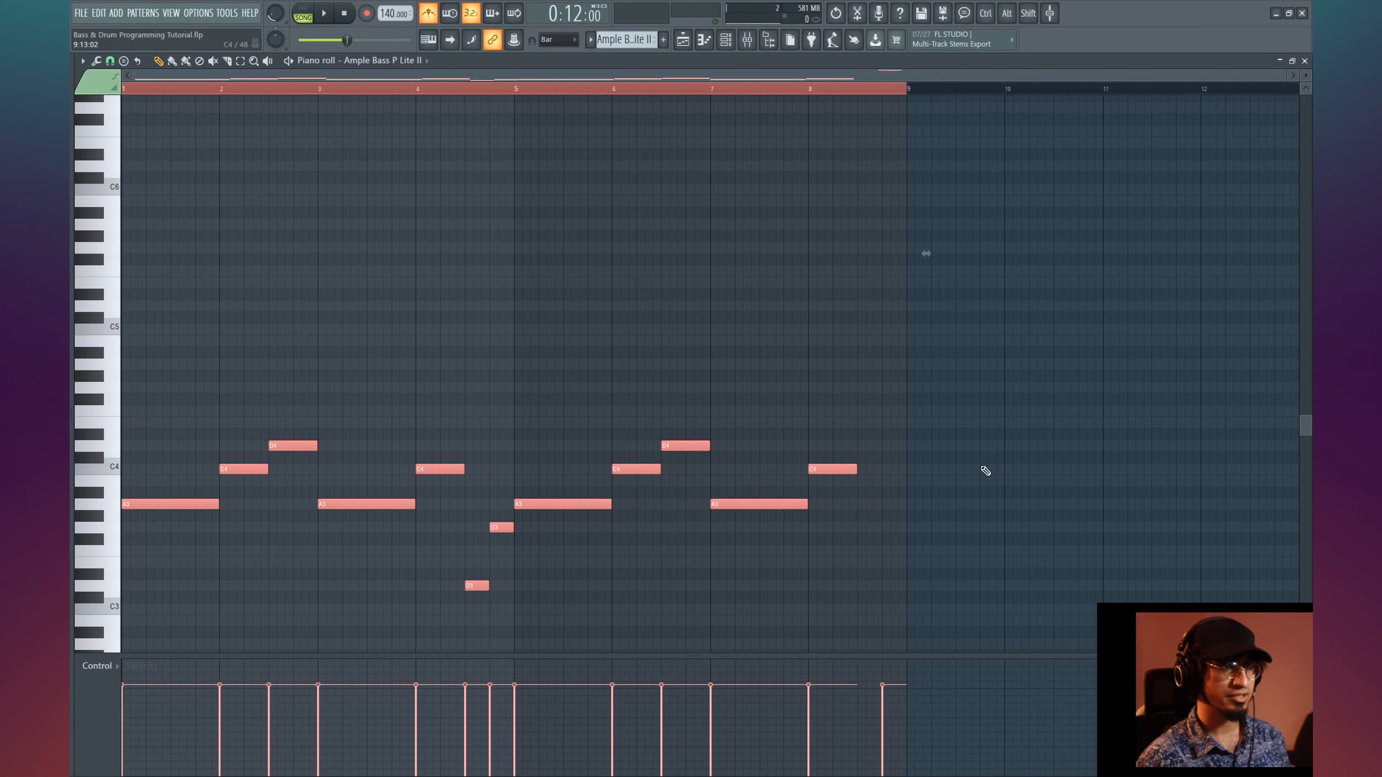
- Deselect the bass notes and play the arrangement from bar 9 to hear the section after the break
left_click_drag(903, 445, 835, 425)
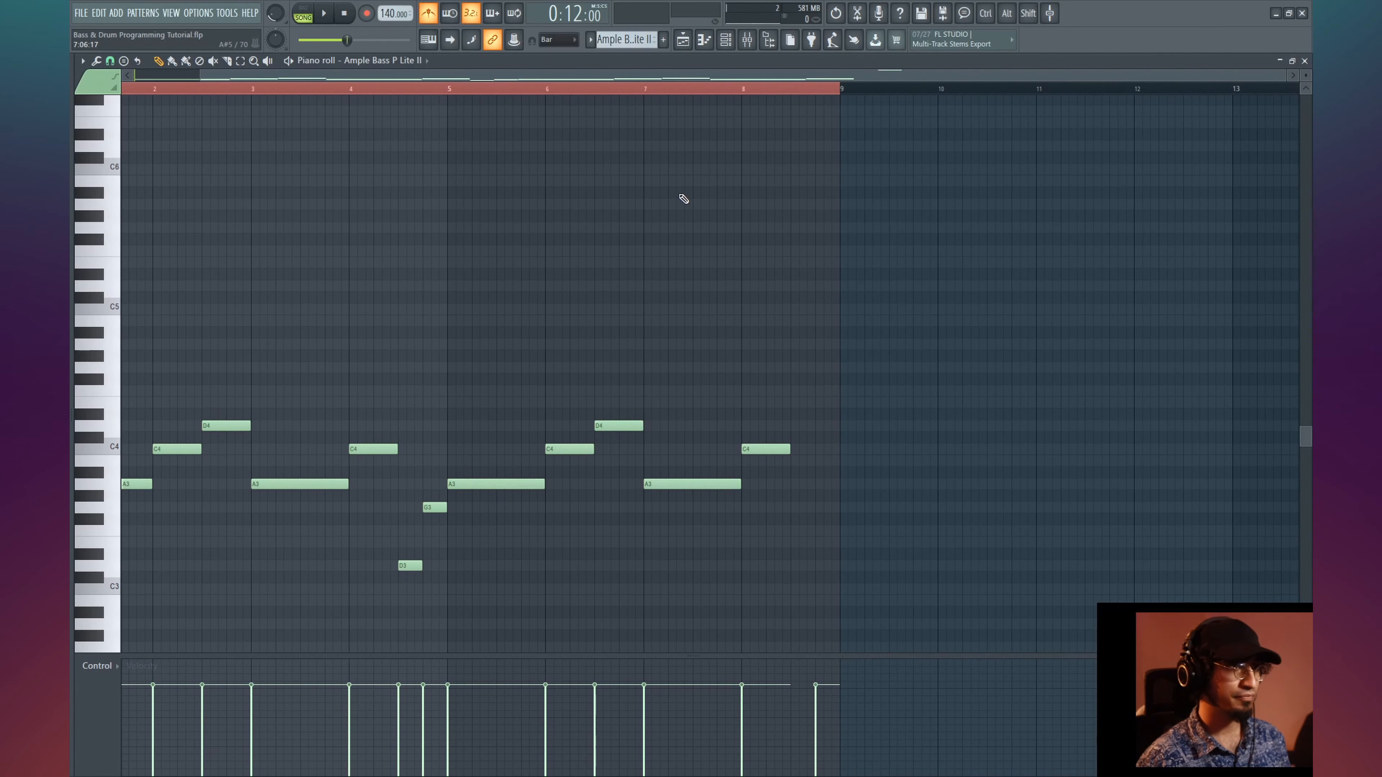
left_click_drag(882, 256, 649, 295)
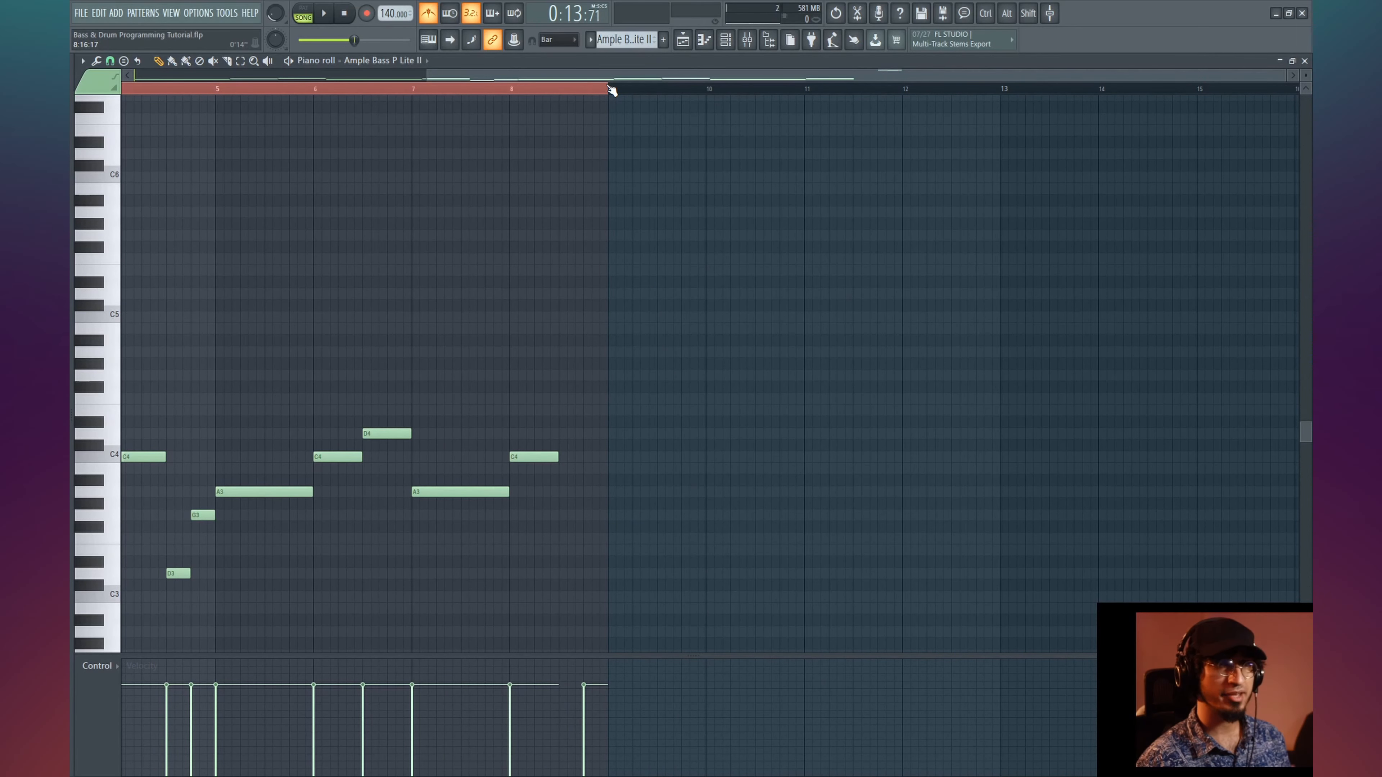
scroll(636, 305, "down", 2)
scroll(661, 447, "up", 3, "ctrl")
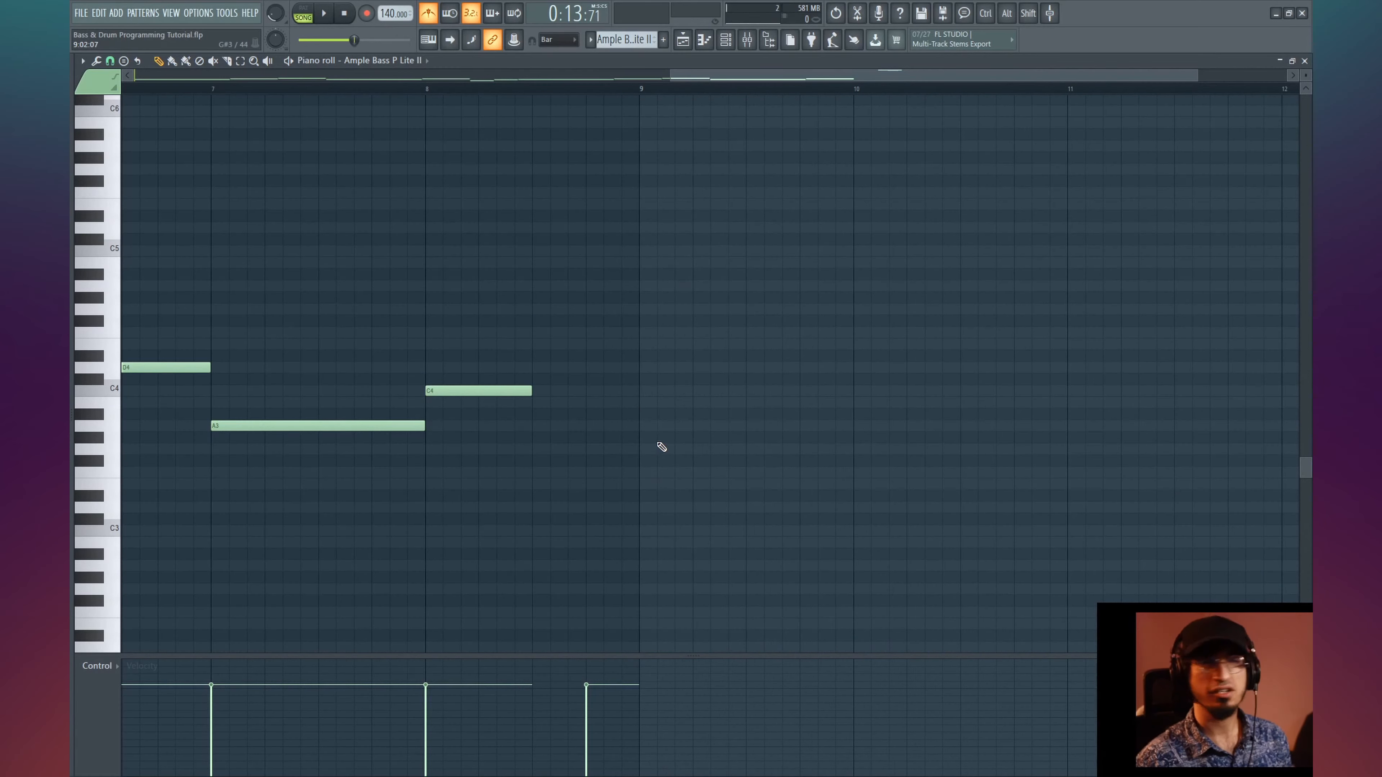
left_click(642, 90)
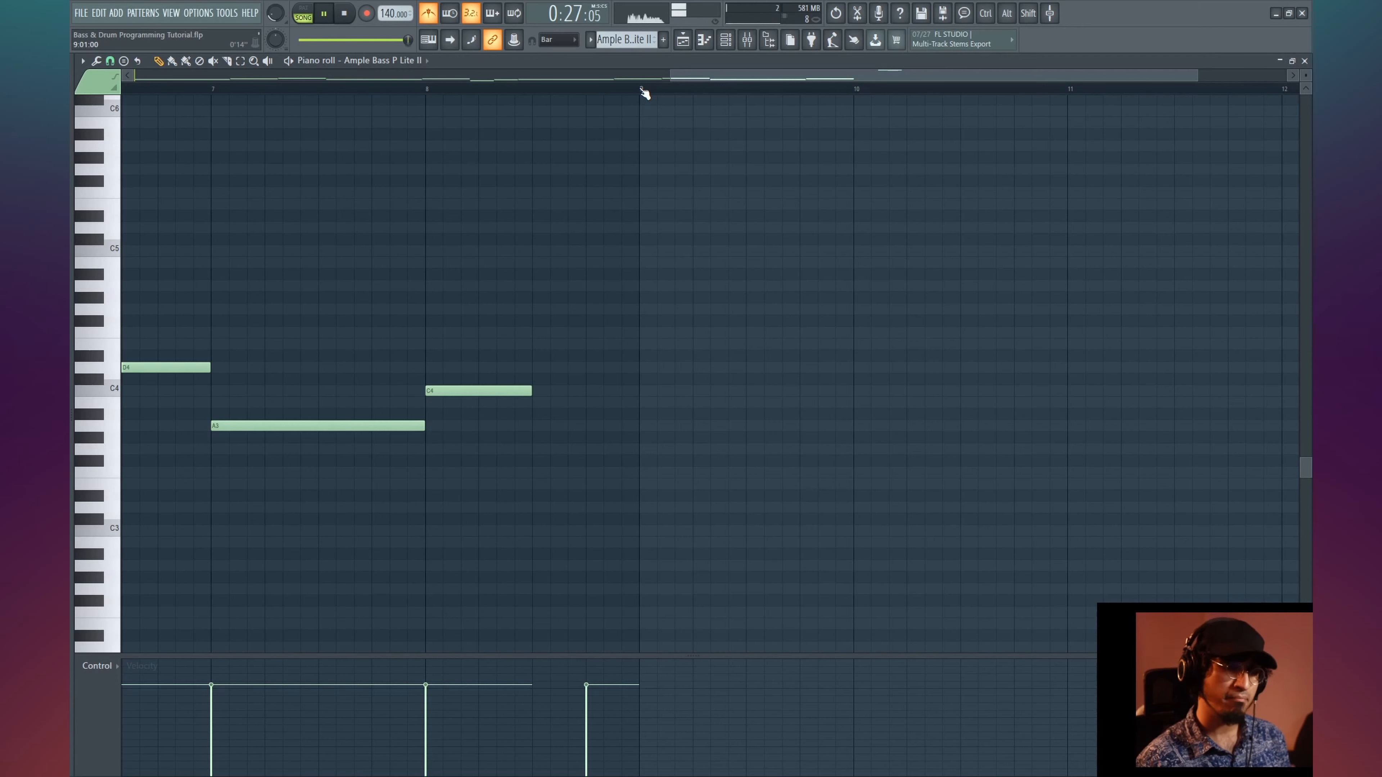
key("space")
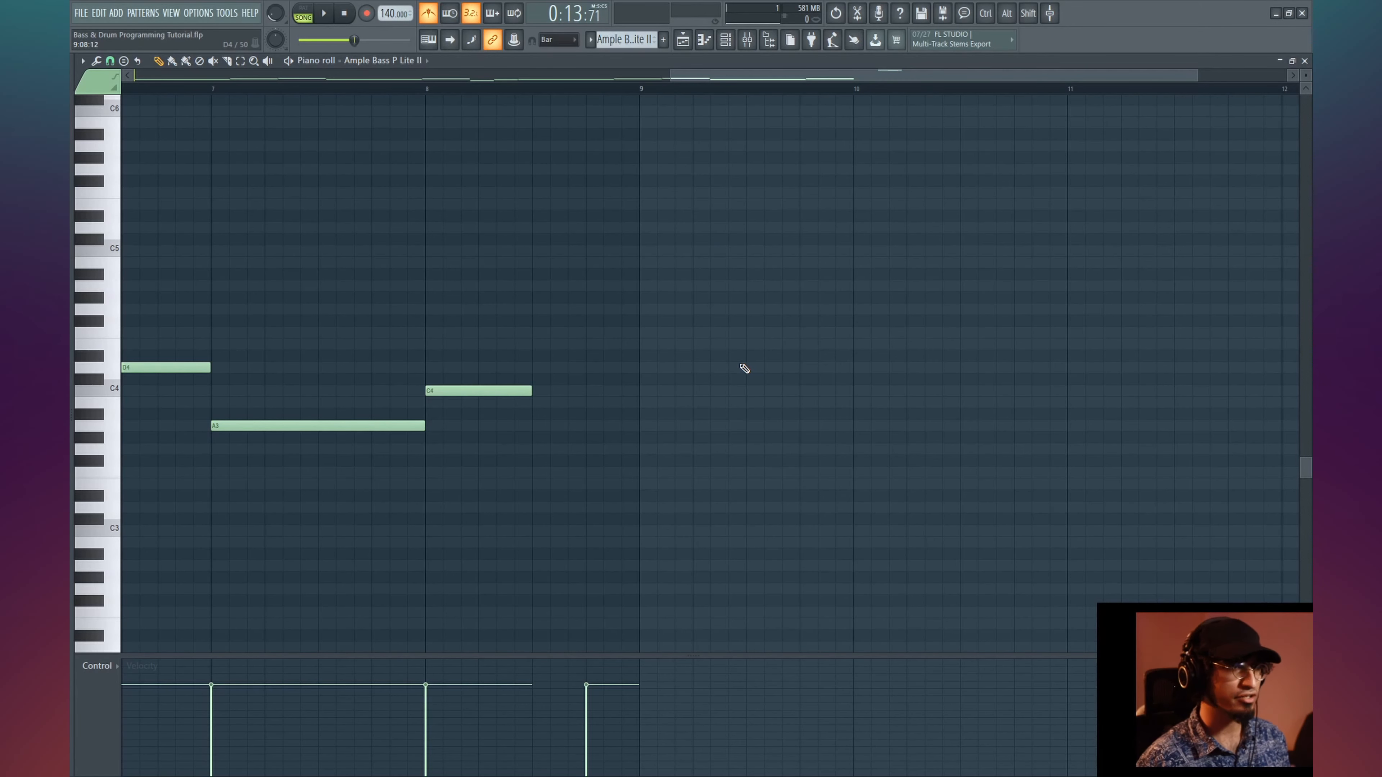
- Place short back-to-back A3 and A4 bass notes at the start of bar 9 and play them
left_click_drag(655, 368, 653, 433)
left_click_drag(680, 348, 645, 350)
key("space")
key("space")
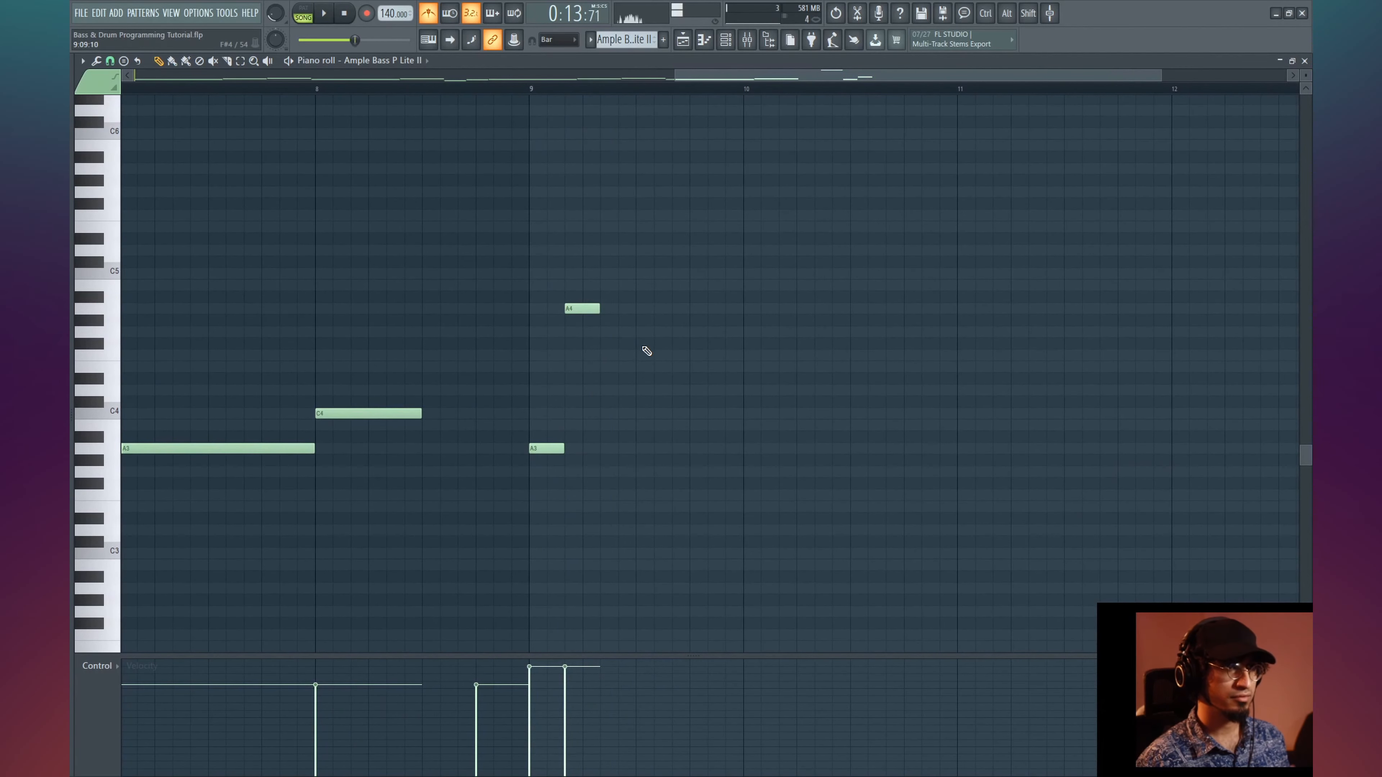
- Try lowering the Harmless mixer track to about -23 dB, and undo that volume change
key("Tab")
key("Tab")
key("Tab")
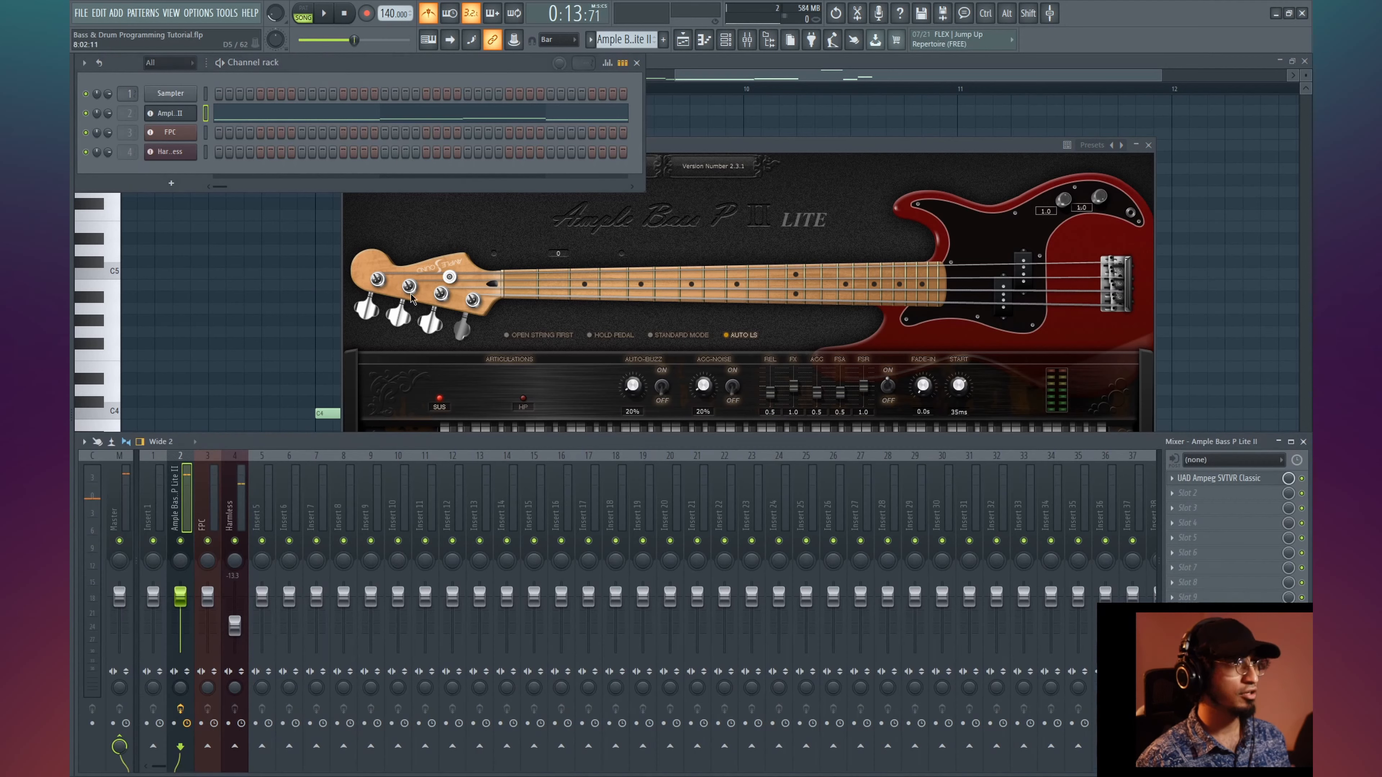
left_click(235, 627)
left_click_drag(235, 627, 235, 640)
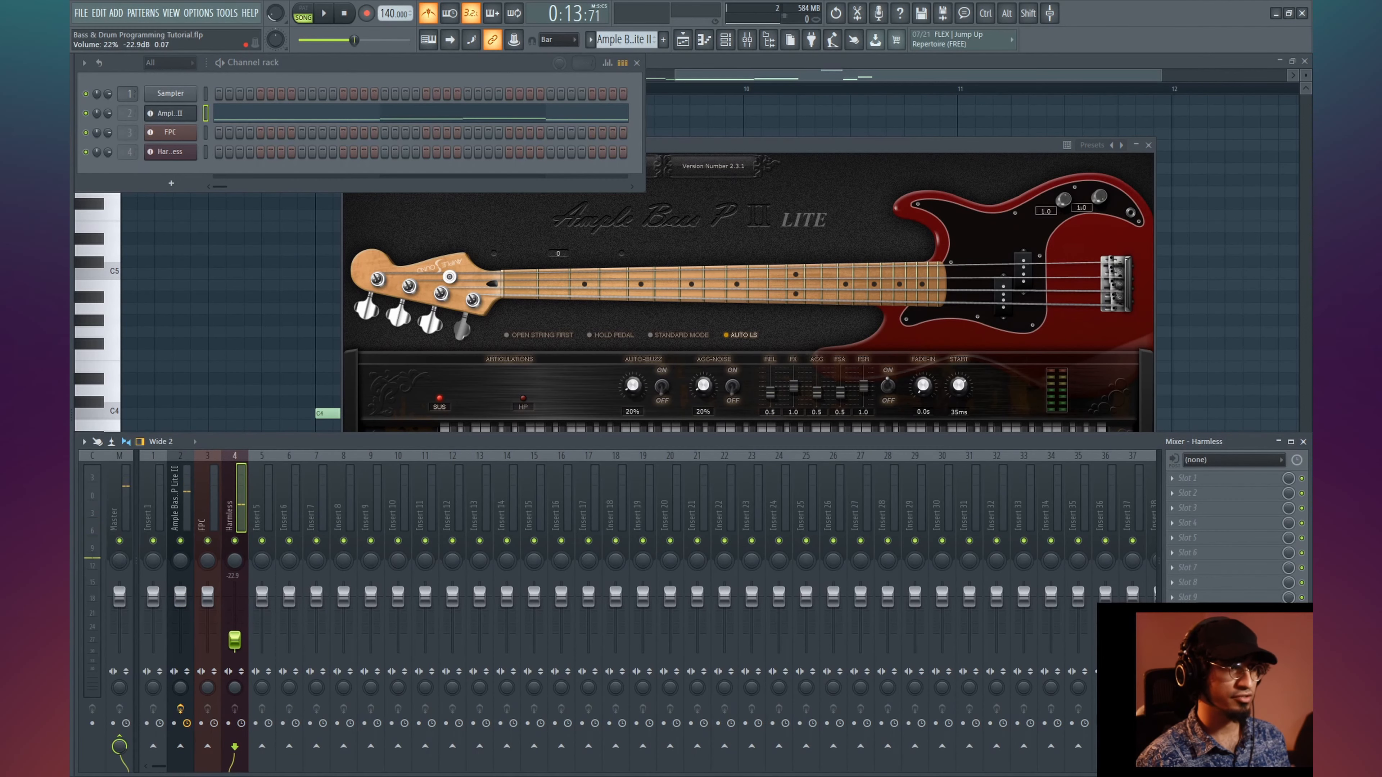
left_click(240, 330)
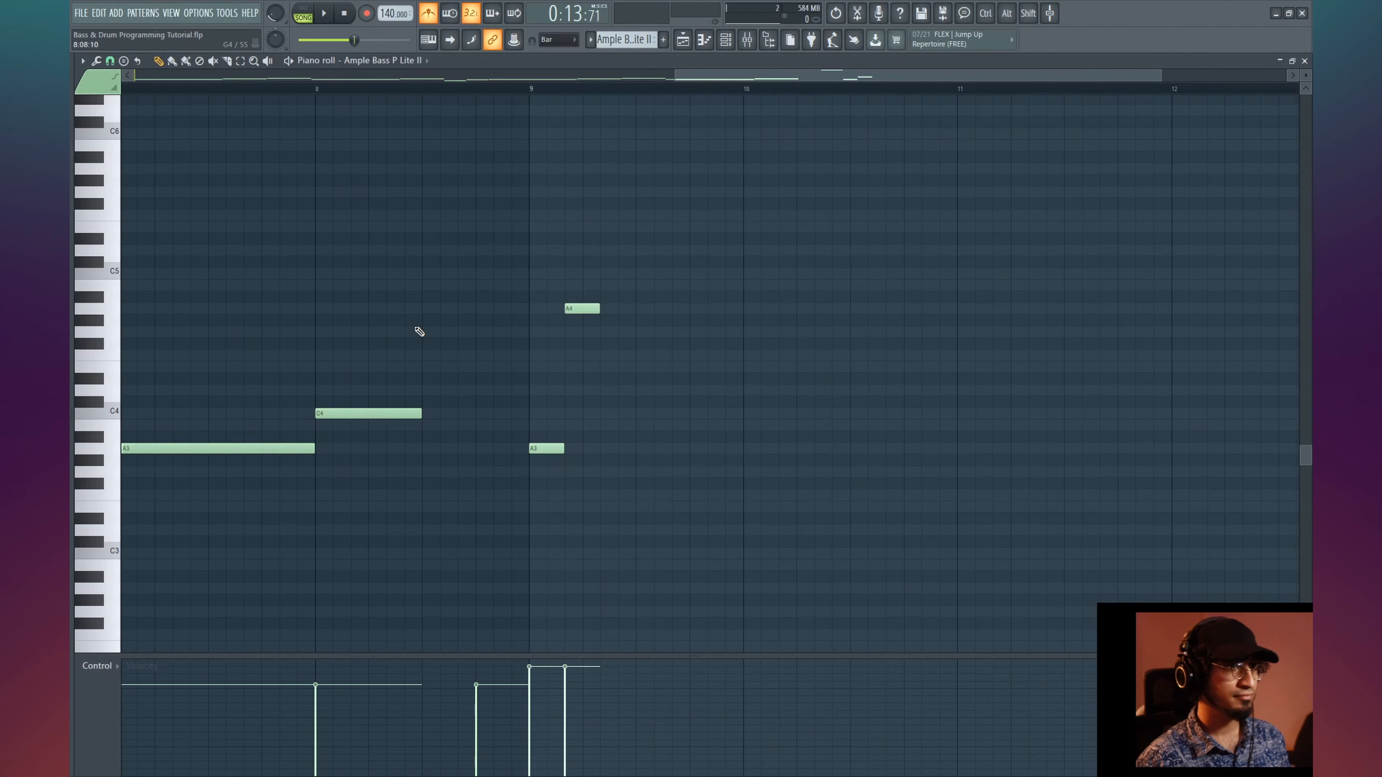
key("Tab")
key("Tab")
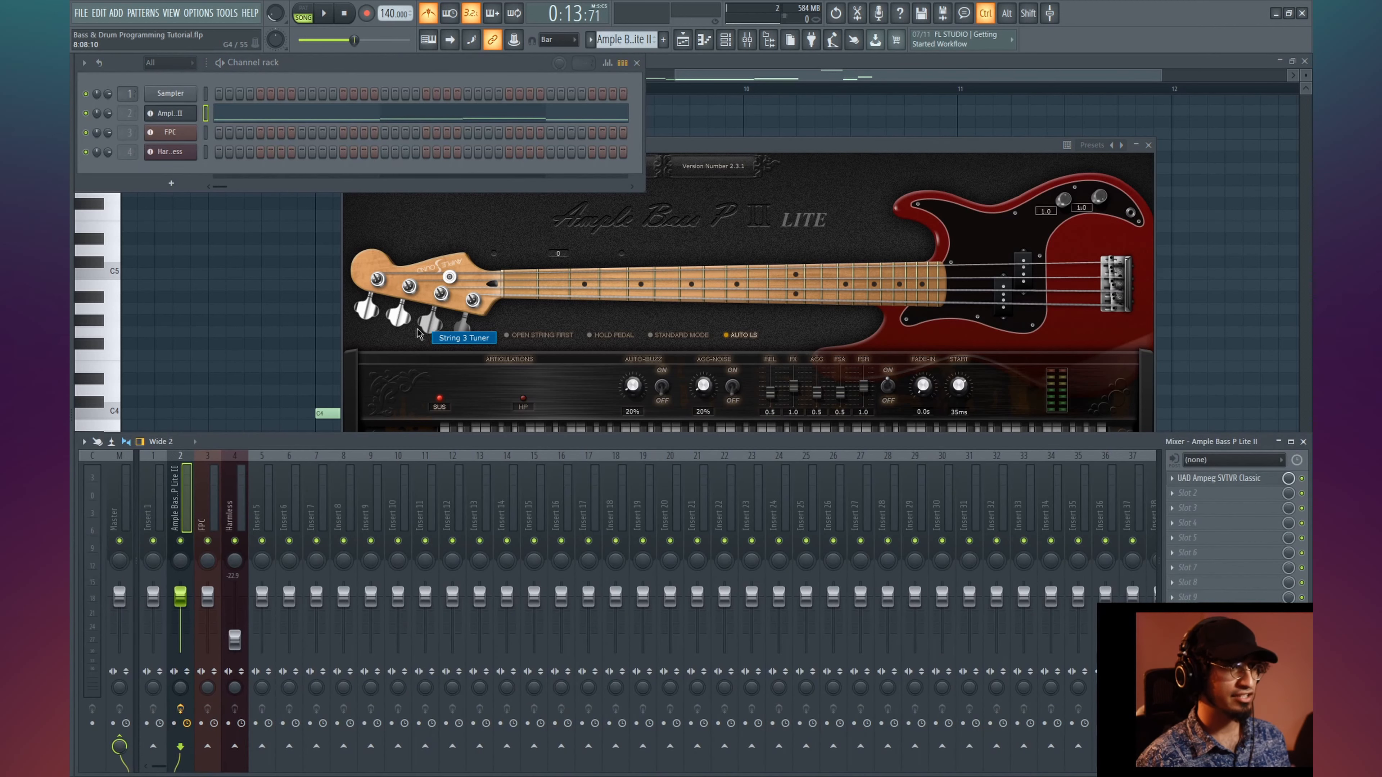
key("ctrl+z")
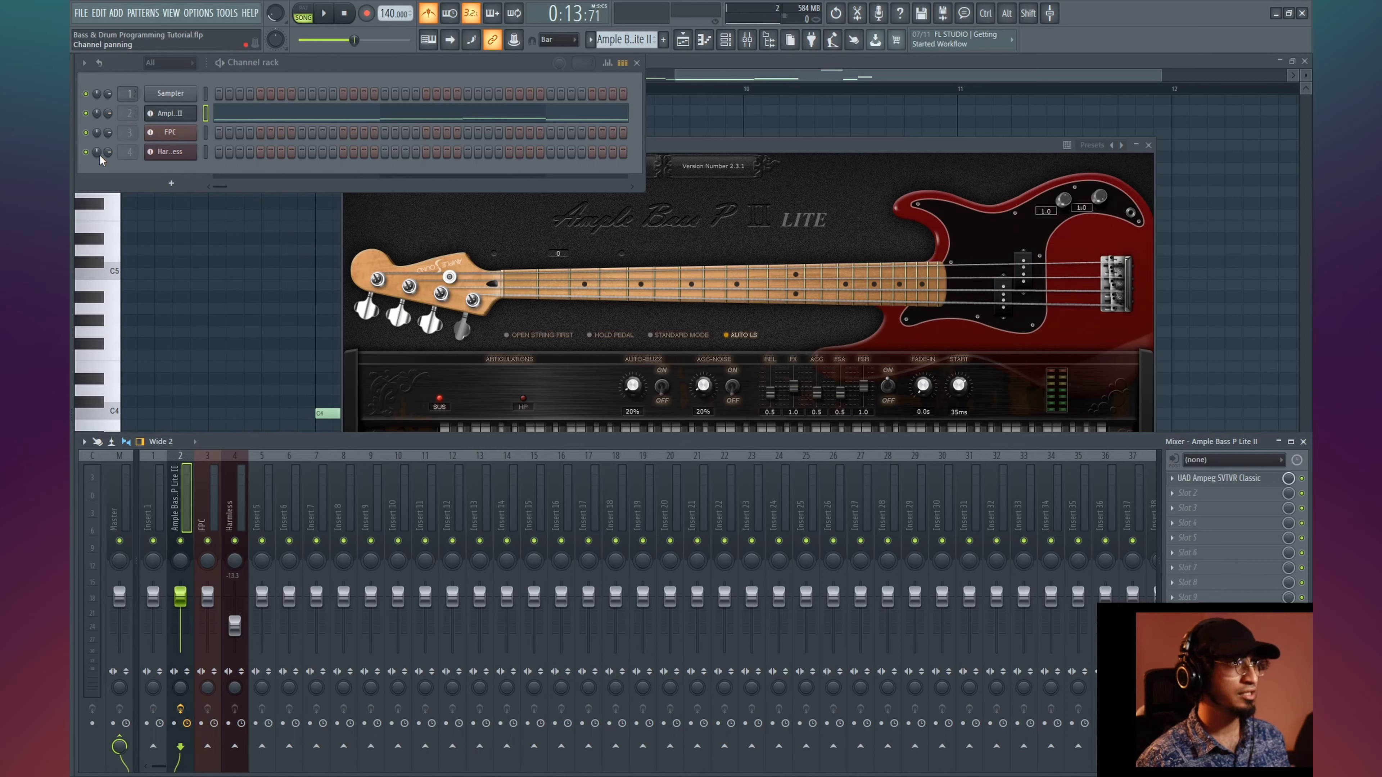
- Try lowering the Harmless channel volume during playback, reset it, and undo the last change
left_click_drag(105, 154, 105, 168)
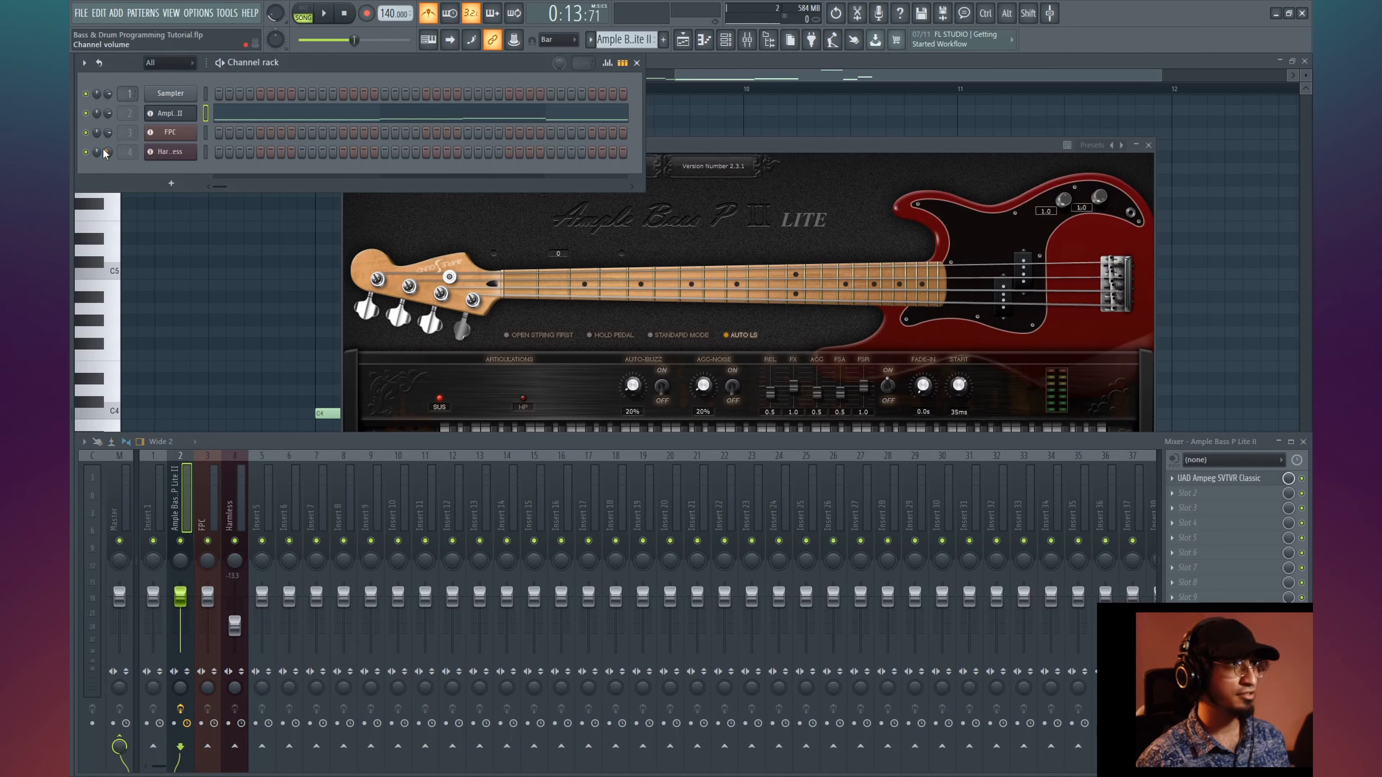
key("space")
key("space")
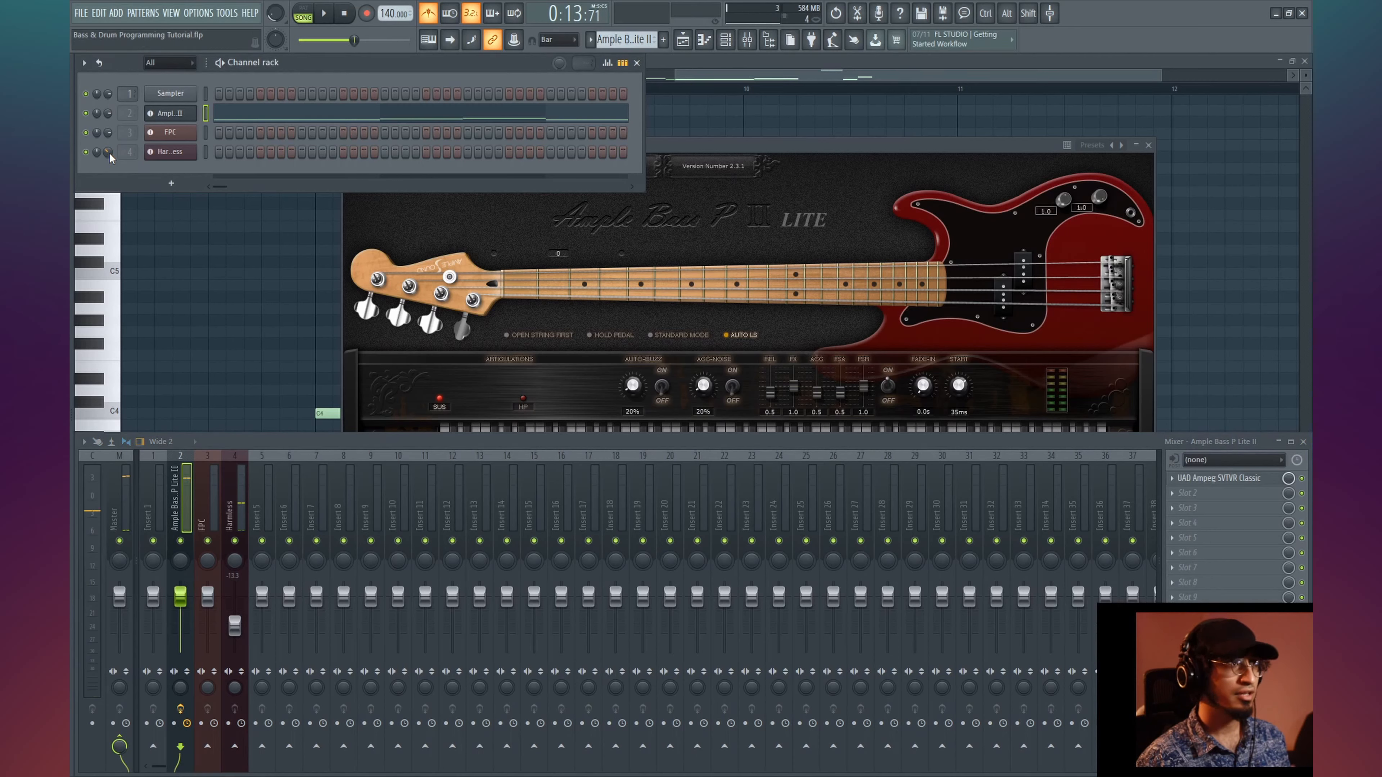
right_click(110, 154)
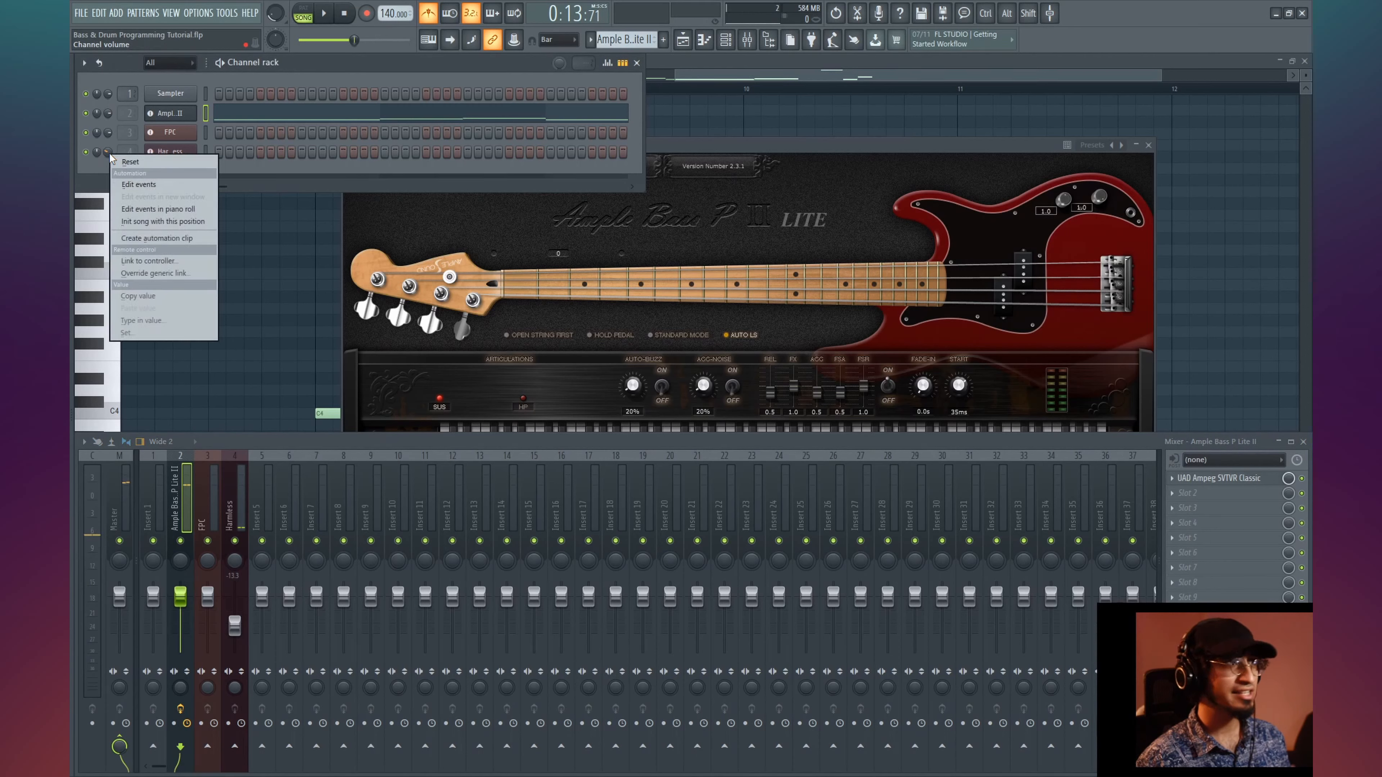
left_click(118, 161)
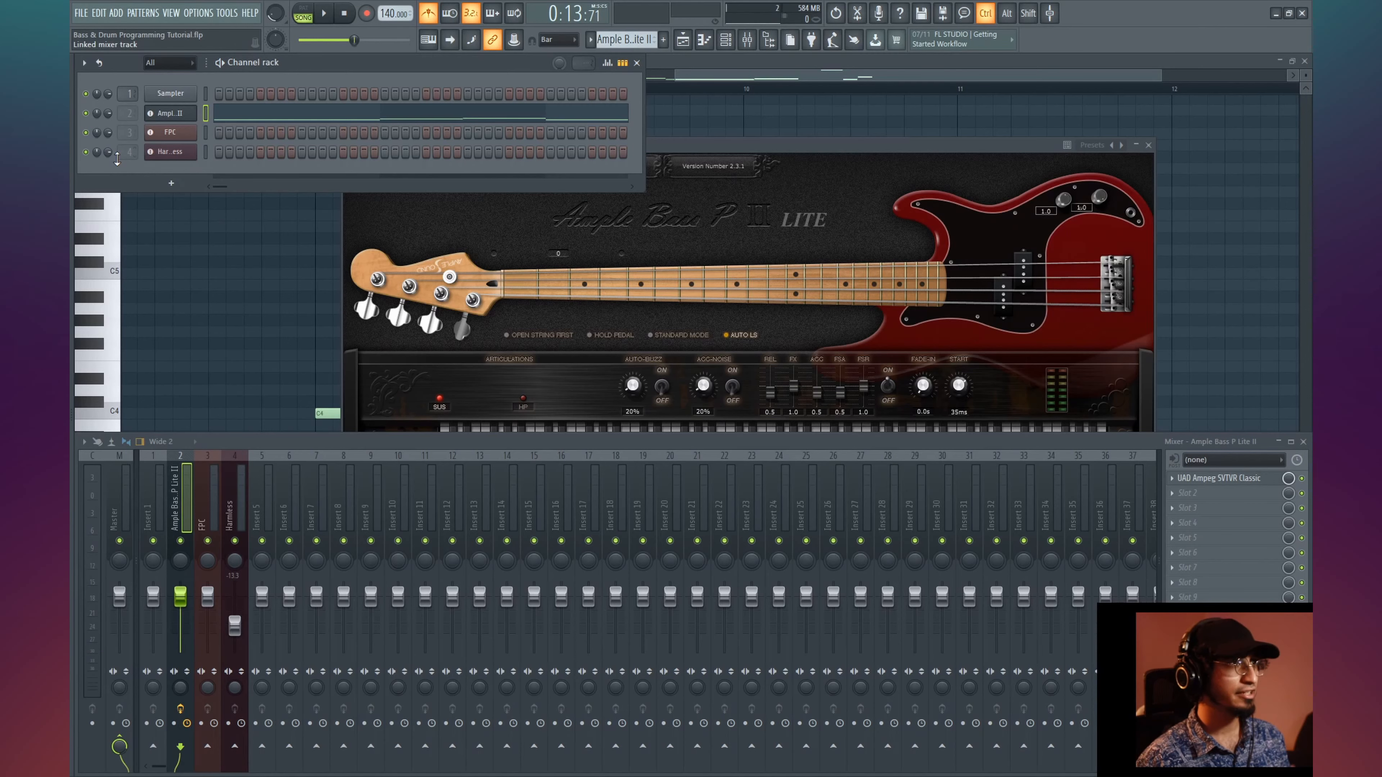
key("ctrl+z")
- Continue the bar 9 bass run after A4 with an E4, a shorter G4 and an F#4, playing it to check
key("F7")
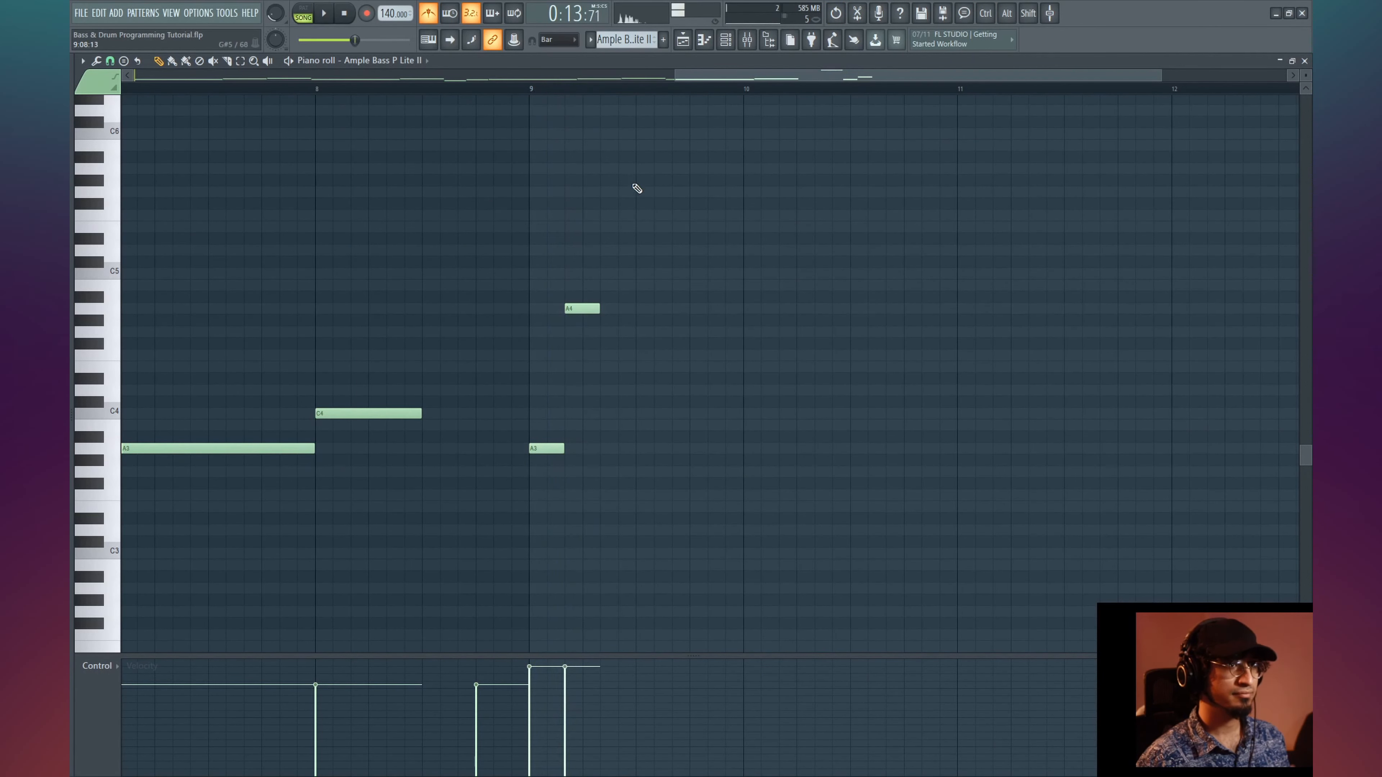
left_click_drag(604, 330, 607, 369)
key("space")
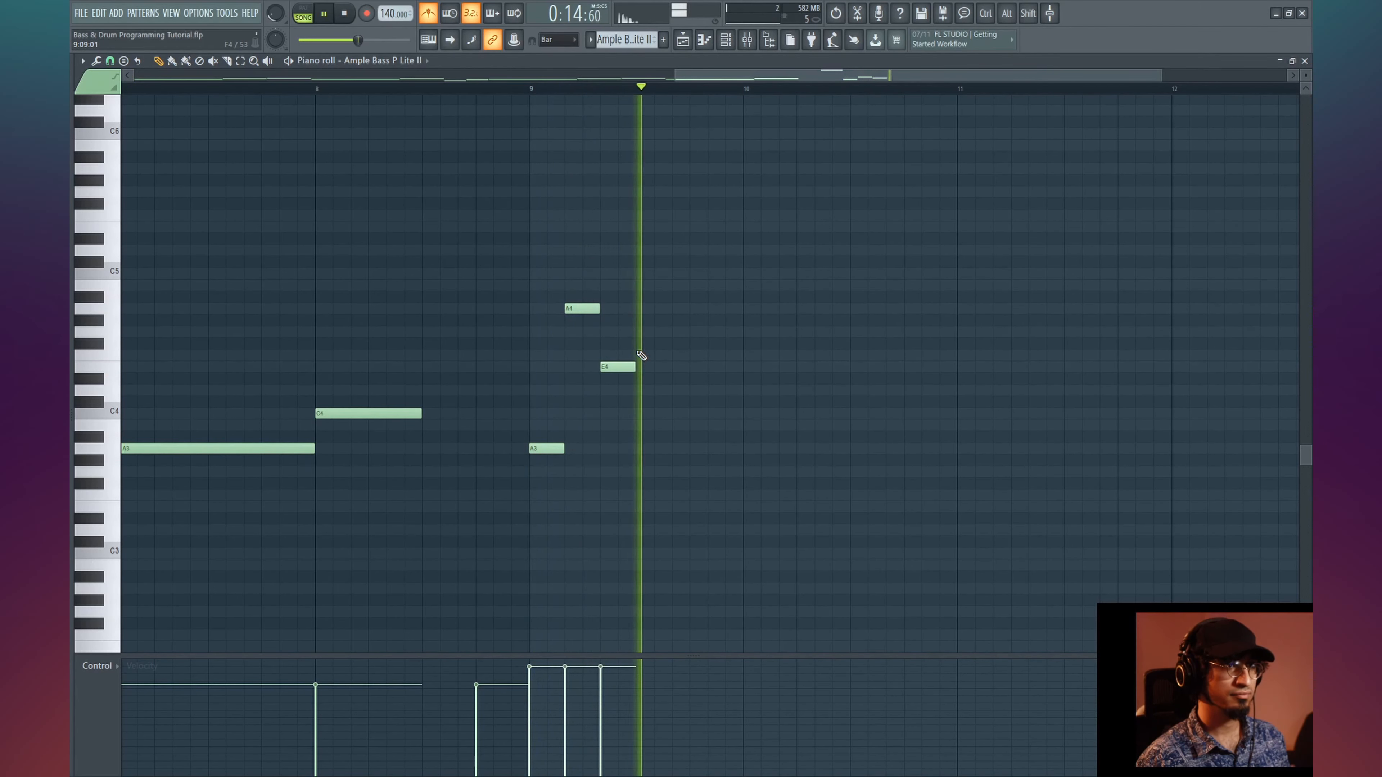
key("space")
mouse_move(639, 320)
left_mouse_down()
mouse_move(669, 355)
mouse_move(654, 333)
left_mouse_up()
key("space")
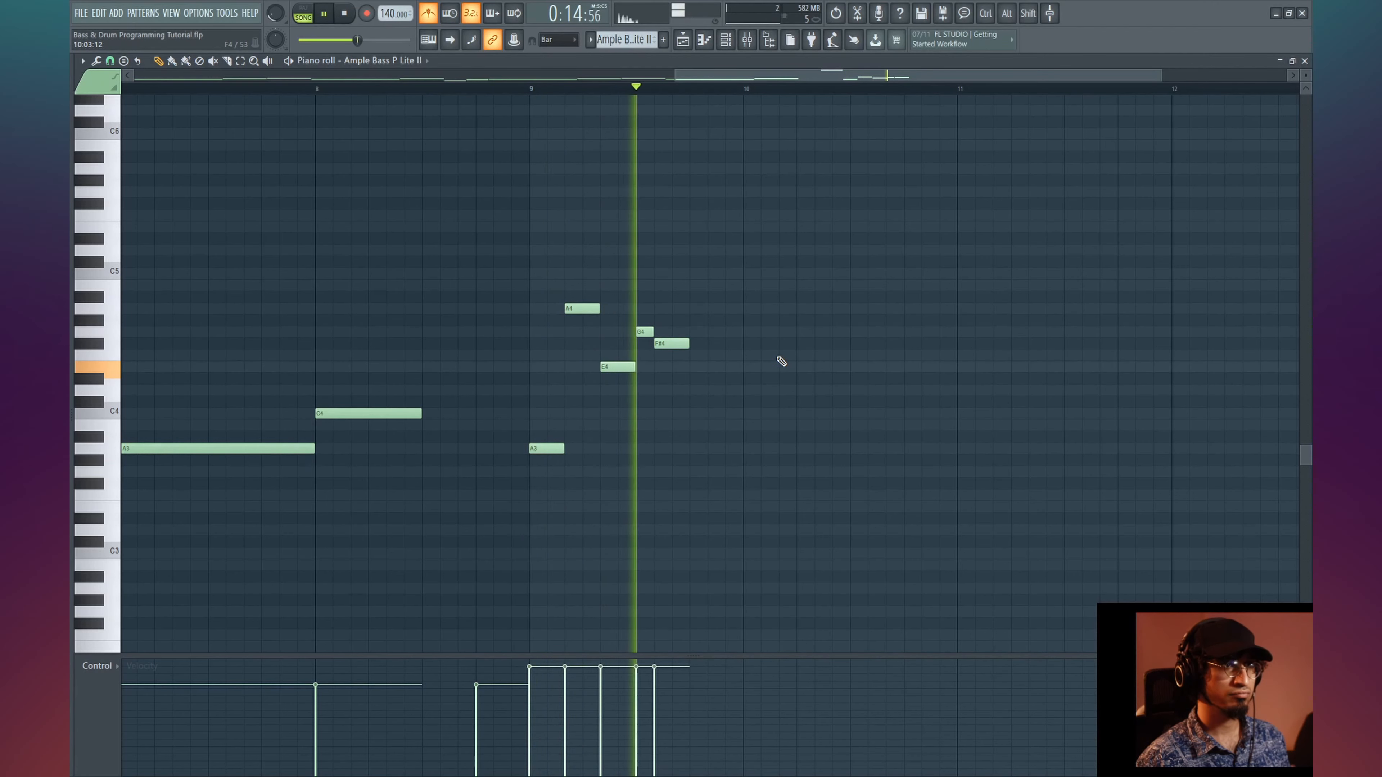
key("space")
- Finish the bar 9 bass run with a D4 and a half-length B3, and play it
left_click_drag(703, 384, 687, 393)
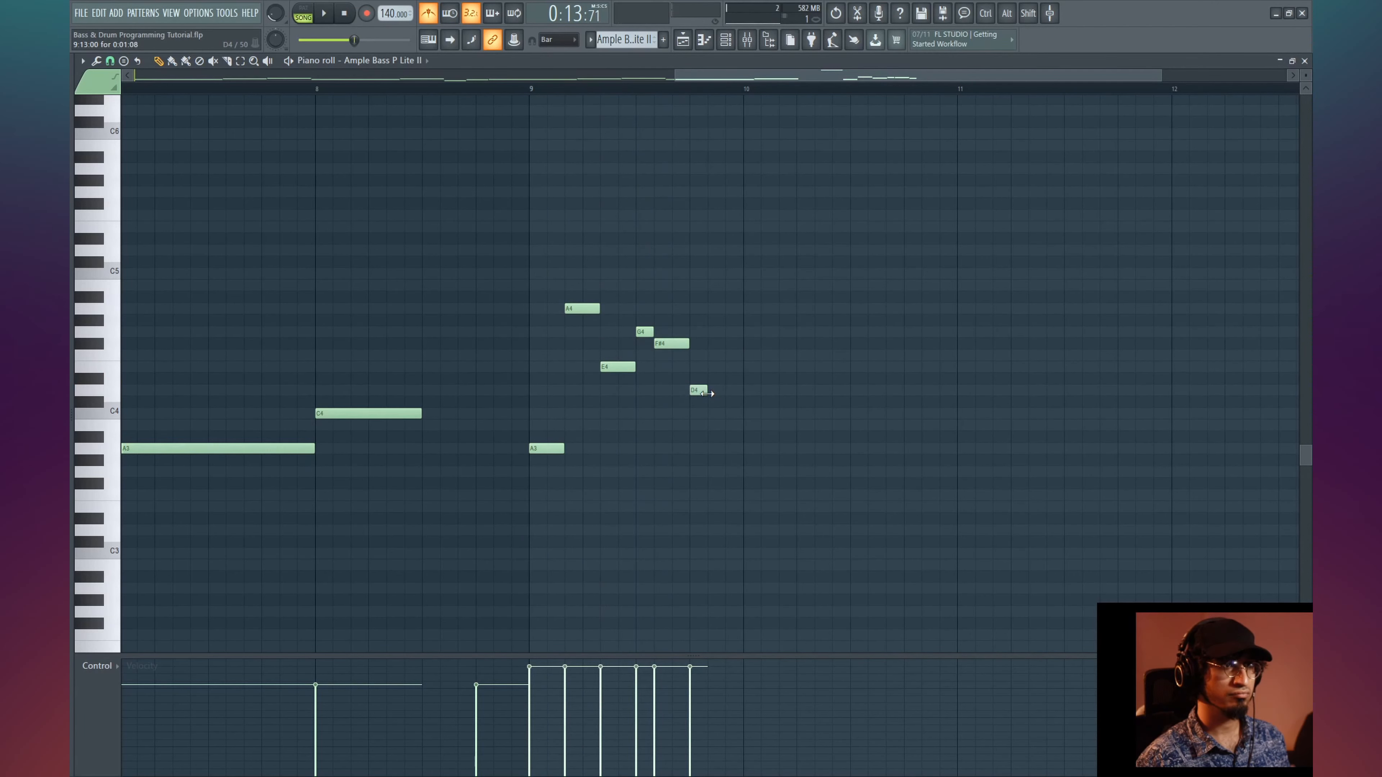
left_click(735, 425)
key("space")
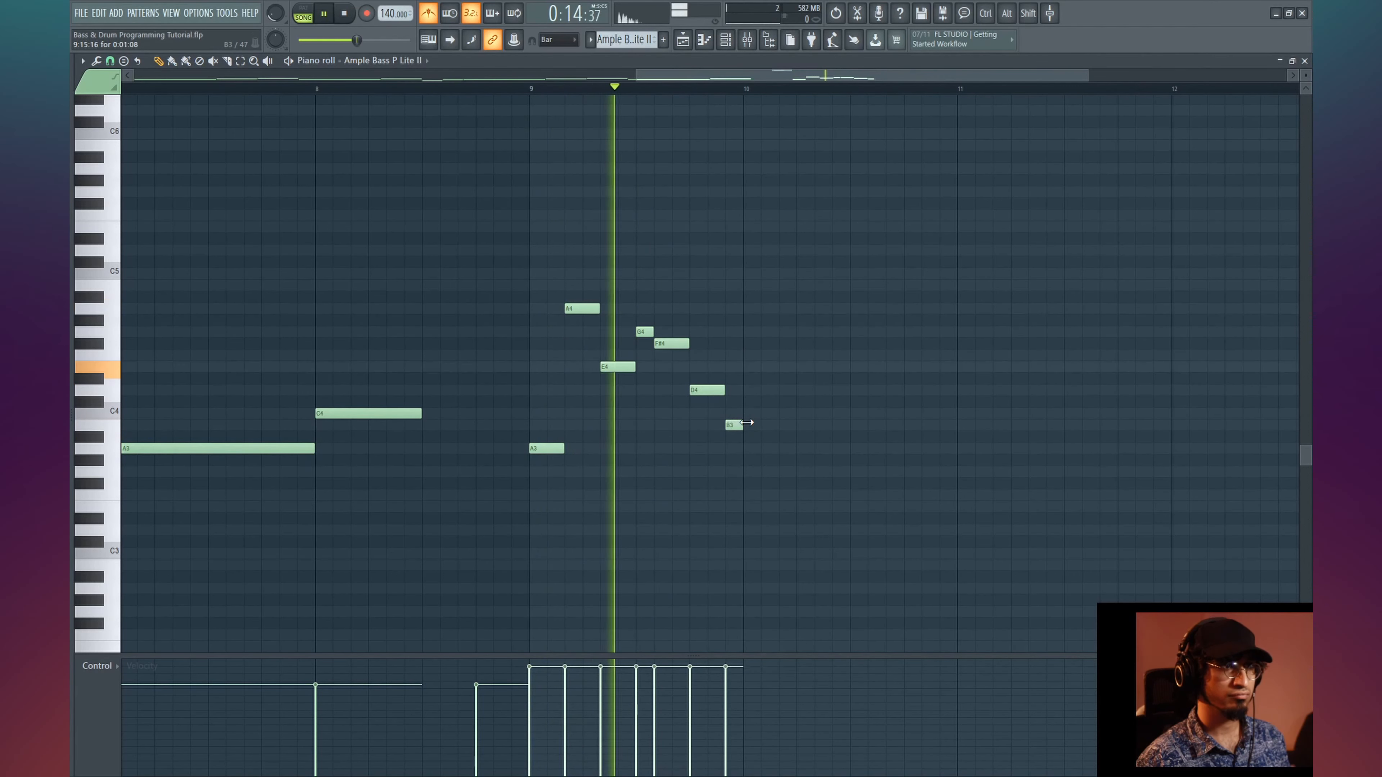
key("space")
- Fill bar 10 with four equal back-to-back bass notes, C4, G4, D4 and A4, and play the bar
left_click_drag(749, 390, 804, 323)
mouse_move(849, 375)
left_mouse_down()
mouse_move(842, 401)
mouse_move(845, 388)
left_mouse_up()
left_click_drag(908, 332, 816, 347)
key("space")
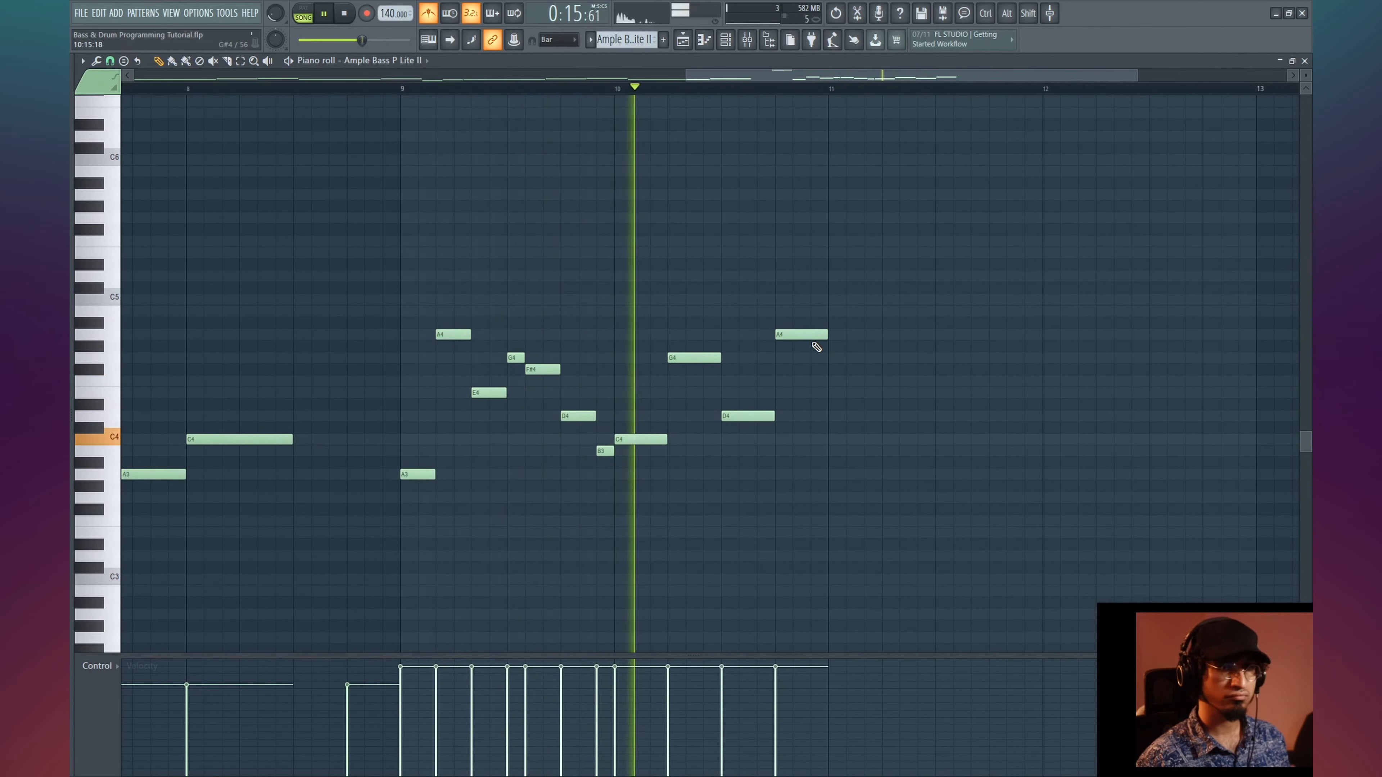
key("space")
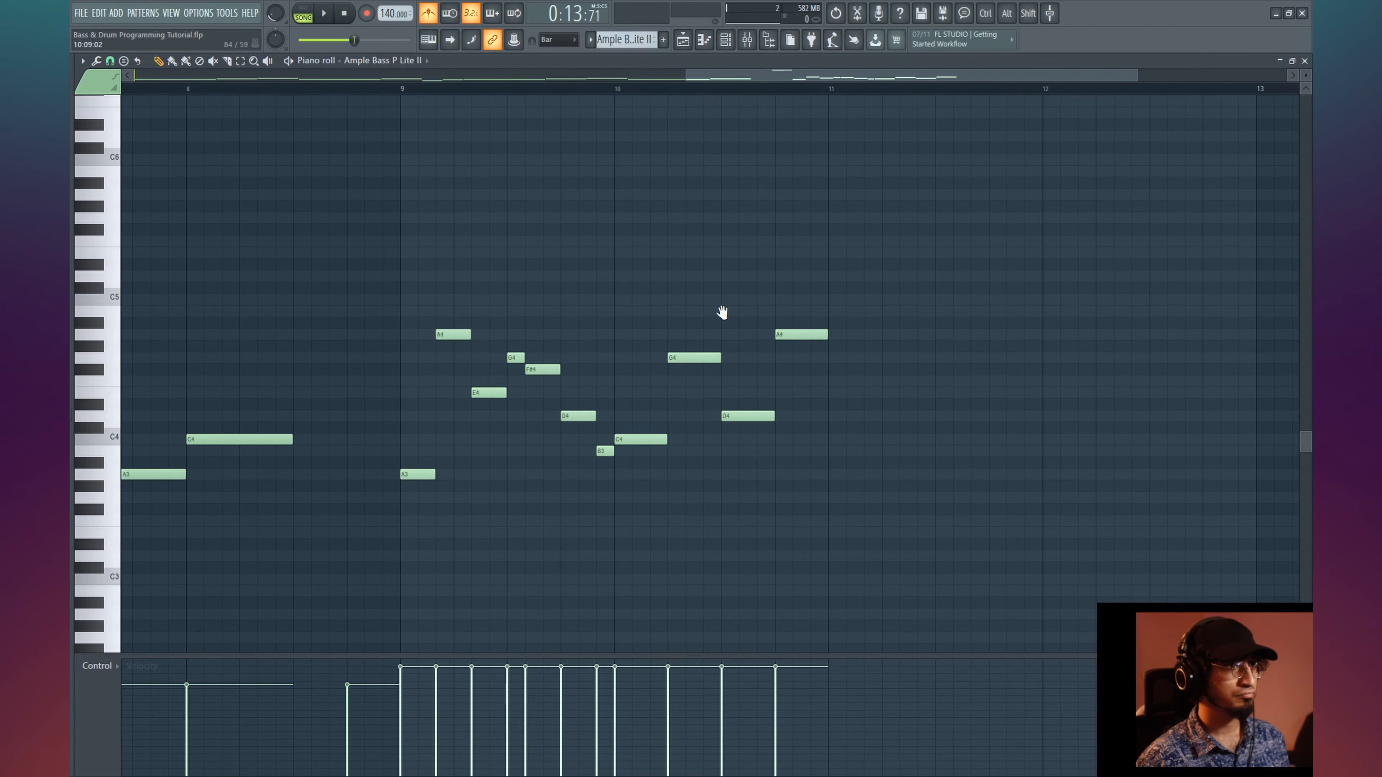
- Duplicate the bass notes of bars 9 and 10 into bars 11 and 12, deselect them, and play from bar 11
left_click_drag(722, 312, 681, 298)
left_click_drag(824, 227, 799, 473)
left_click(791, 90)
key("space")
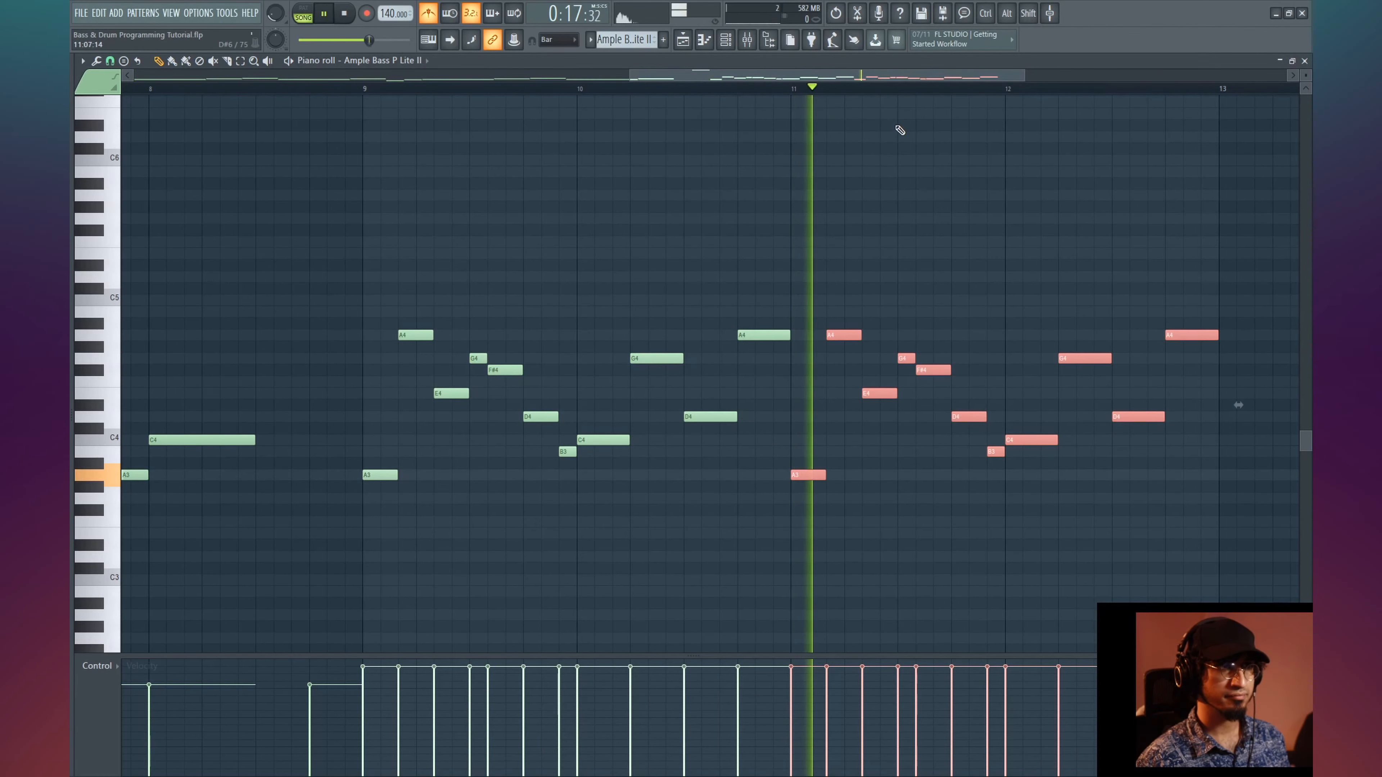
left_click(882, 159)
left_click_drag(910, 169, 525, 190)
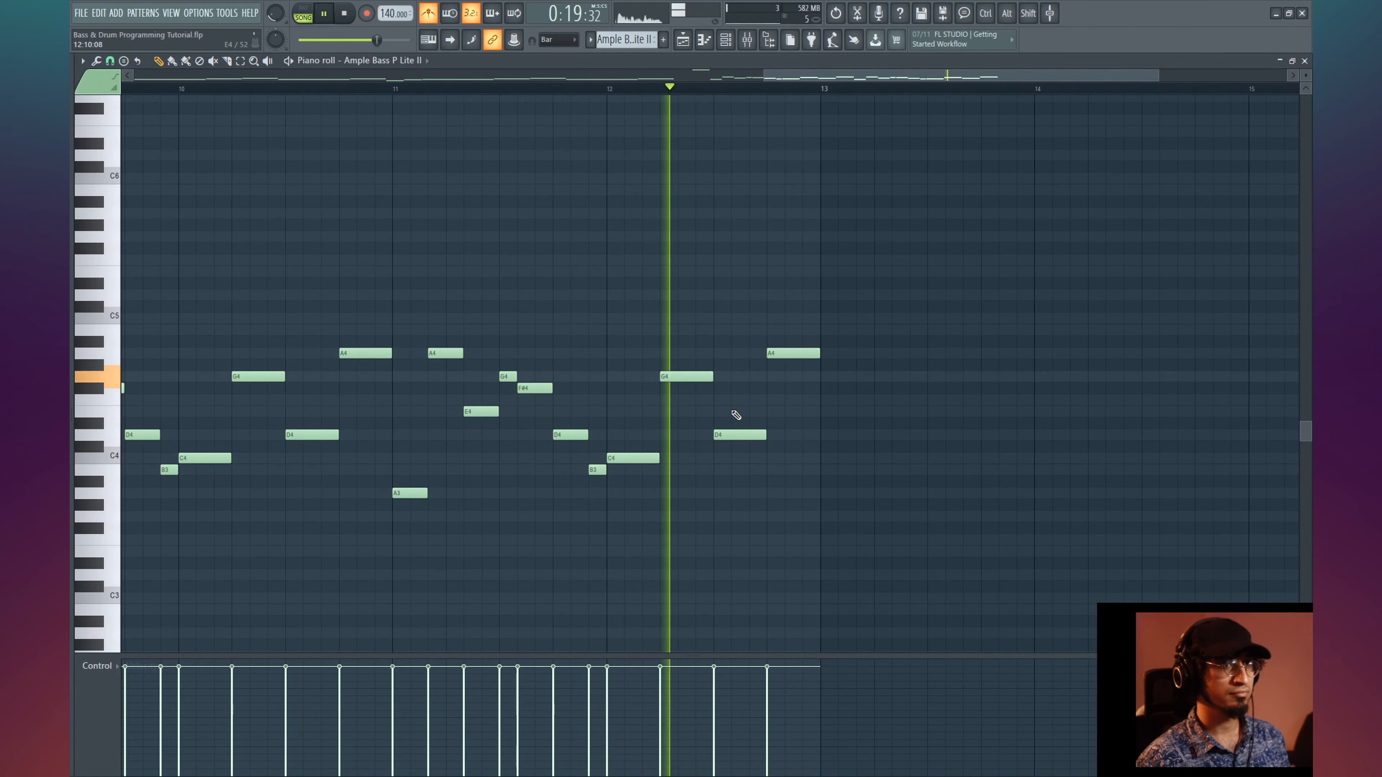
- Lower the G4 bass note in bar 12 to C4 and the bar's final A4 note to D3
key("space")
left_click(704, 459)
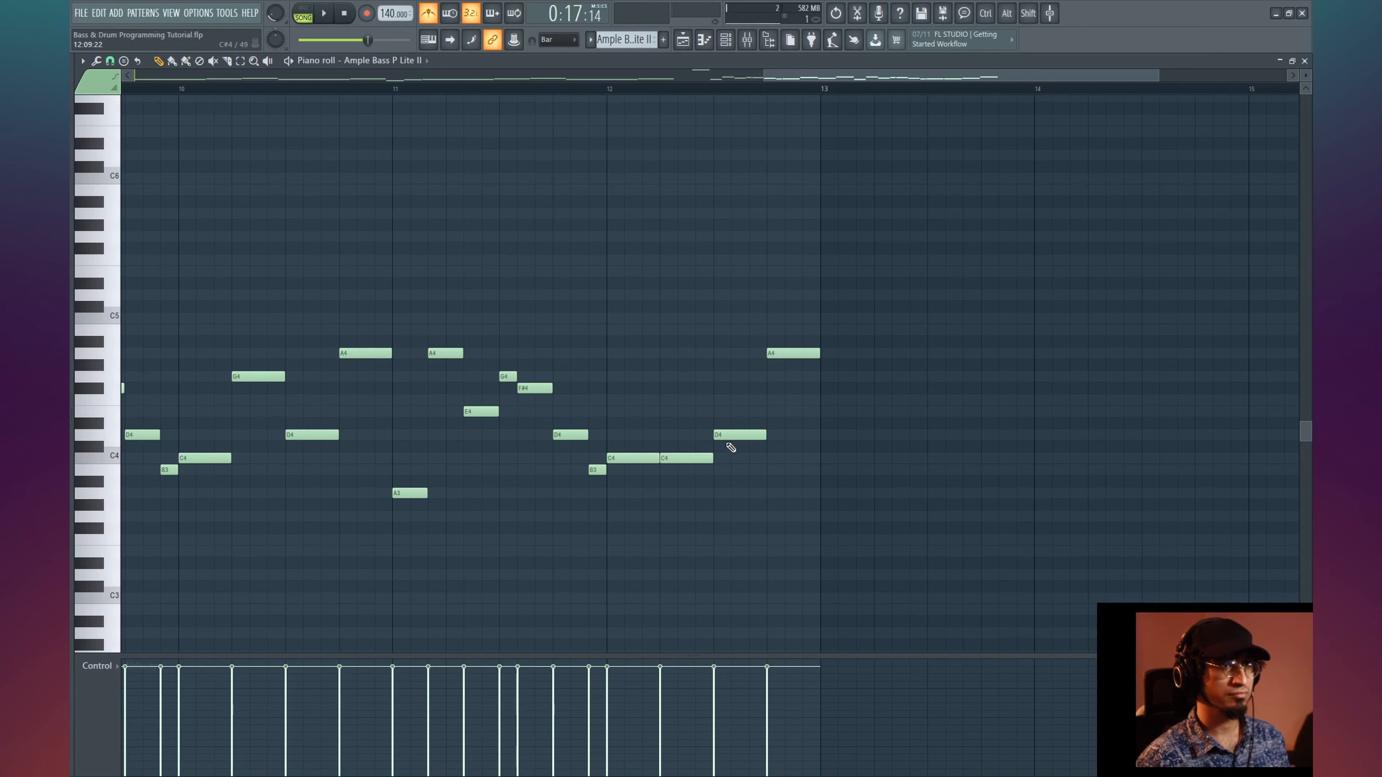
left_click(726, 437)
left_click_drag(849, 301, 802, 369)
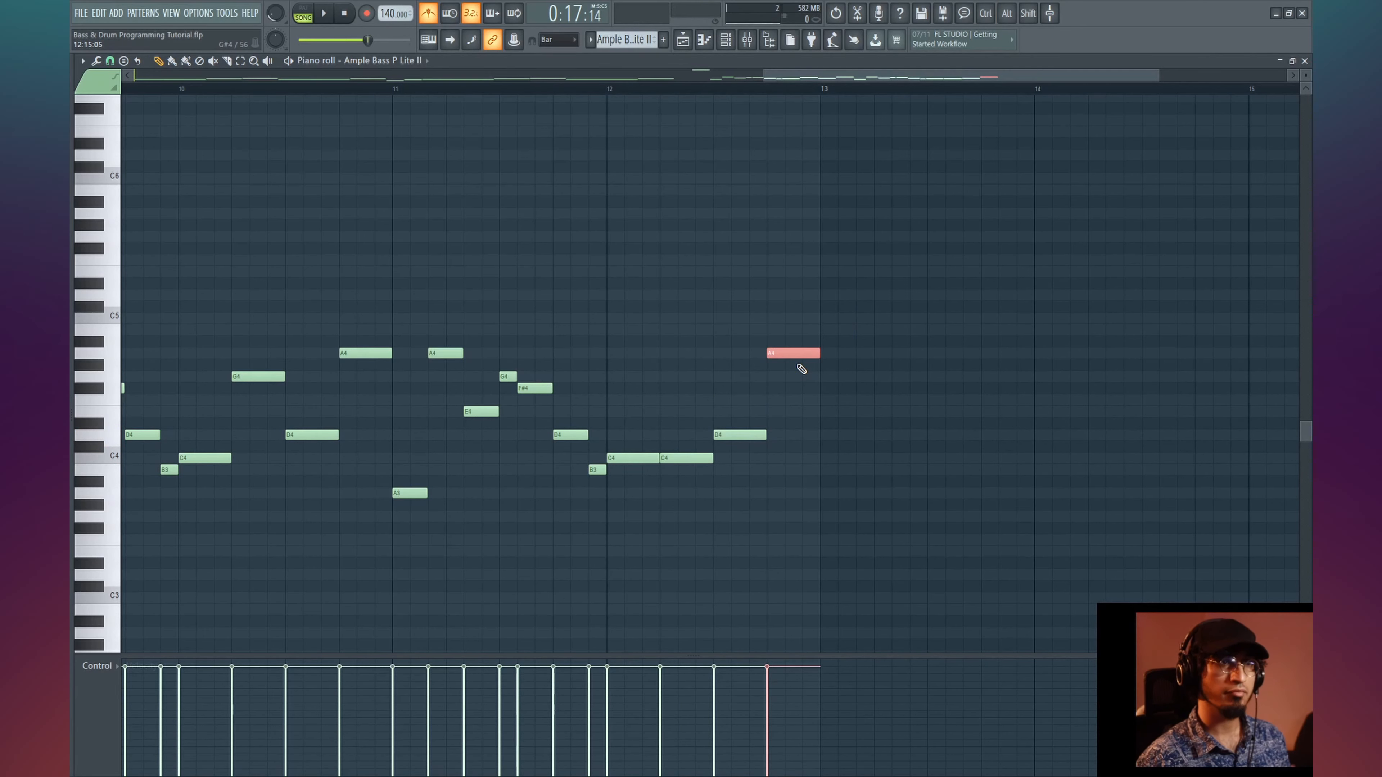
key("ctrl+Down")
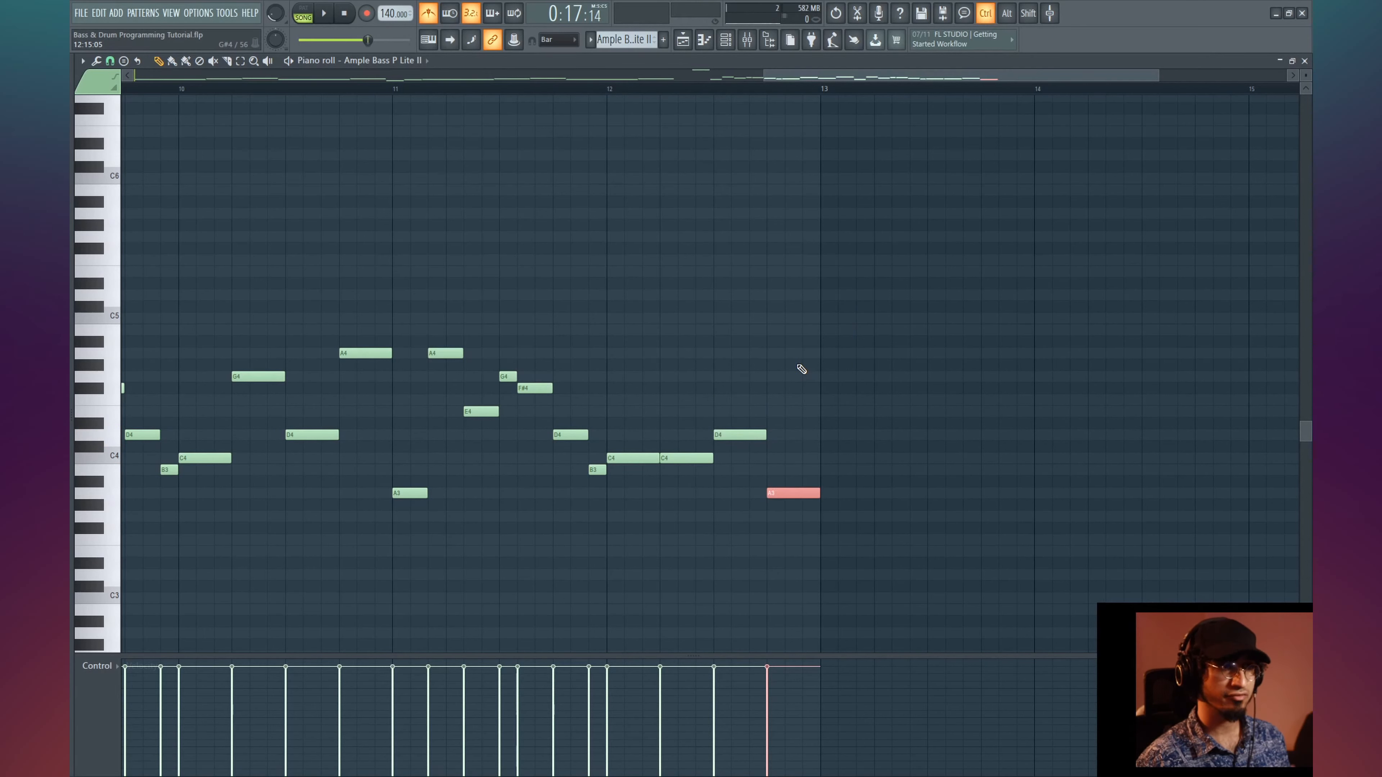
key("shift+Down")
key("shift+Down")
key("shift+Down")
key("shift+Down")
key("shift+Down")
key("shift+Down")
key("shift+Down")
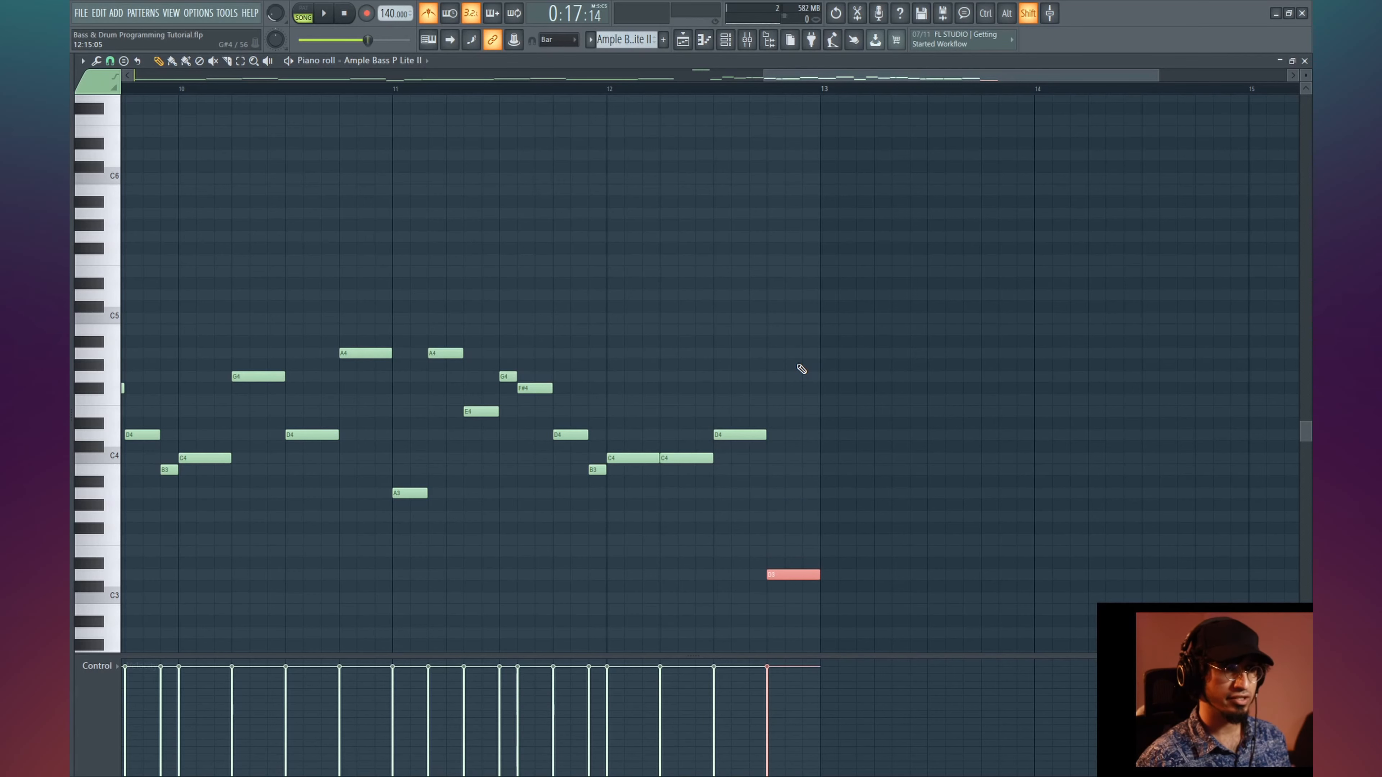
- Play the low fill at the end of bar 4, and play bar 12 to compare its ending
scroll(371, 259, "down", 4)
scroll(642, 87, "down", 5)
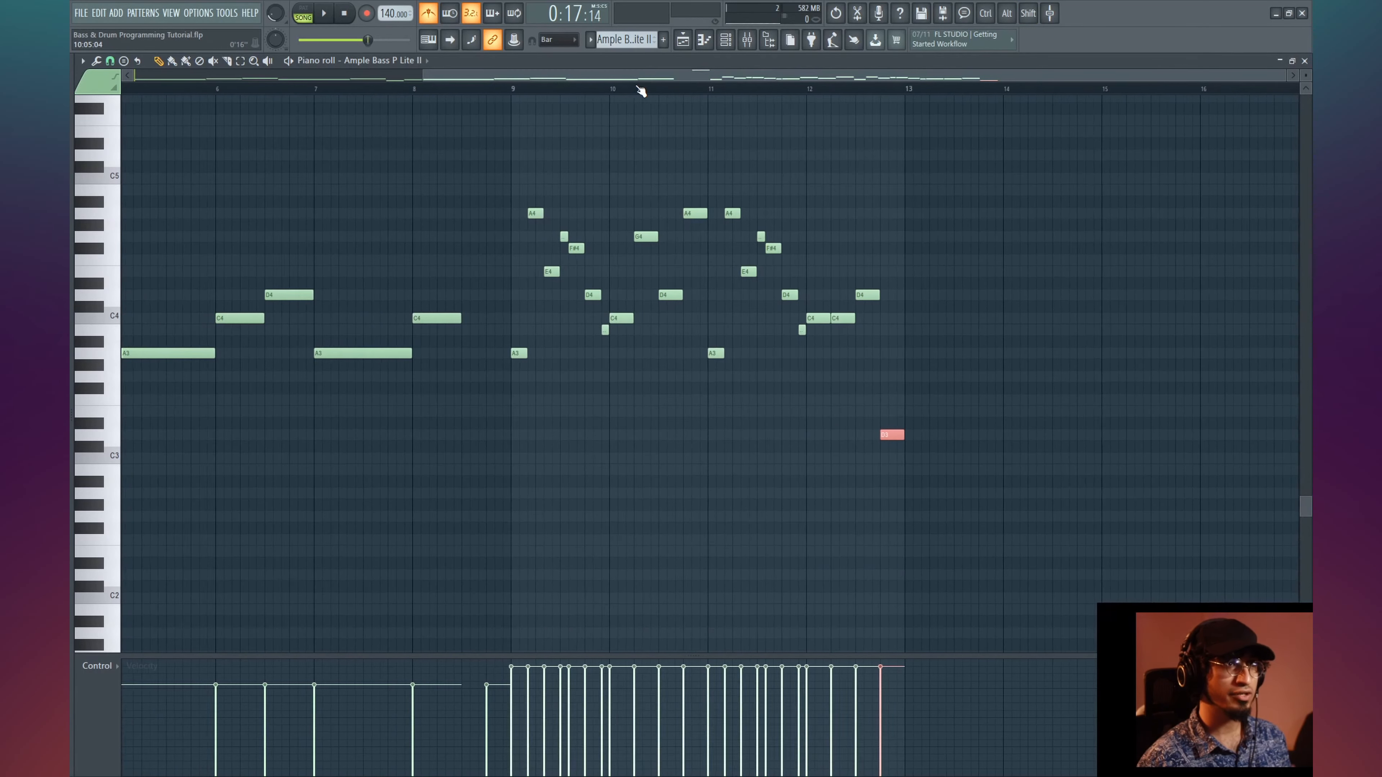
left_click(349, 87)
key("space")
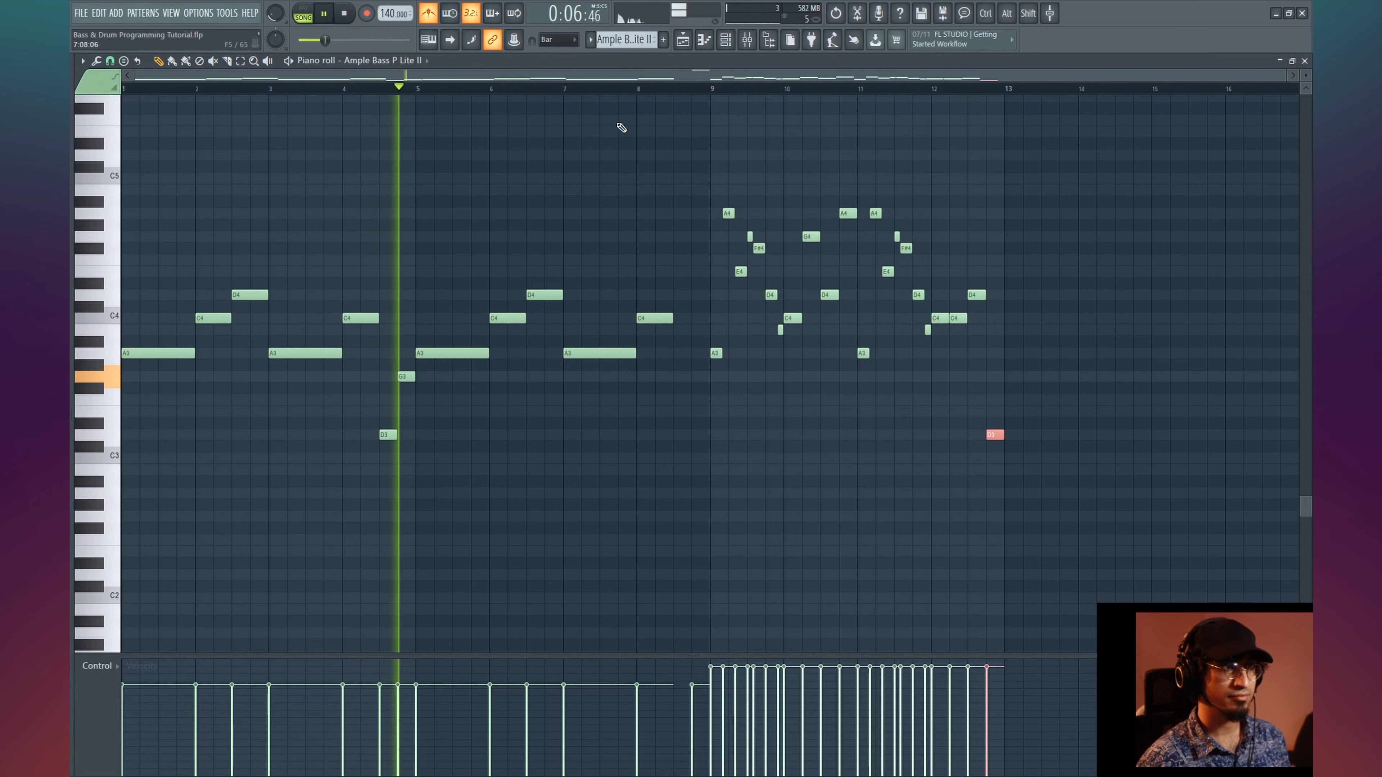
key("space")
key("space")
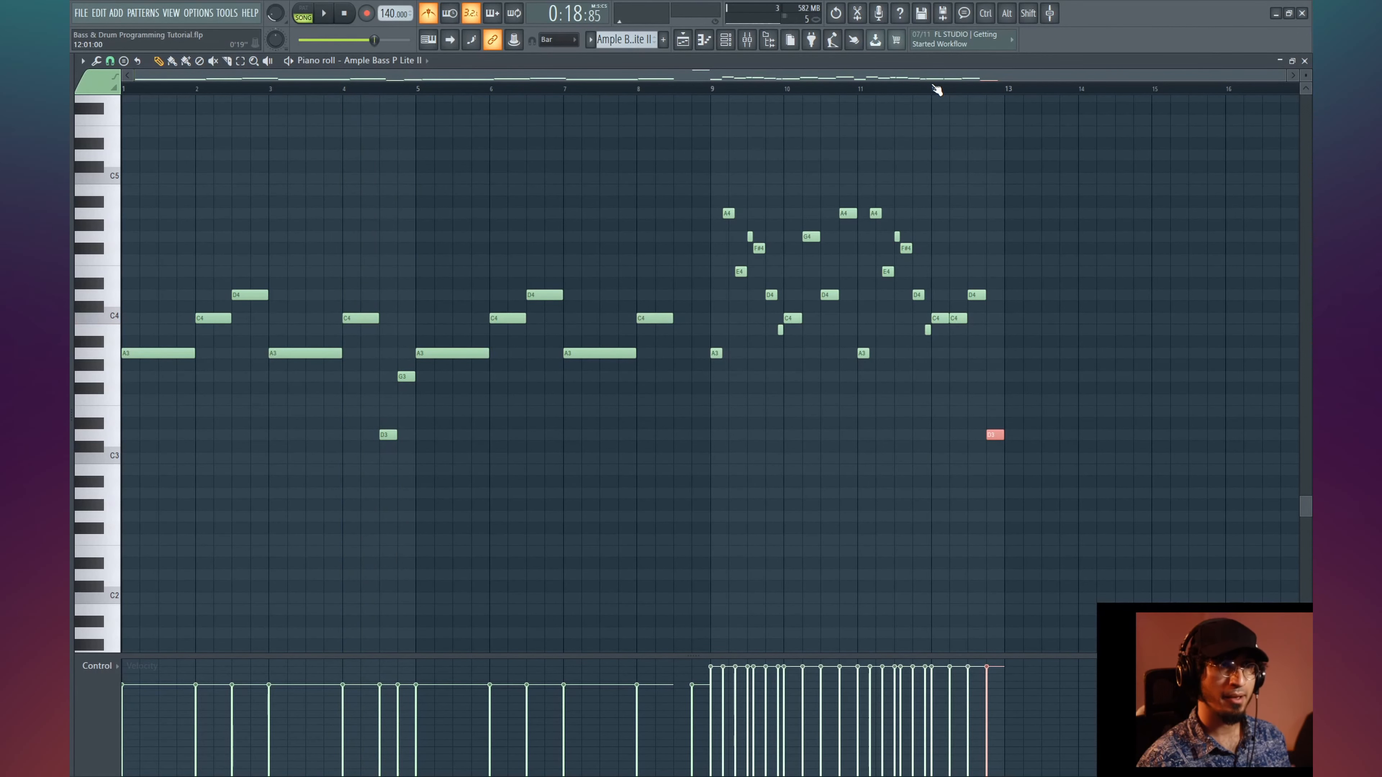
left_click(935, 88)
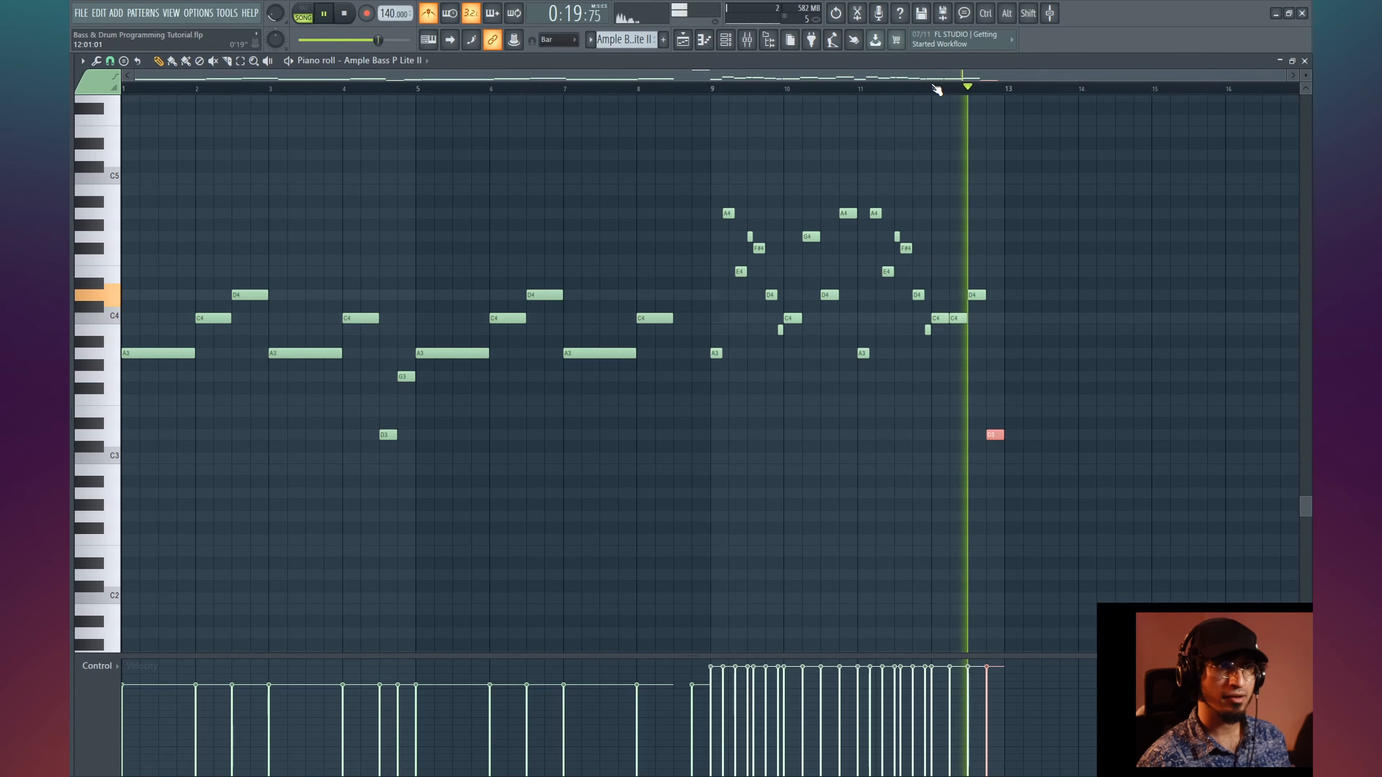
key("space")
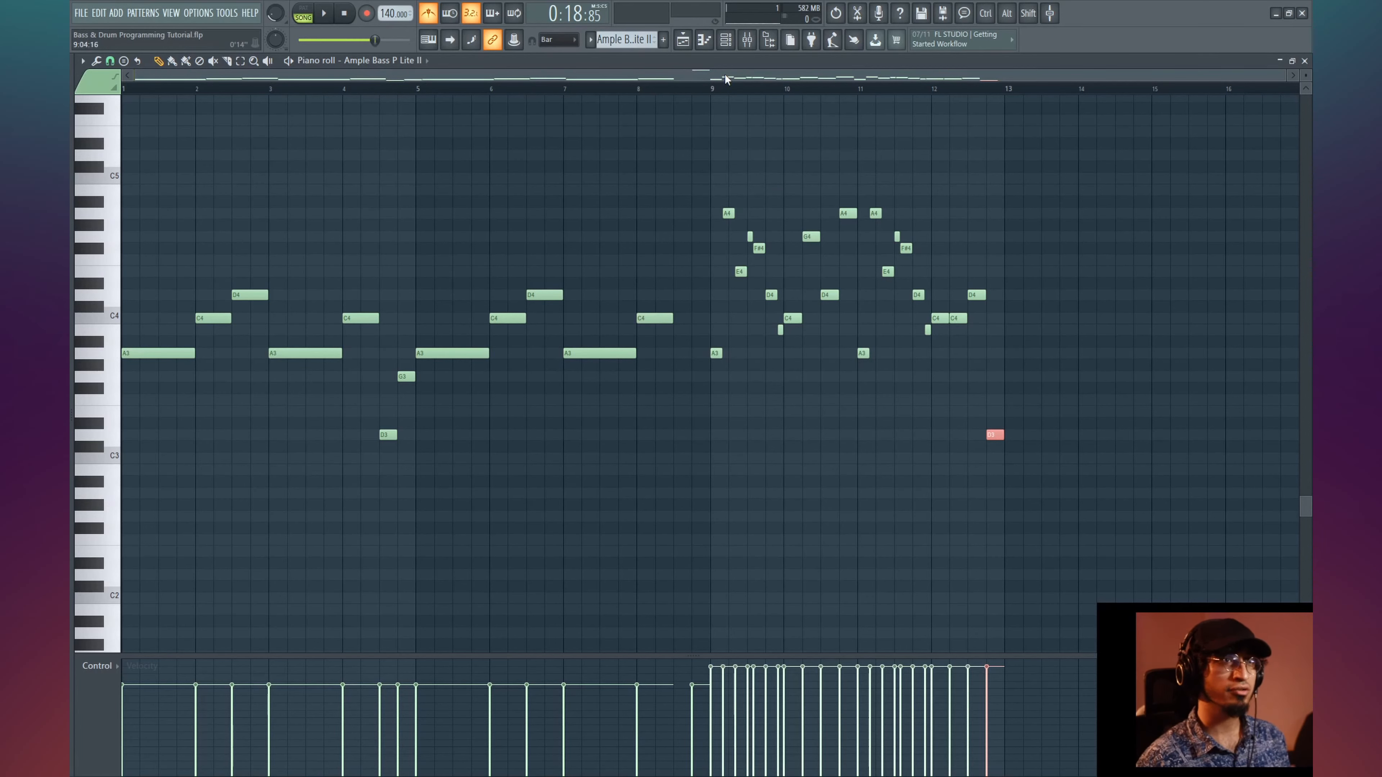
- Play from bar 10, and divide its C4 and G4 bass notes each into a longer note followed by a short repeat
scroll(836, 100, "up", 6)
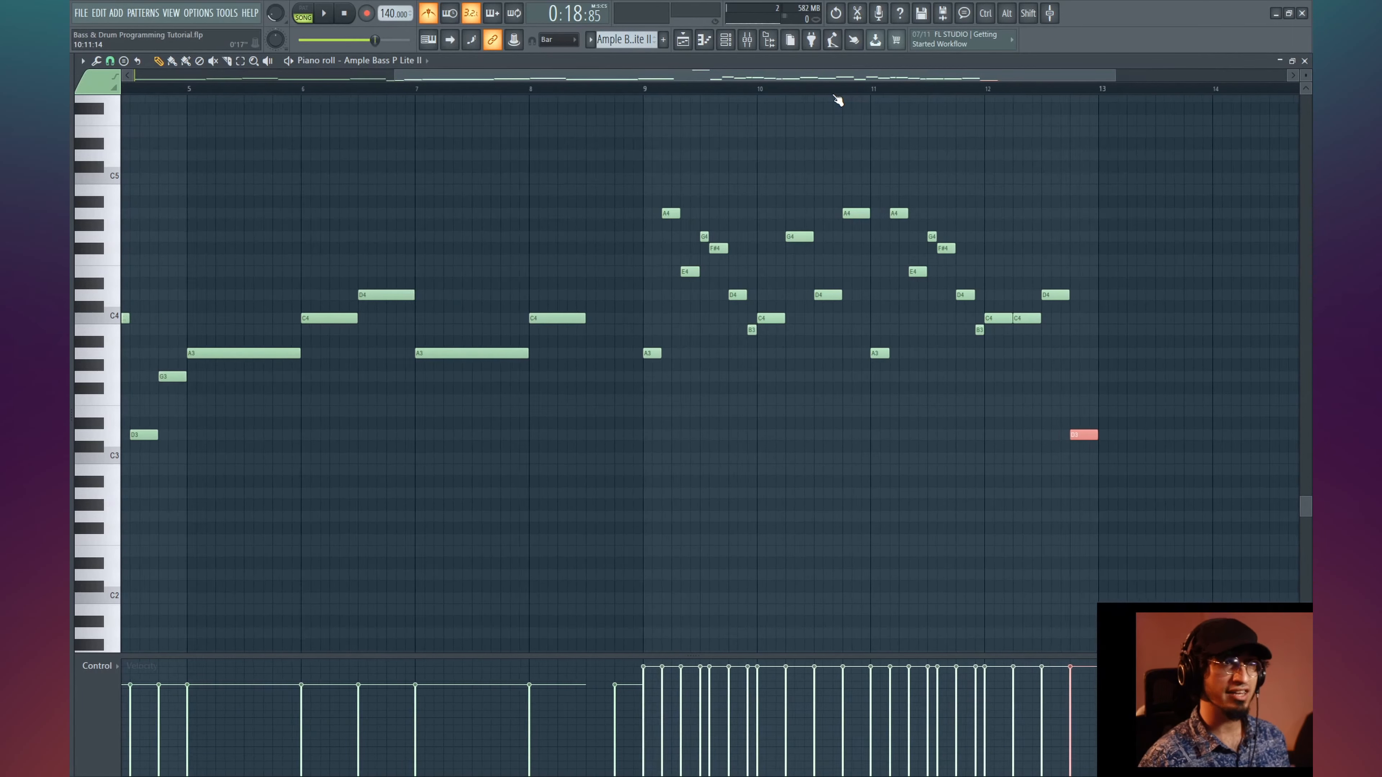
left_click_drag(916, 116, 819, 166)
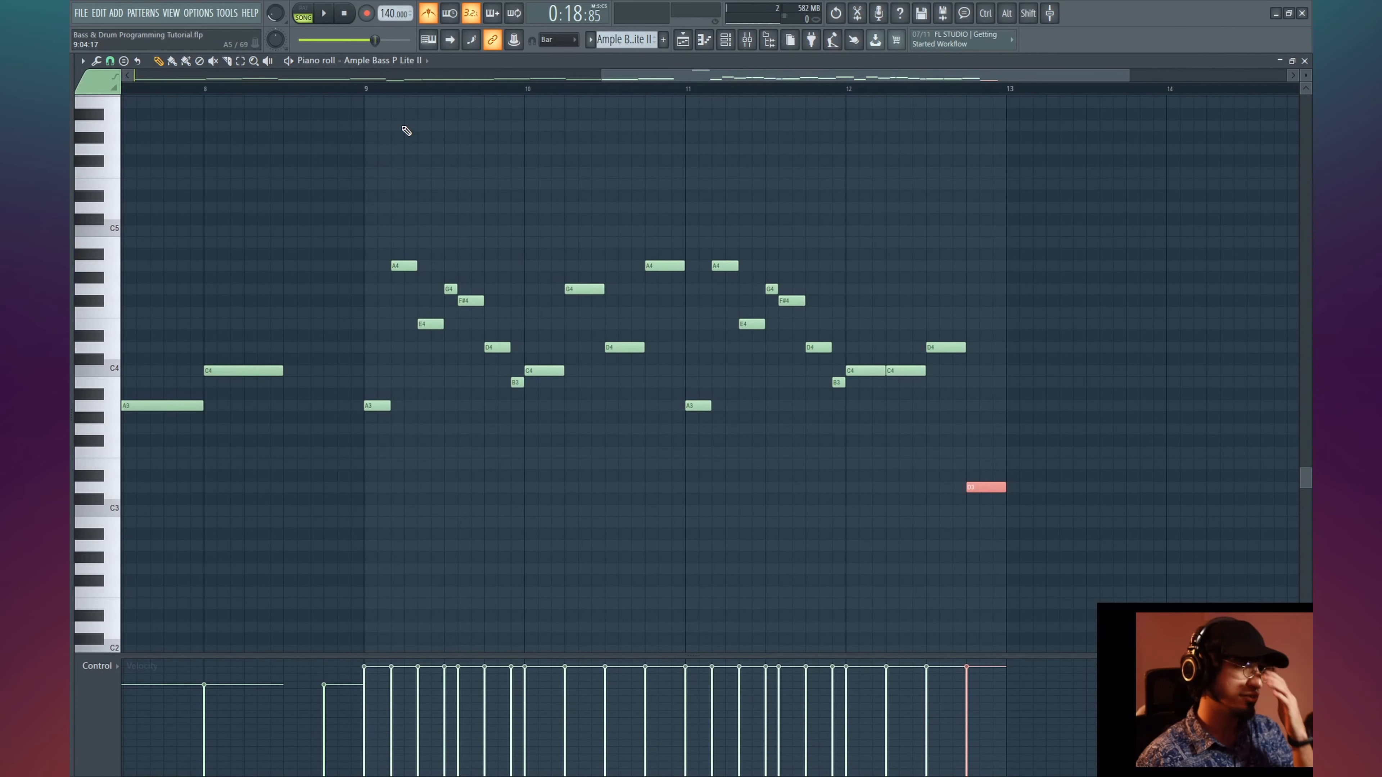
left_click(525, 90)
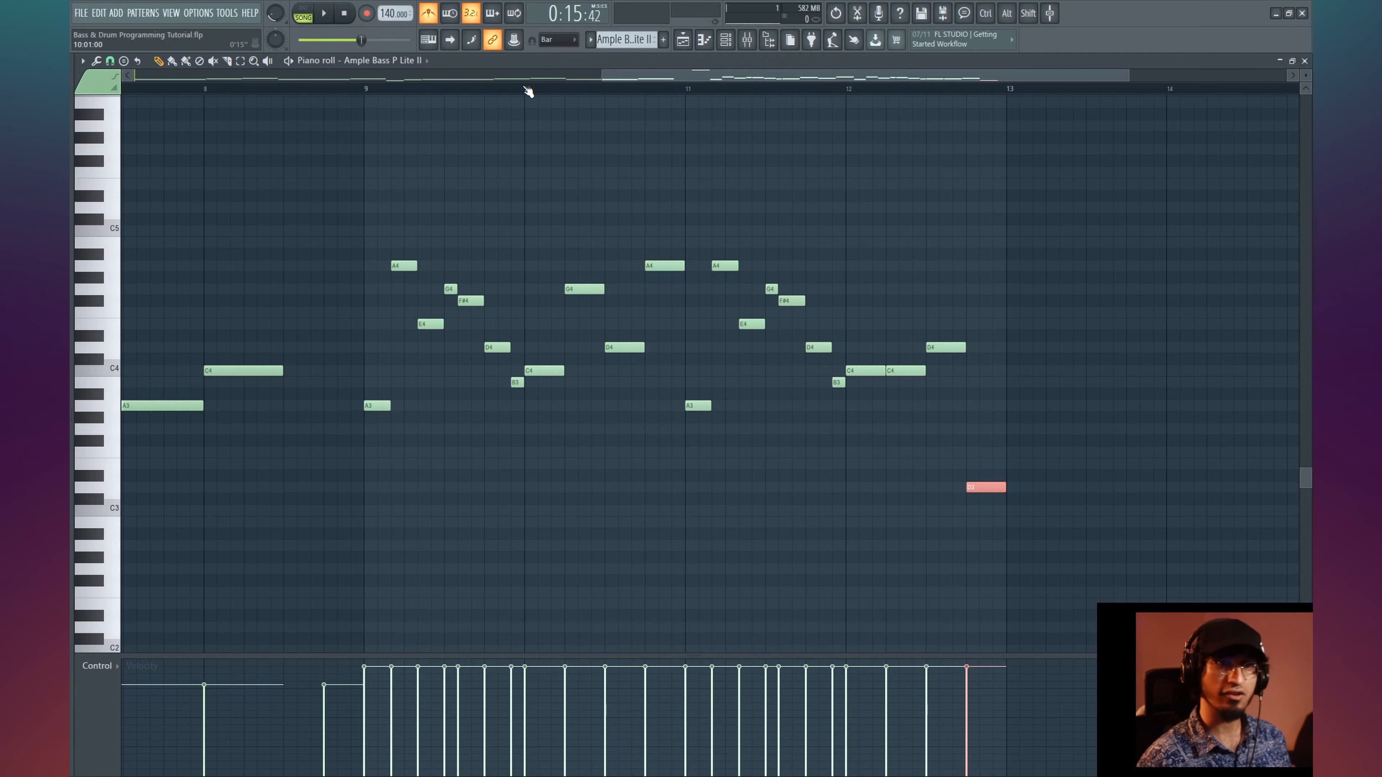
key("space")
key("space")
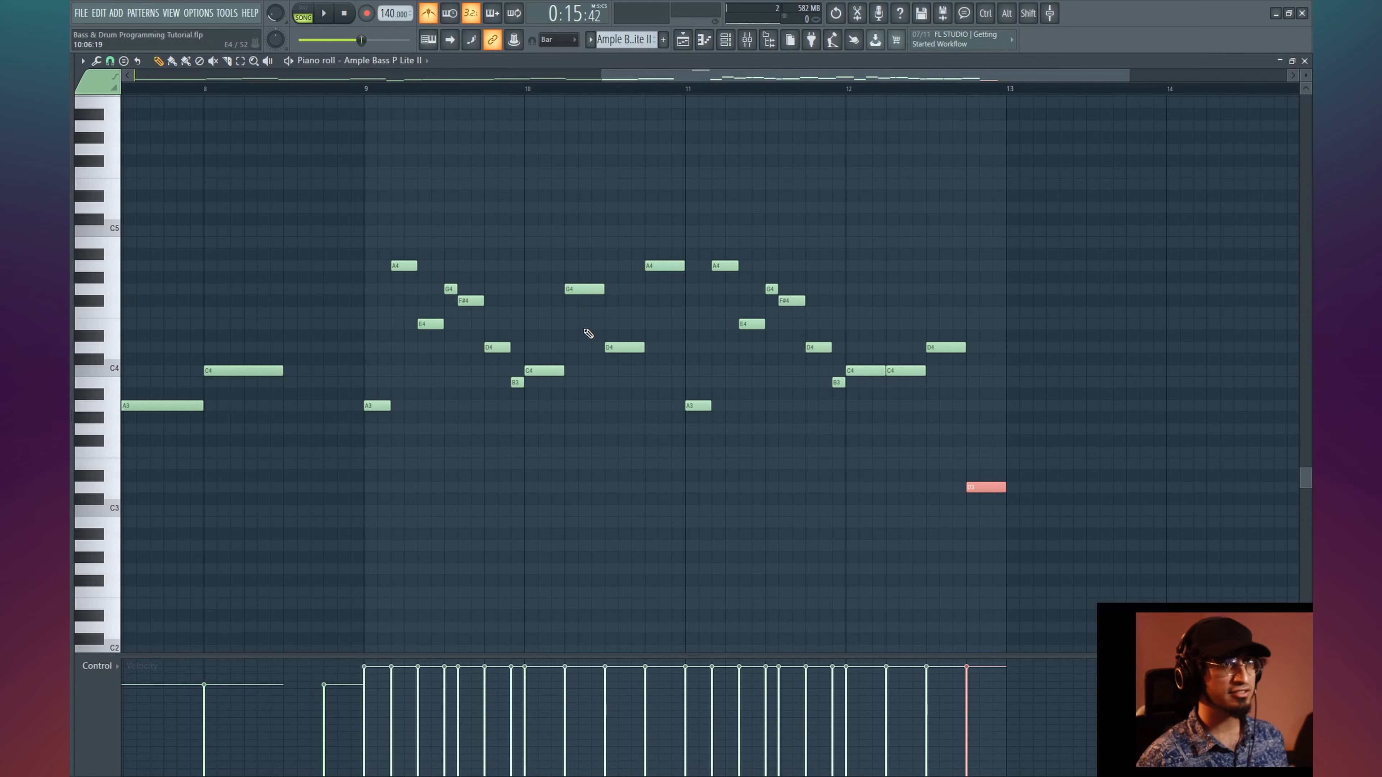
left_click_drag(563, 373, 551, 373)
left_click(555, 372)
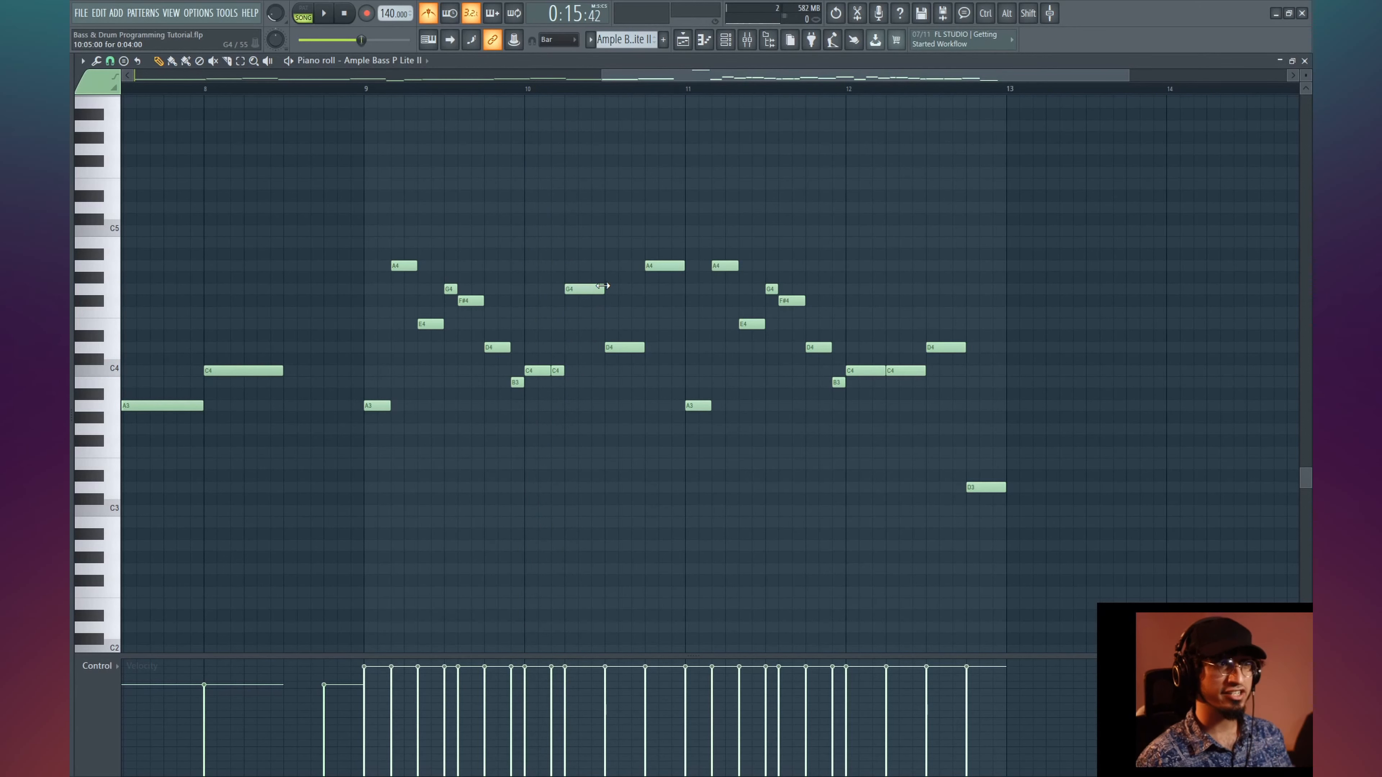
mouse_move(603, 289)
left_mouse_down()
mouse_move(590, 289)
mouse_move(602, 291)
left_mouse_up()
left_click(598, 289)
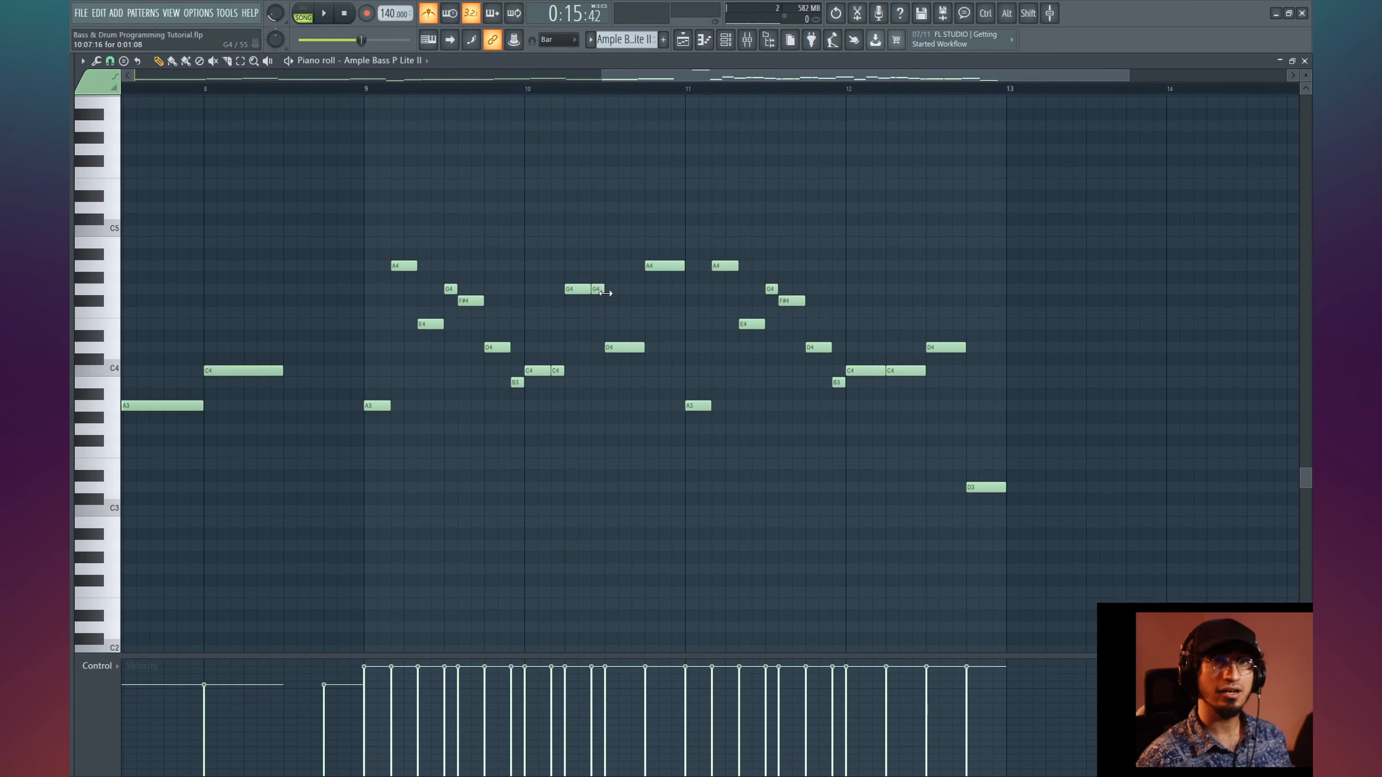
- Divide bar 10's D4 and A4 bass notes the same way, and play the section from bar 10 and from bar 9
mouse_move(644, 348)
left_mouse_down()
mouse_move(631, 349)
mouse_move(644, 346)
left_mouse_up()
left_click(645, 348)
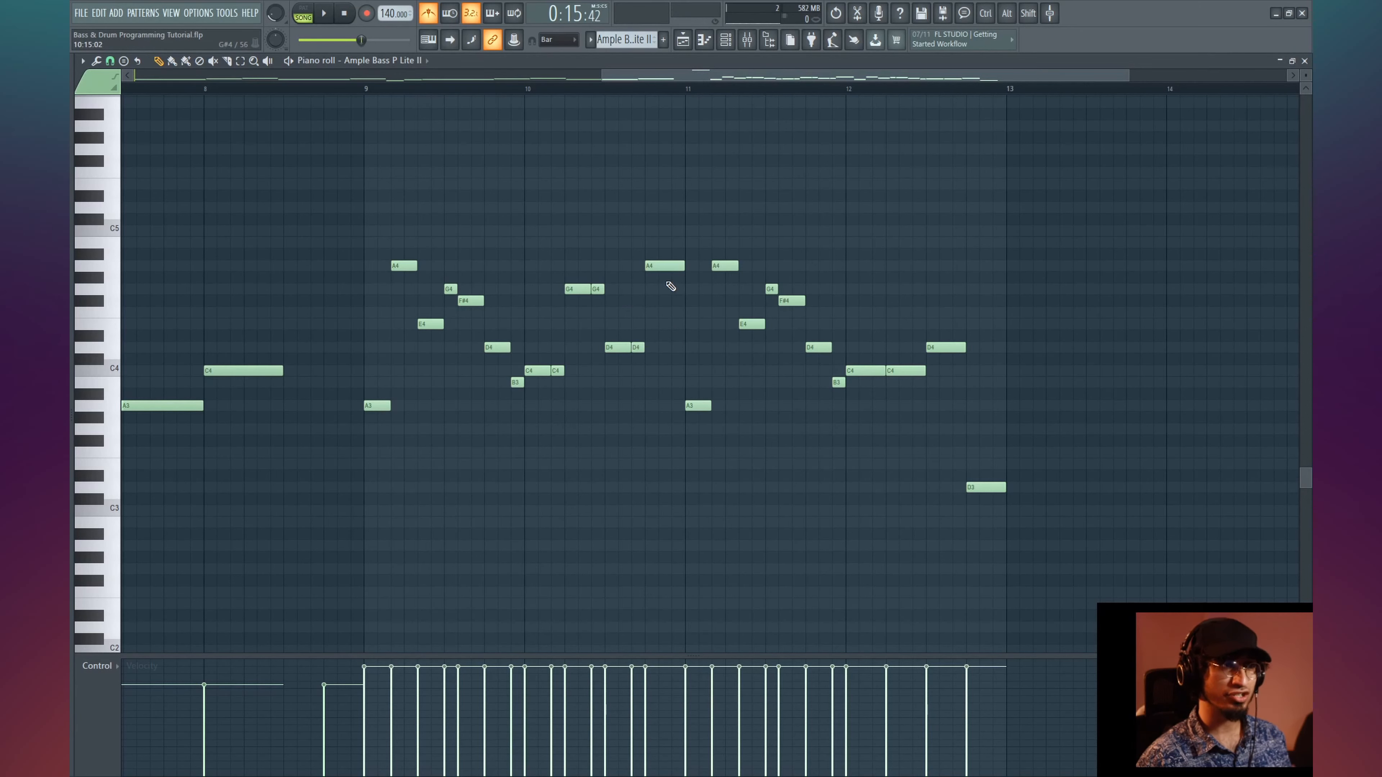
left_click_drag(674, 267, 661, 266)
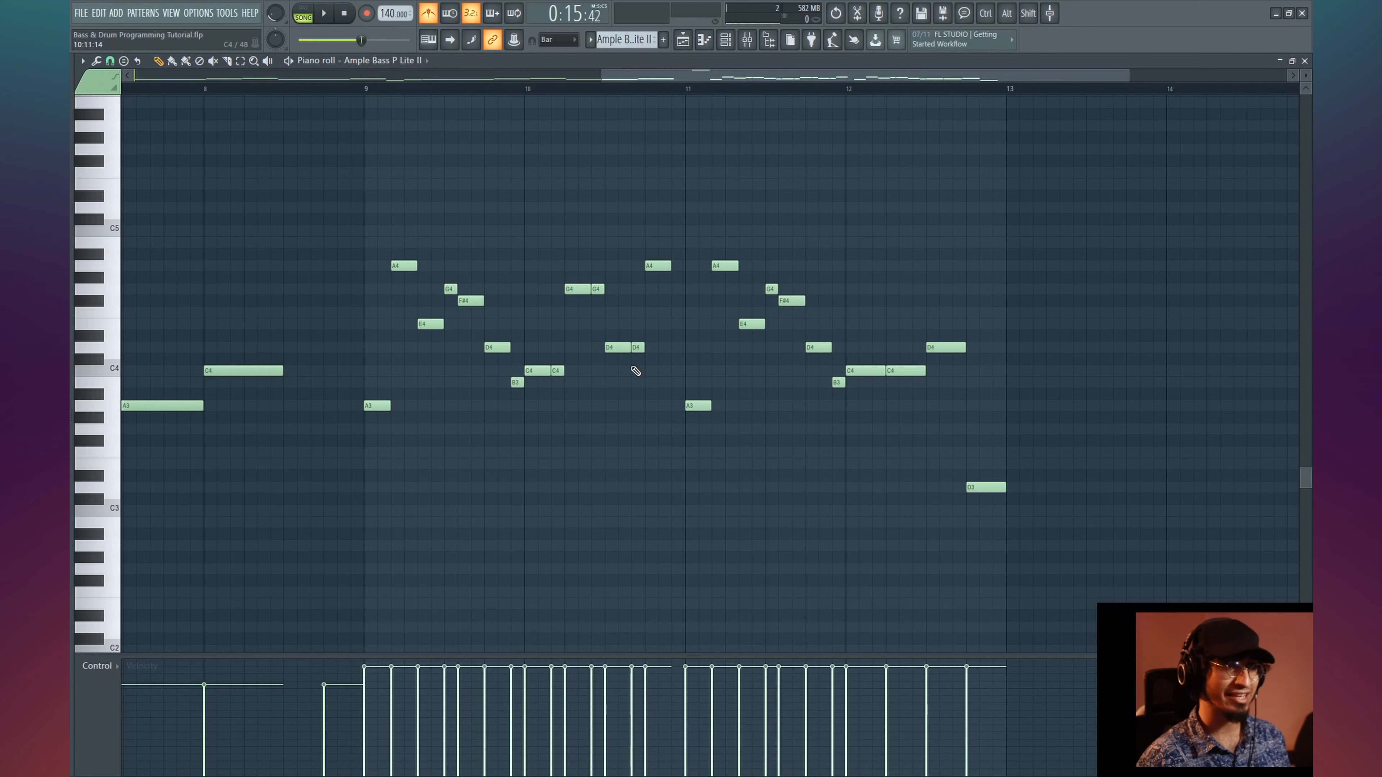
left_click(676, 266)
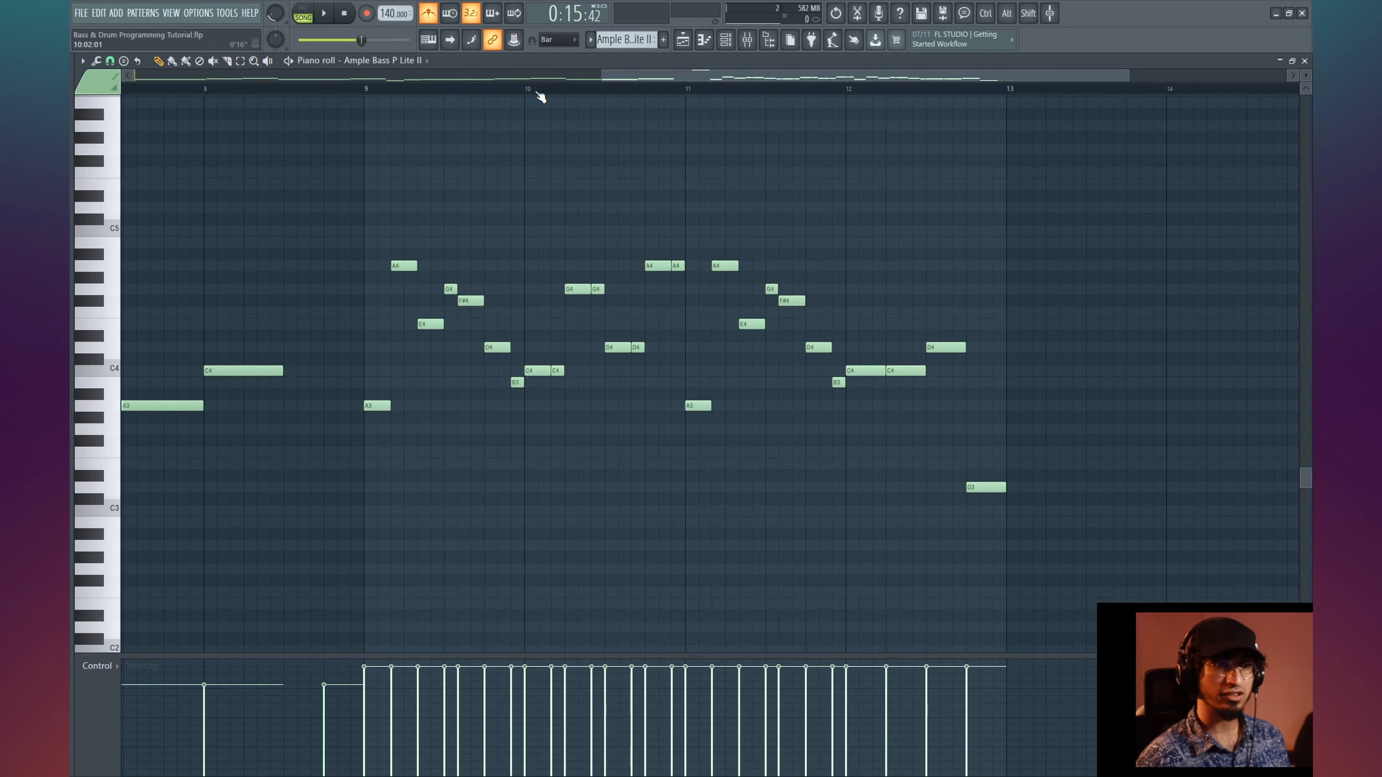
key("space")
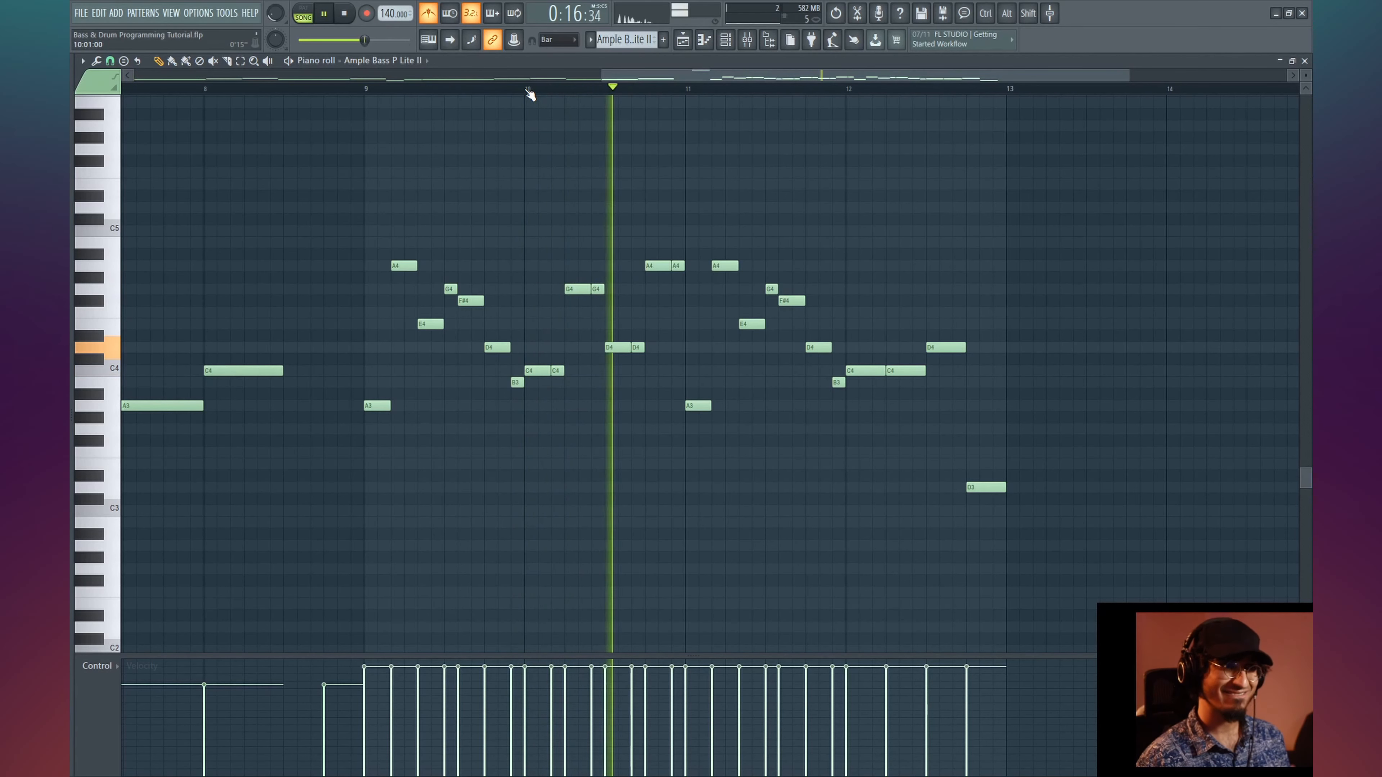
key("space")
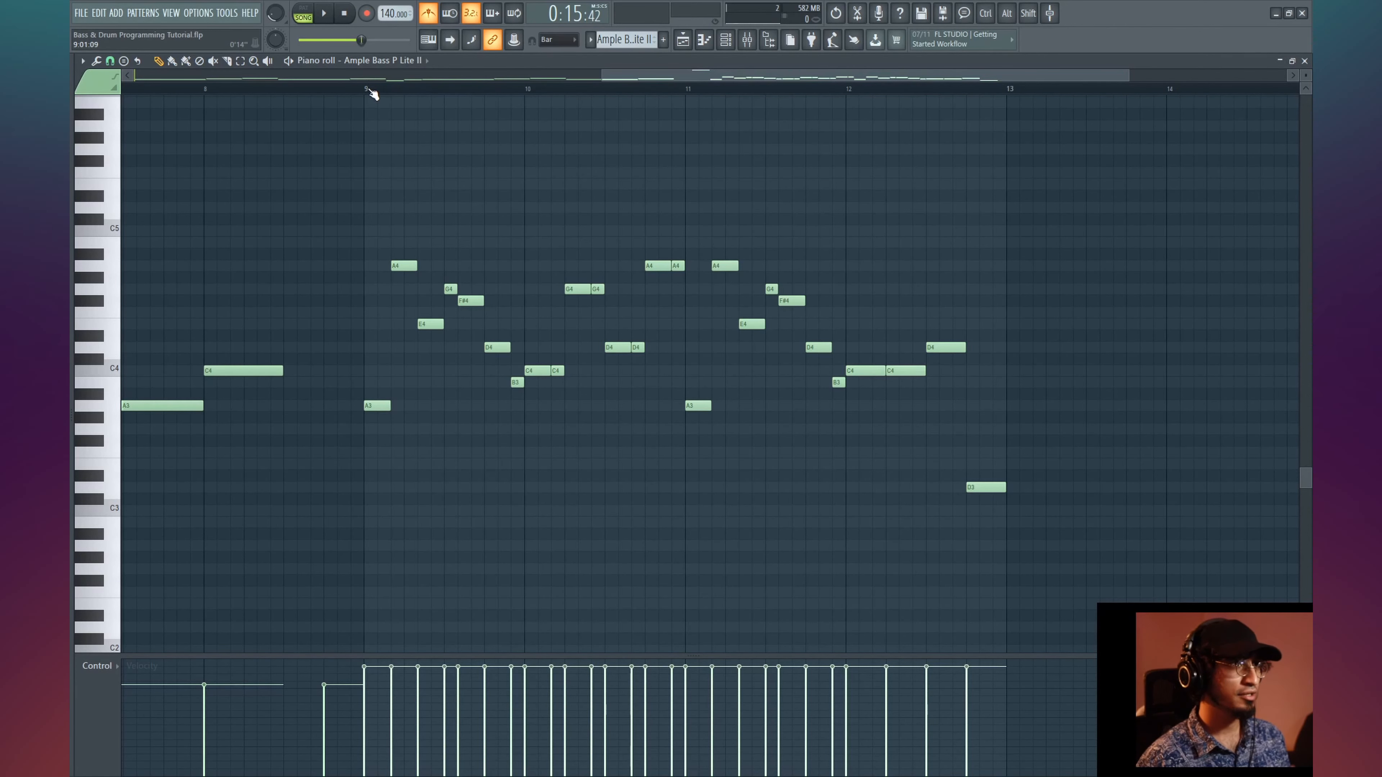
left_click(370, 78)
key("space")
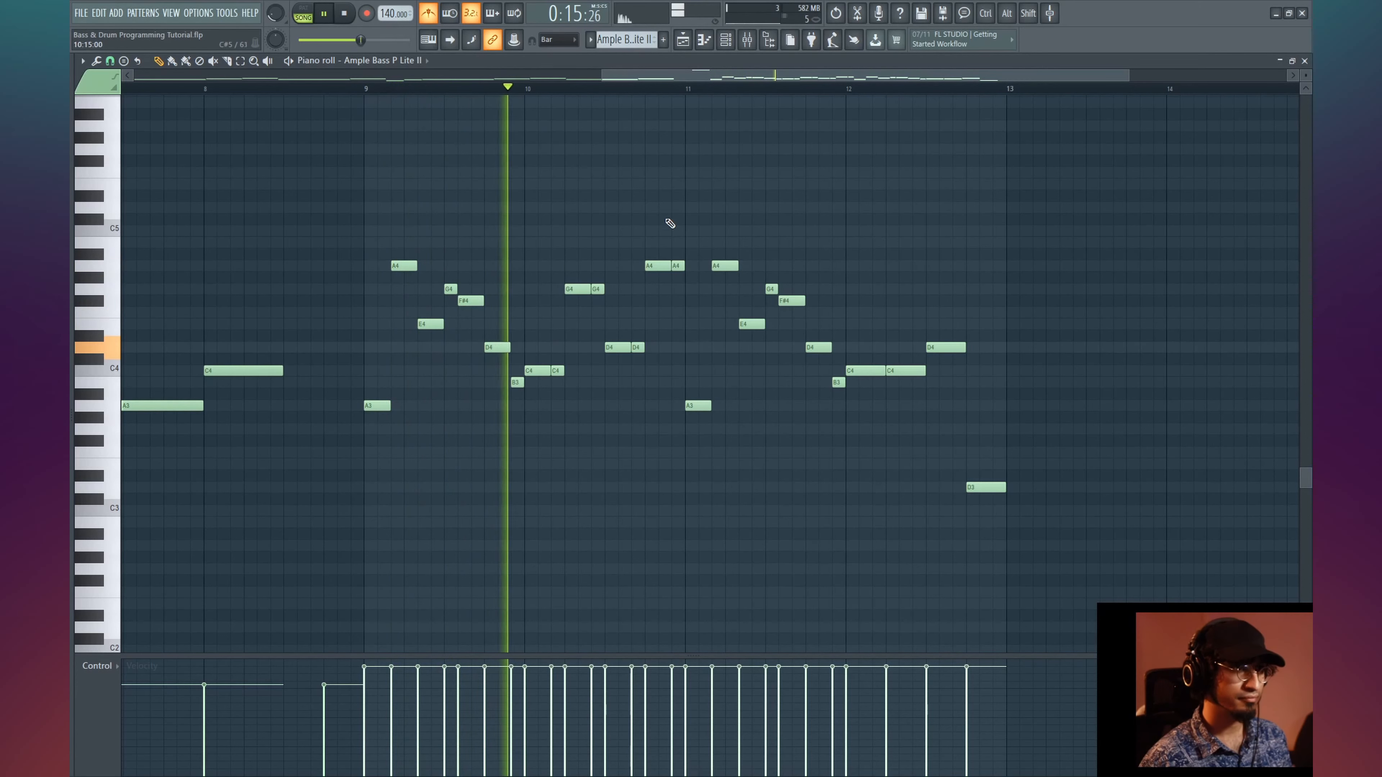
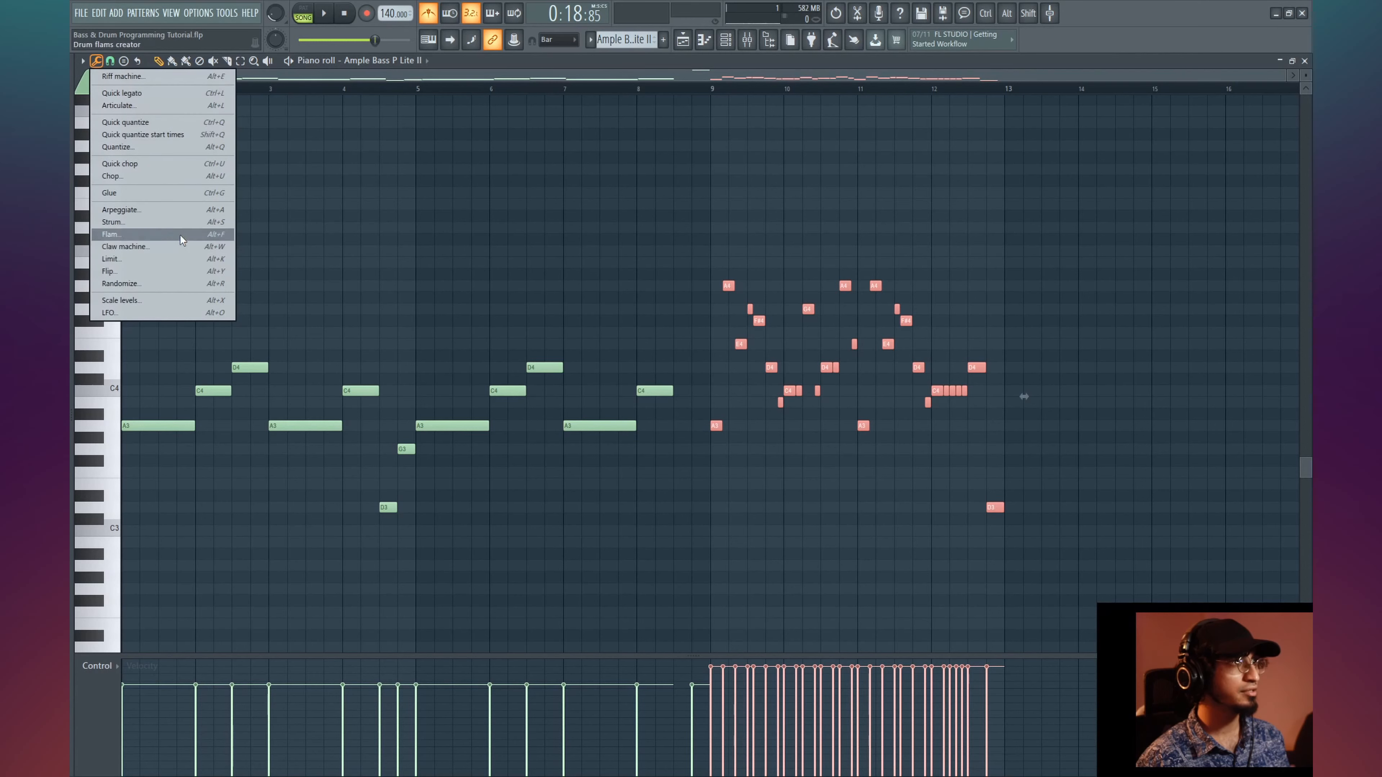
- Scale the velocity of the selected bar 9–12 bass notes to 84%, matching the earlier notes, and deselect them
left_click(199, 303)
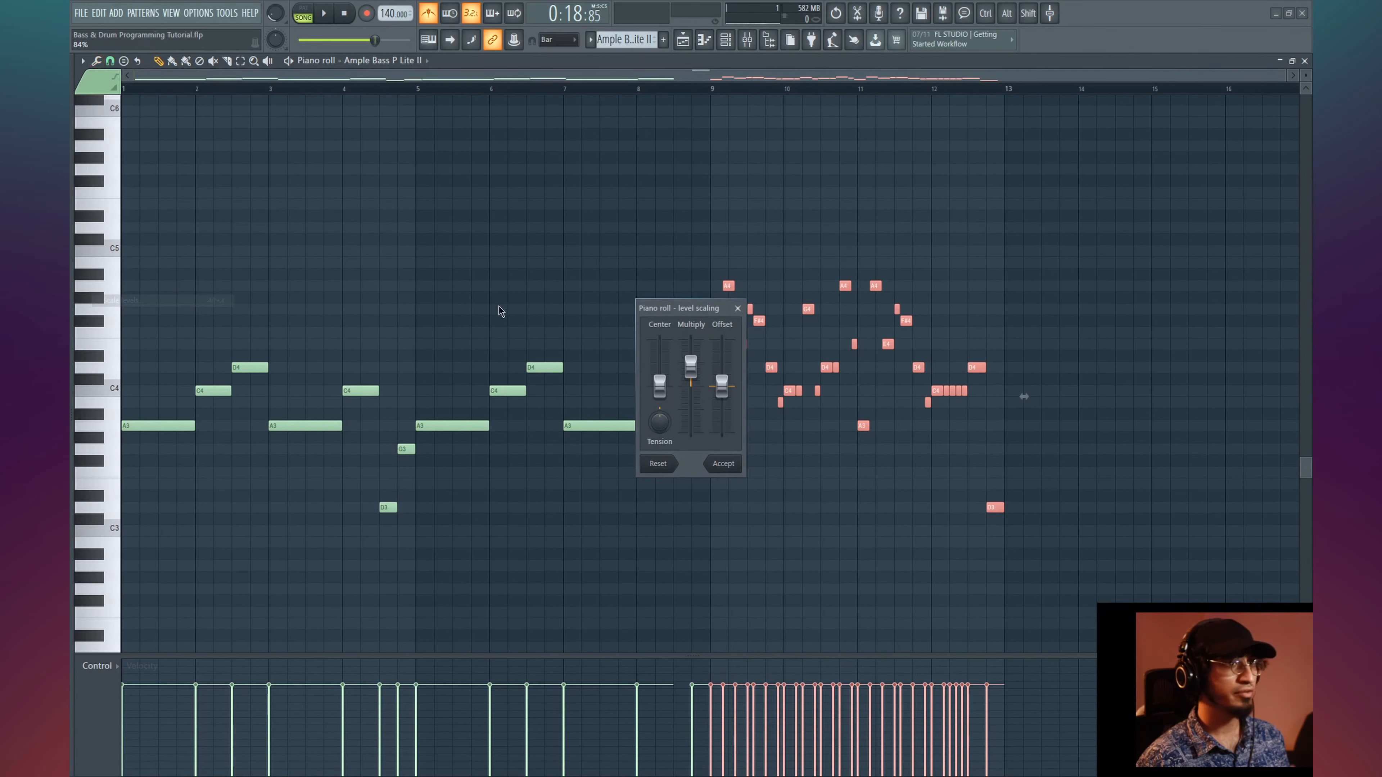
left_click(729, 463)
left_click(1004, 256)
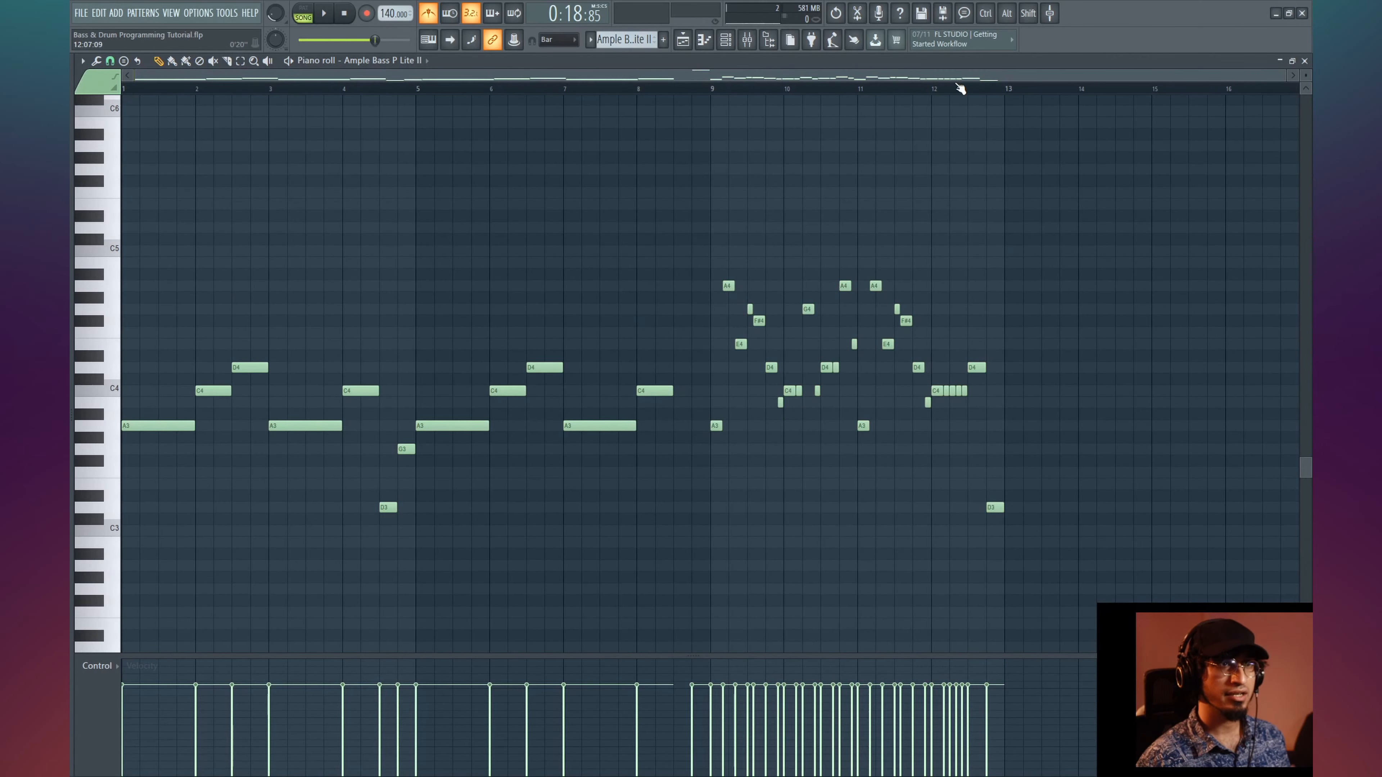
scroll(961, 89, "up", 5)
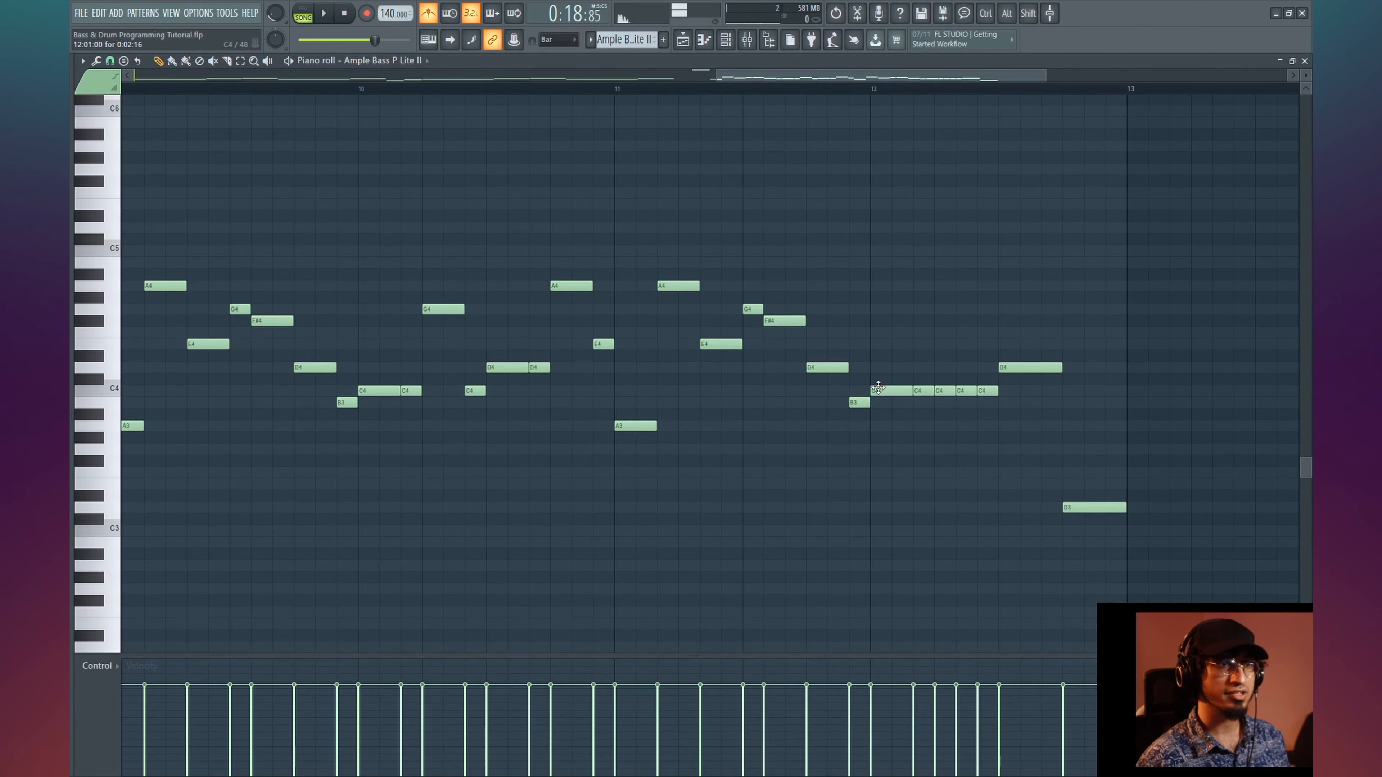
left_click_drag(832, 302, 435, 309)
left_click(670, 386)
left_click(840, 386)
left_click(781, 282)
left_click(719, 260)
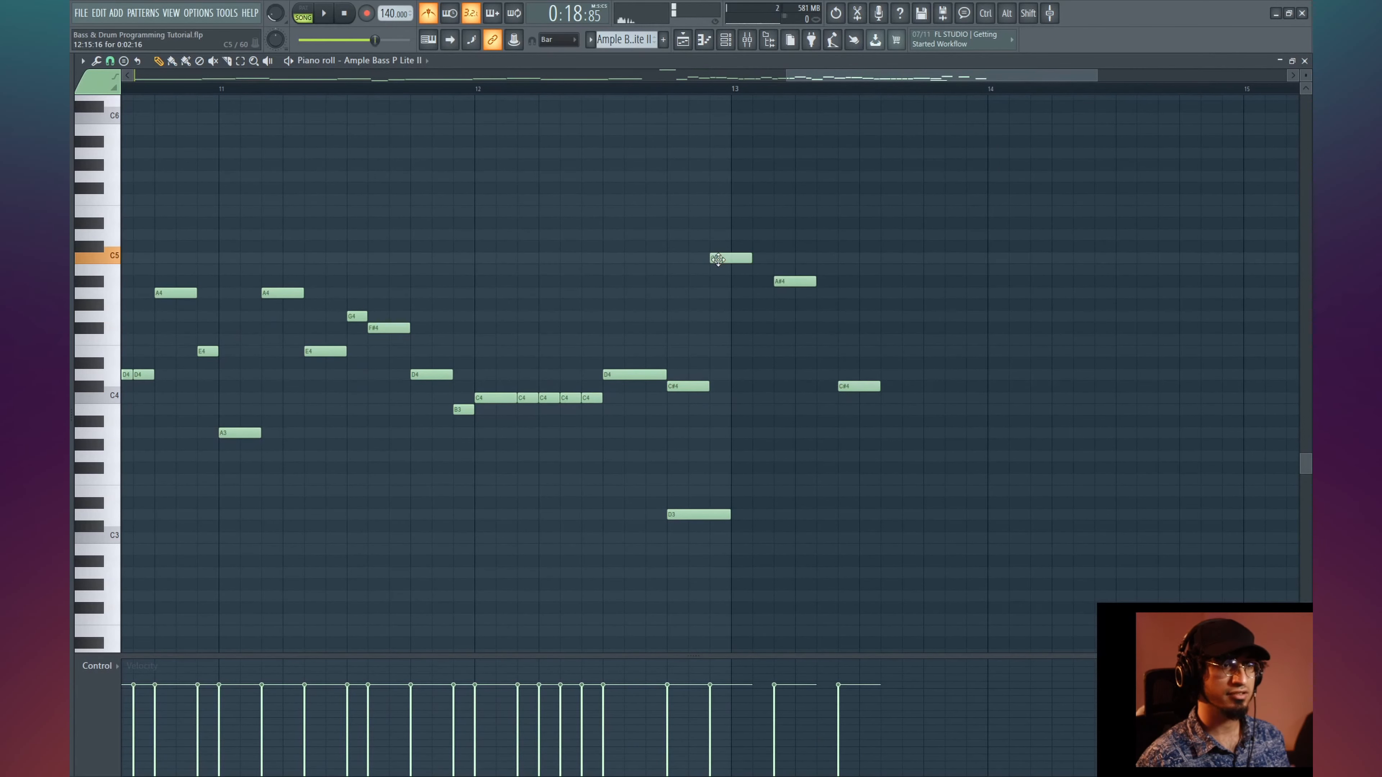
left_click(740, 328)
key("ctrl+z")
key("ctrl+z")
key("ctrl+z")
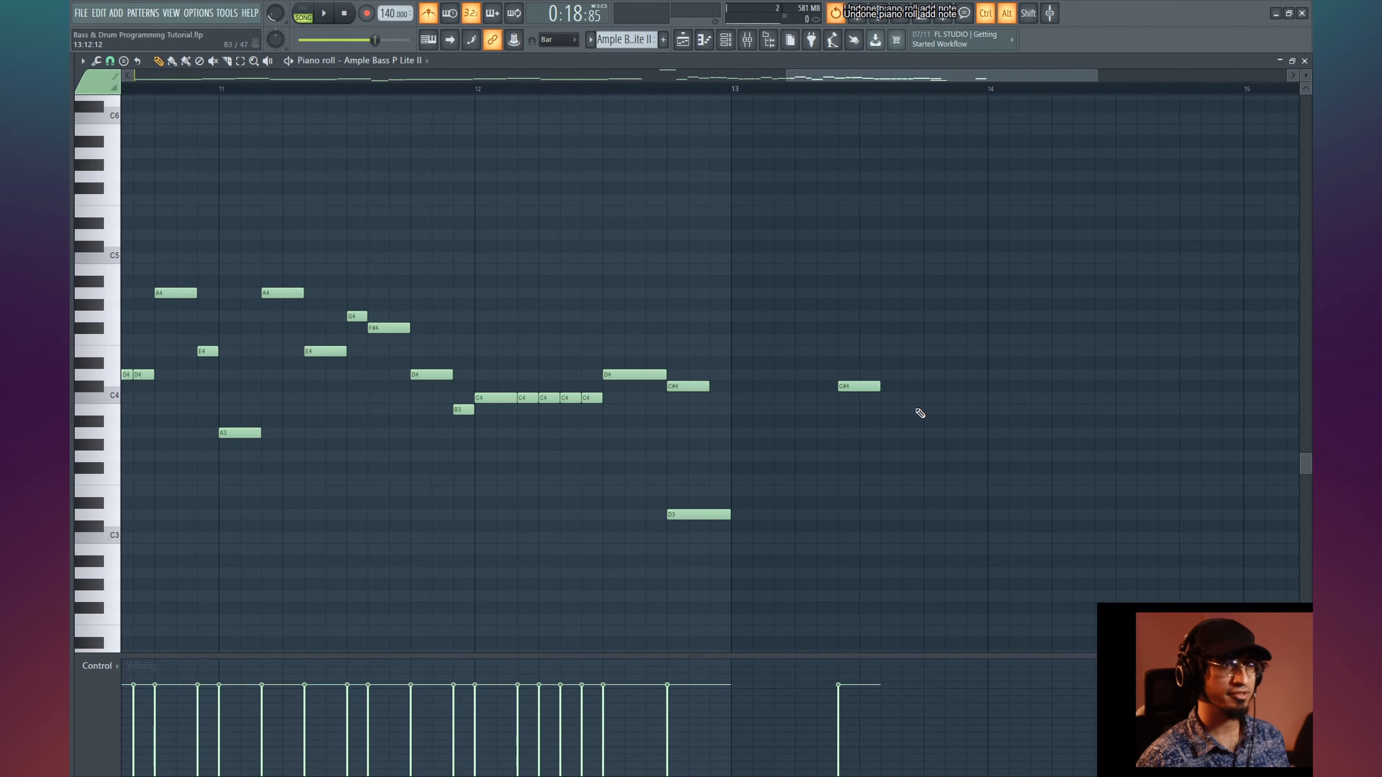
key("ctrl+z")
key("ctrl+z")
- Play bar 12, and divide its D4 bass note into a longer note followed by a short repeat
left_click_drag(706, 384, 858, 377)
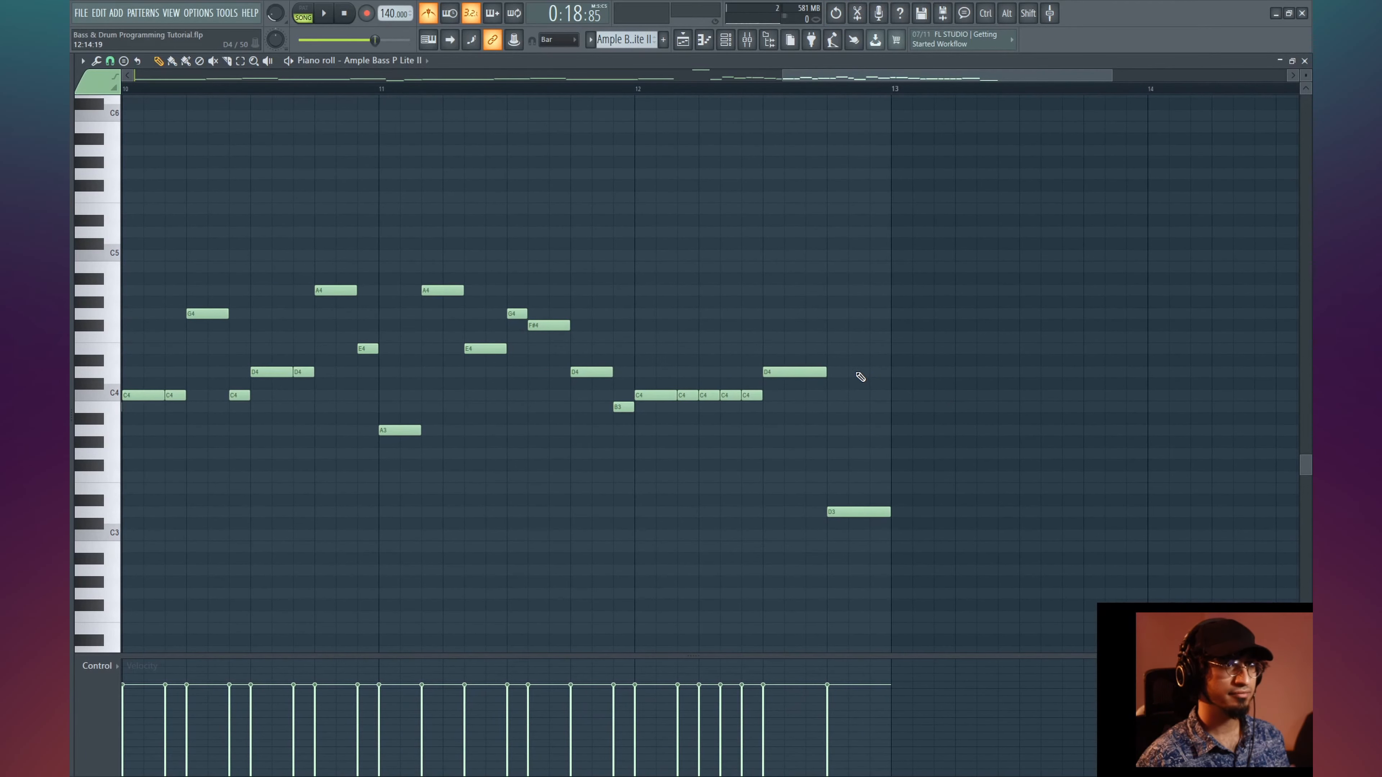
key("space")
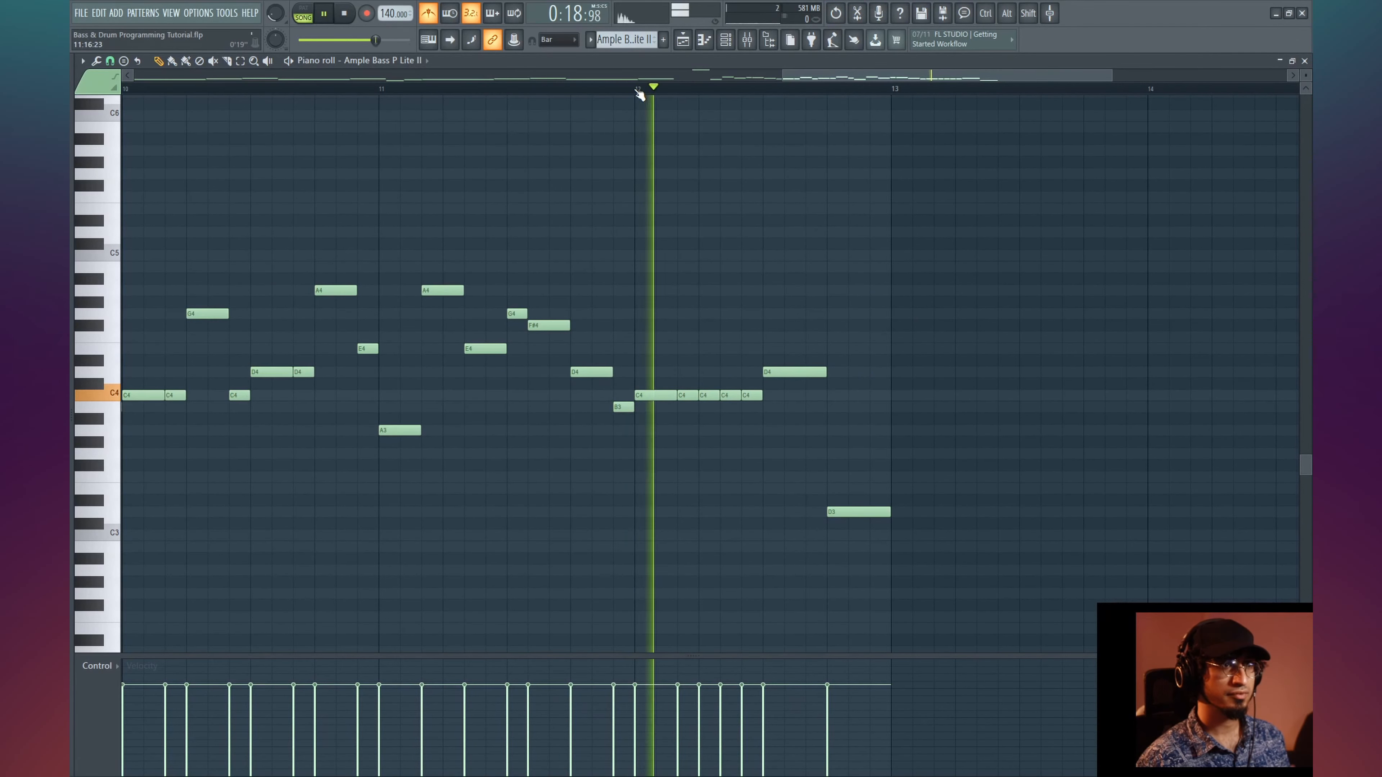
key("space")
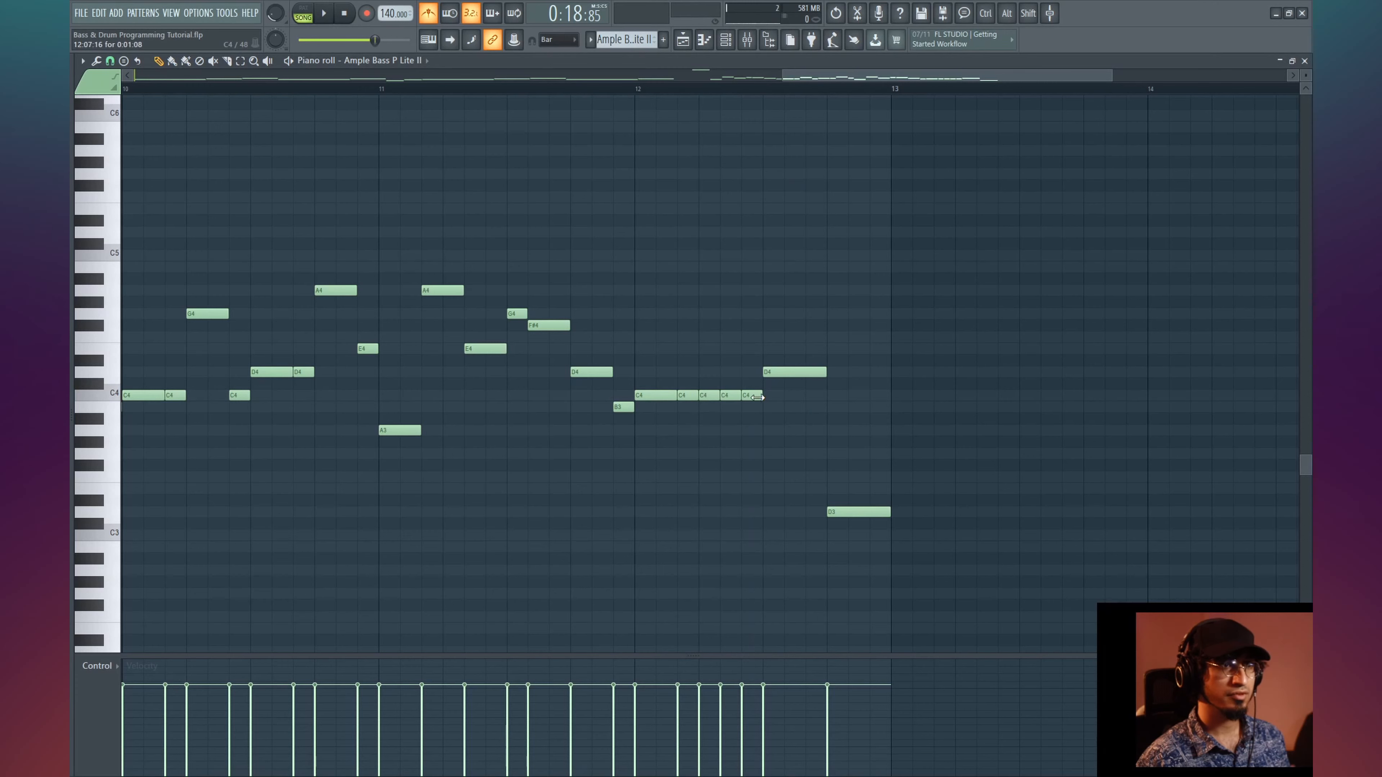
key("space")
key("space")
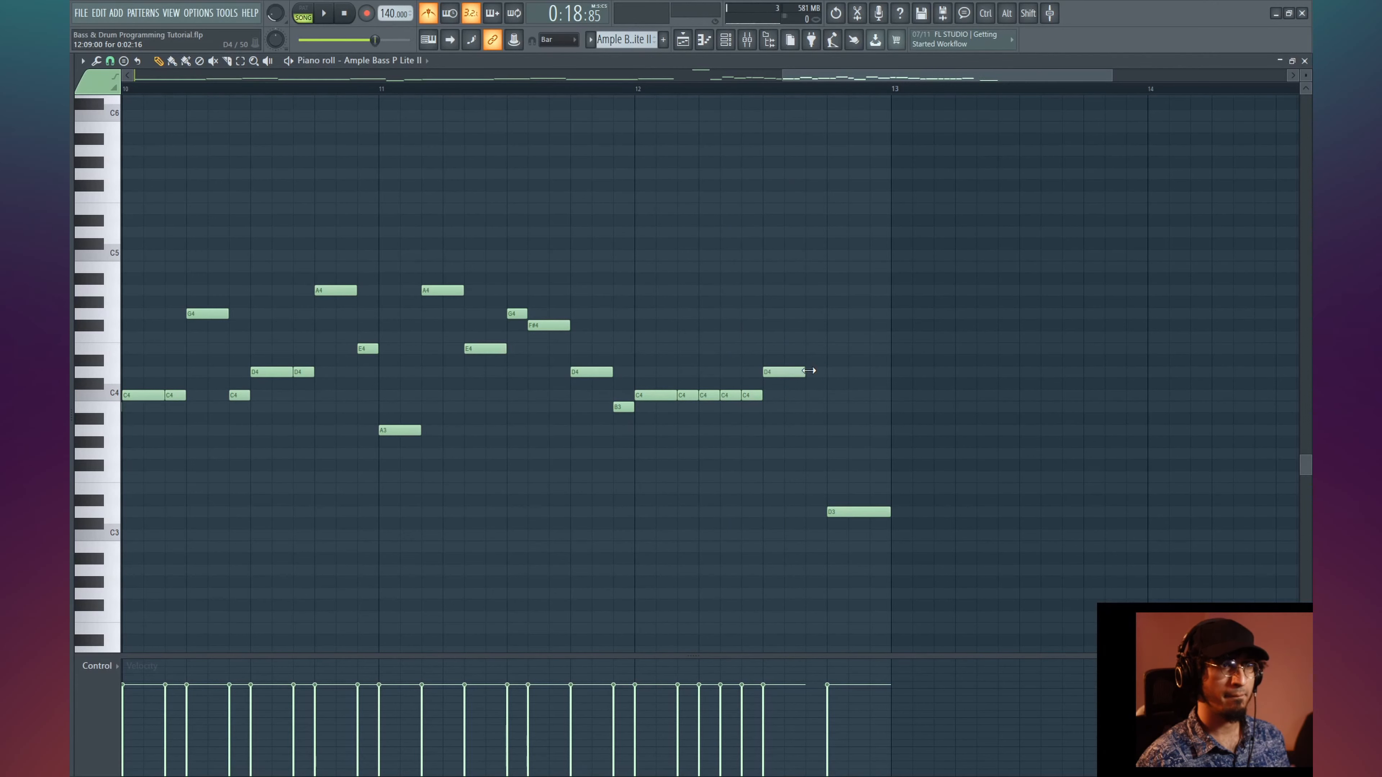
left_click(814, 374)
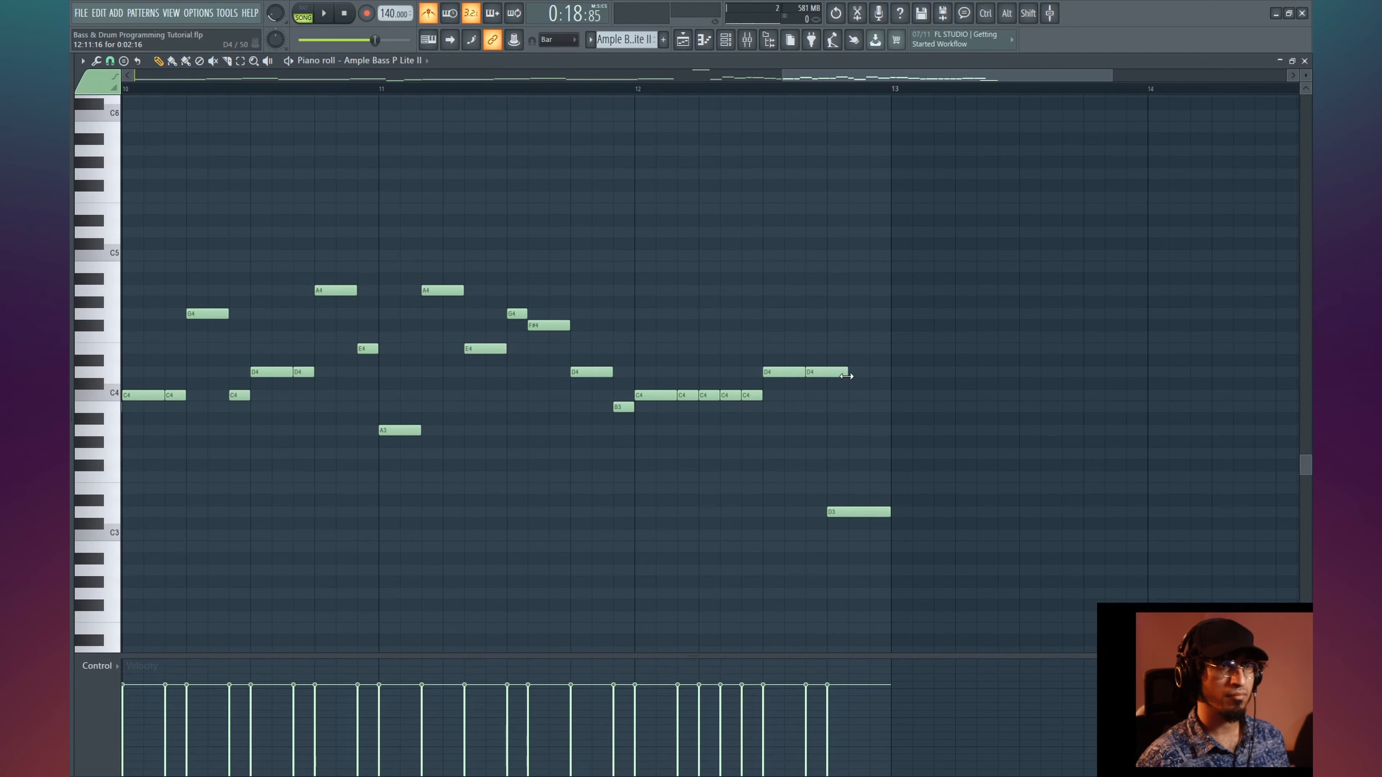
- Divide bar 12's closing D3 note into three equal short D3 notes, and play the bar
left_click_drag(888, 512, 849, 511)
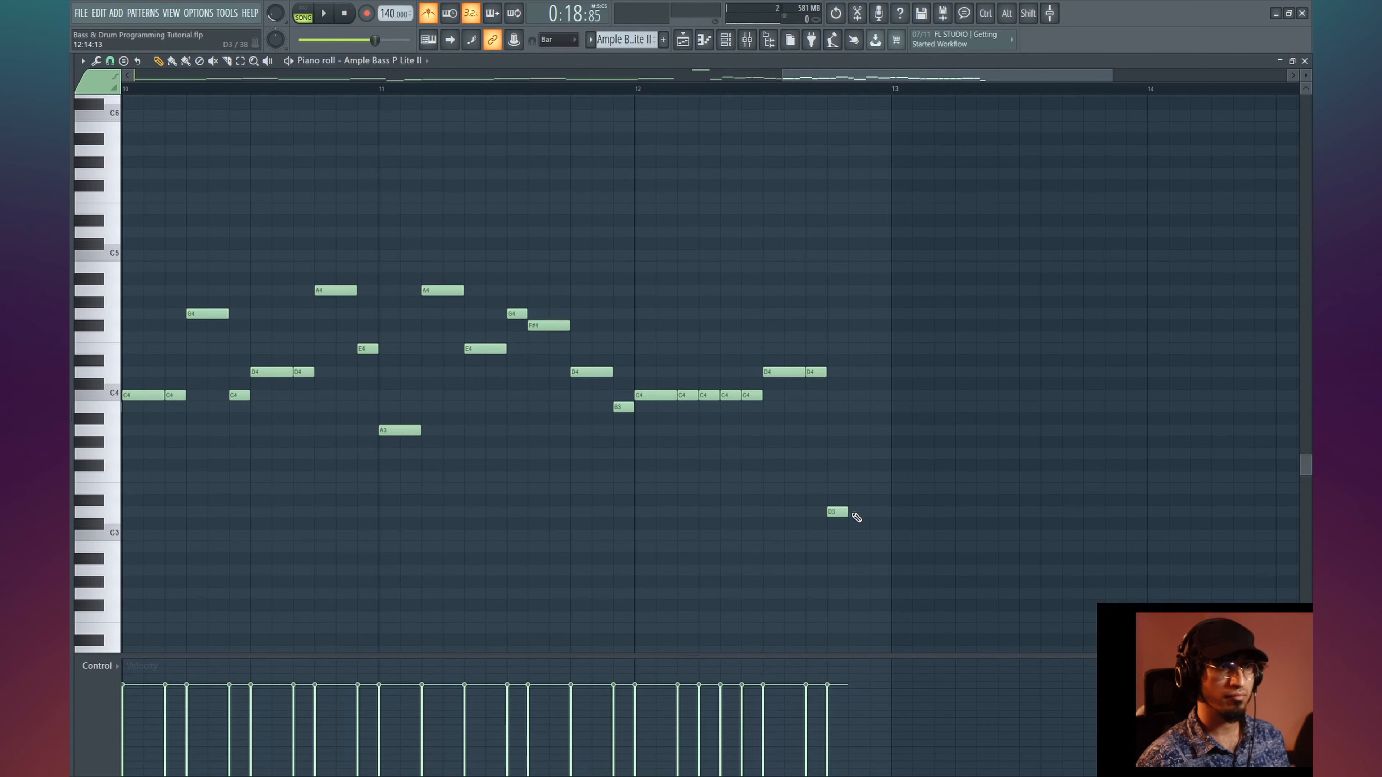
left_click(855, 512)
left_click(875, 512)
key("space")
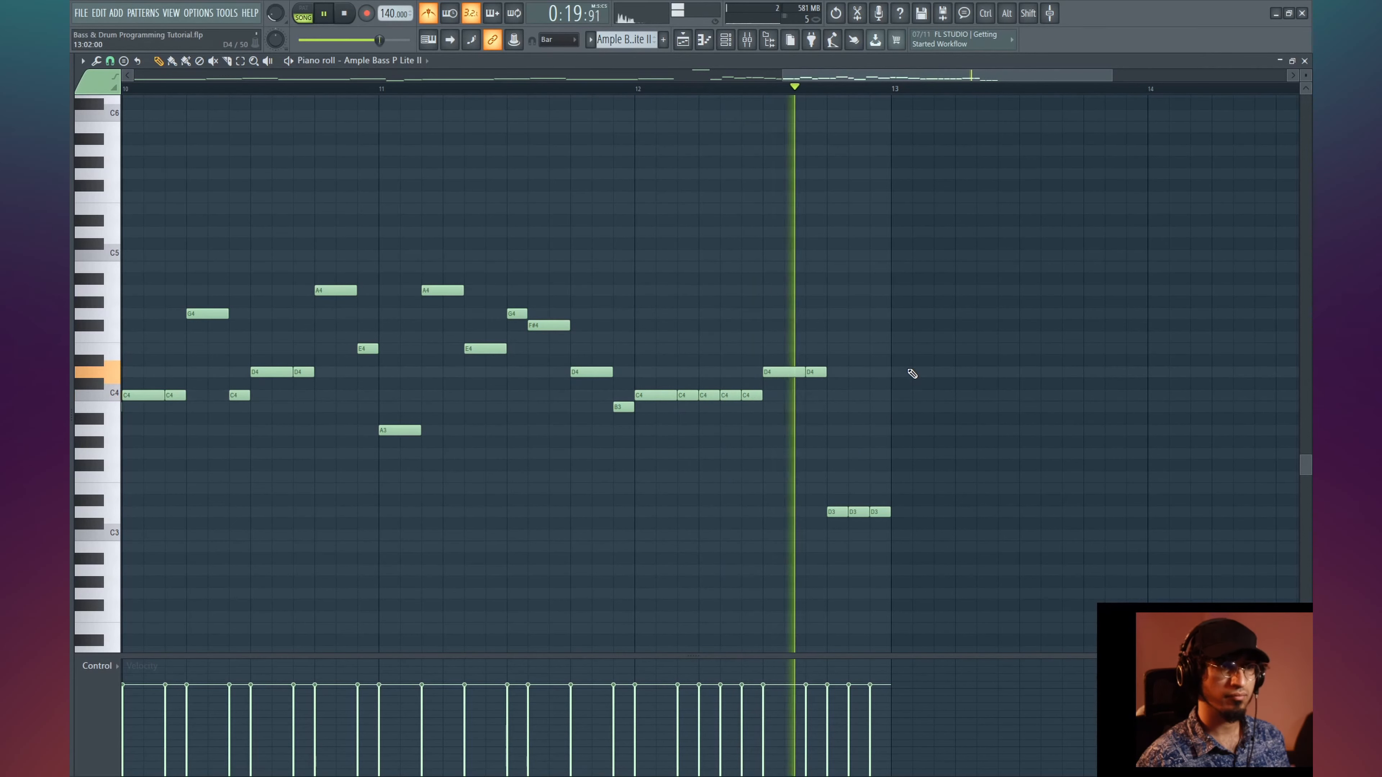
key("space")
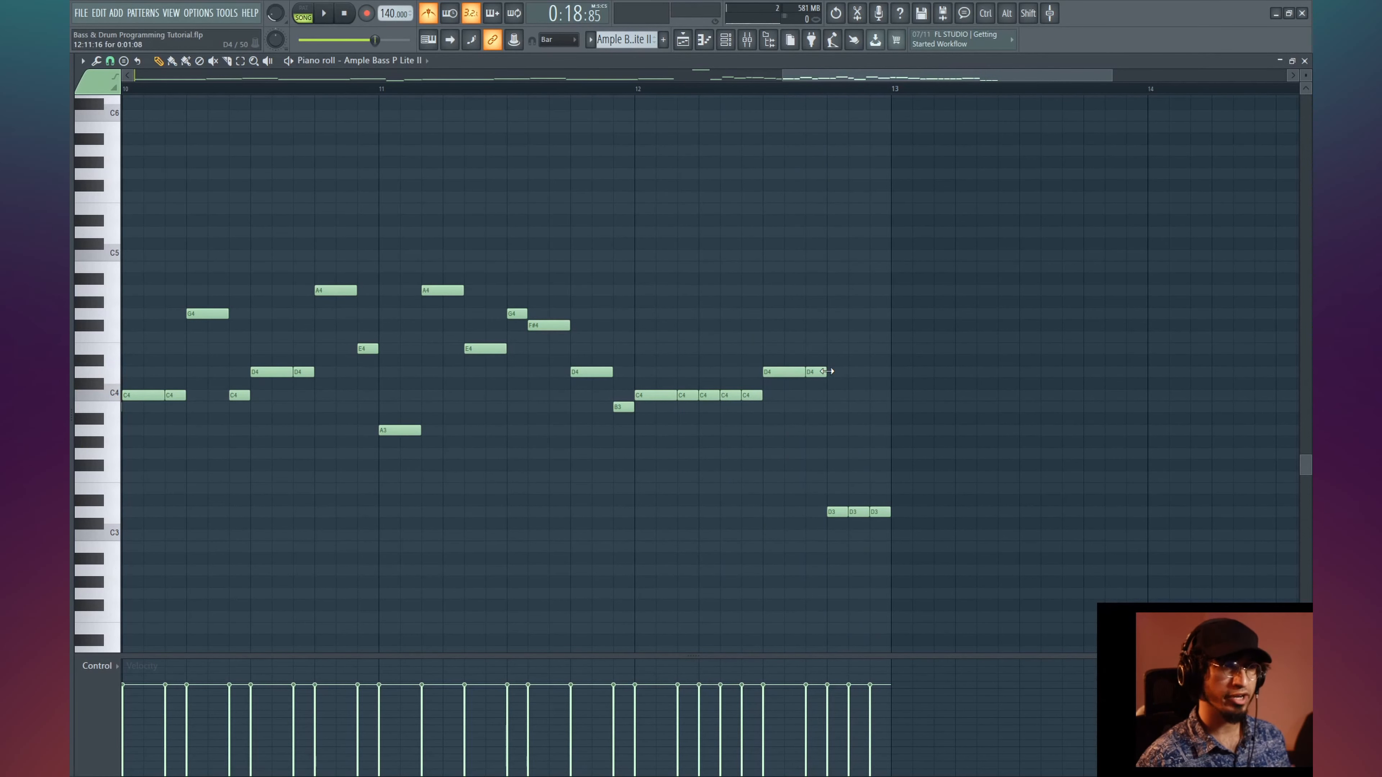
- Raise the last of bar 12's repeated C4 notes to C#4, and play the bar
left_click_drag(752, 397, 752, 384)
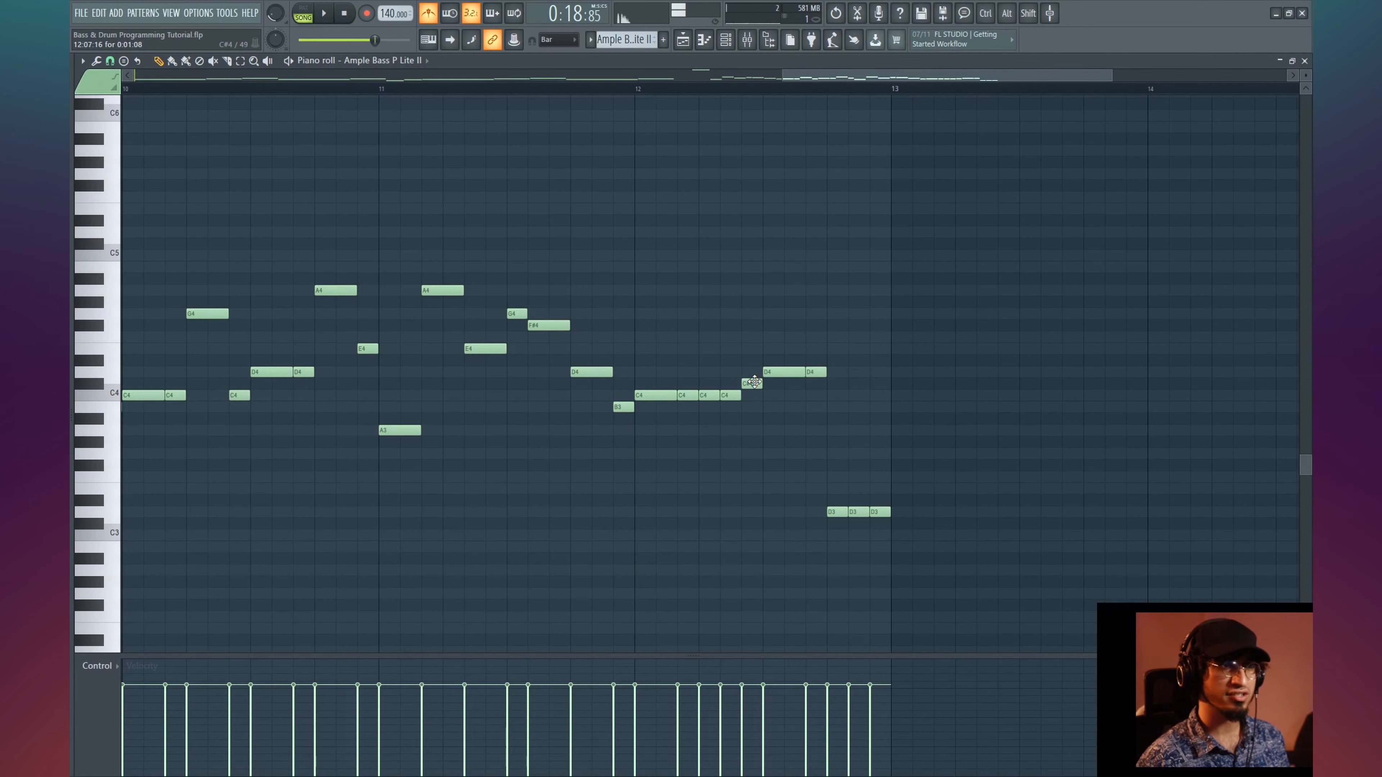
key("space")
key("space")
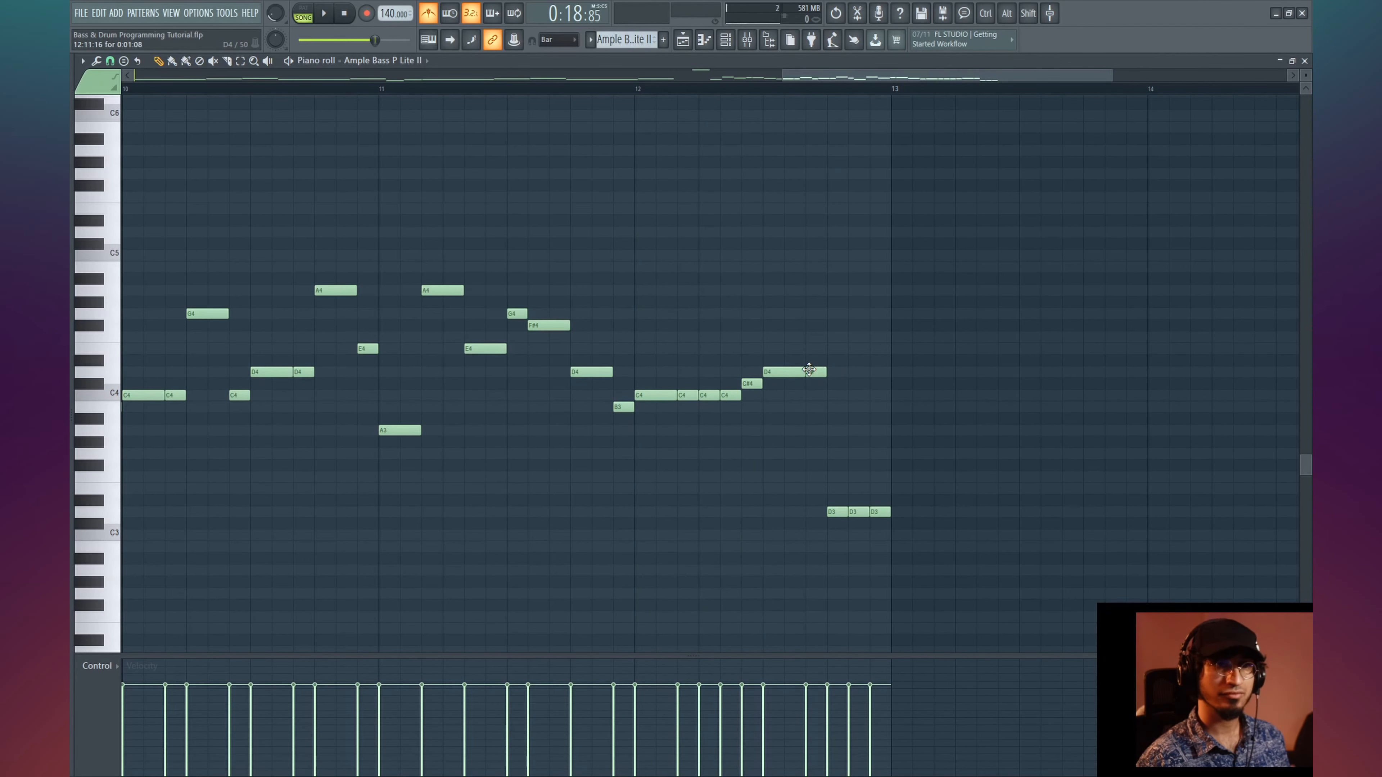
- Lower bar 12's short D4 repeat to D3, raise the bar's final note to G3, and play the ending
left_click_drag(812, 370, 872, 441)
key("space")
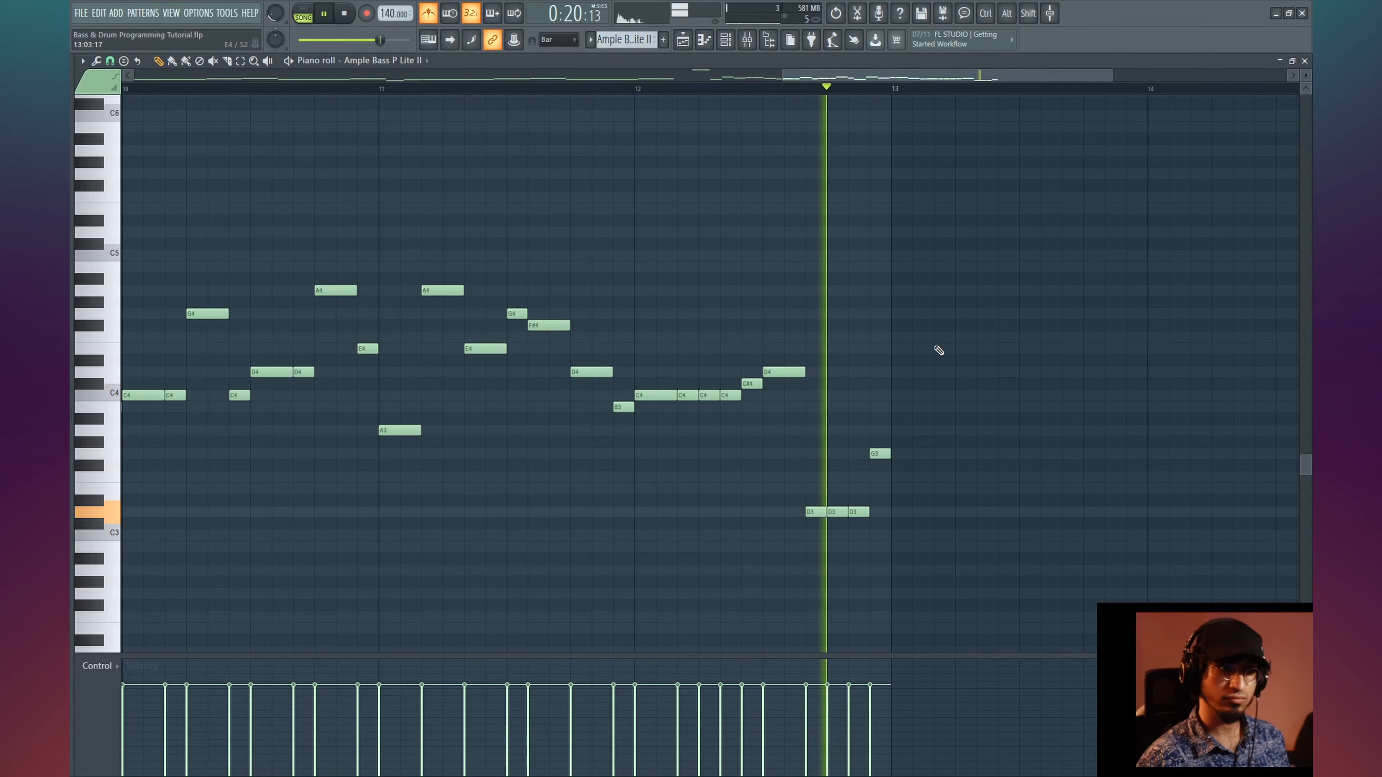
key("space")
- Try duplicating the bar 9–12 bass phrase into bars 13–16, and undo the copy
scroll(826, 92, "down", 4)
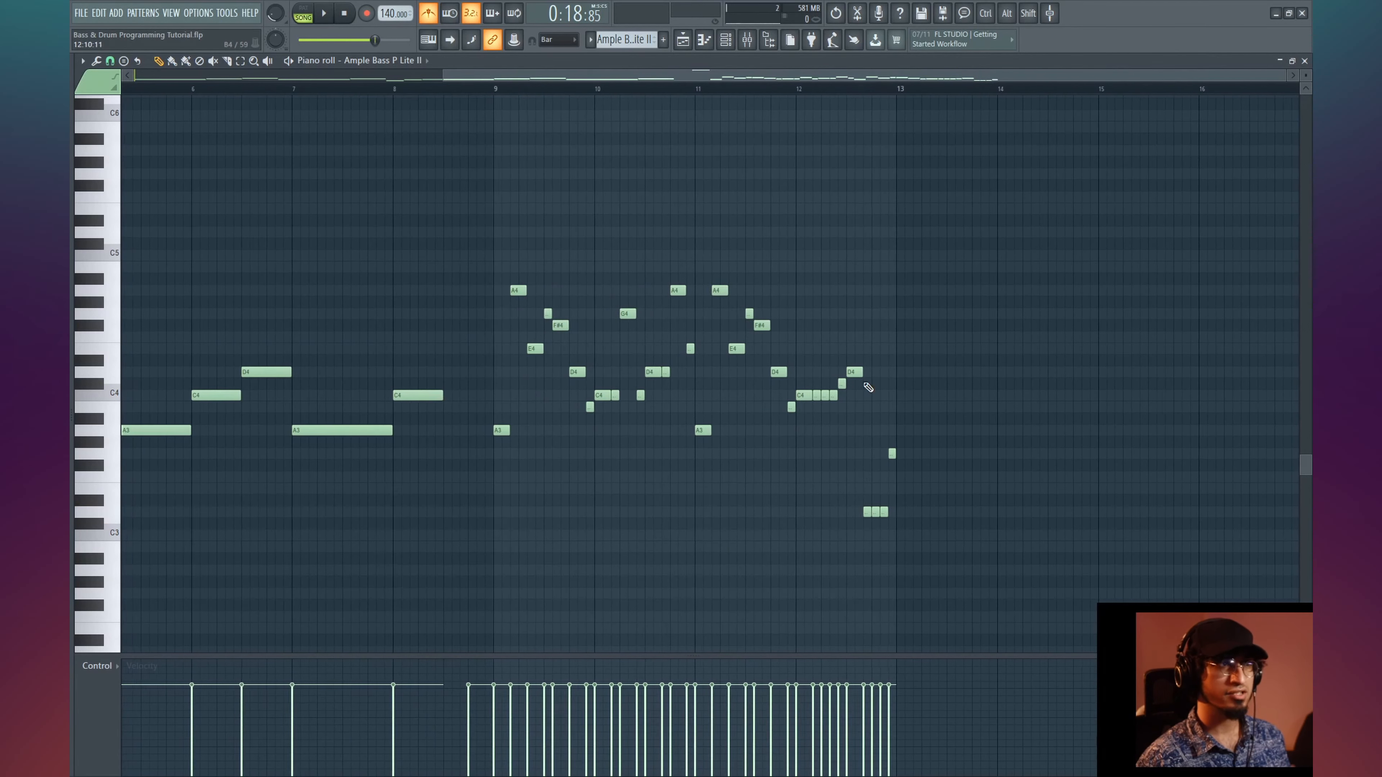
left_click_drag(902, 170, 500, 550)
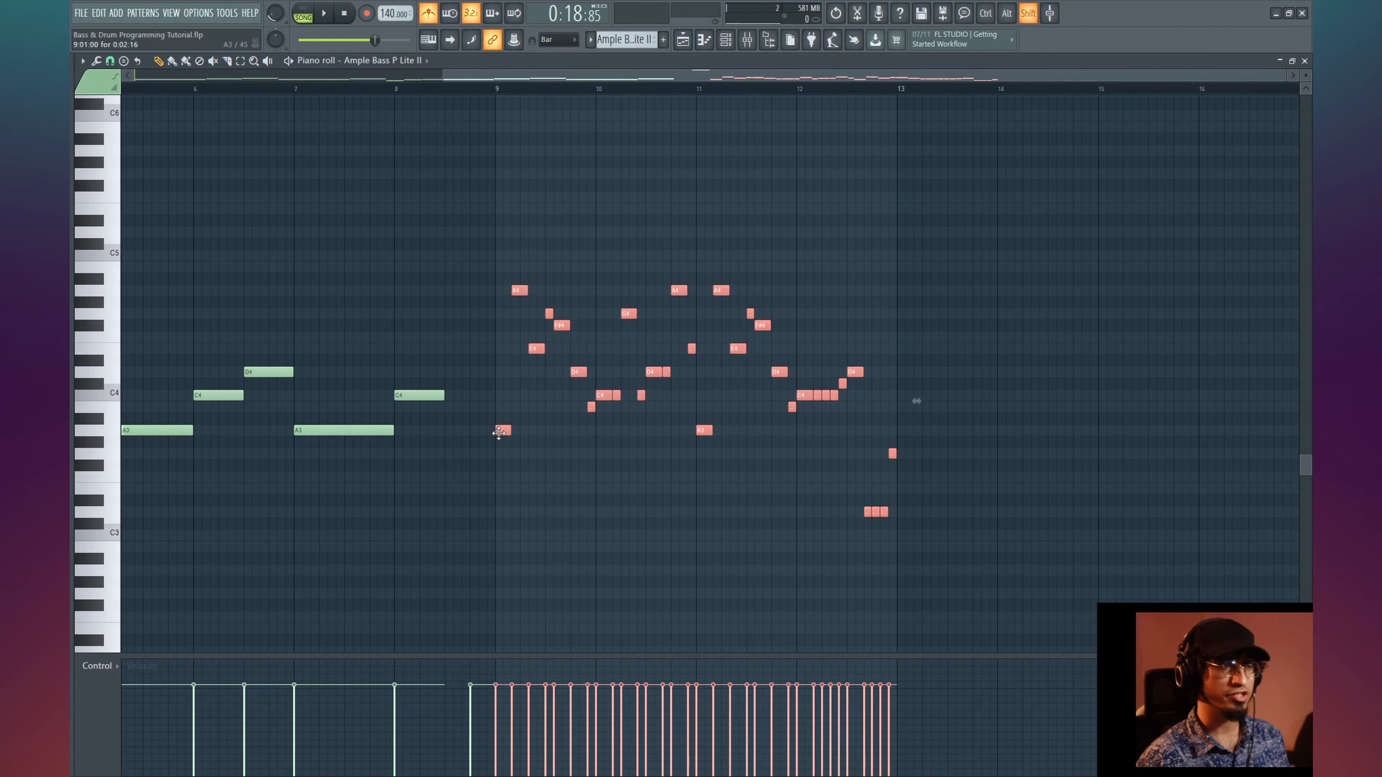
key("ctrl+b")
left_click_drag(925, 376, 689, 375)
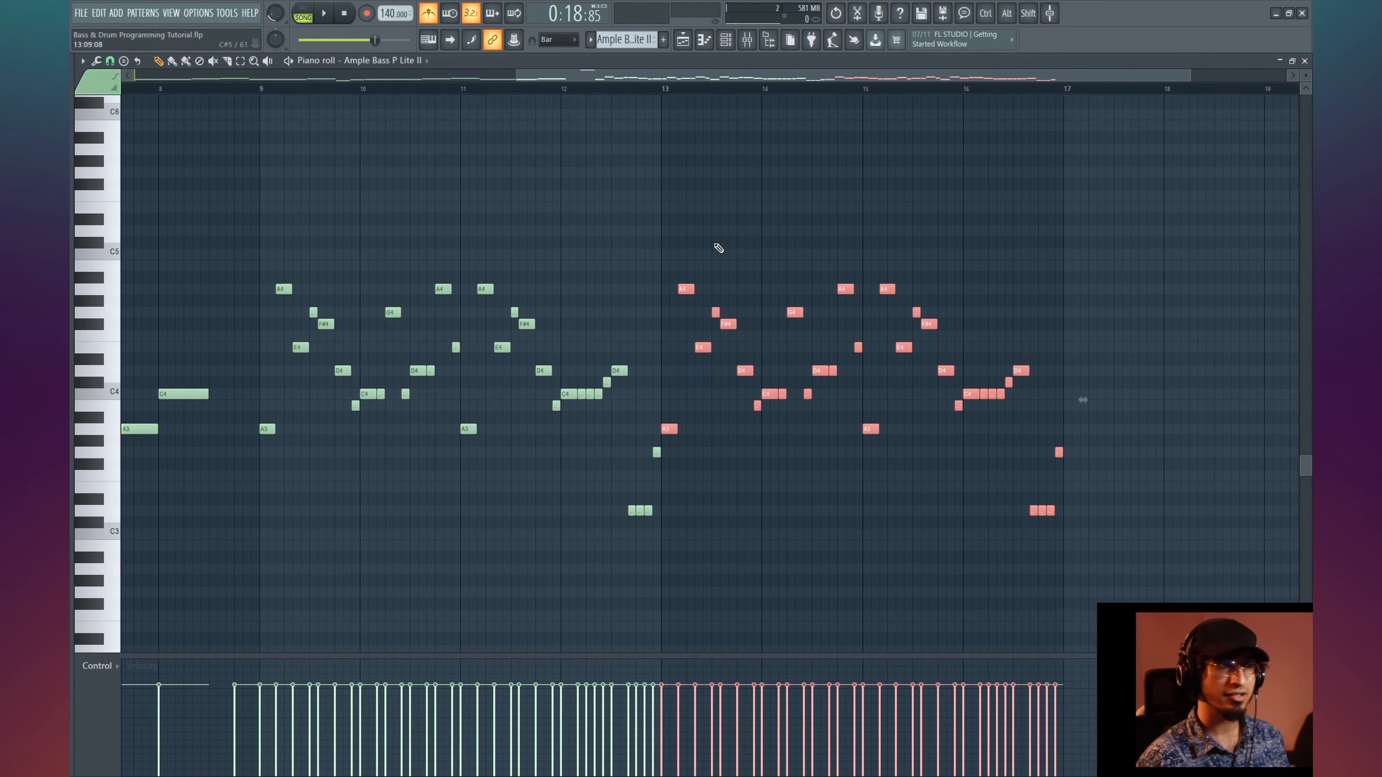
key("space")
key("space")
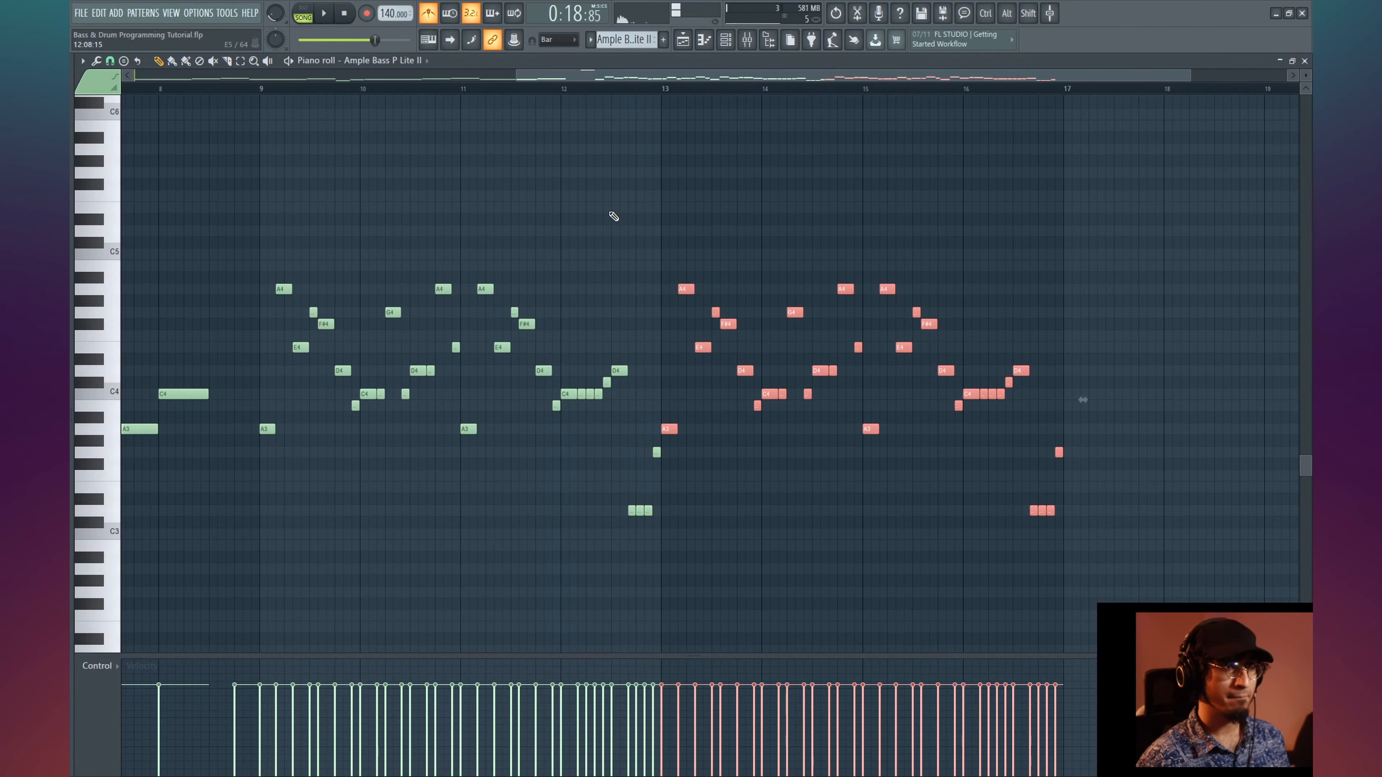
left_click(614, 218, "ctrl")
left_click_drag(613, 232, 866, 251)
key("ctrl+z")
key("ctrl+alt+z")
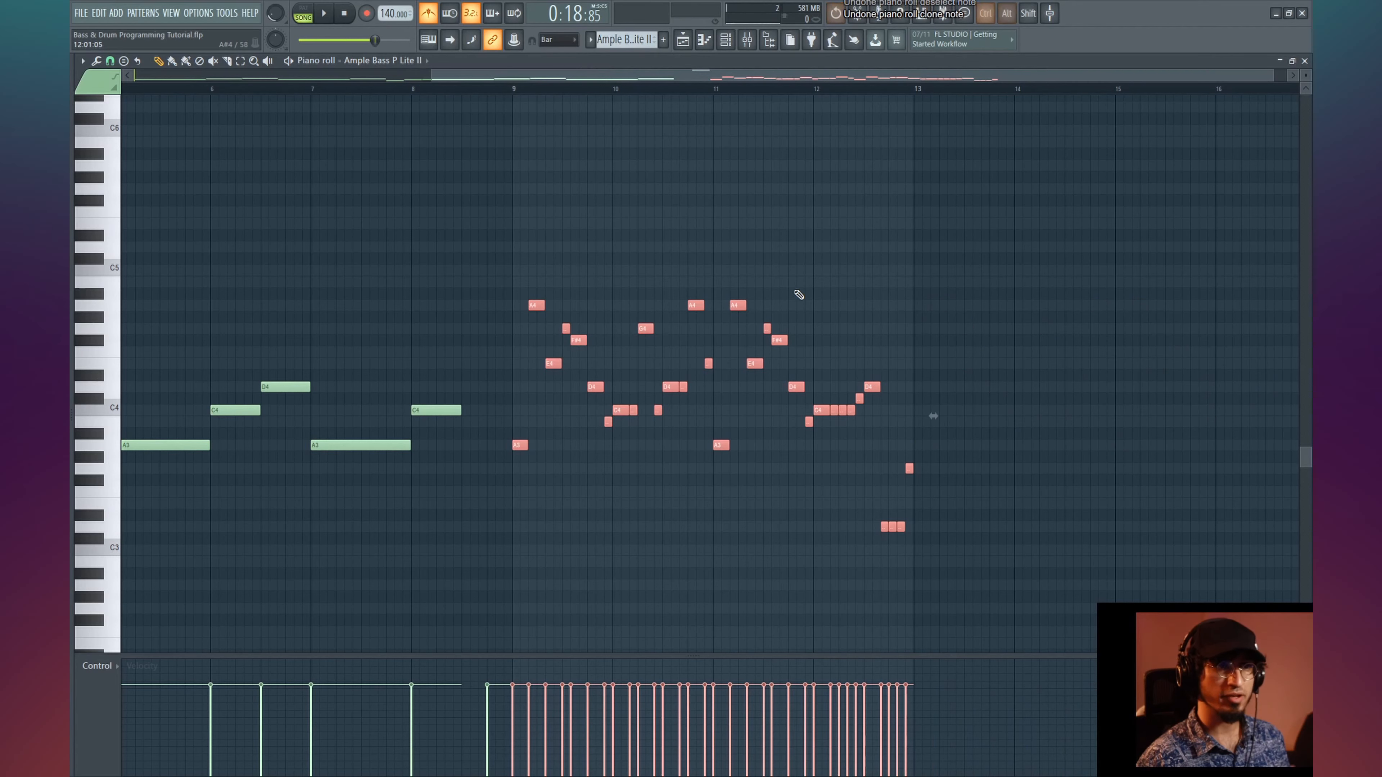
left_click(681, 243, "ctrl")
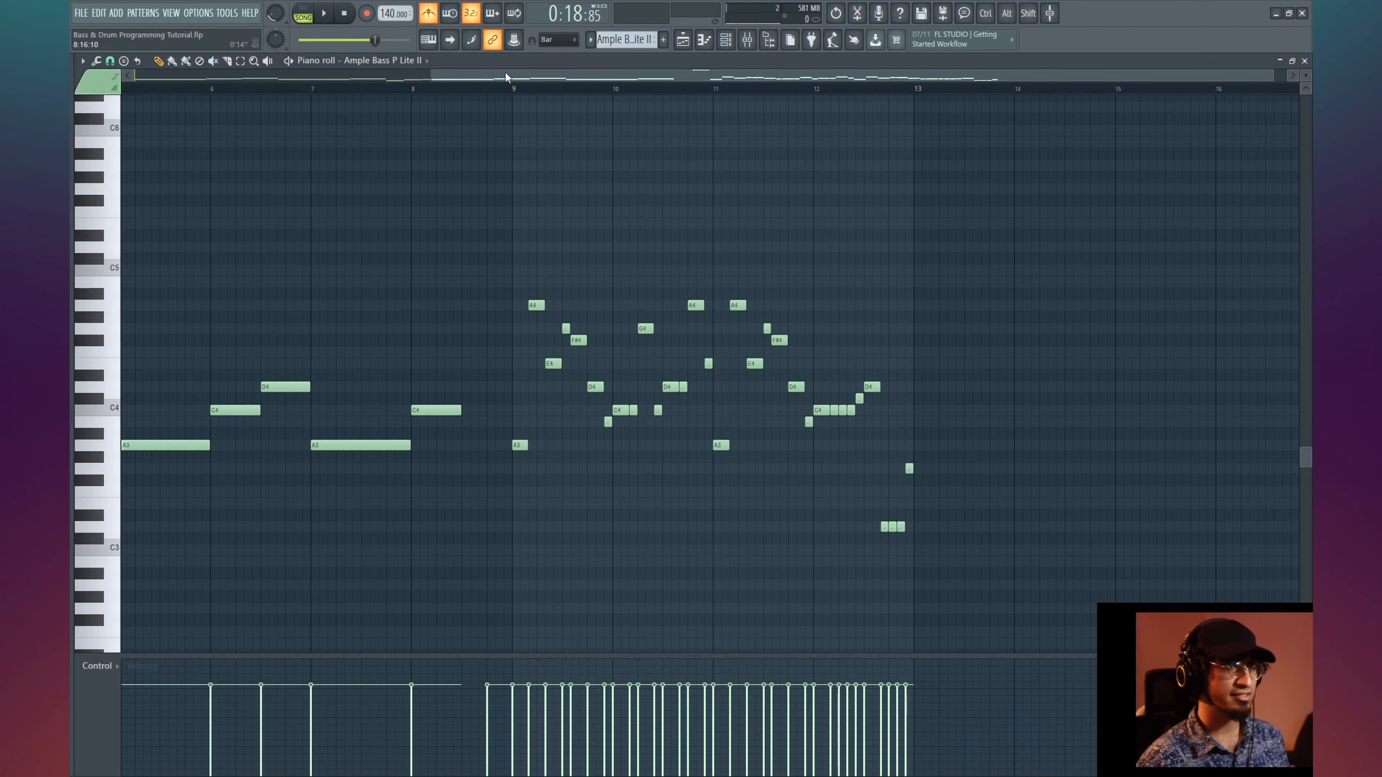
- Halve the length of bar 9's A4 note, raise its velocity to maximum, and play from bar 9
scroll(517, 89, "up", 4)
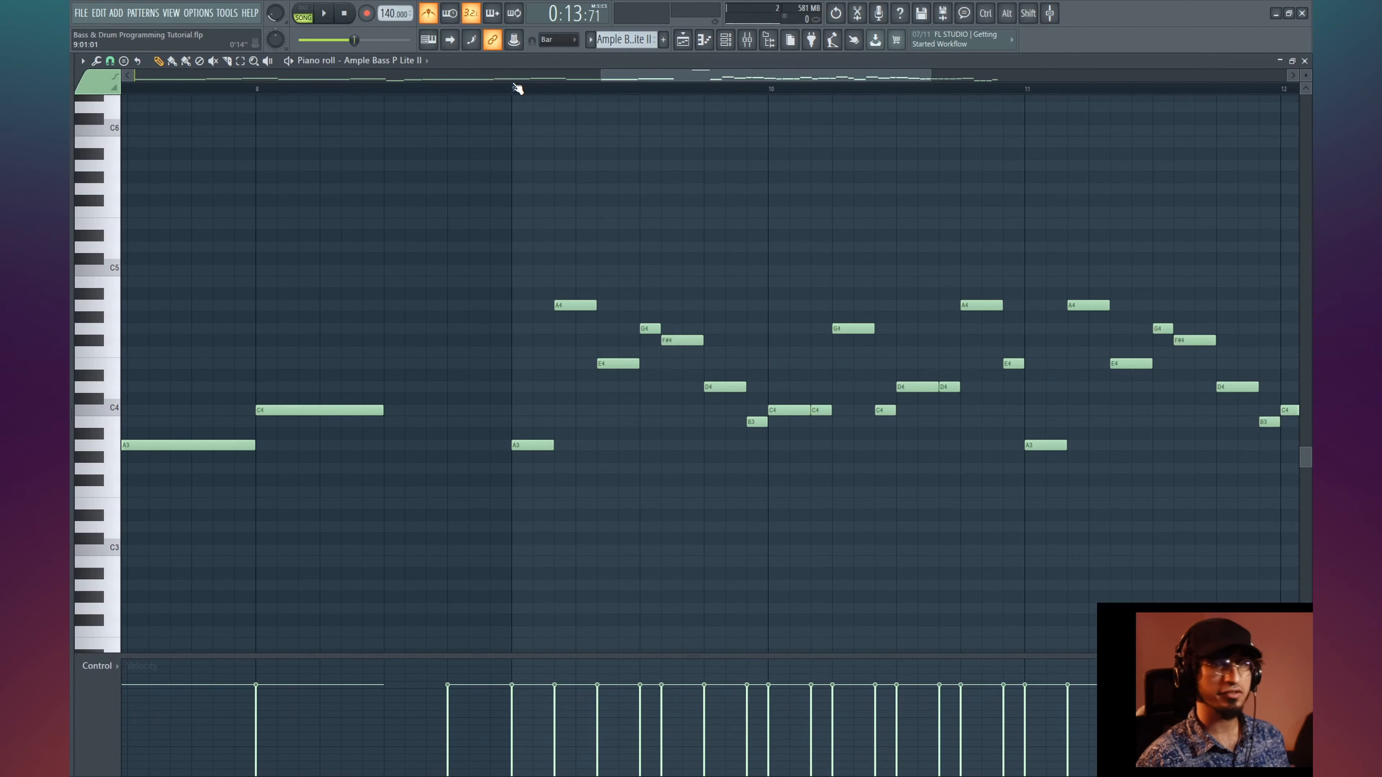
key("space")
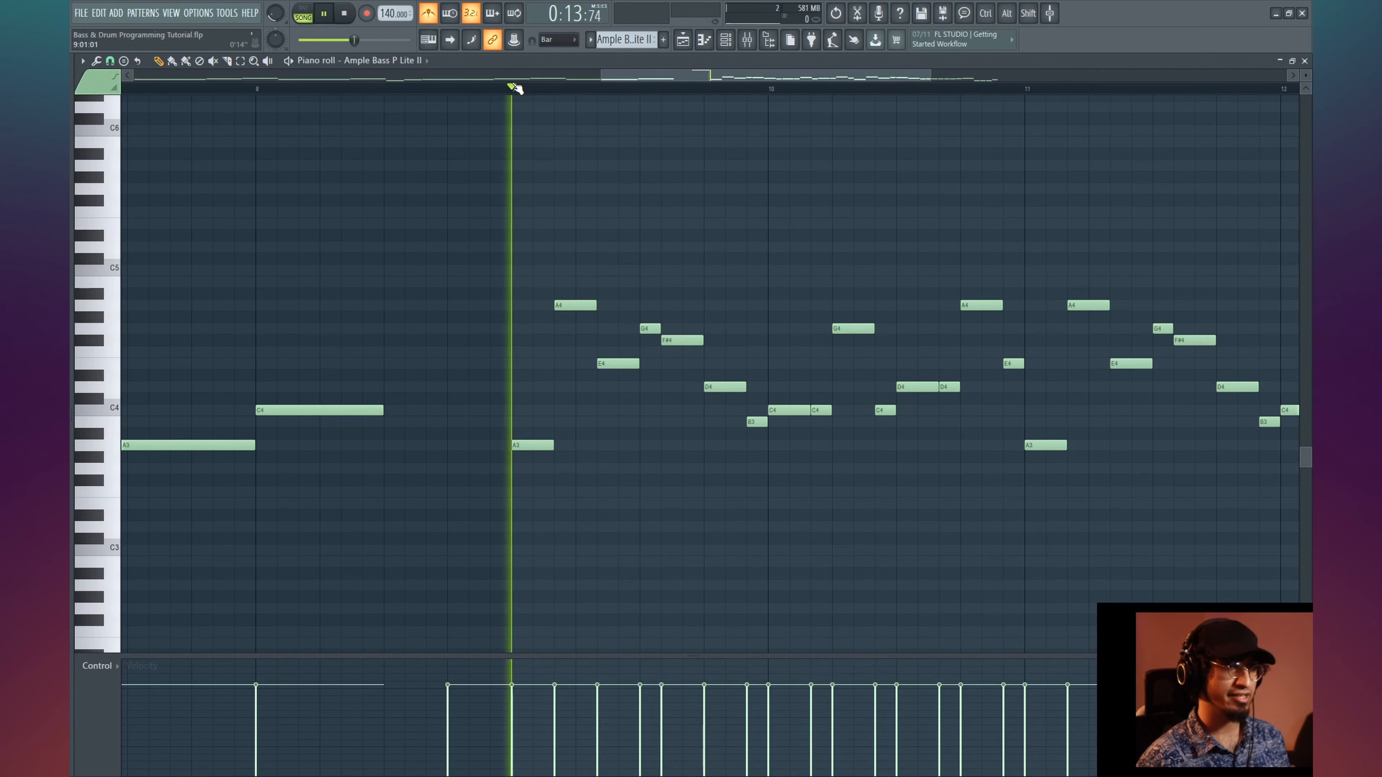
key("space")
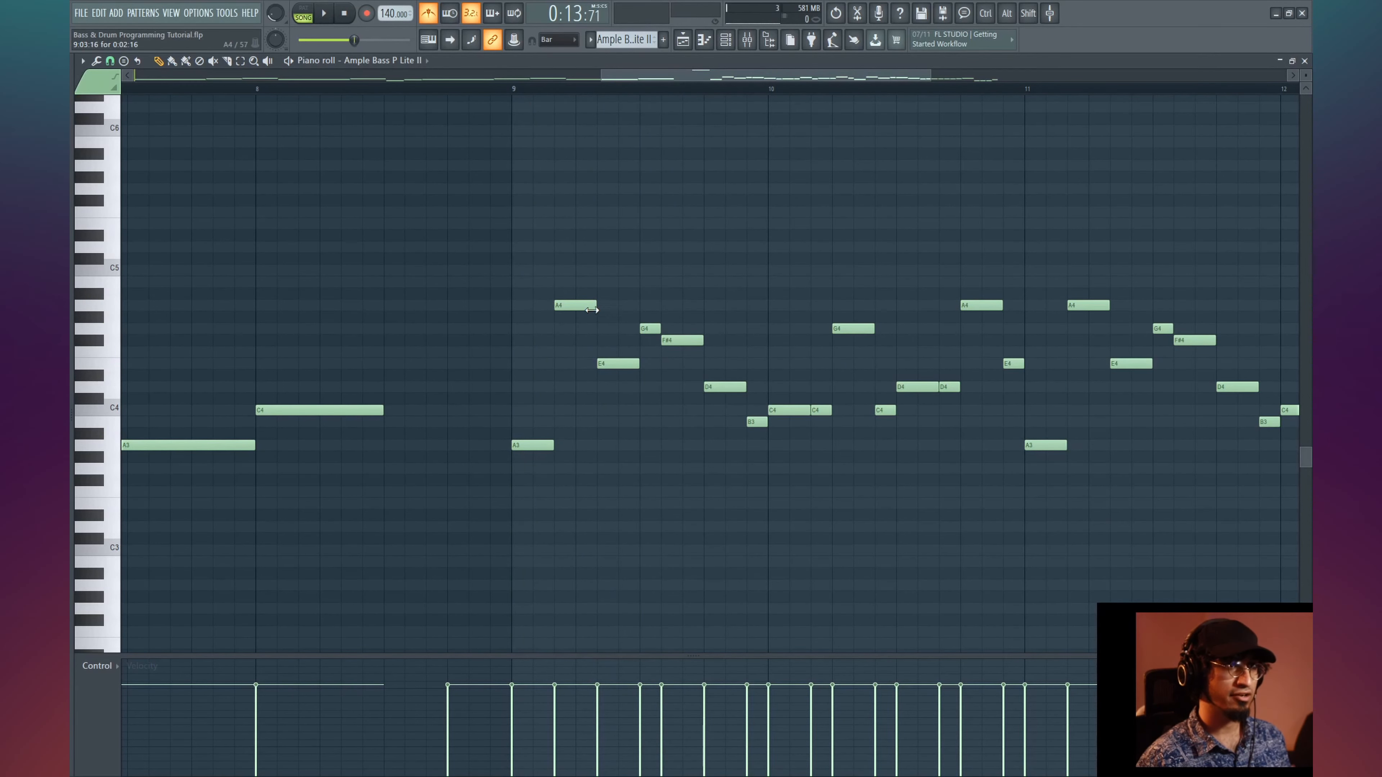
key("space")
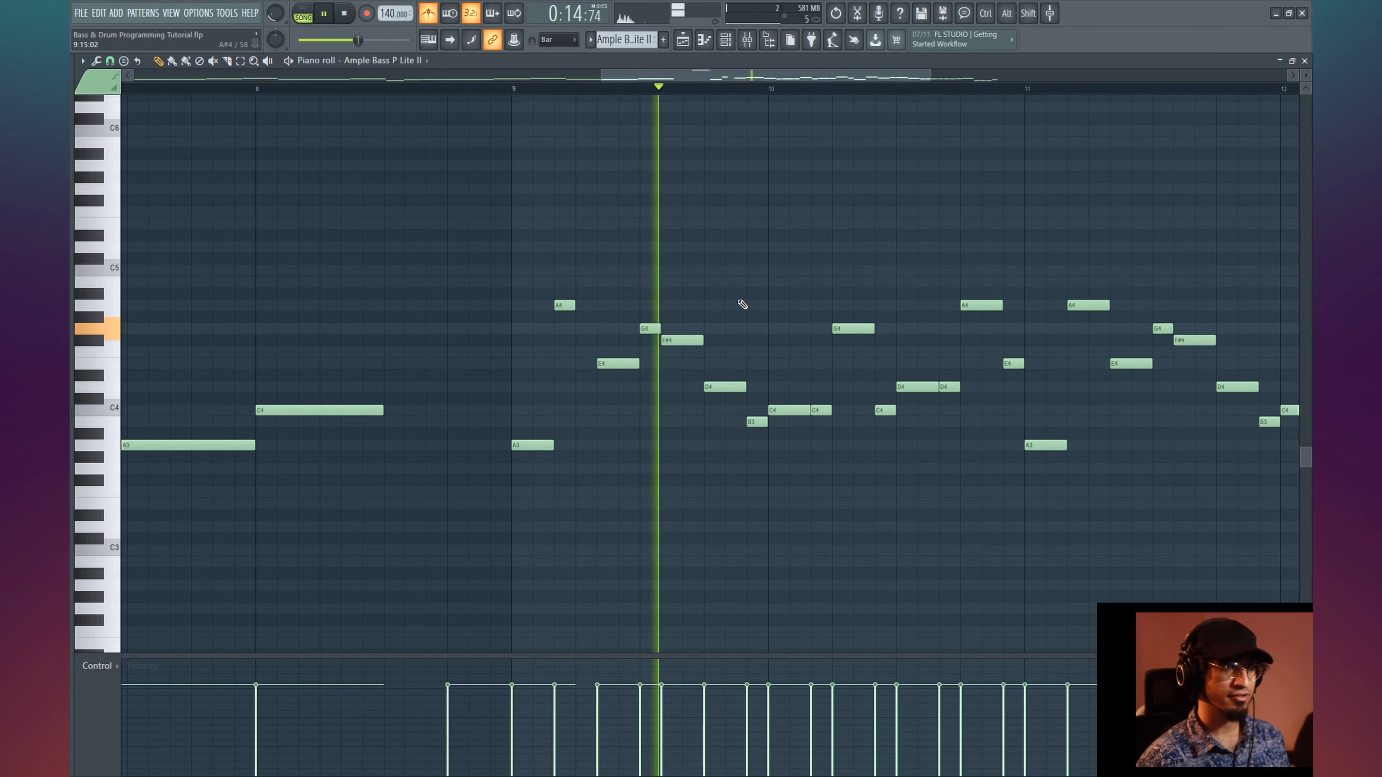
key("space")
left_click(564, 305)
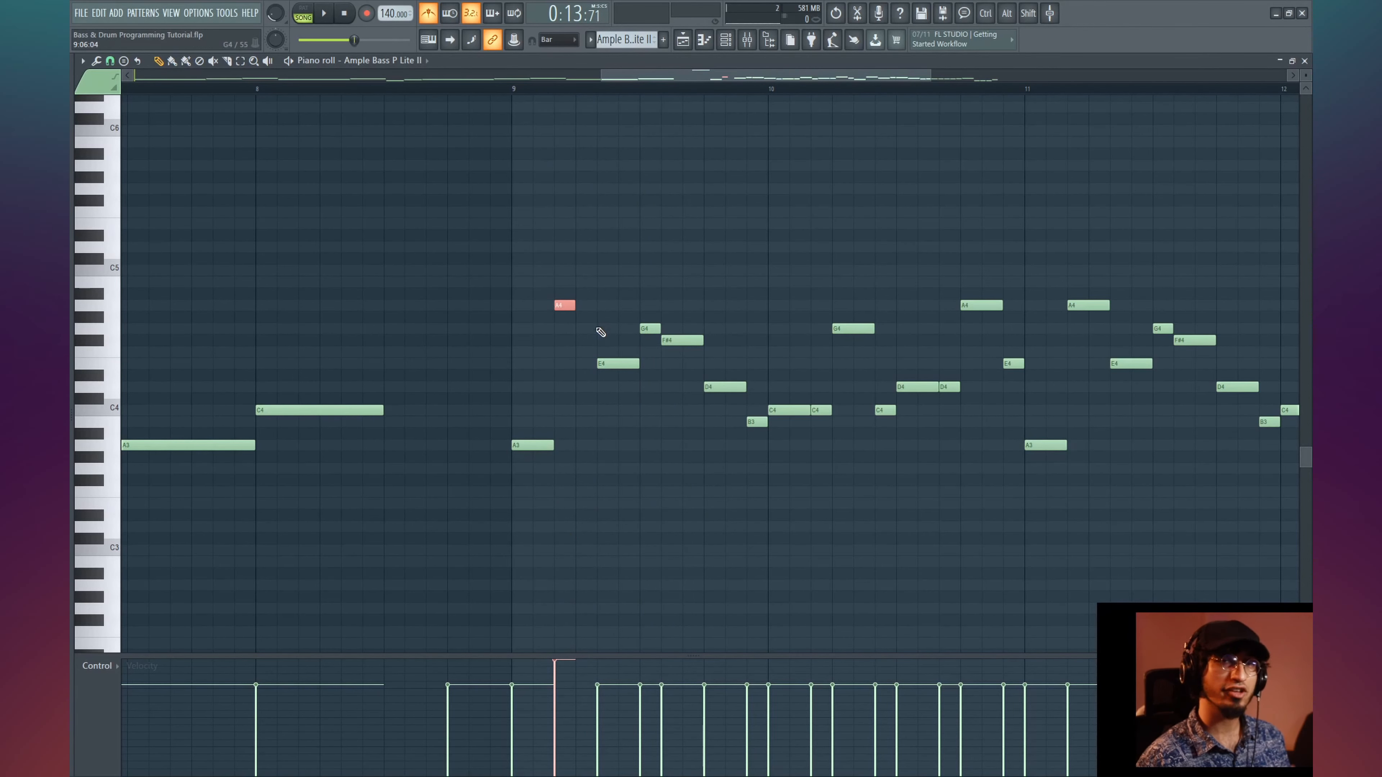
key("space")
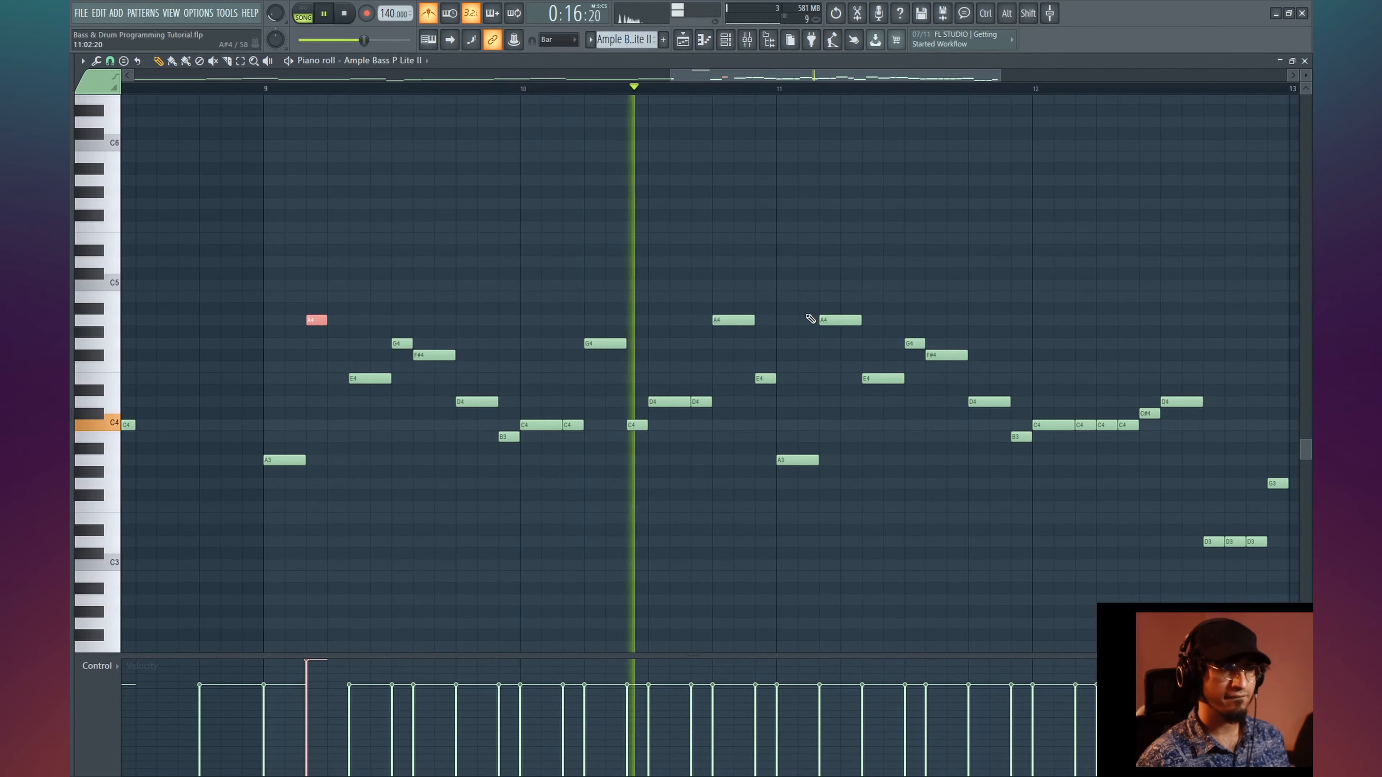
- Halve the length of bar 11's A4 note, raise its velocity to maximum, and play from bar 9
left_click_drag(860, 320, 840, 320)
key("space")
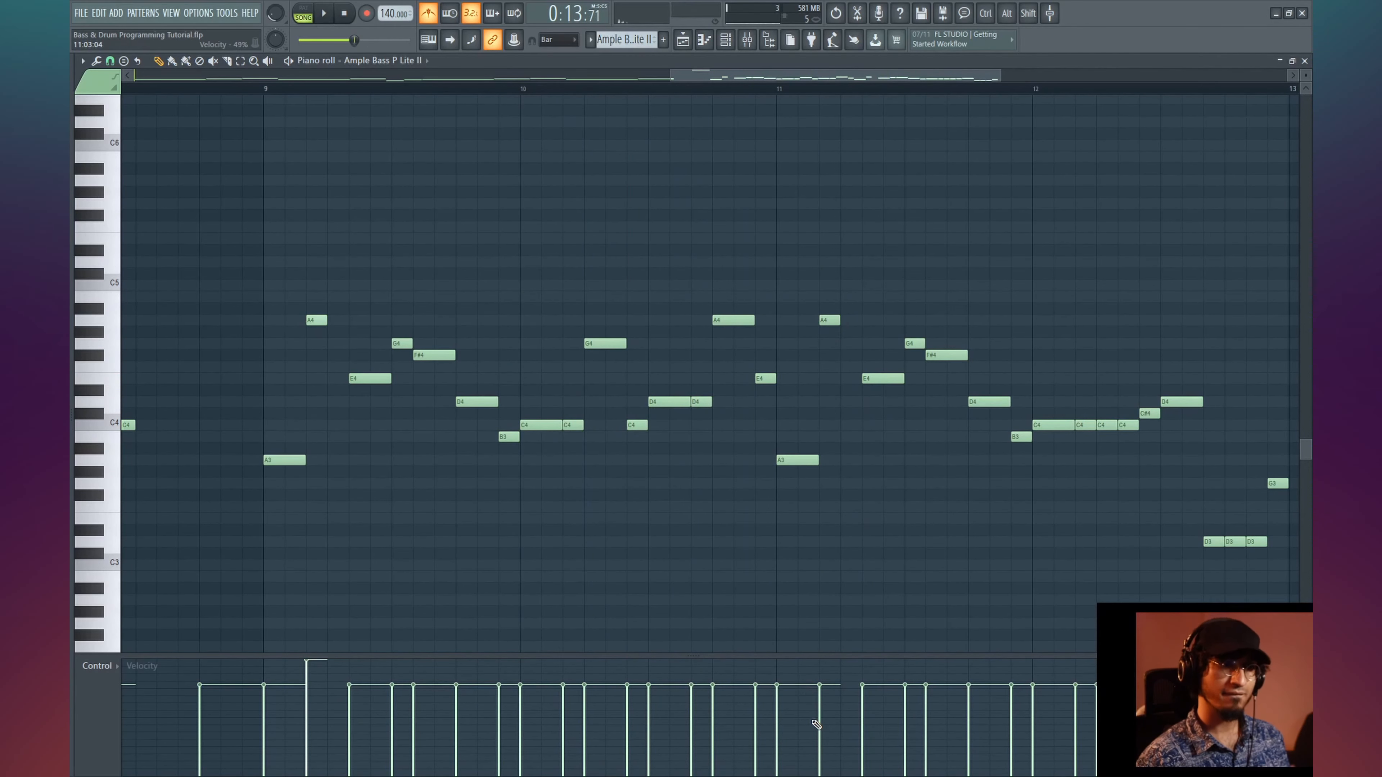
key("space")
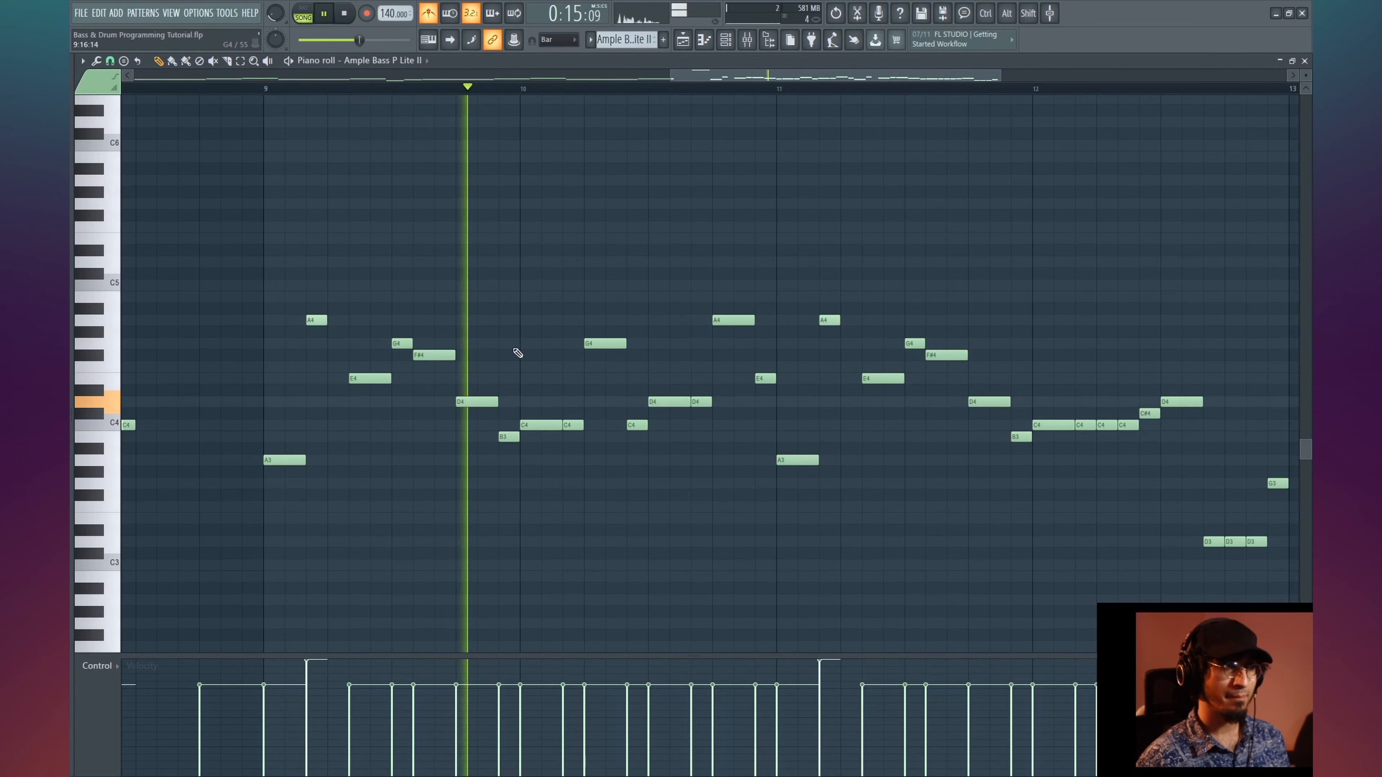
key("space")
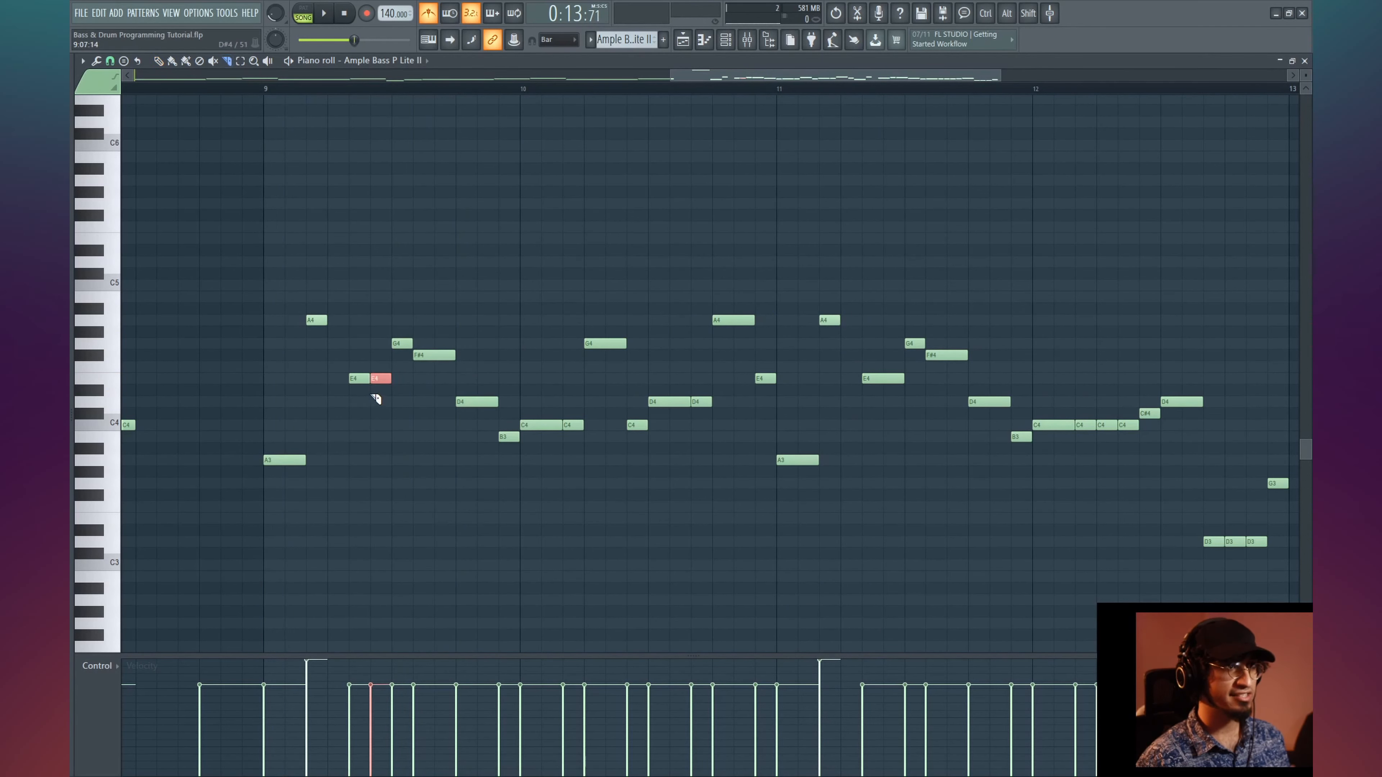
- Slice the first E4 notes in bars 9 and 11 each into two equal halves, and play the section
left_click_drag(883, 365, 883, 388)
key("space")
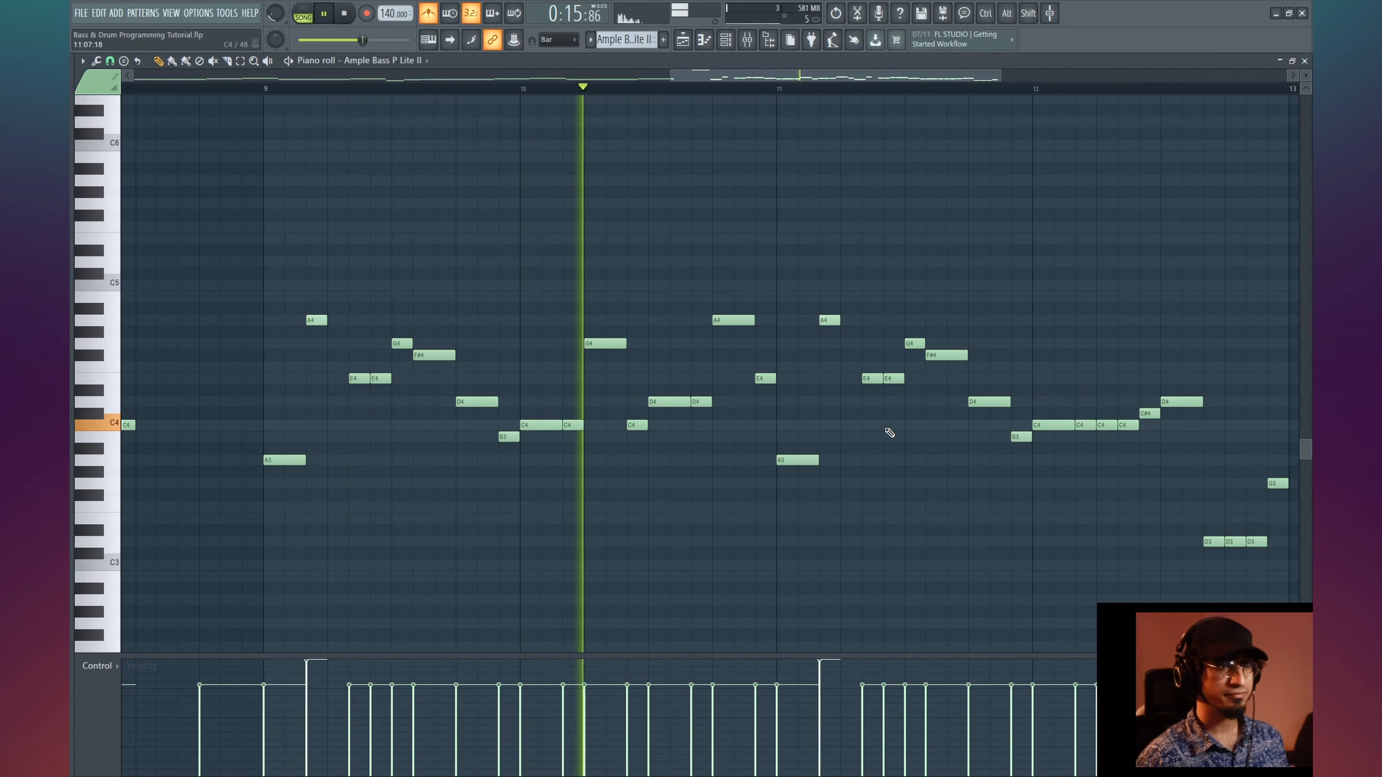
key("space")
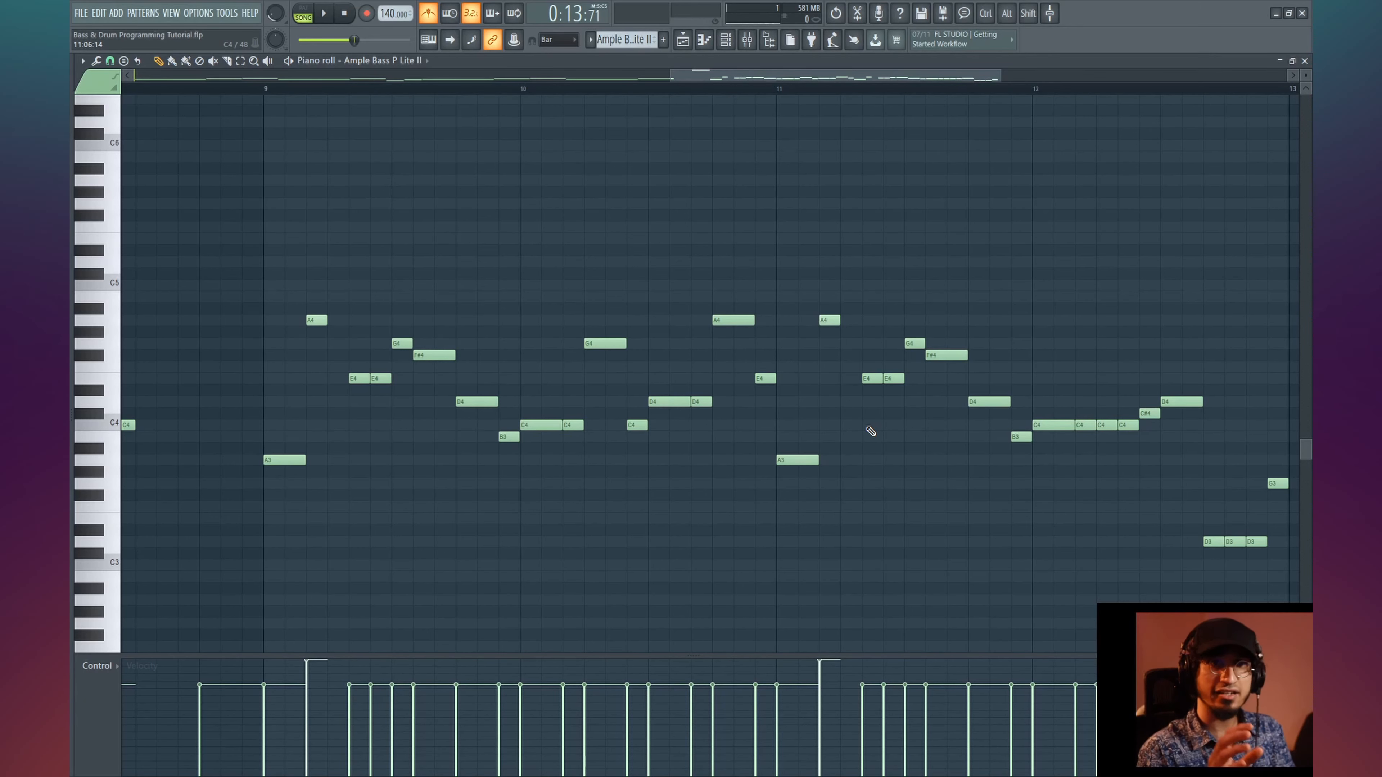
- Slice bar 9's F#4 bass note into two equal halves
left_click(429, 357)
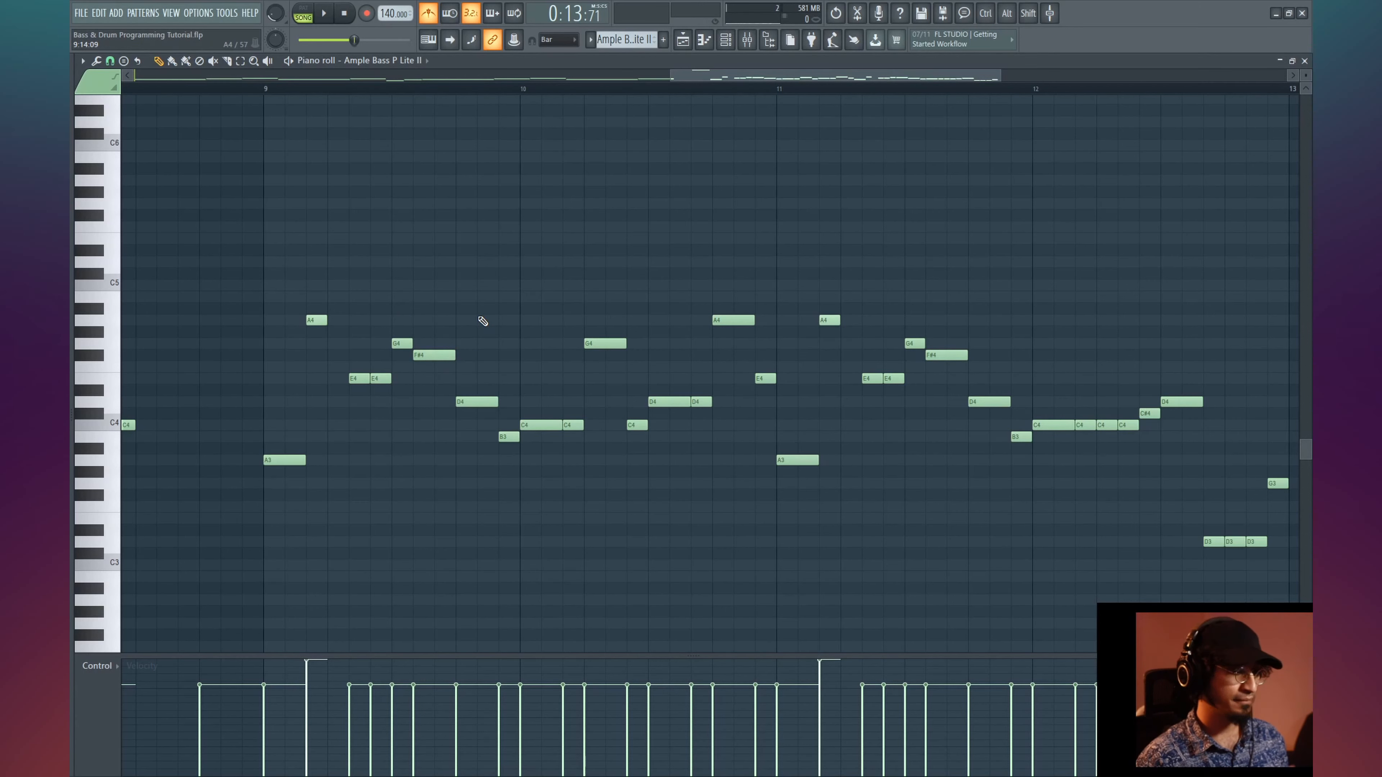
left_click_drag(435, 328, 452, 395)
key("ctrl+z")
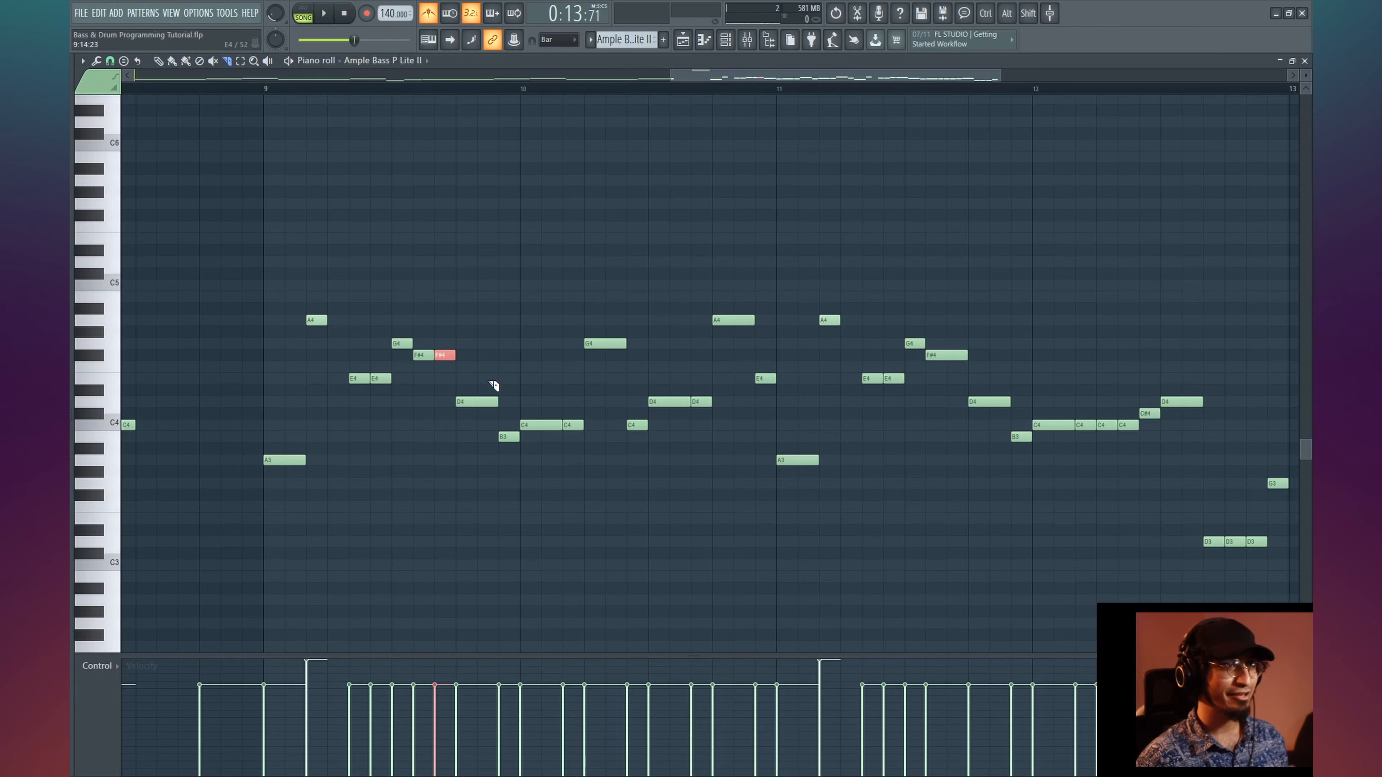
- Slice bar 9's D4 note and bar 10's G4 note each into two equal halves
left_click_drag(493, 386, 494, 410)
left_click_drag(603, 327, 609, 347)
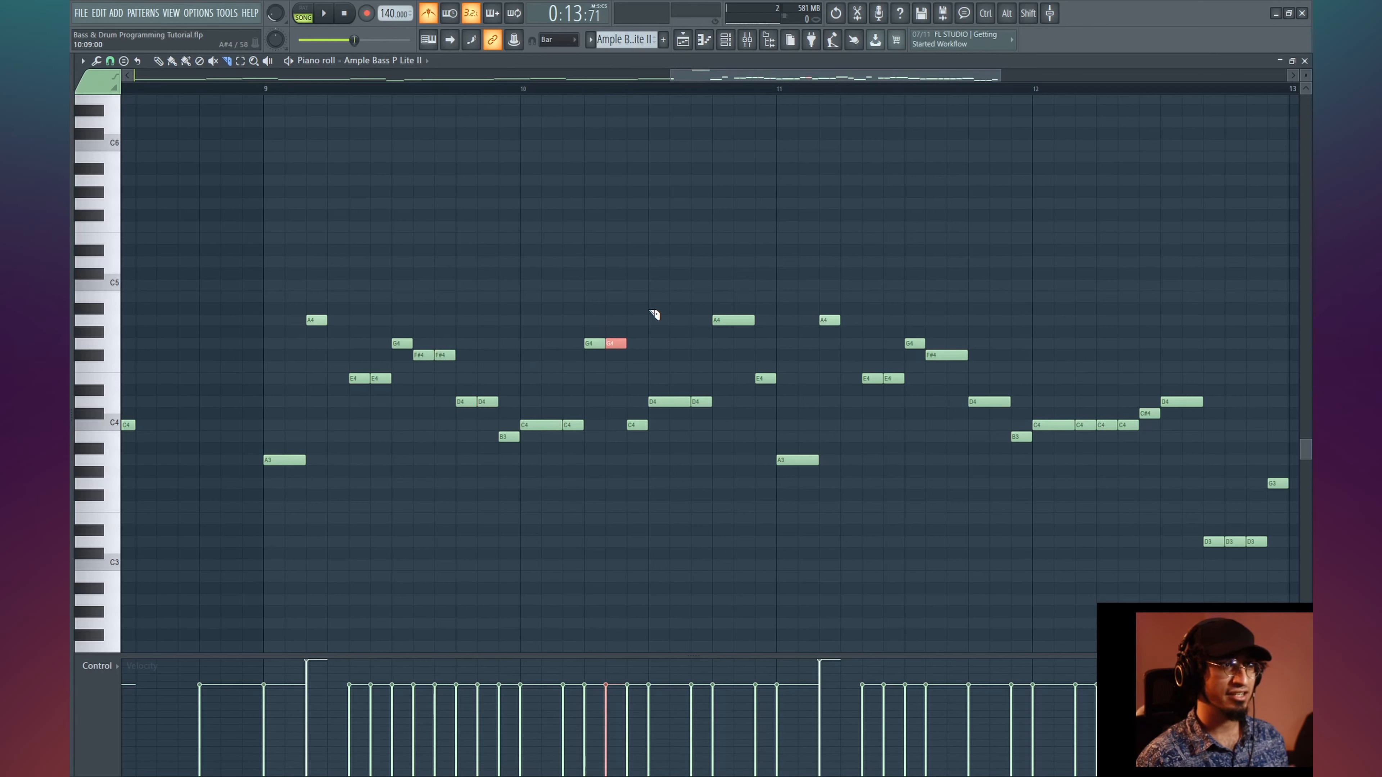
key("p")
- Undo the slices of bar 10's G4 note and of bar 9's D4 and F#4 notes
key("ctrl+z")
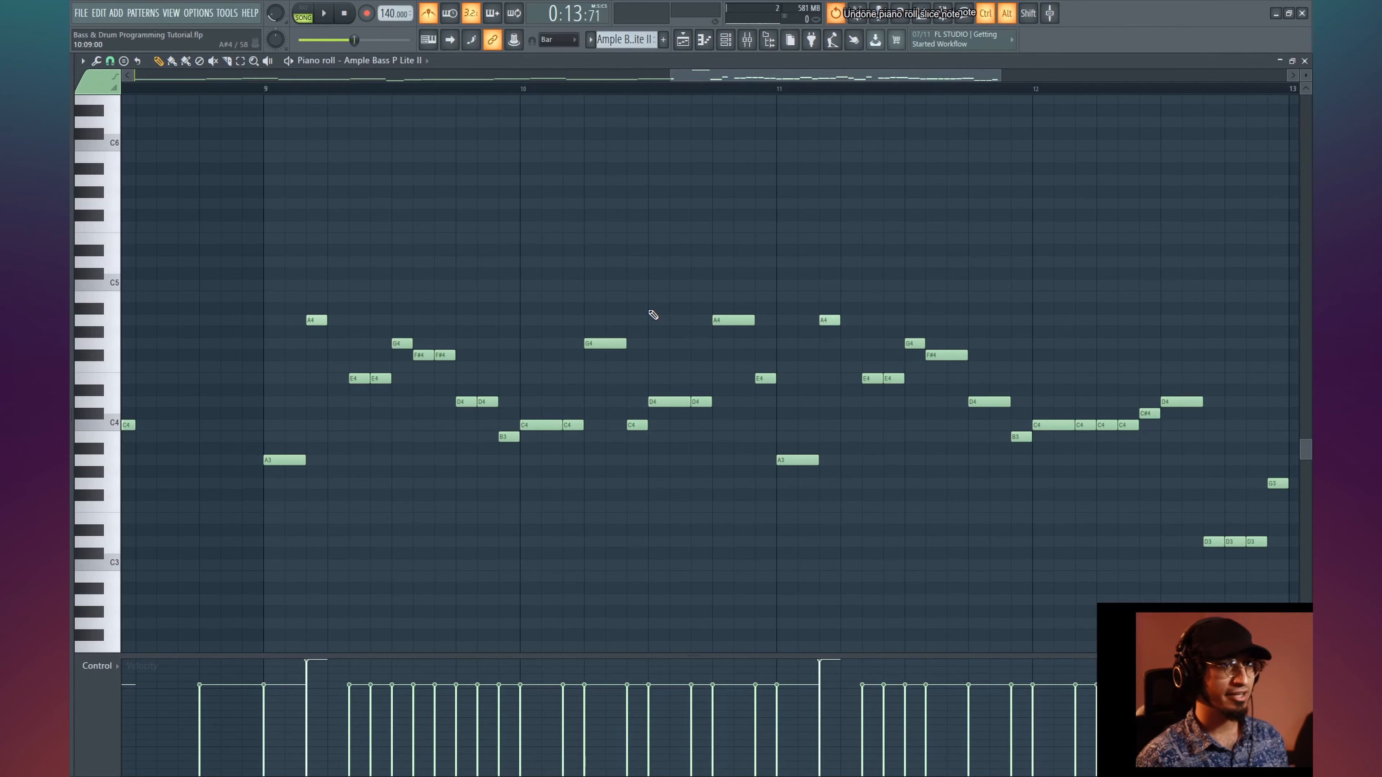
key("ctrl+z")
key("ctrl+z")
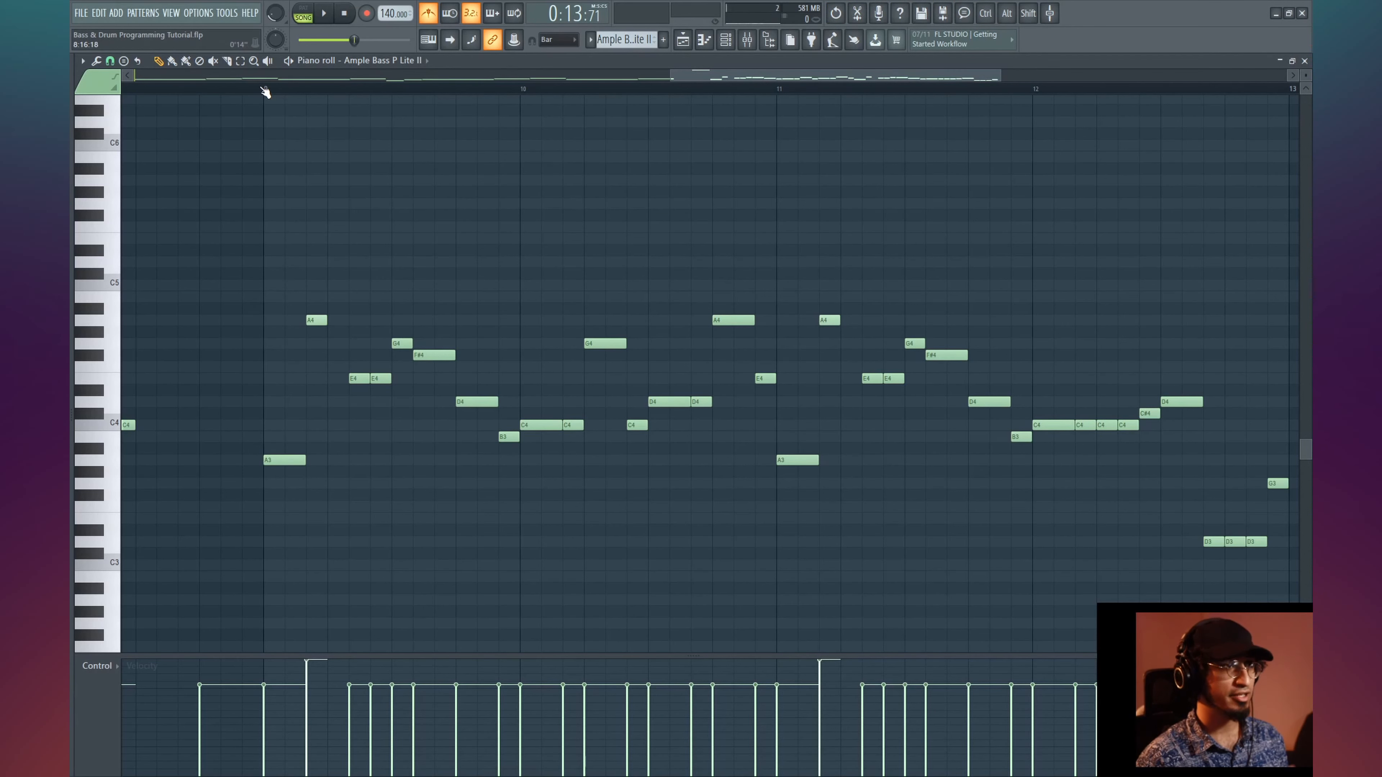
- Undo the earlier slices of the first E4 notes in bars 9 and 11
key("ctrl+alt+z")
key("ctrl+alt+z")
key("ctrl+alt+z")
key("ctrl+alt+z")
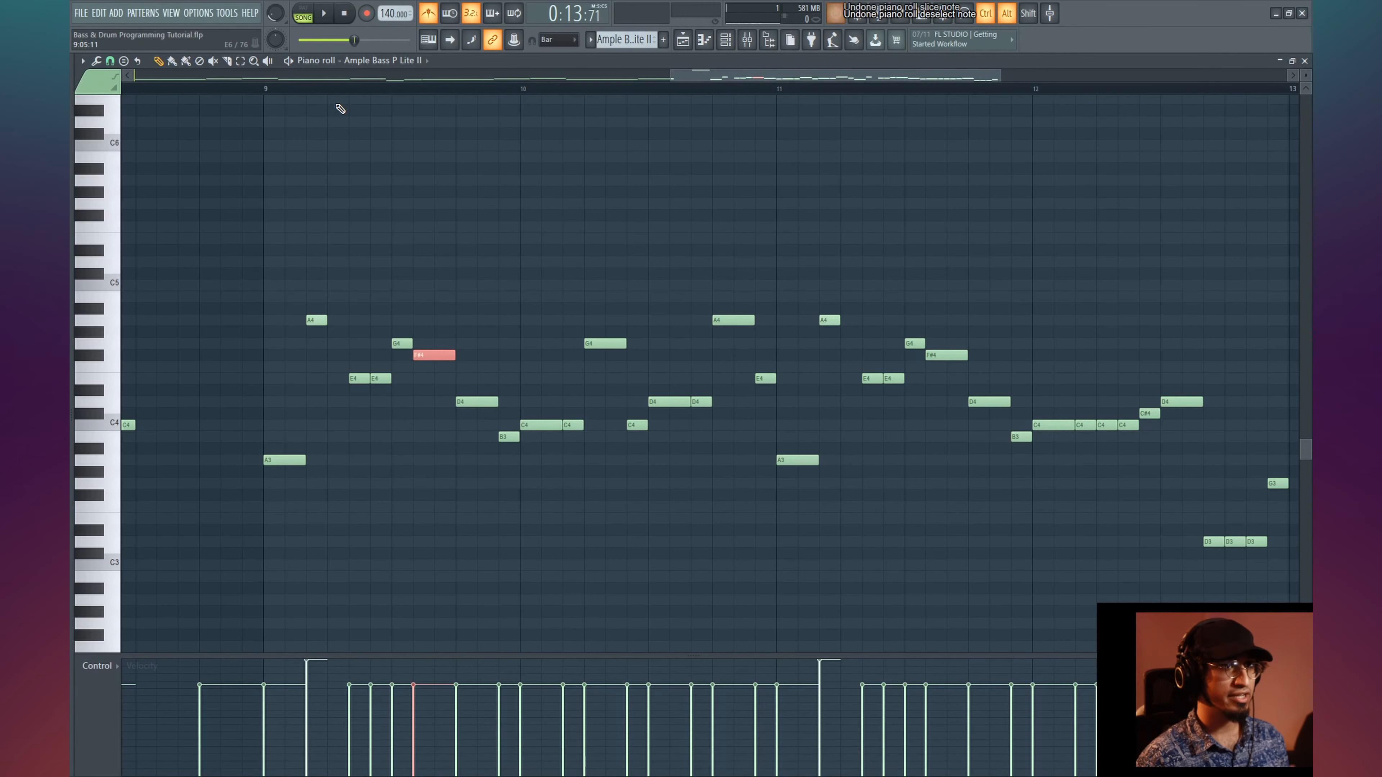
key("ctrl+alt+z")
key("ctrl+alt+z")
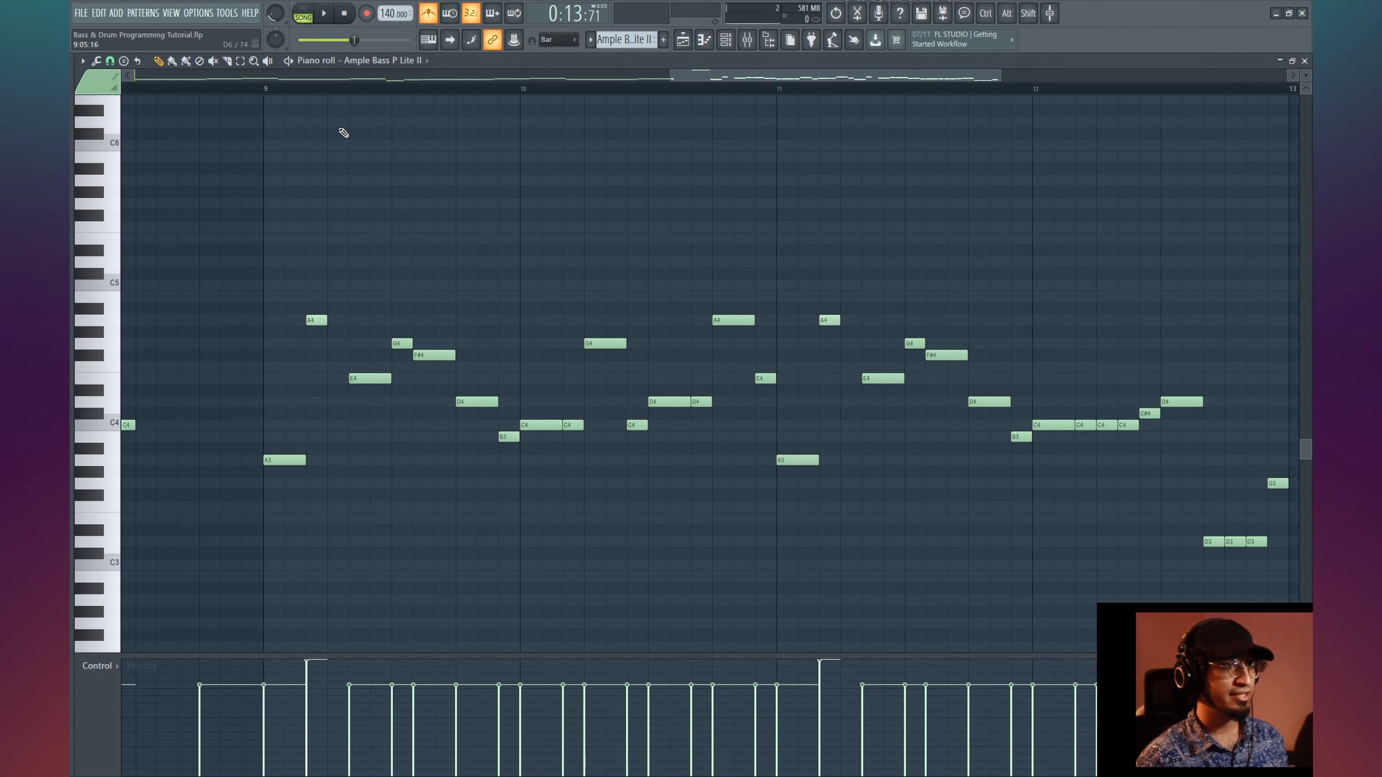
- Slice the E4 notes in bars 9 and 11 into two equal halves again while playing the section from bar 9
key("space")
key("space")
key("c")
key("space")
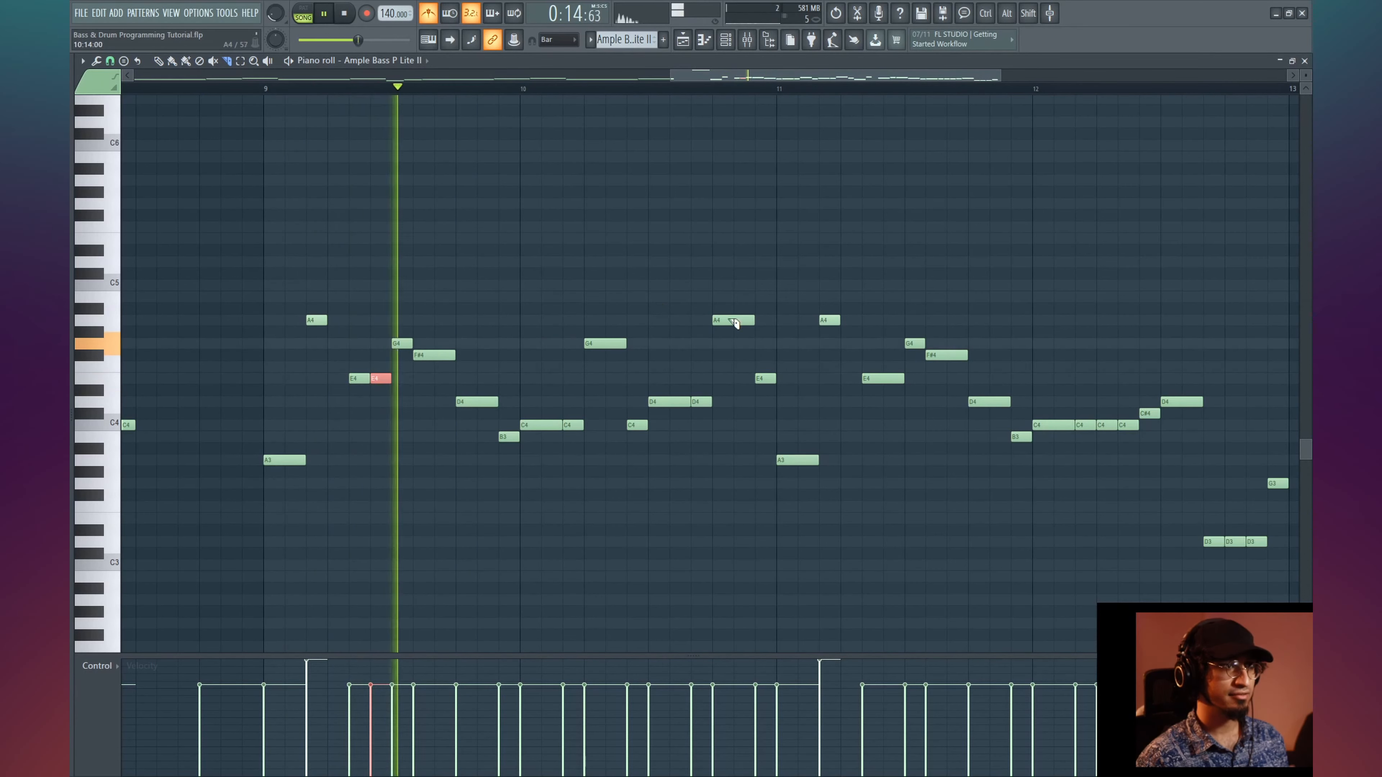
left_click_drag(883, 370, 887, 397)
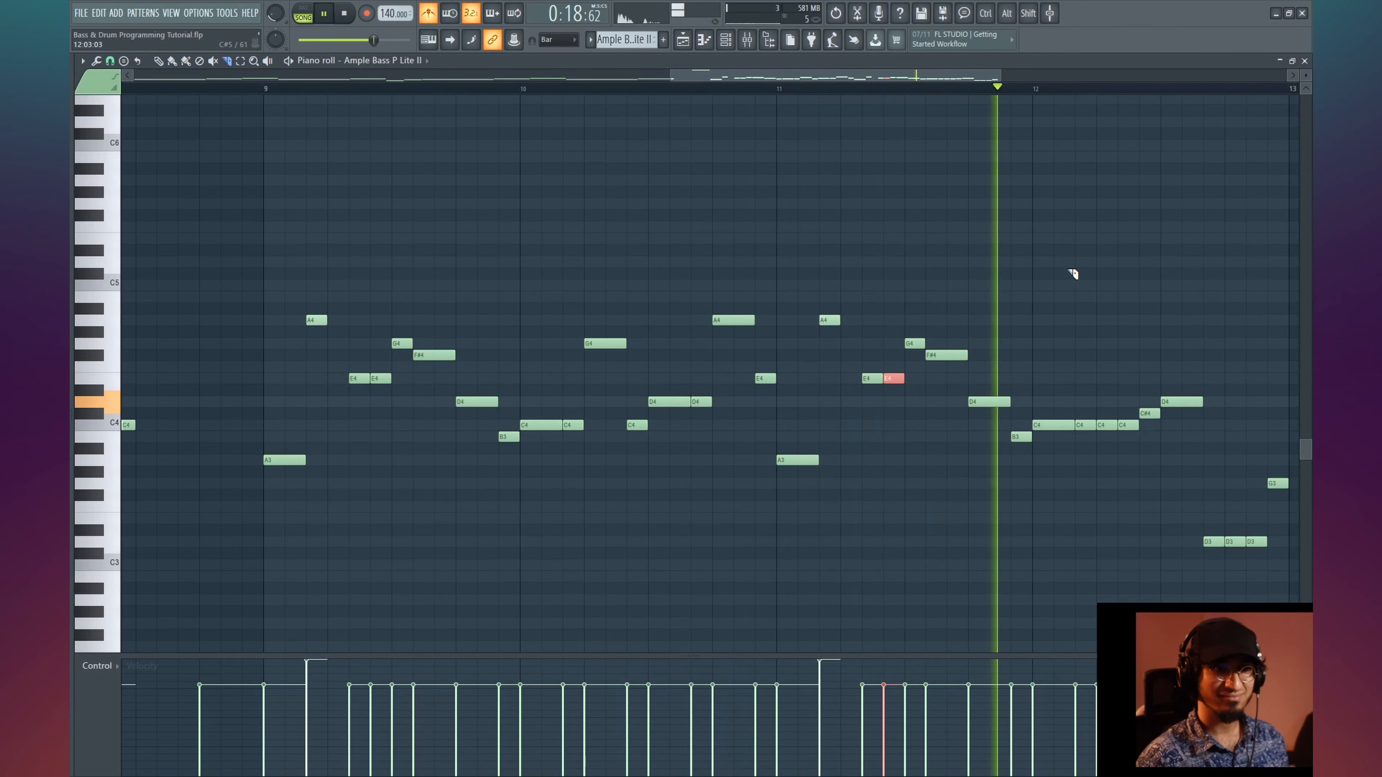
left_click_drag(1073, 272, 905, 298)
key("space")
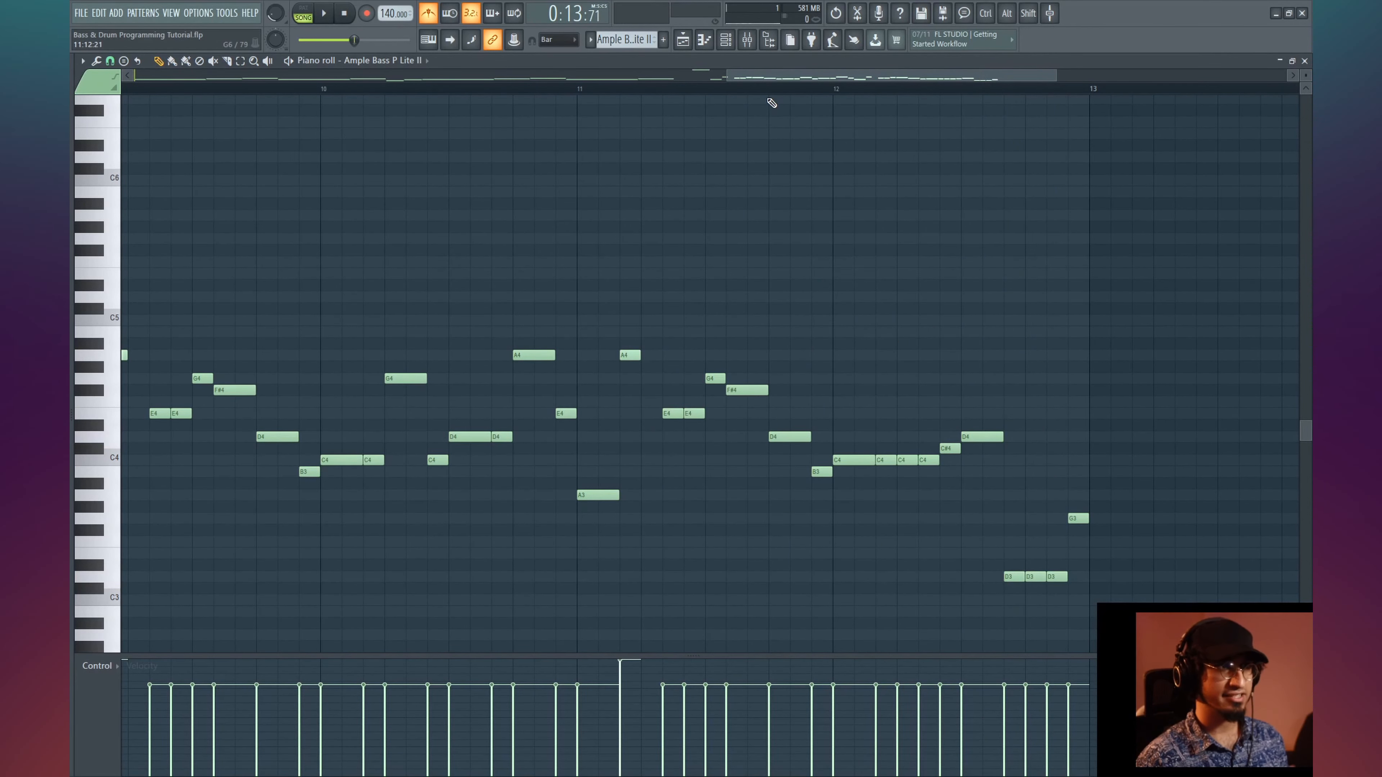
- Add a short A7 note in bar 9 at 9:05:00, directly after the accented A4 note
scroll(771, 95, "down", 4)
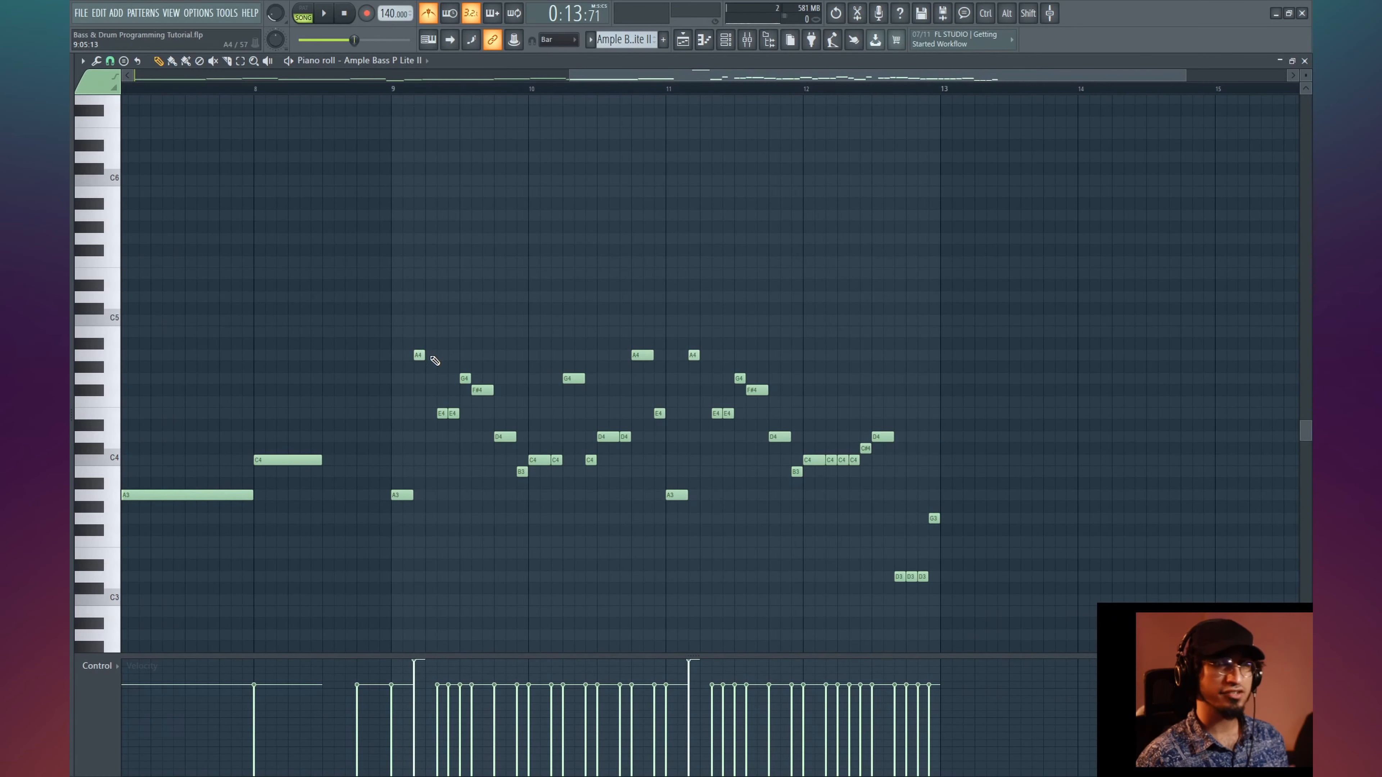
scroll(424, 337, "up", 4)
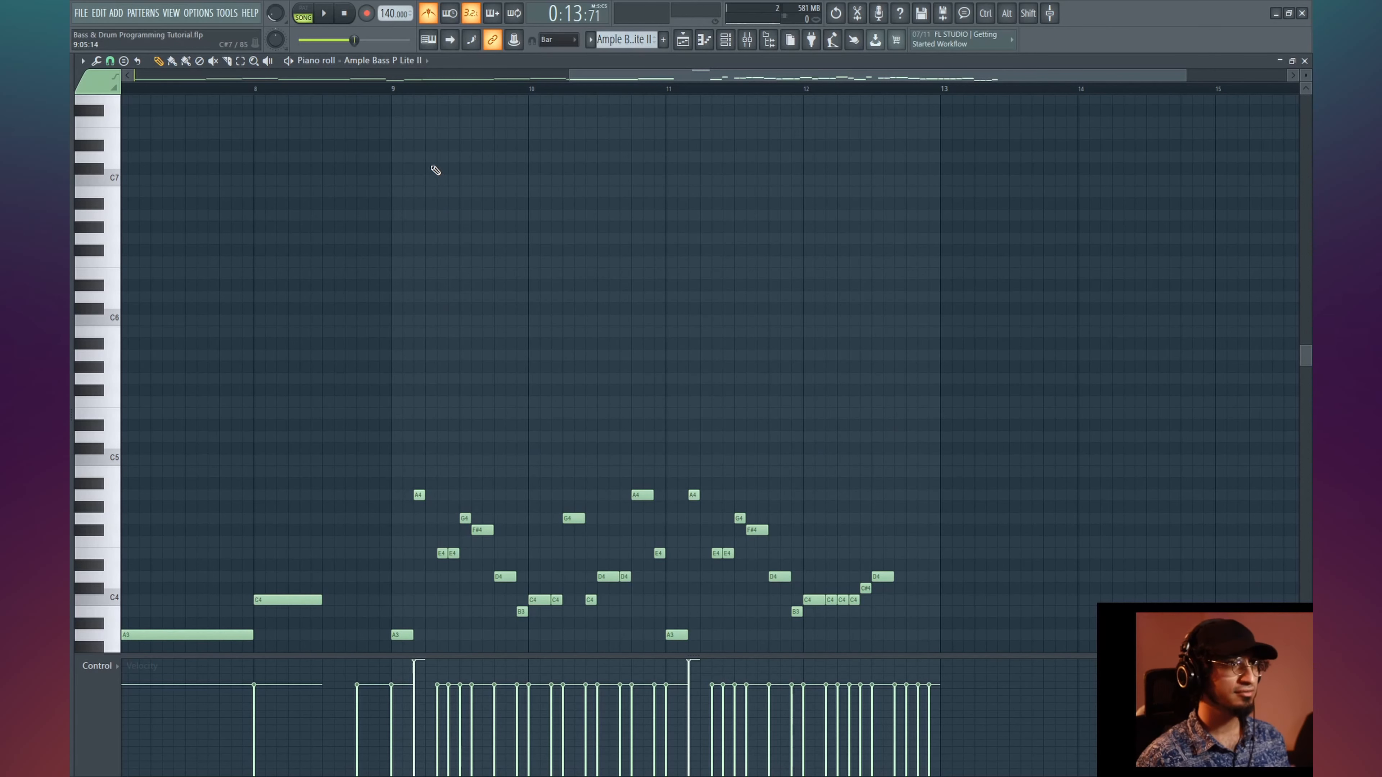
left_click(441, 215)
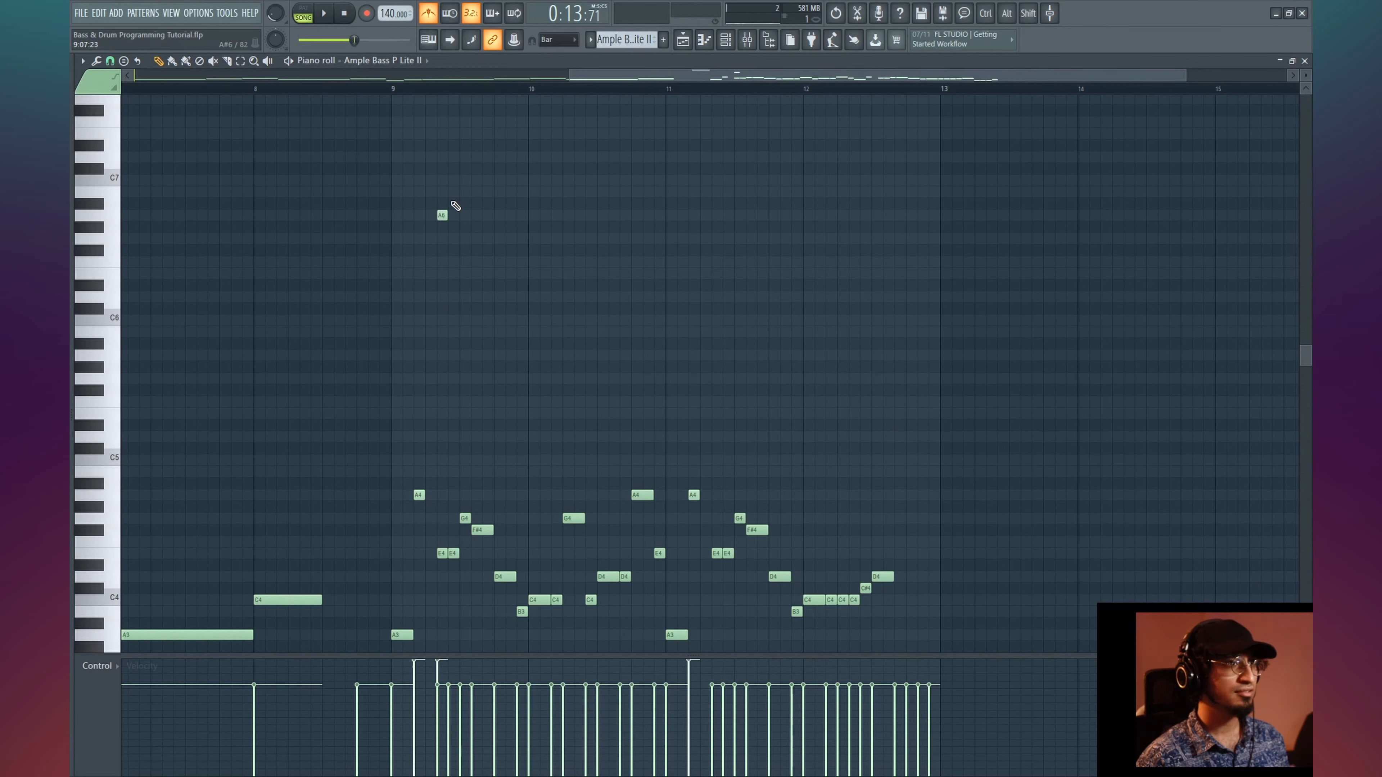
scroll(445, 227, "up", 7)
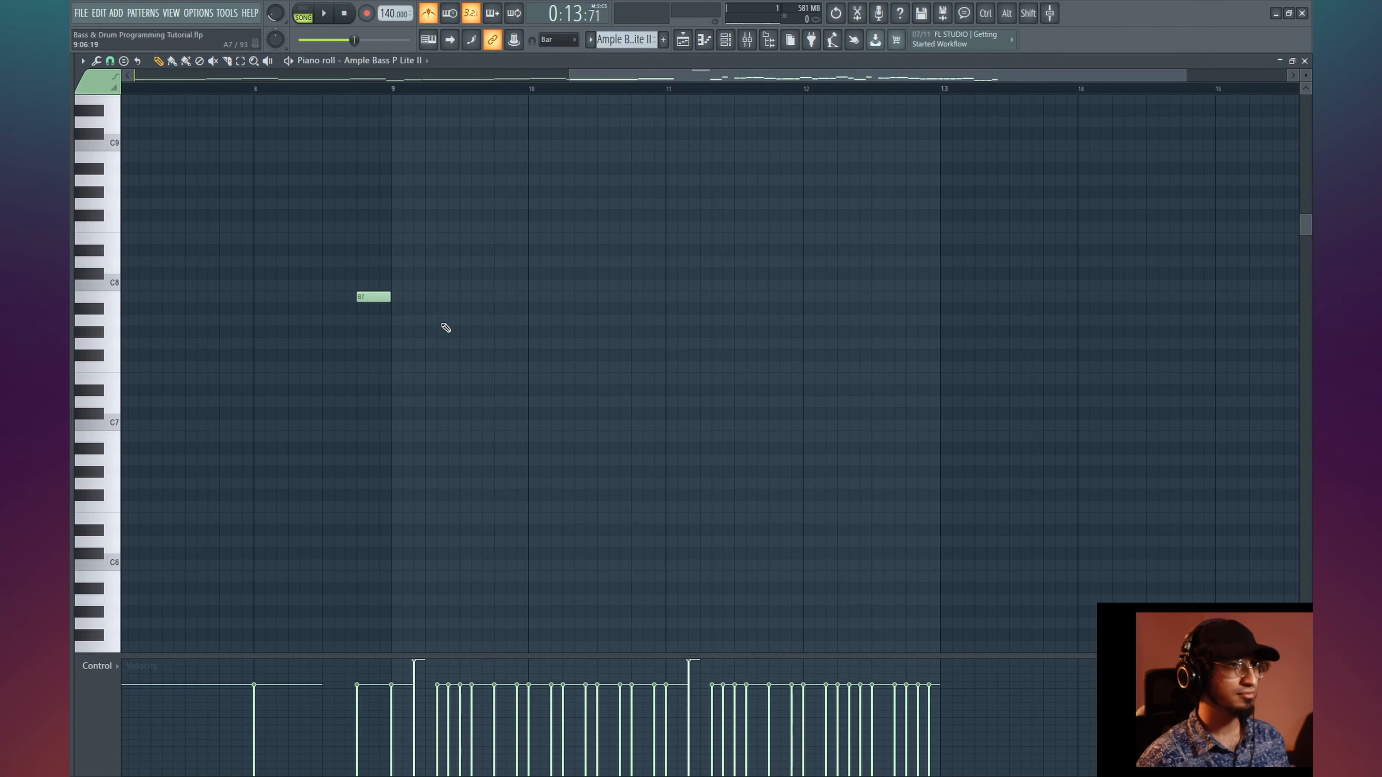
left_click(442, 321)
scroll(859, 353, "down", 4)
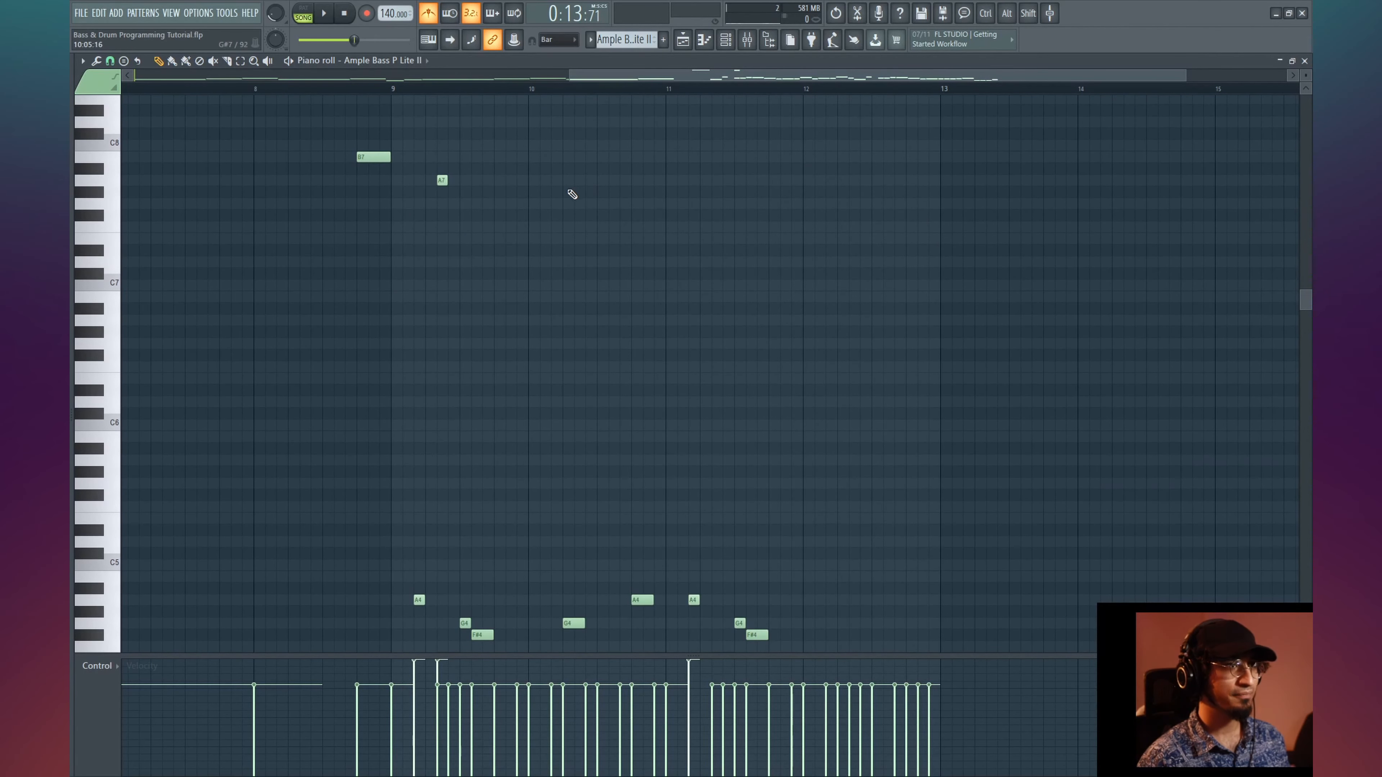
left_click_drag(442, 180, 429, 176)
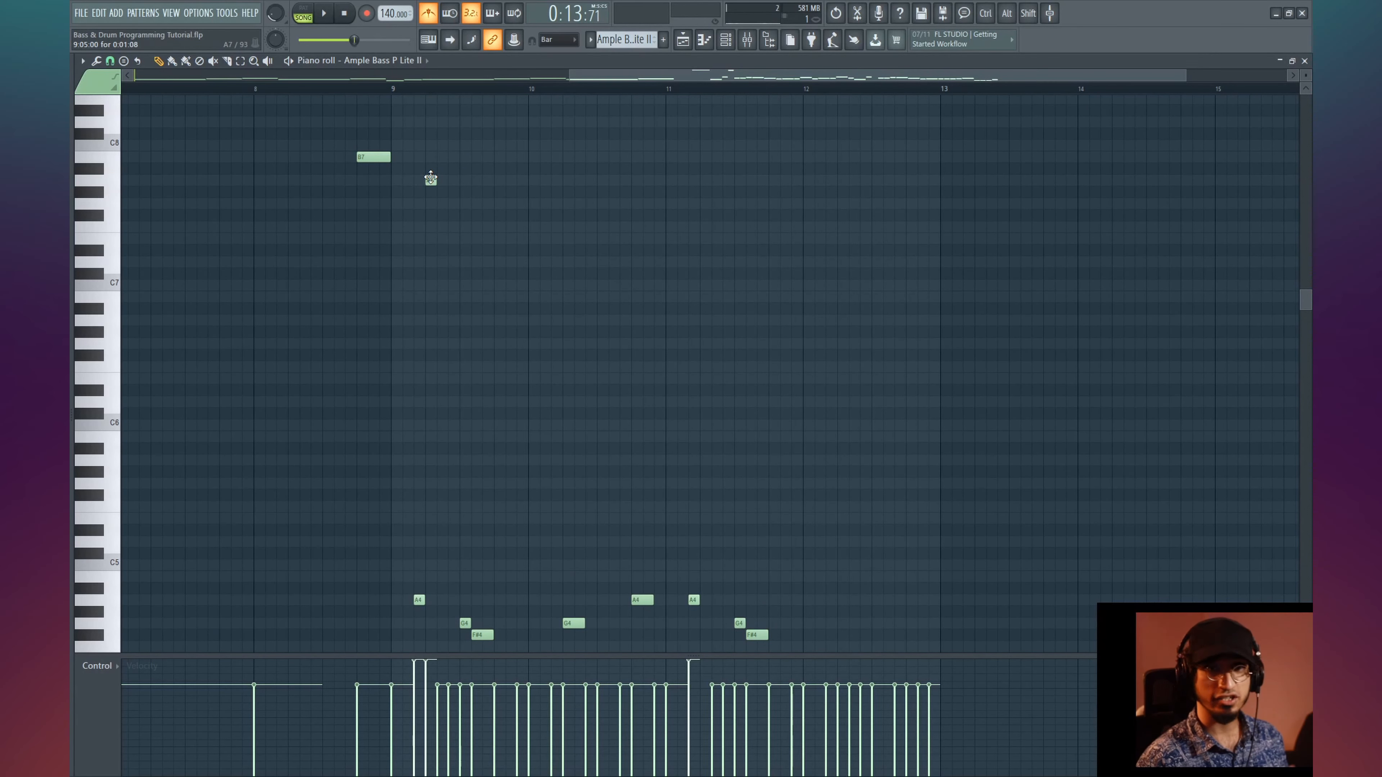
scroll(527, 198, "down", 6)
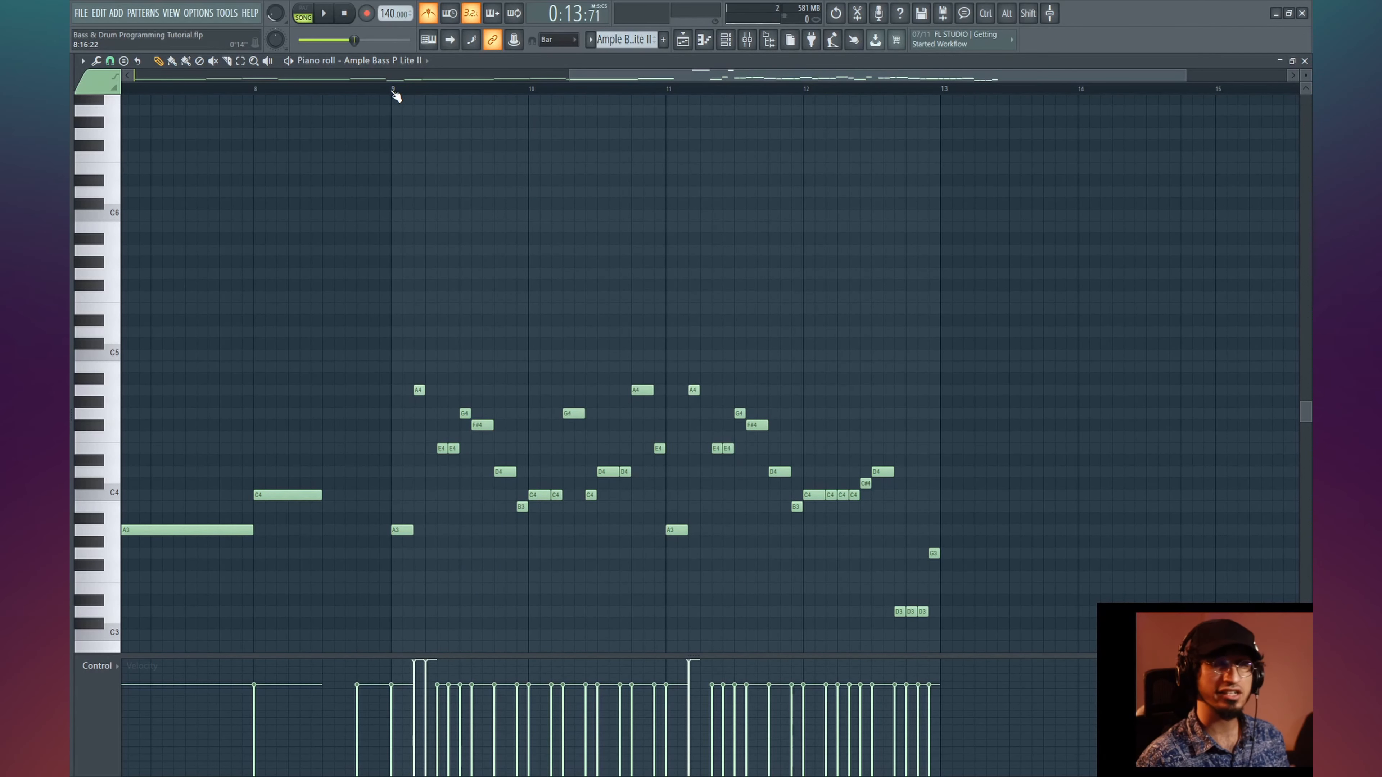
- Compare playback from bar 9 with and without the A7 note, keeping the note in place
key("space")
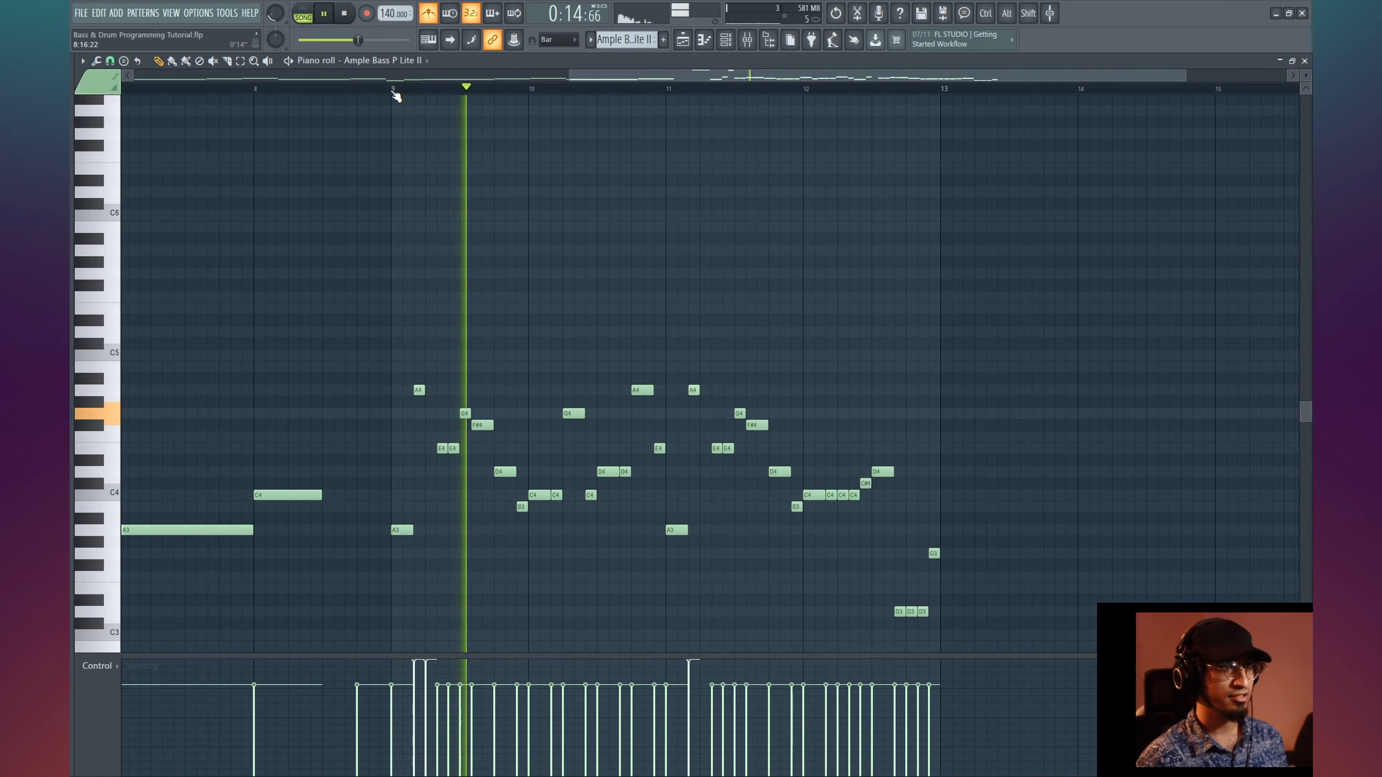
key("space")
key("space")
scroll(517, 163, "up", 6)
key("space")
key("space")
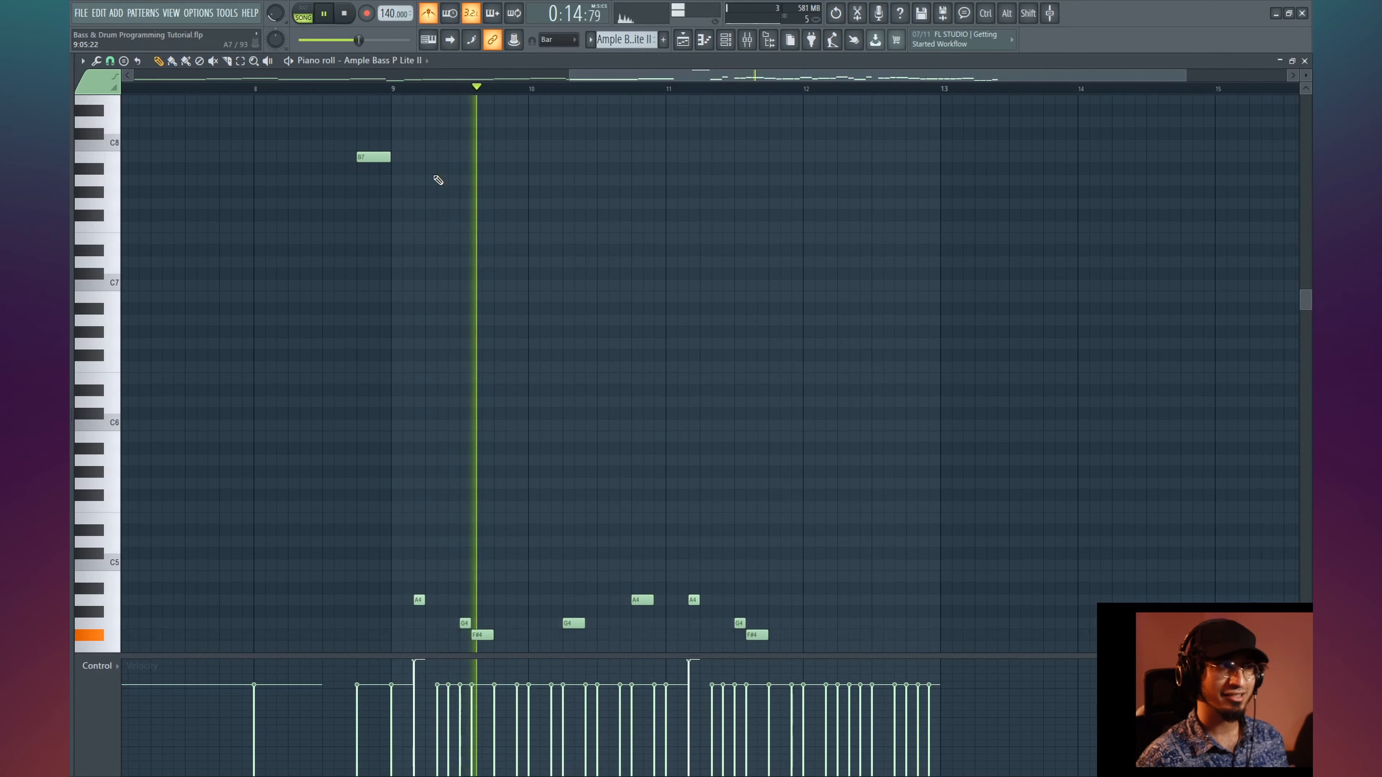
key("space")
key("ctrl+z")
key("space")
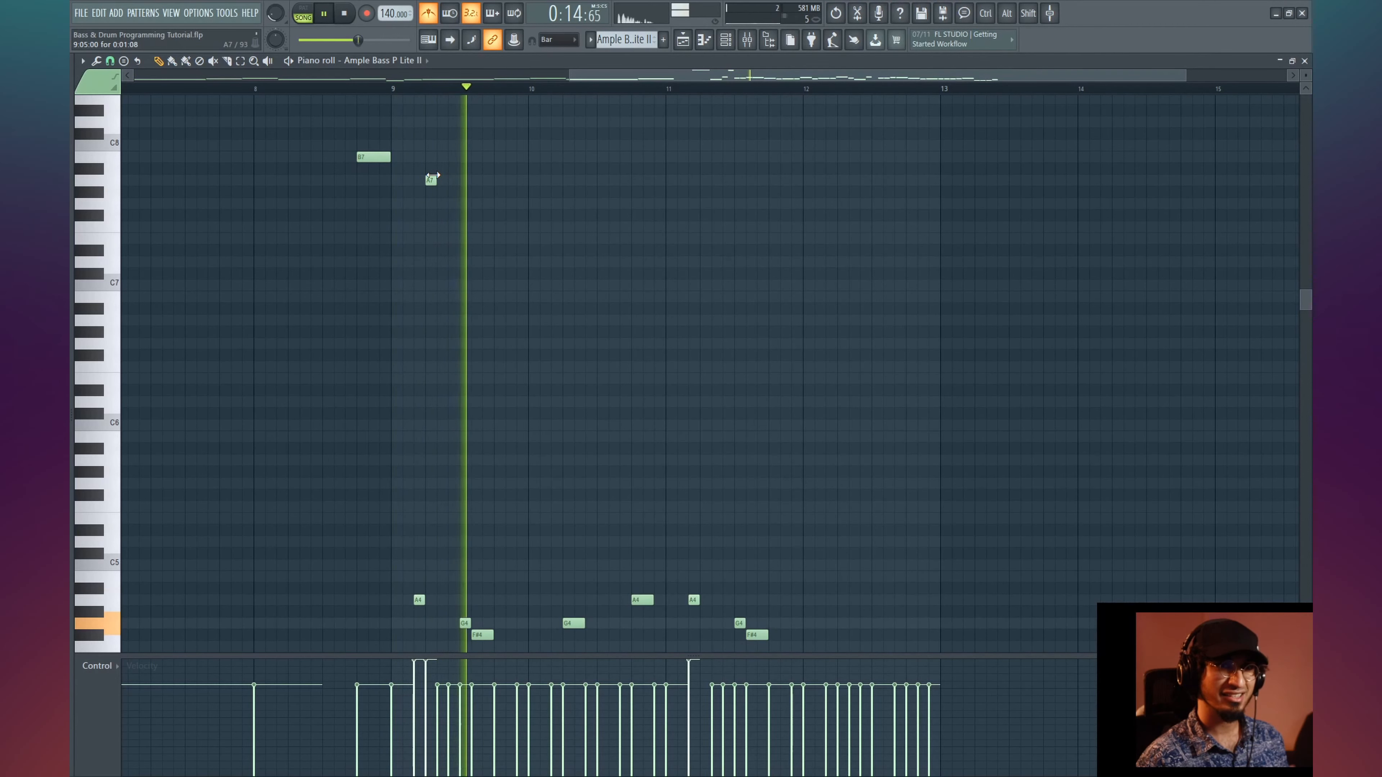
key("space")
- Copy bar 9's A7 note to bar 11 at 11:05:00, directly after the accented A4 note
left_click(555, 180)
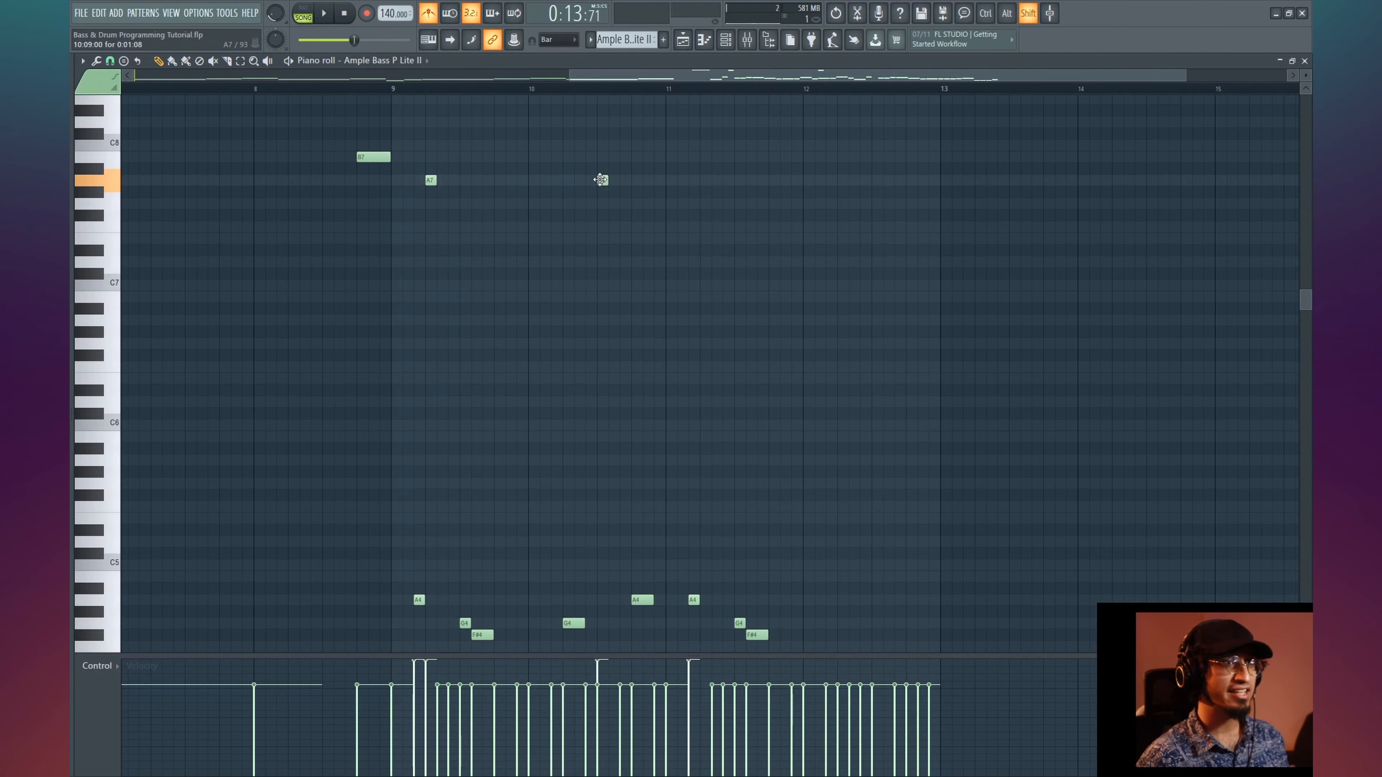
left_click_drag(601, 179, 705, 176)
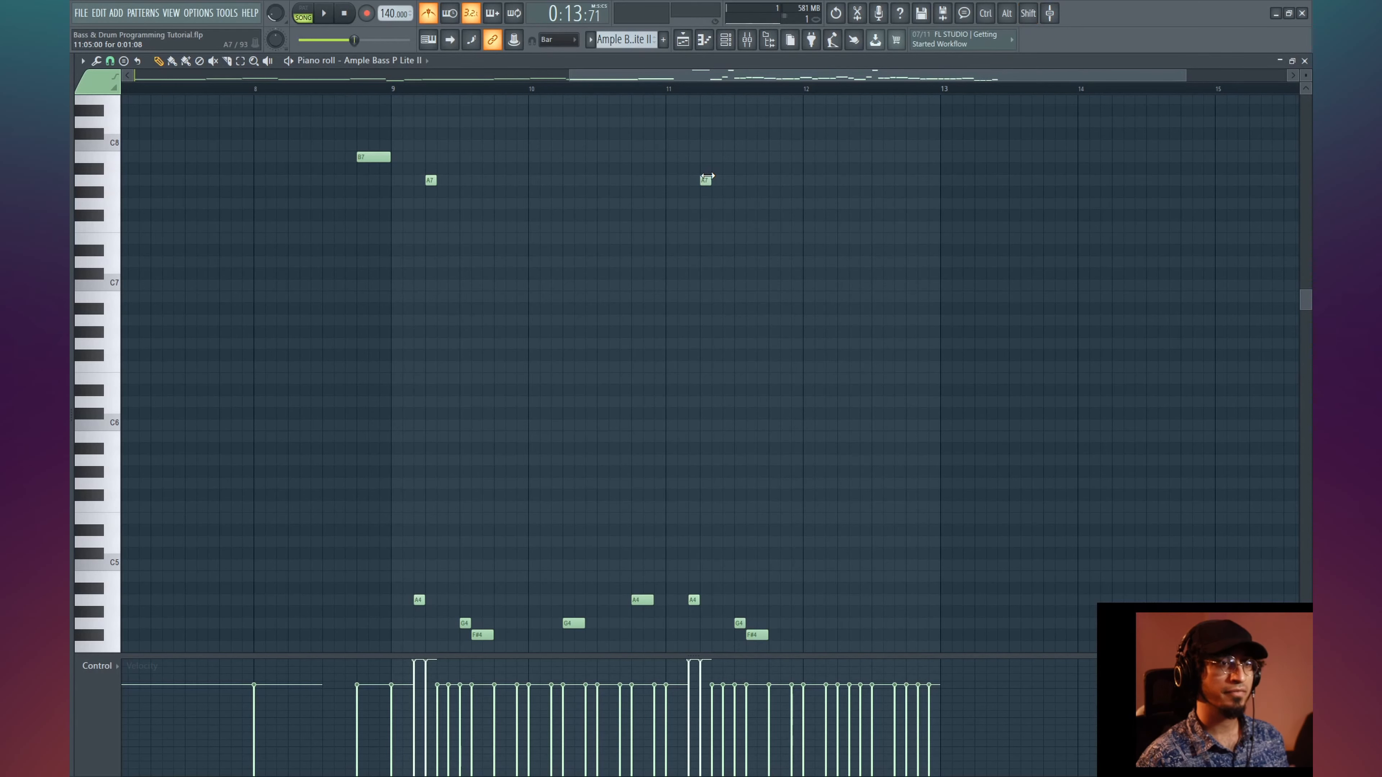
scroll(729, 177, "down", 3)
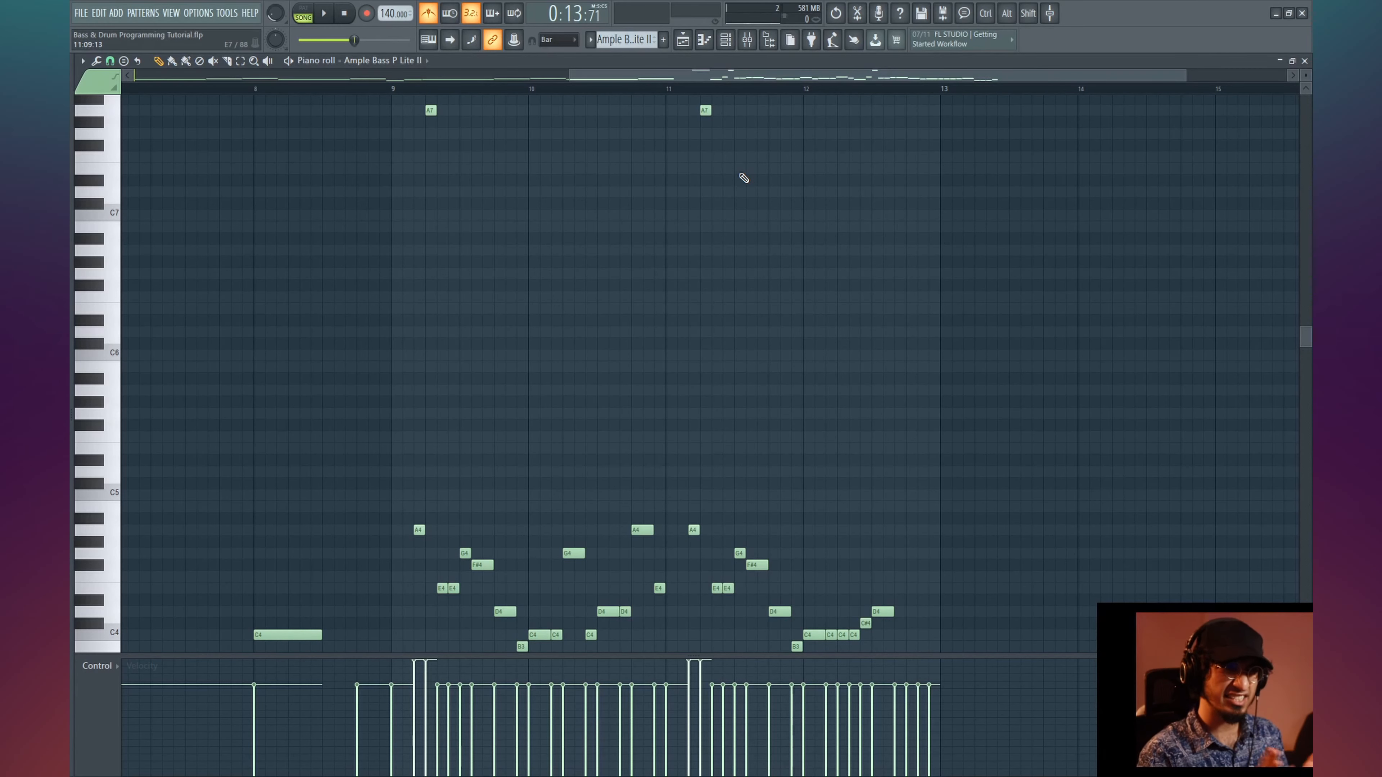
scroll(399, 91, "down", 2)
scroll(734, 210, "down", 5)
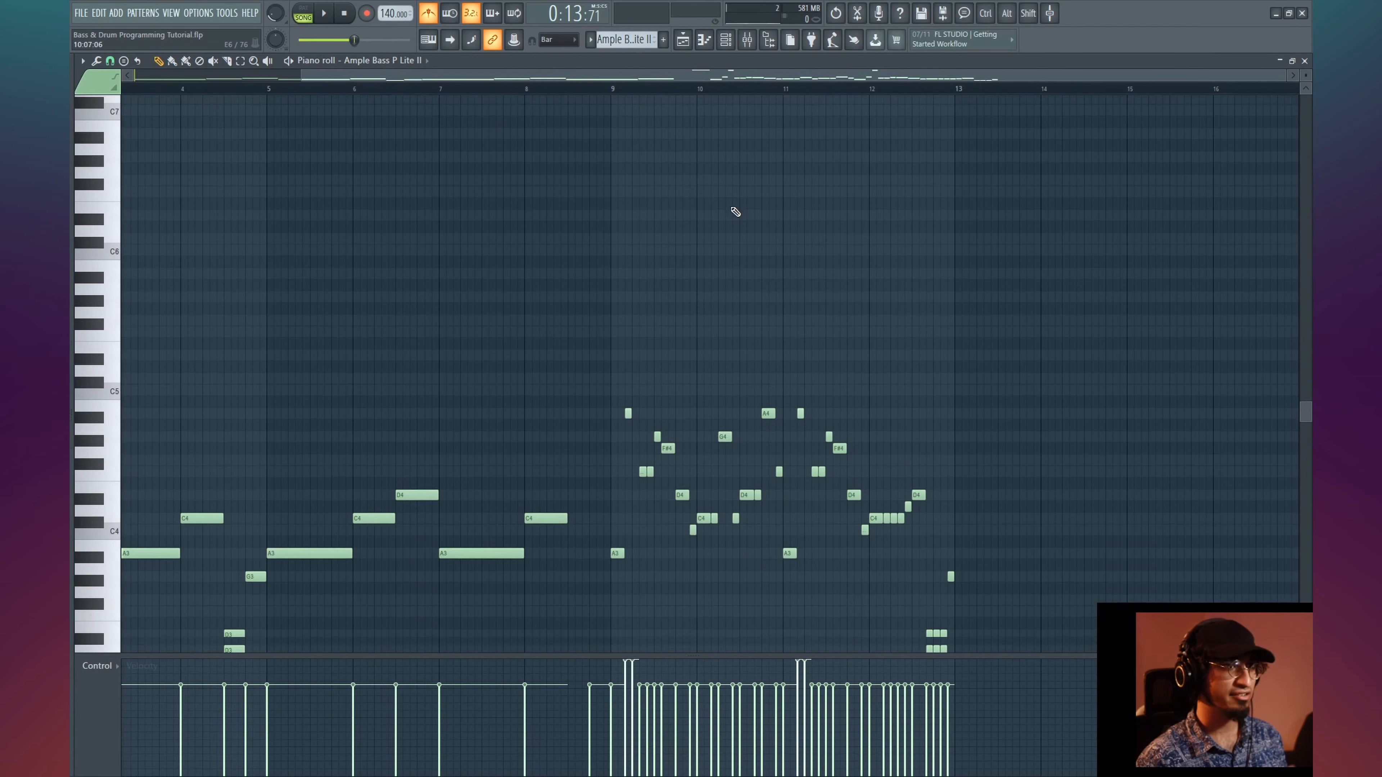
- Play the bass part from bar 9 through the end of bar 12
scroll(689, 109, "up", 5)
key("space")
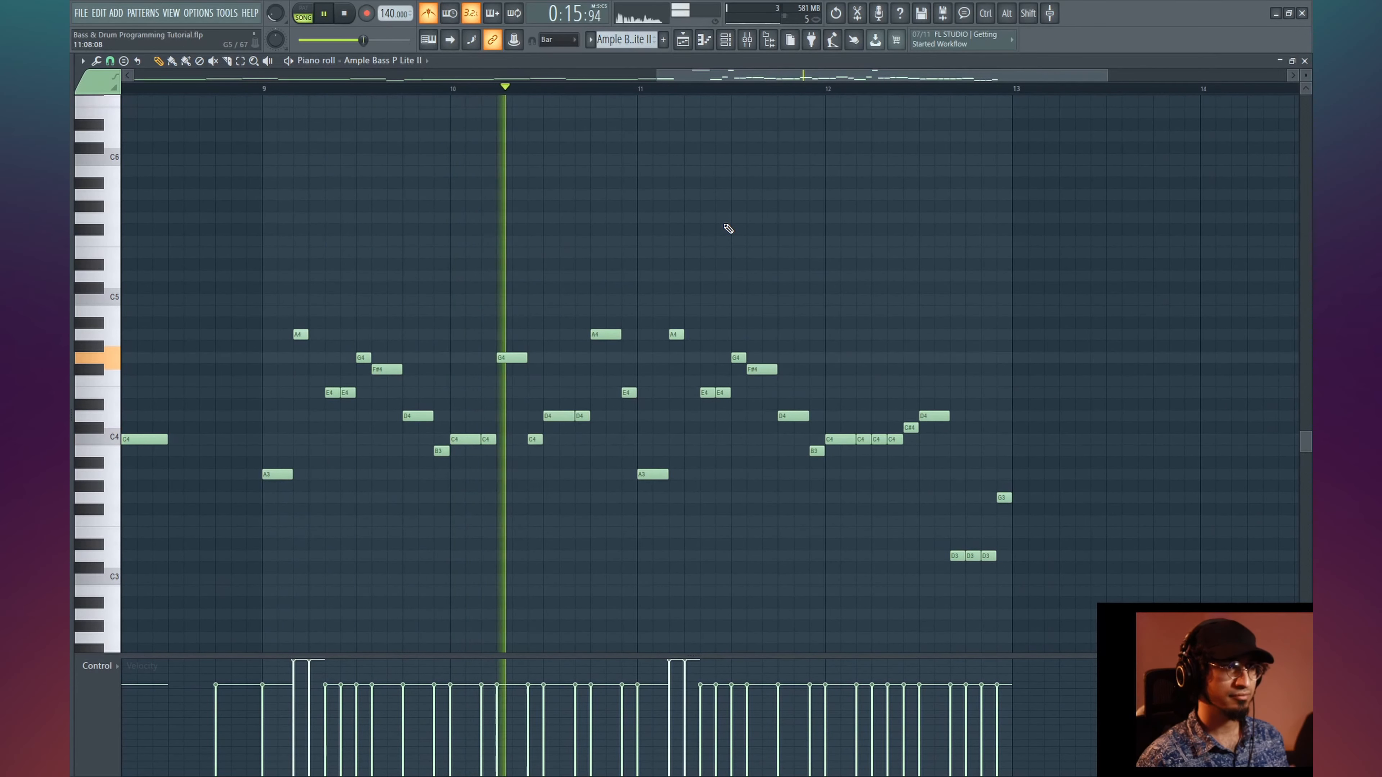
key("space")
key("space")
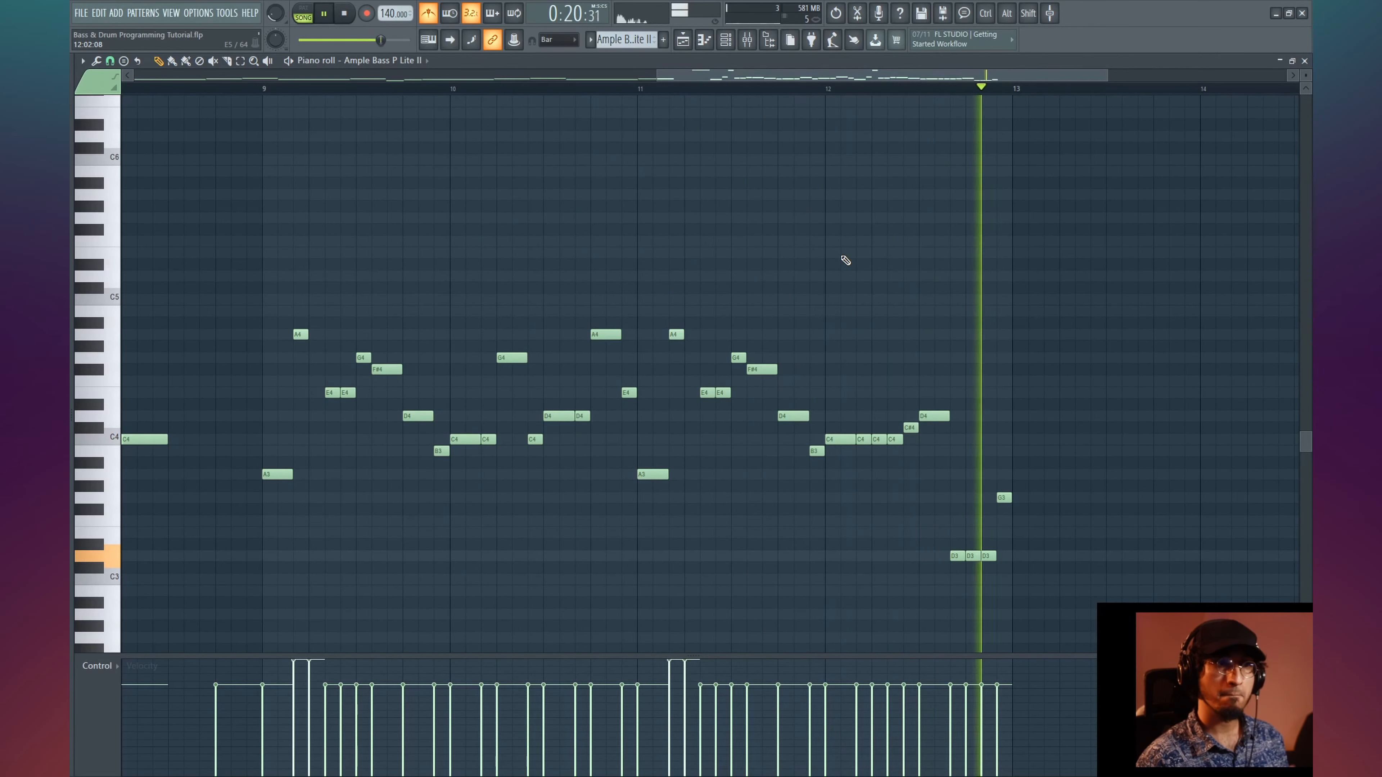
key("space")
- Duplicate all notes of bars 9–12, including the high A7 notes, into bars 13–16 and clear the selection
scroll(996, 242, "down", 4)
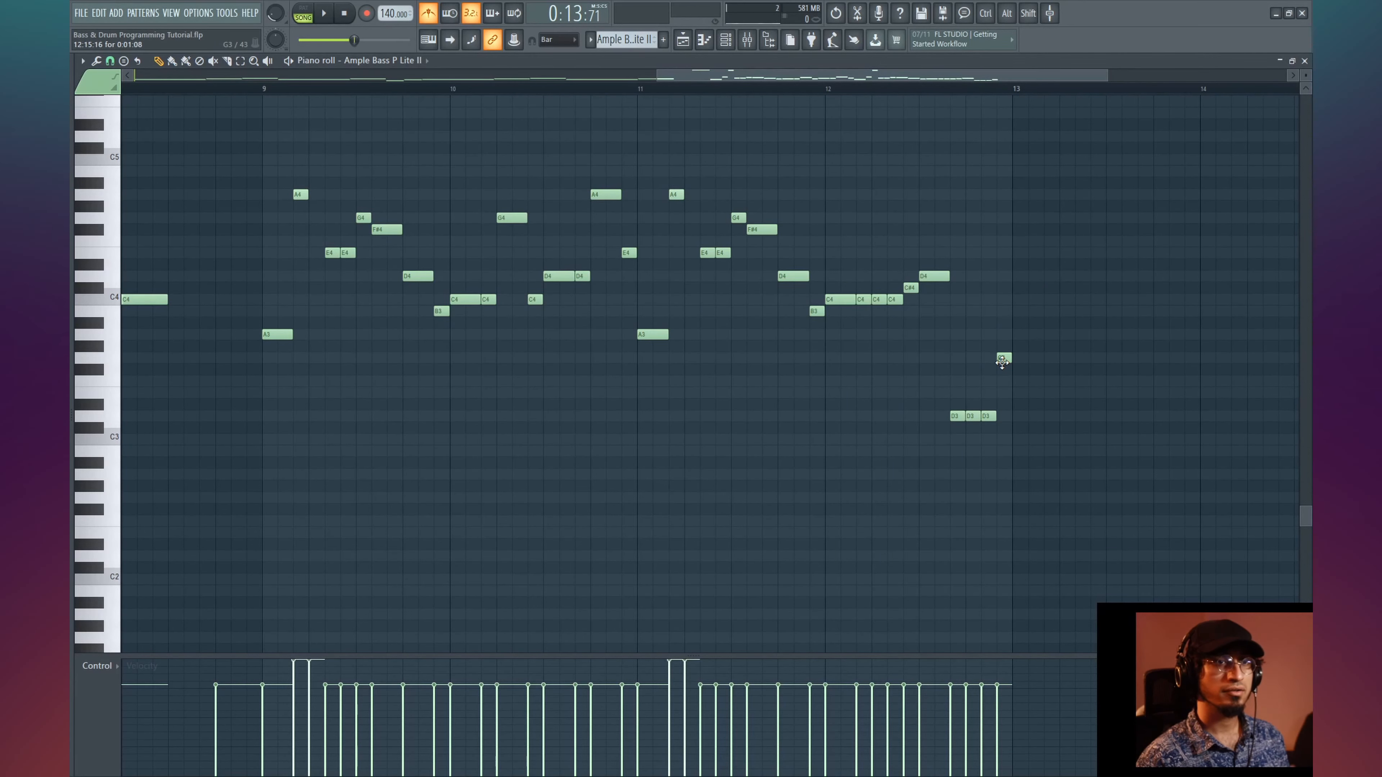
left_click(1001, 359)
left_click_drag(1110, 109, 251, 493)
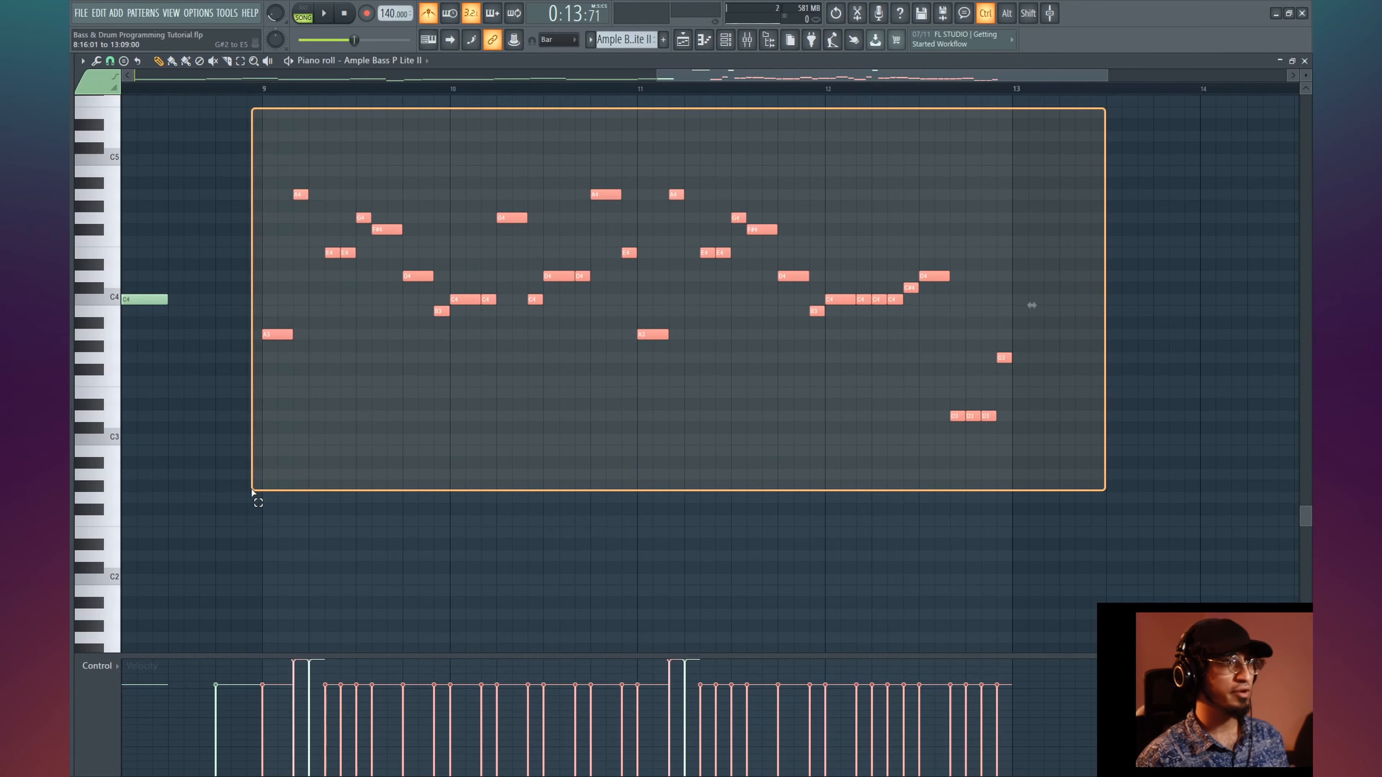
scroll(870, 317, "up", 16)
left_click_drag(871, 270, 1027, 435)
scroll(444, 463, "down", 12)
scroll(968, 85, "down", 6)
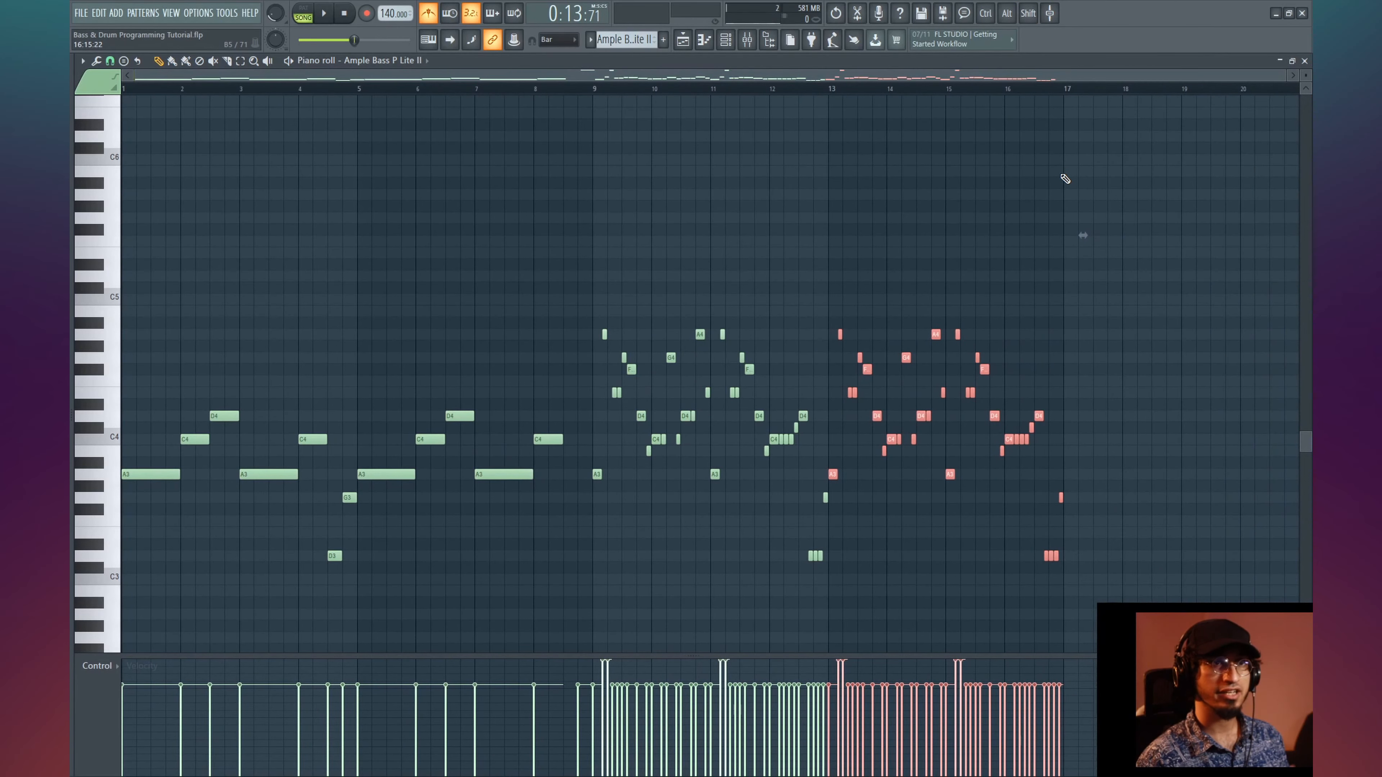
key("ctrl+d")
scroll(678, 221, "down", 1)
scroll(678, 222, "right", 1)
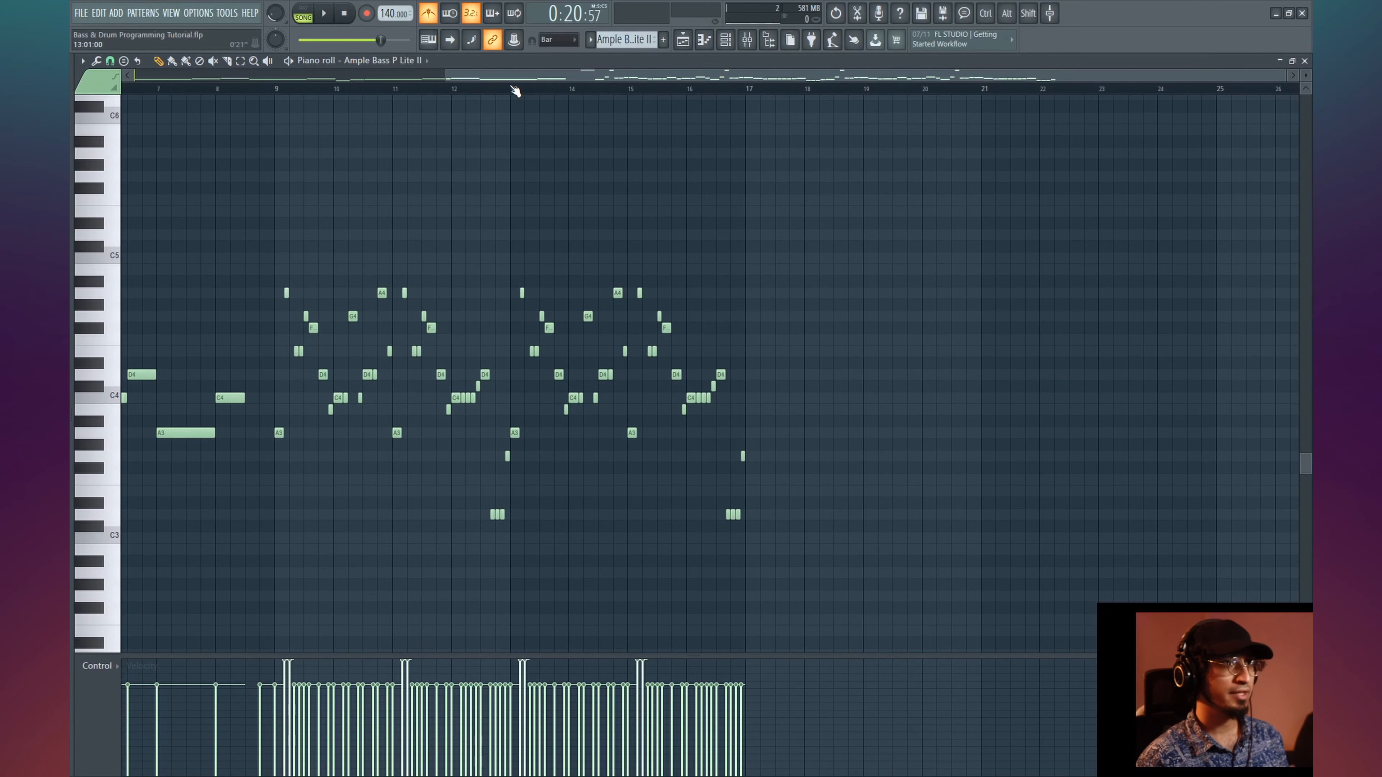
- Play the duplicated bass part from bar 13 and replay its ending from bar 16
scroll(517, 90, "up", 4)
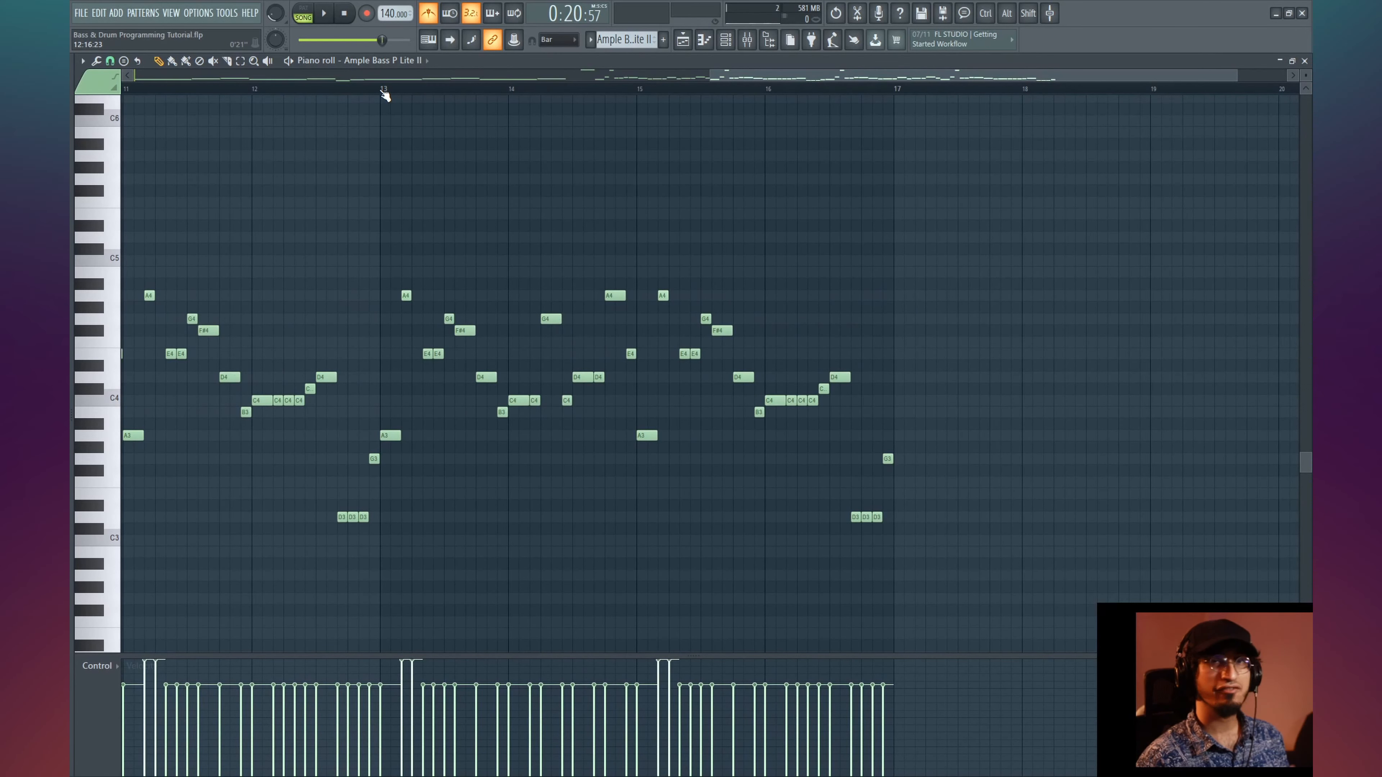
key("space")
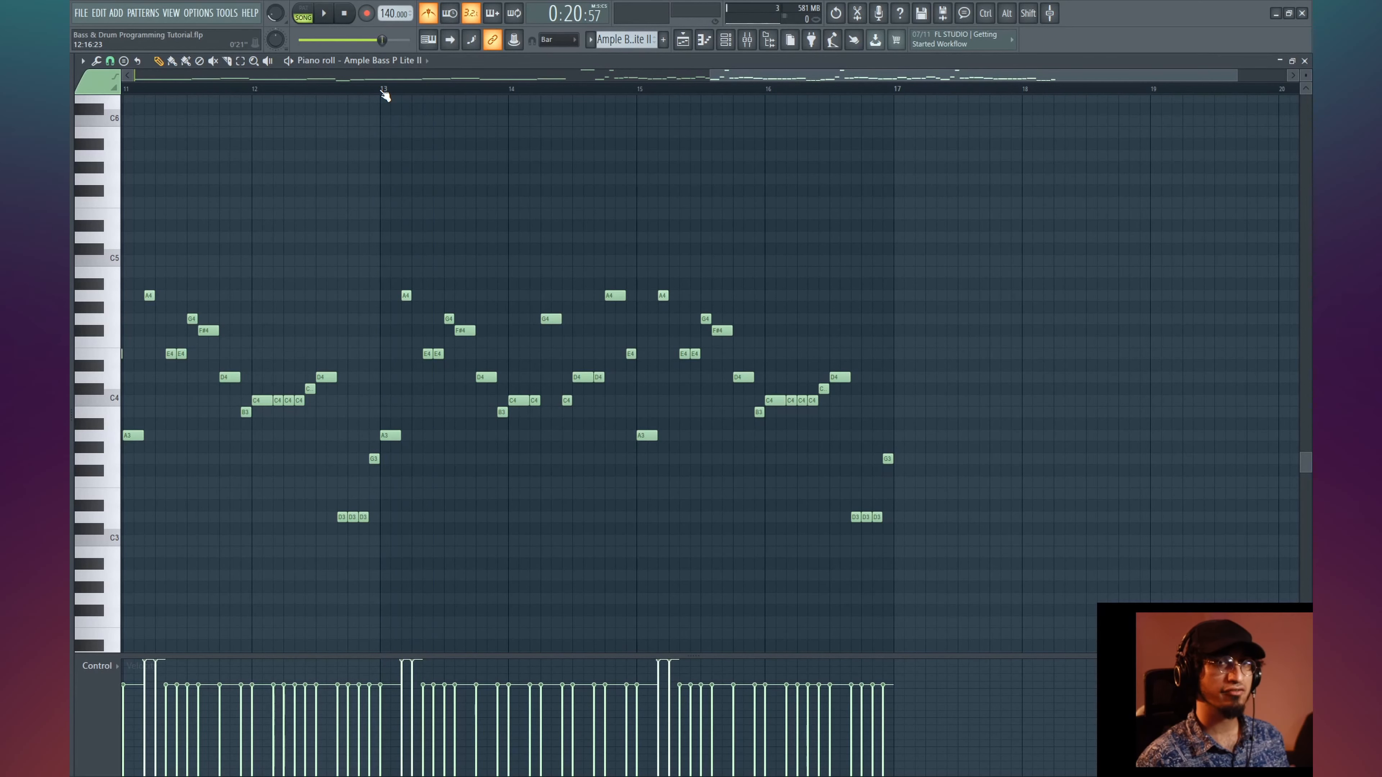
key("space")
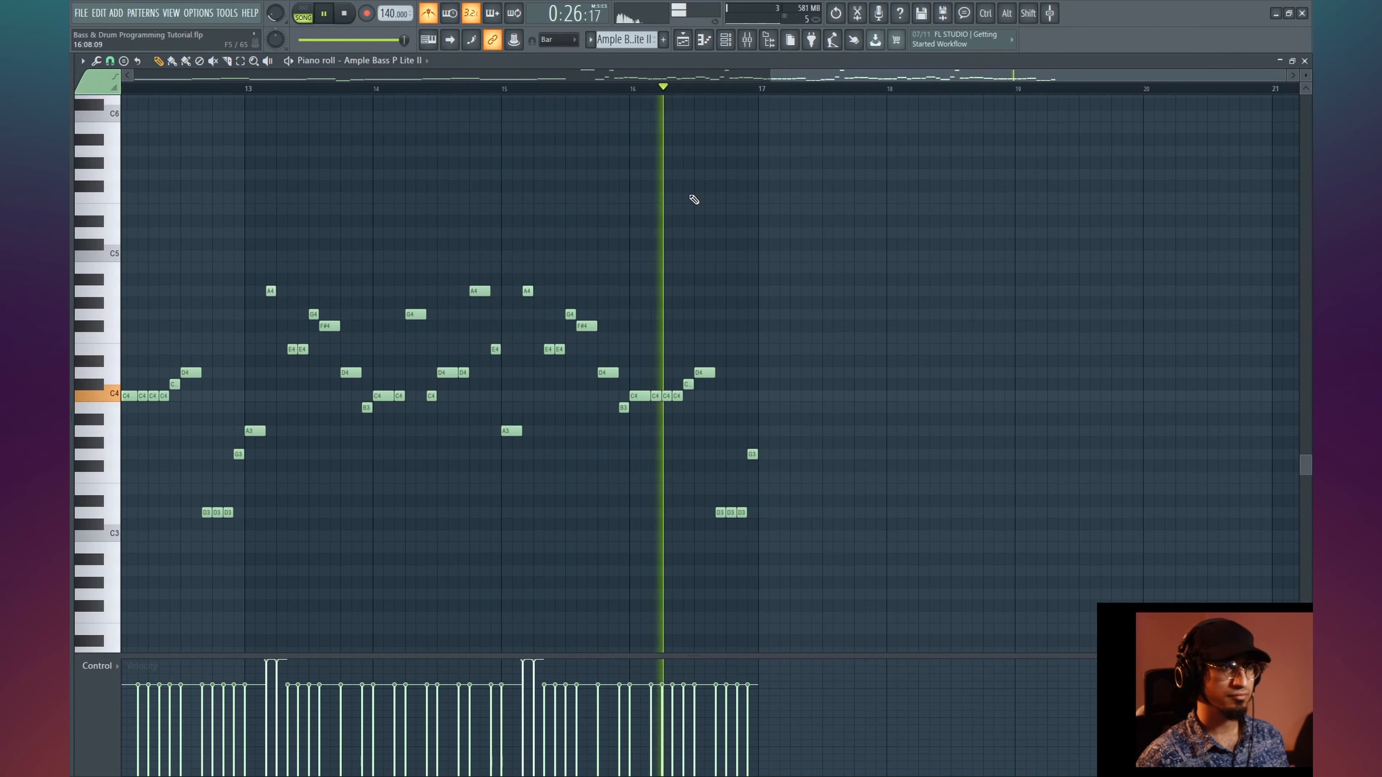
key("space")
key("space")
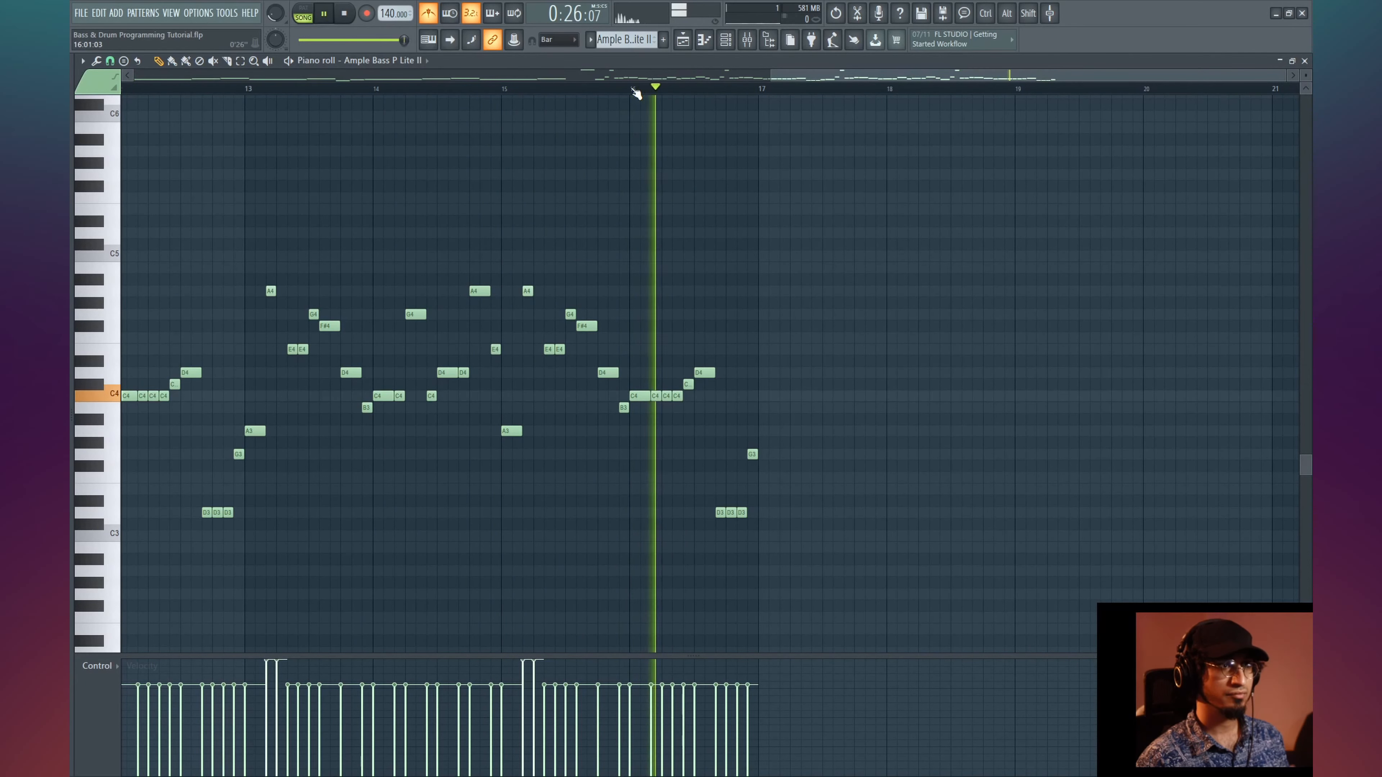
key("space")
- Replace bar 16's bass notes with a short and a longer C4, copy the pair to D4 in the bar's second half, and play it
left_click_drag(844, 274, 652, 556)
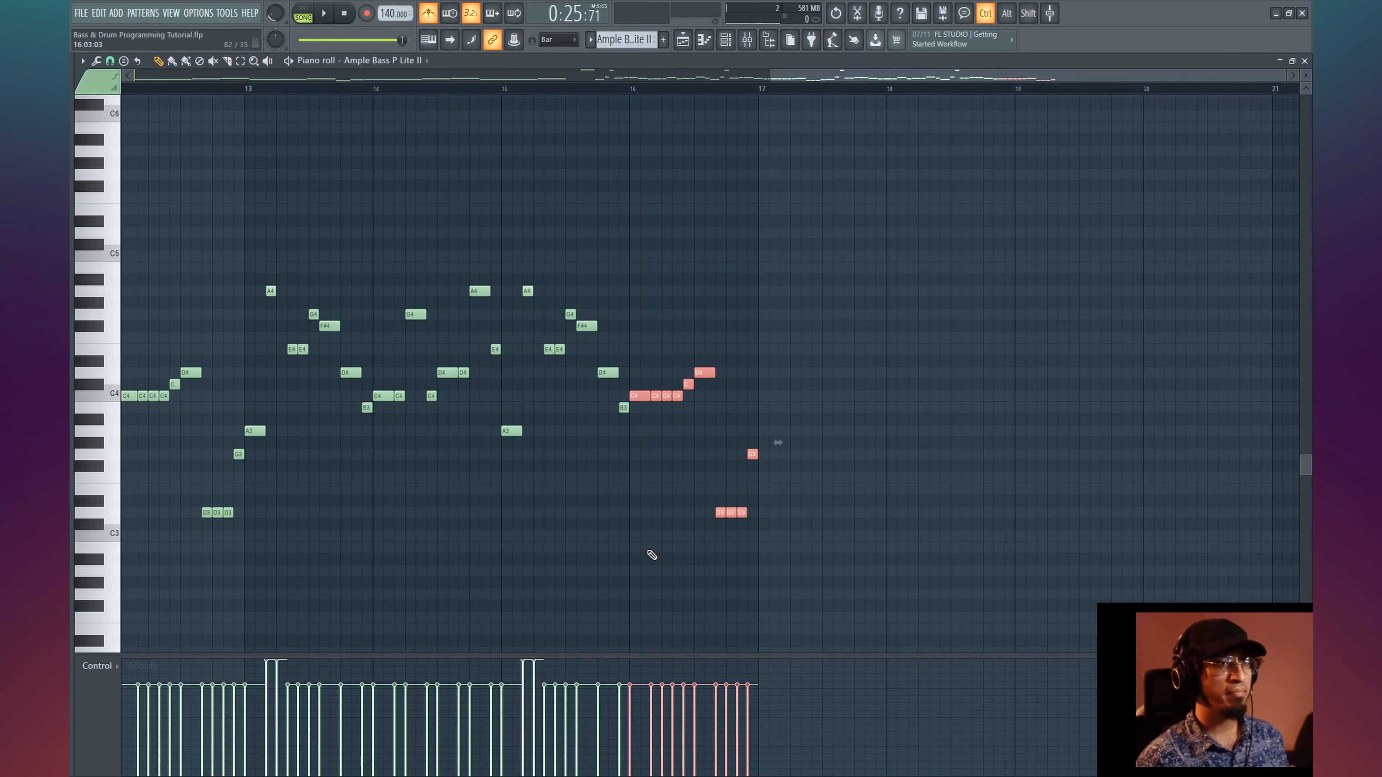
key("Delete")
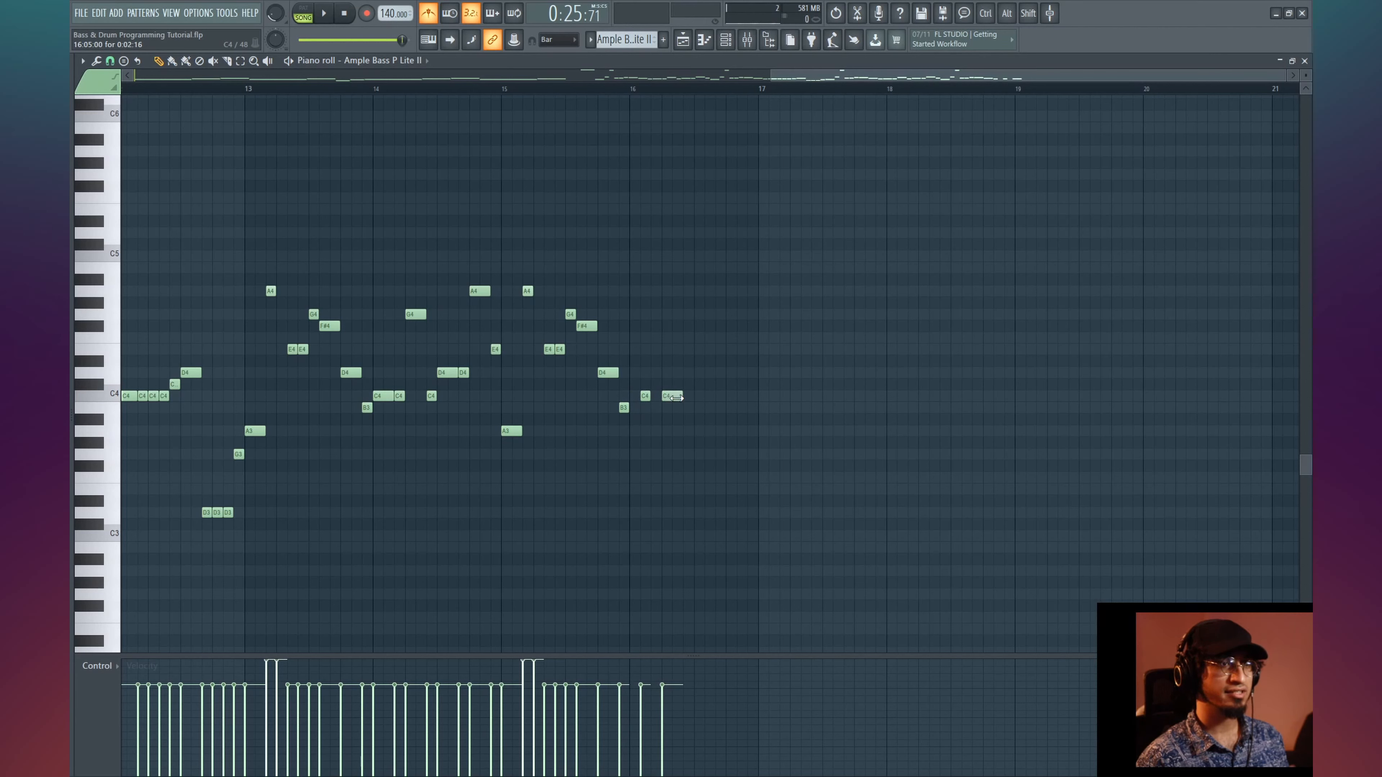
left_click_drag(685, 401, 633, 419)
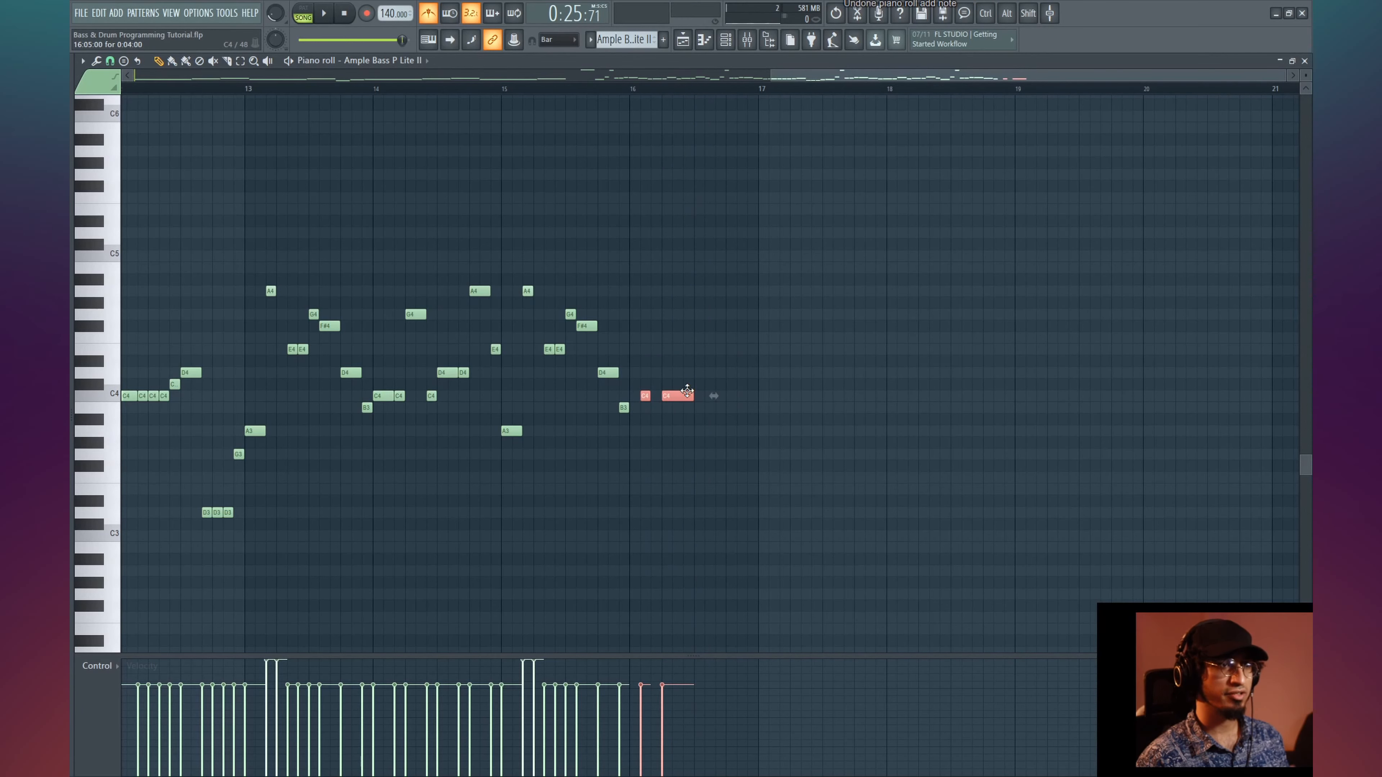
left_click_drag(740, 365, 751, 364)
key("space")
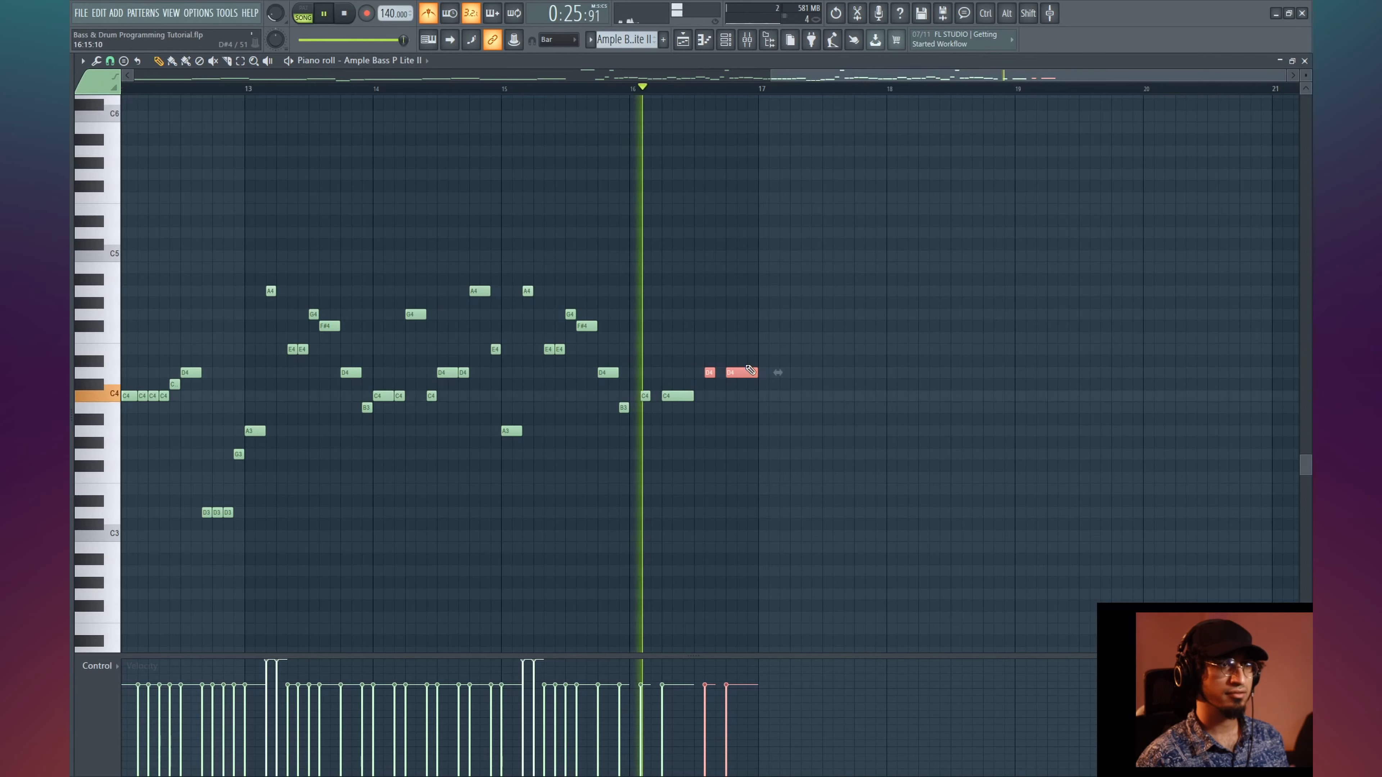
key("space")
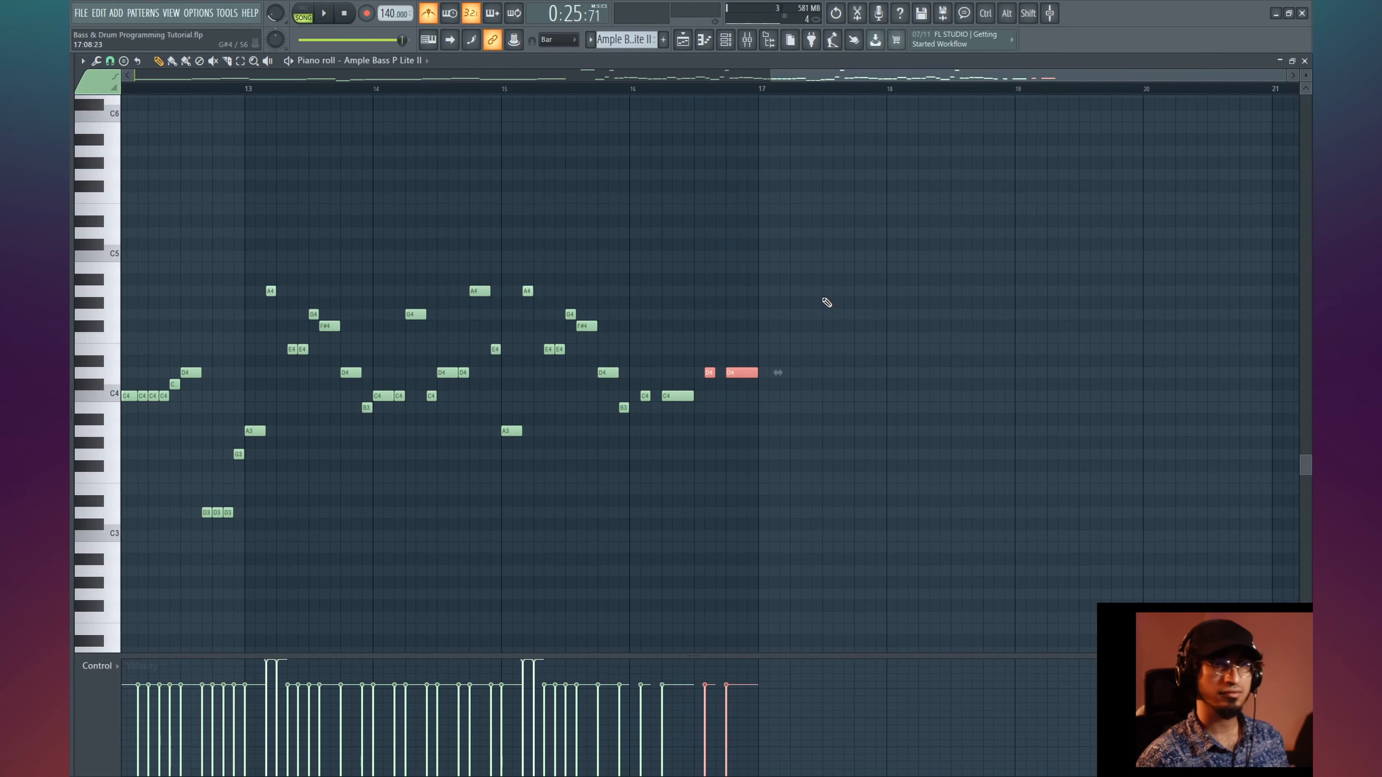
- Copy bar 16's C4 and D4 notes a fifth higher to G4 and A4, keeping the originals, and play the bar
left_click_drag(827, 309, 680, 350)
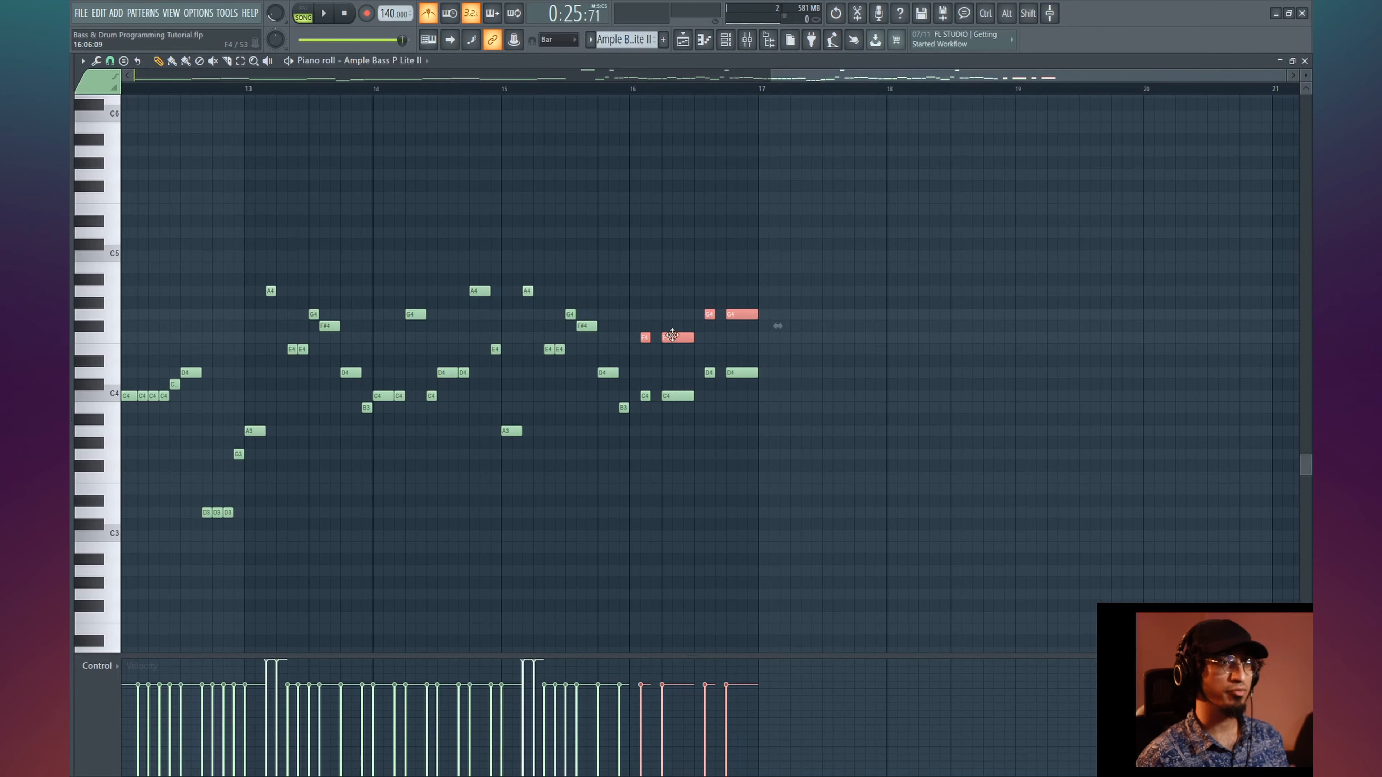
key("space")
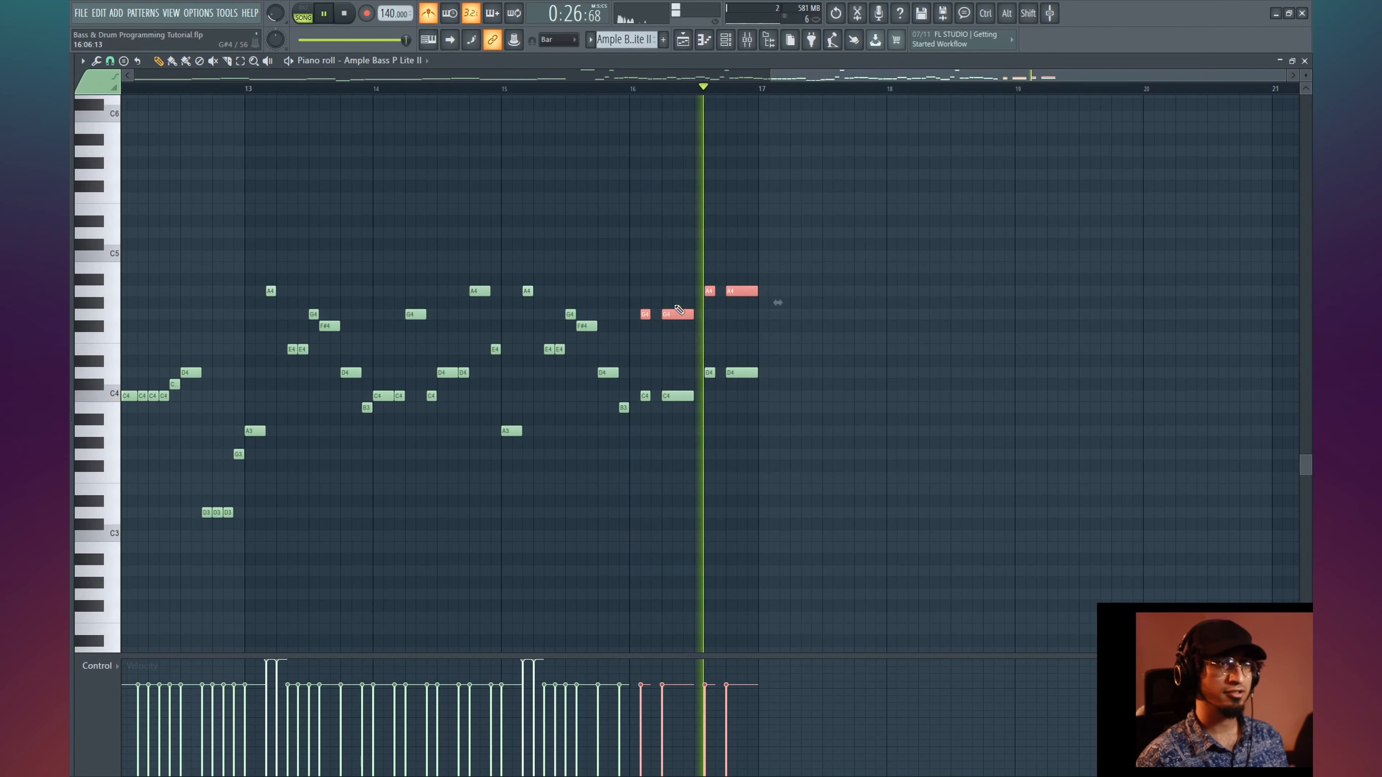
key("space")
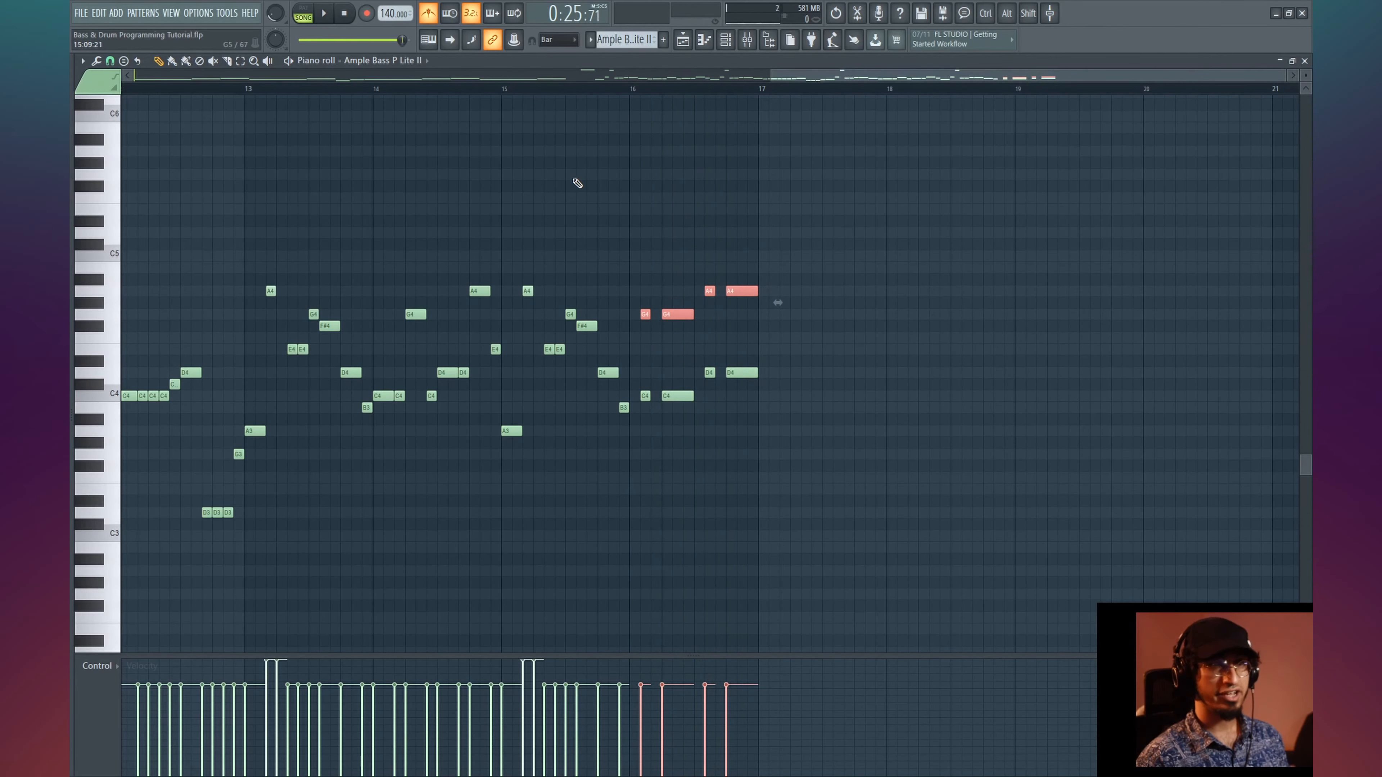
- Reset the Harmless channel's volume in the channel rack
scroll(587, 93, "down", 3)
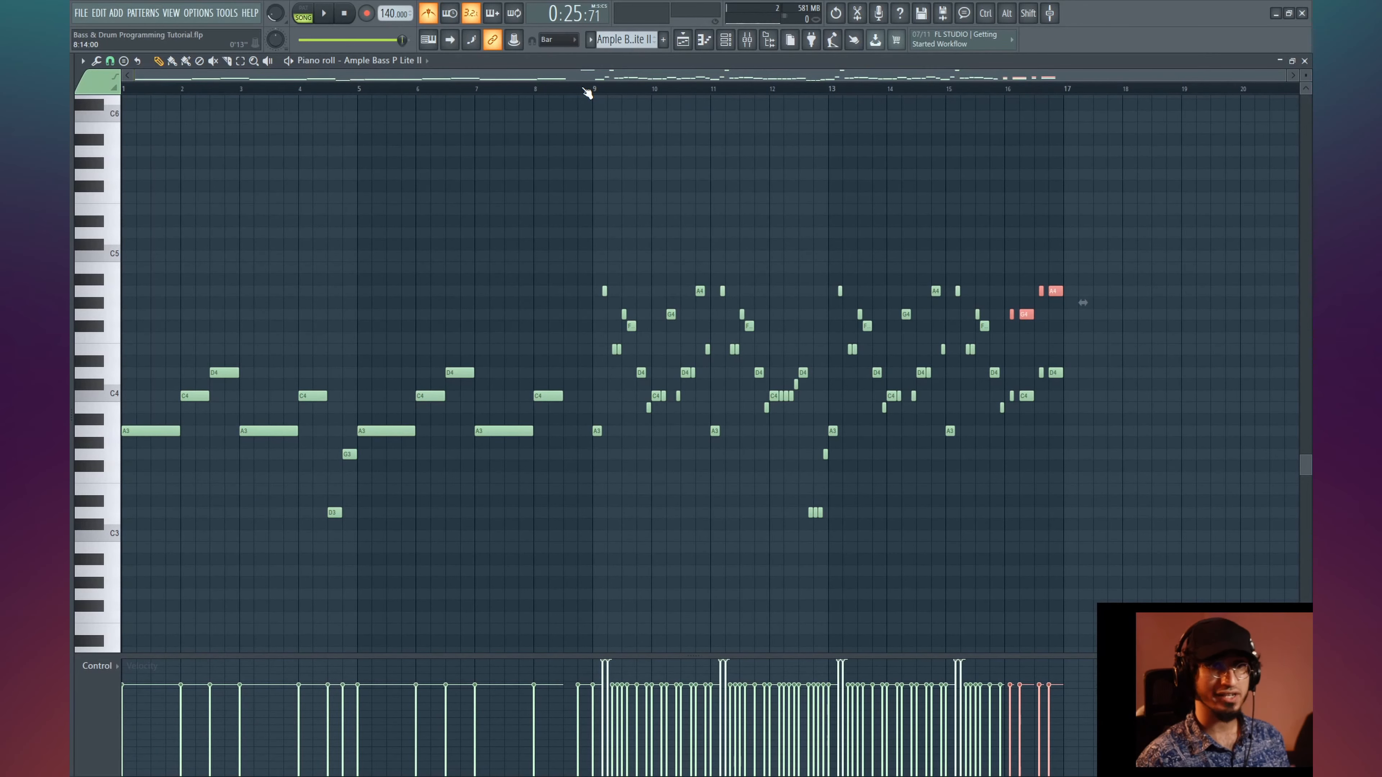
scroll(598, 95, "up", 1)
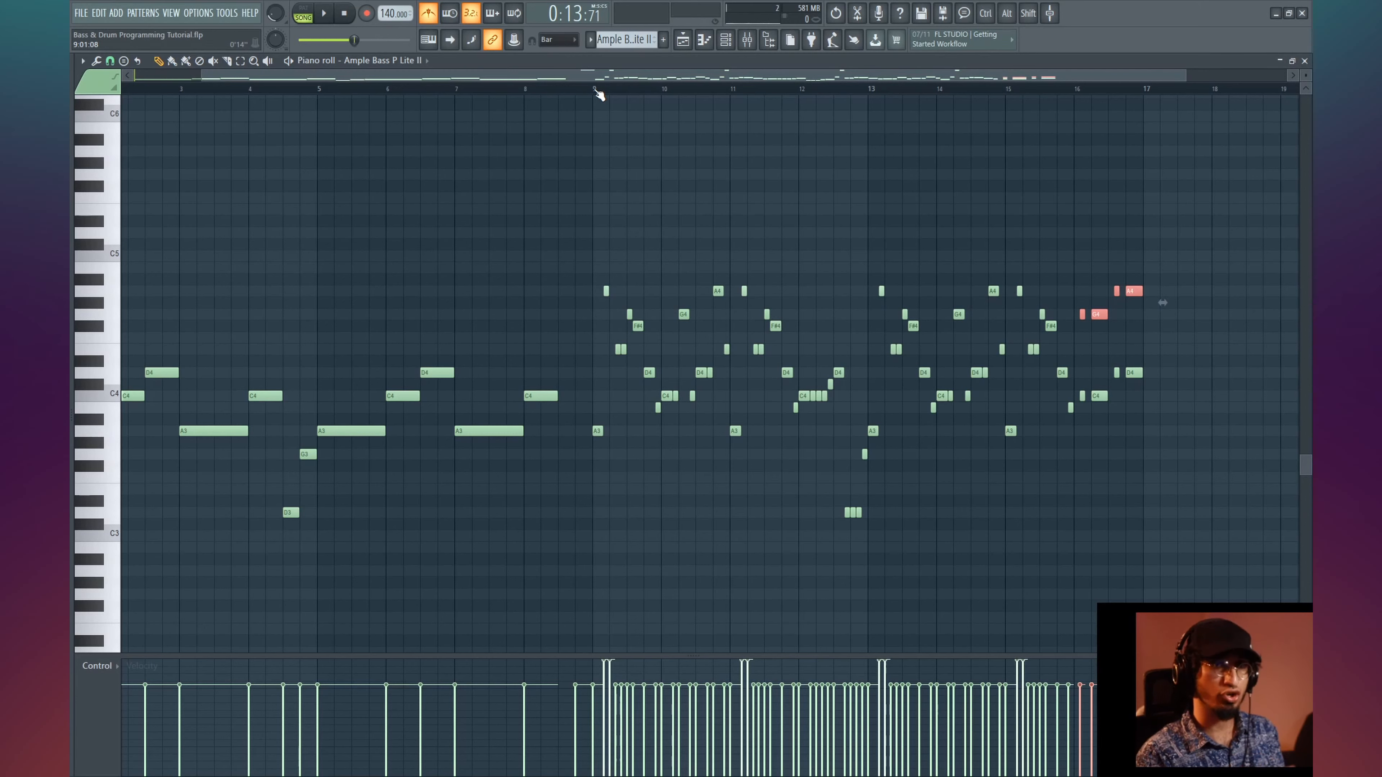
key("Tab")
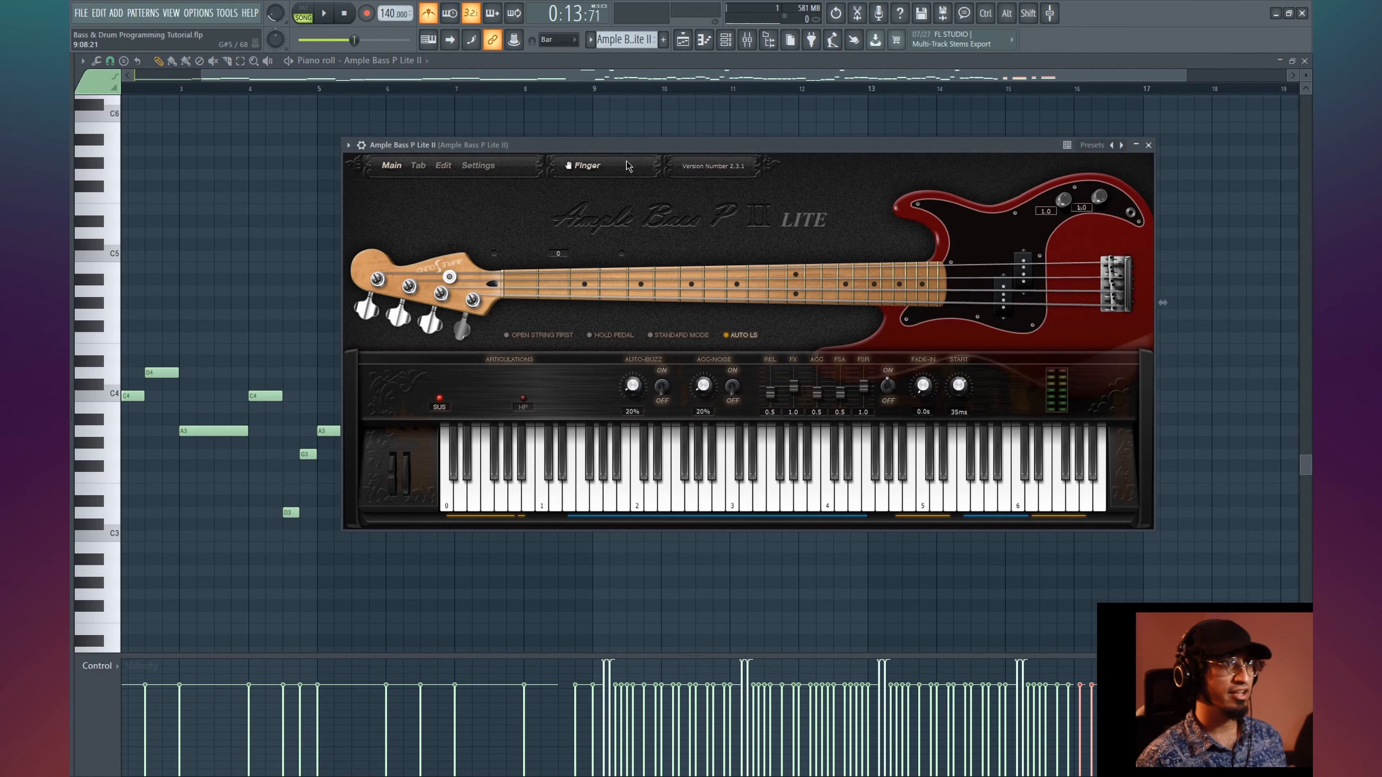
key("Tab")
right_click(108, 154)
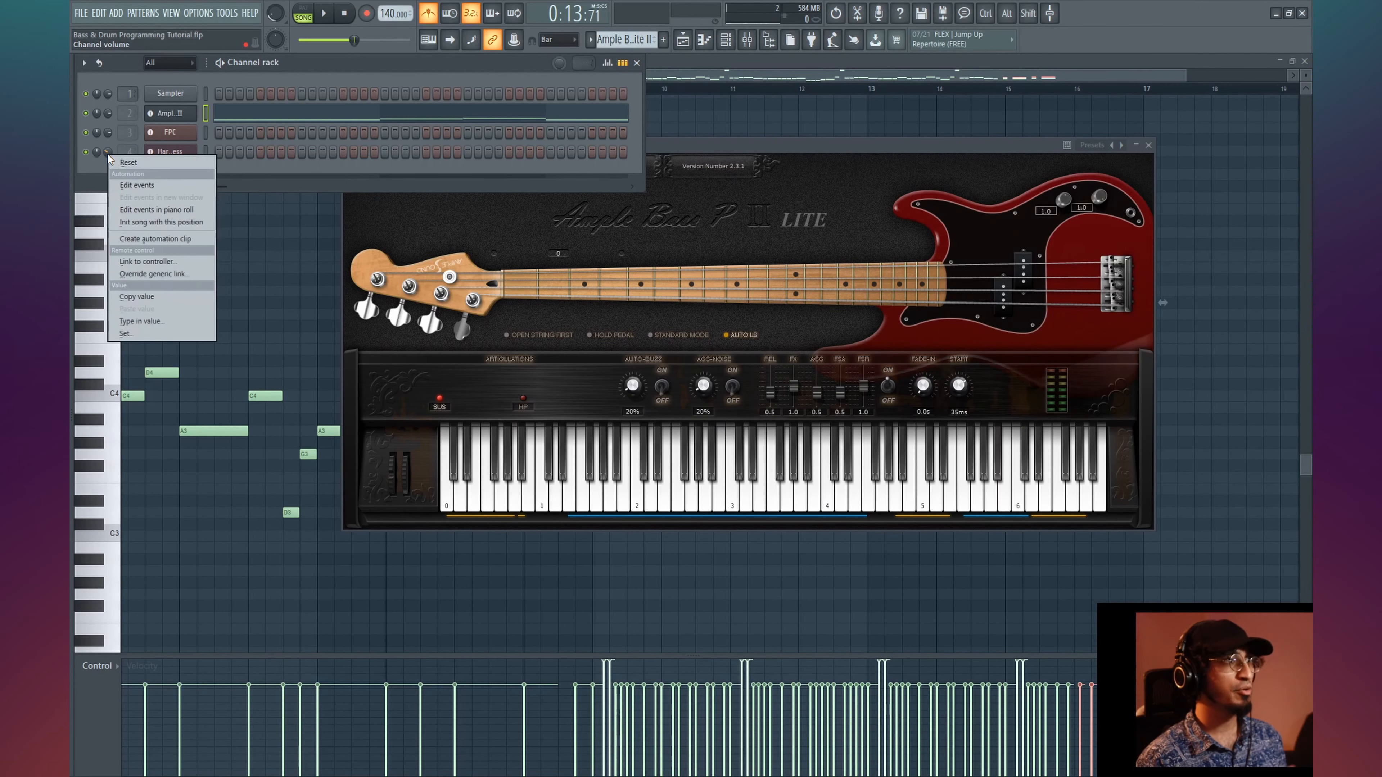
left_click(125, 163)
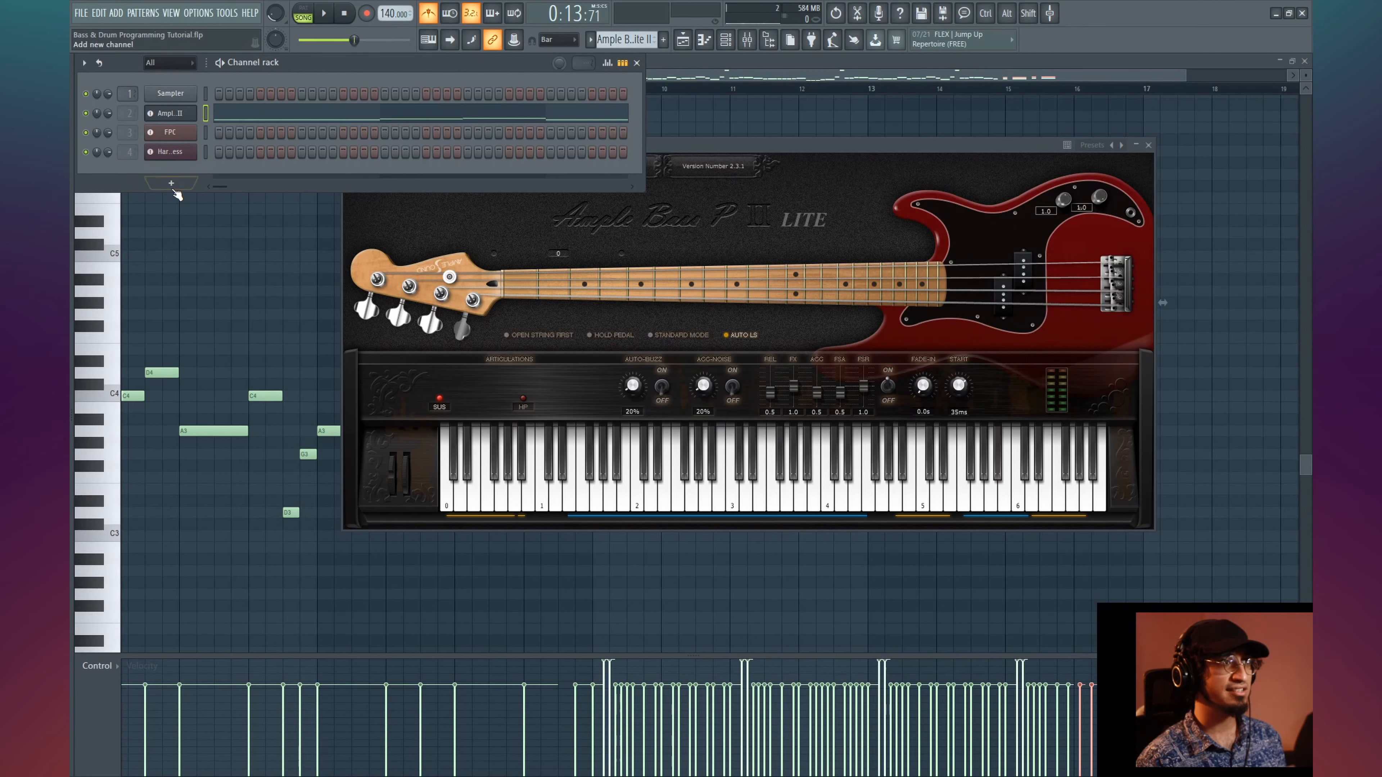
- Play the bass and chords from bar 9 and lower the Harmless mixer track to -15.0 dB
key("space")
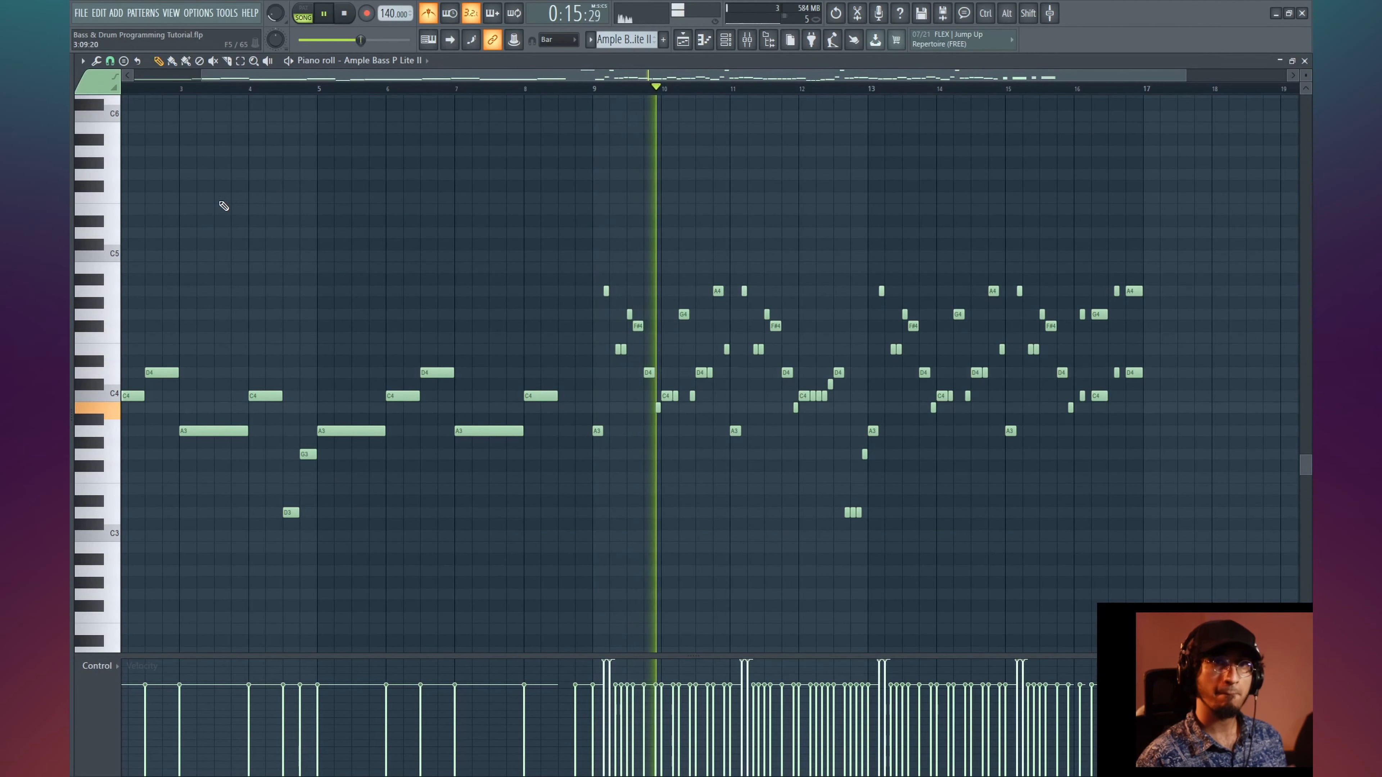
key("Tab")
key("Tab")
key("Tab")
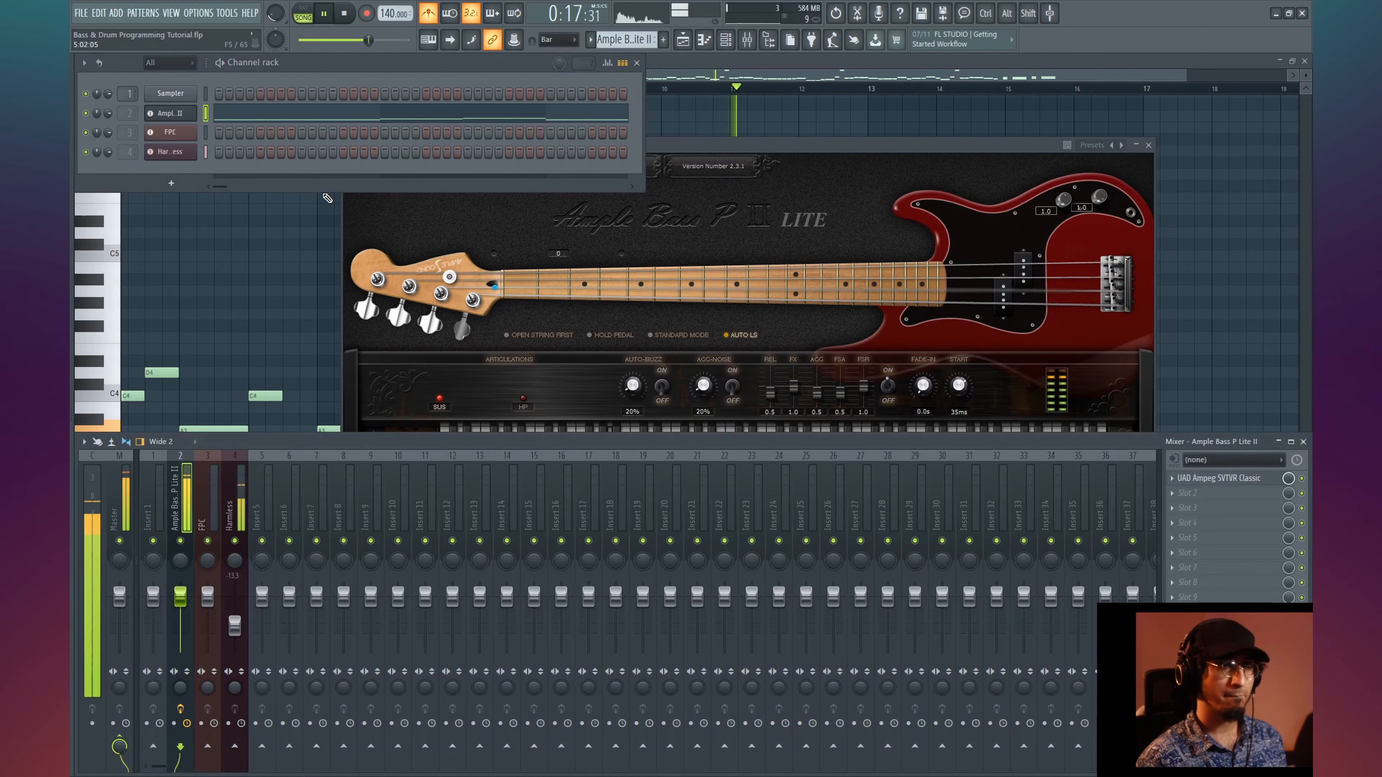
left_click_drag(234, 624, 235, 629)
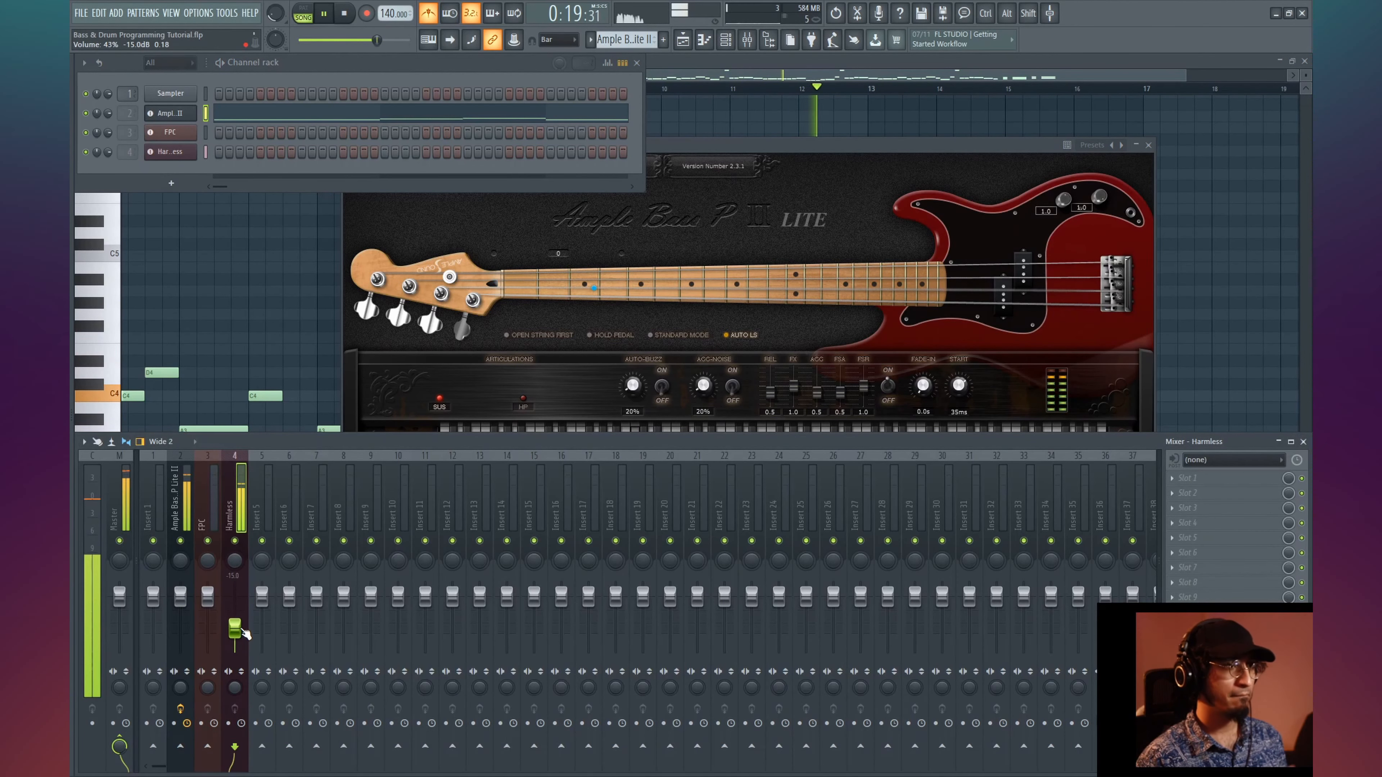
- Examine the UAD Ampeg SVTVR Classic amp on the bass mixer track, close it and the bass instrument, and return to the piano roll
left_click(185, 493)
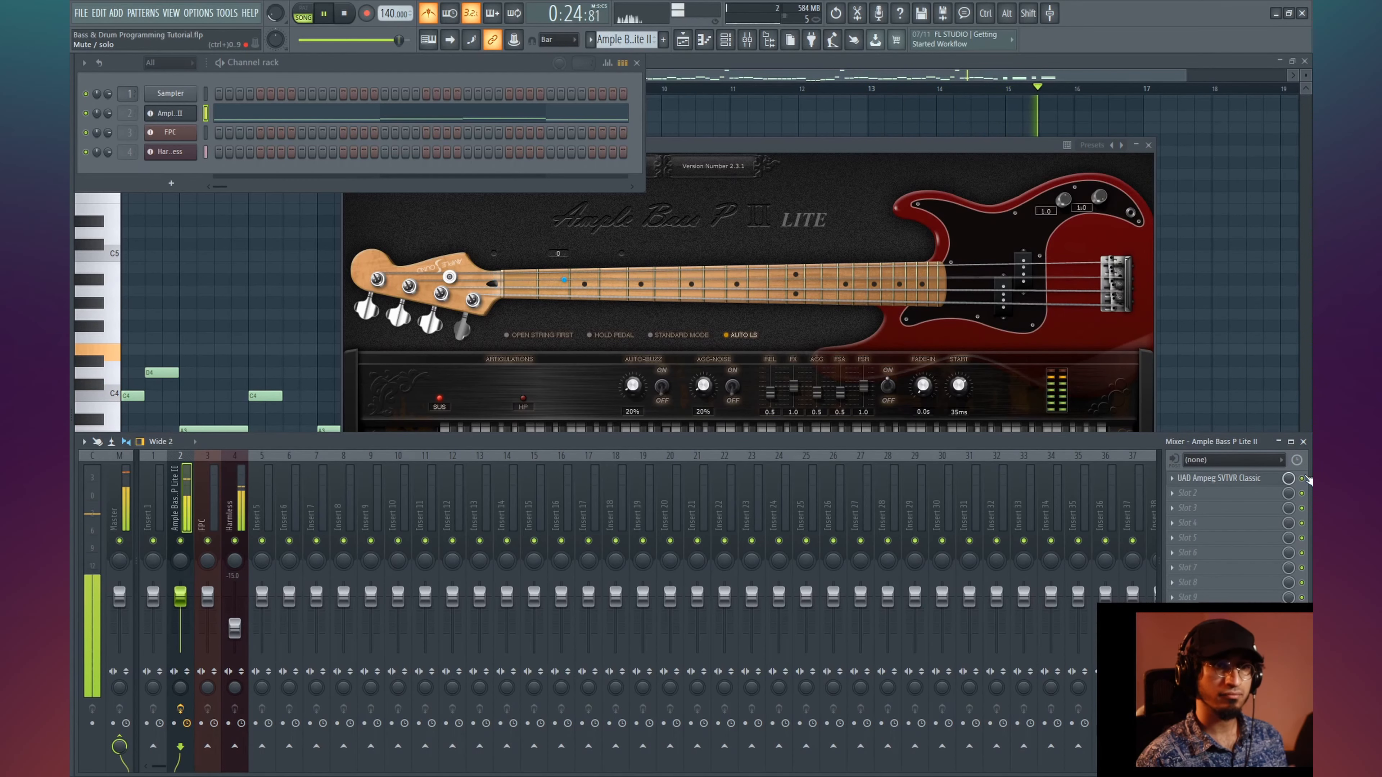
right_click(1243, 275)
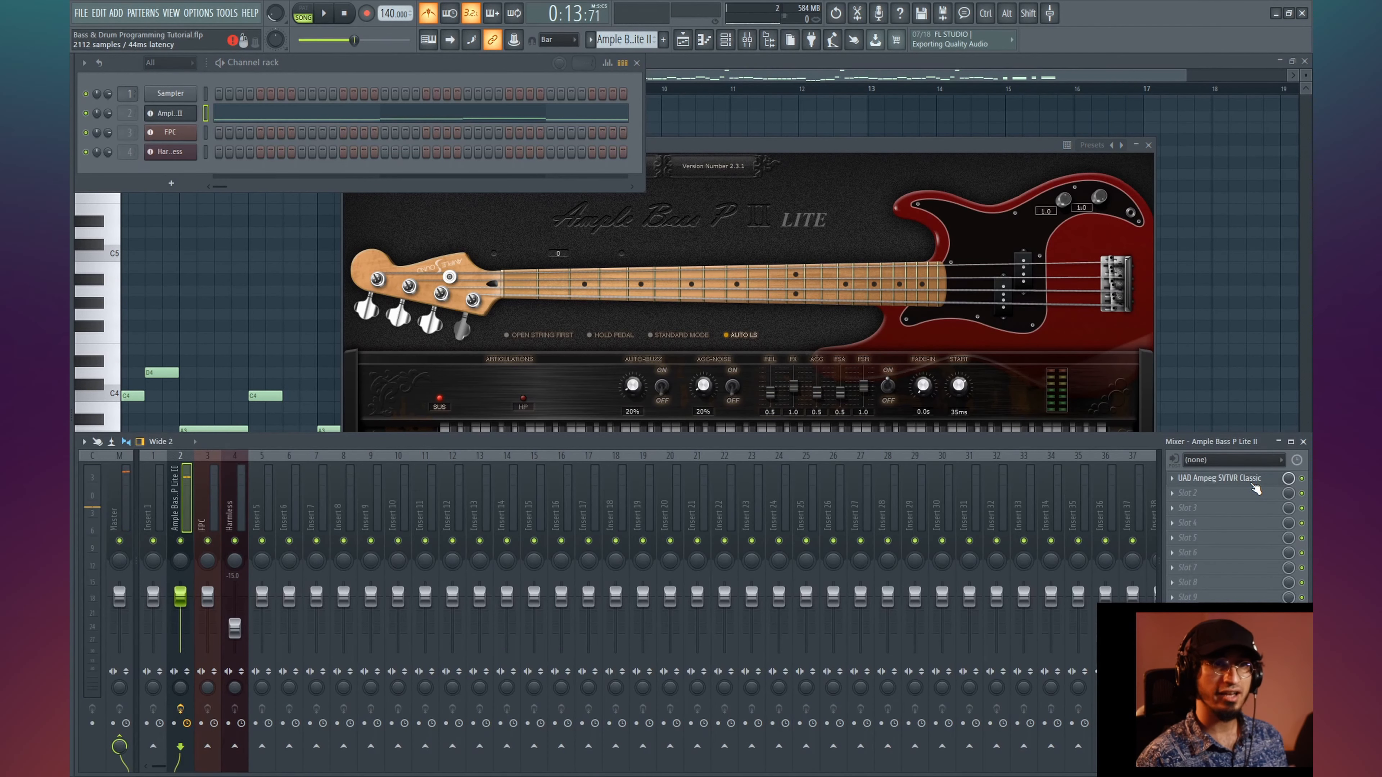
left_click(1253, 485)
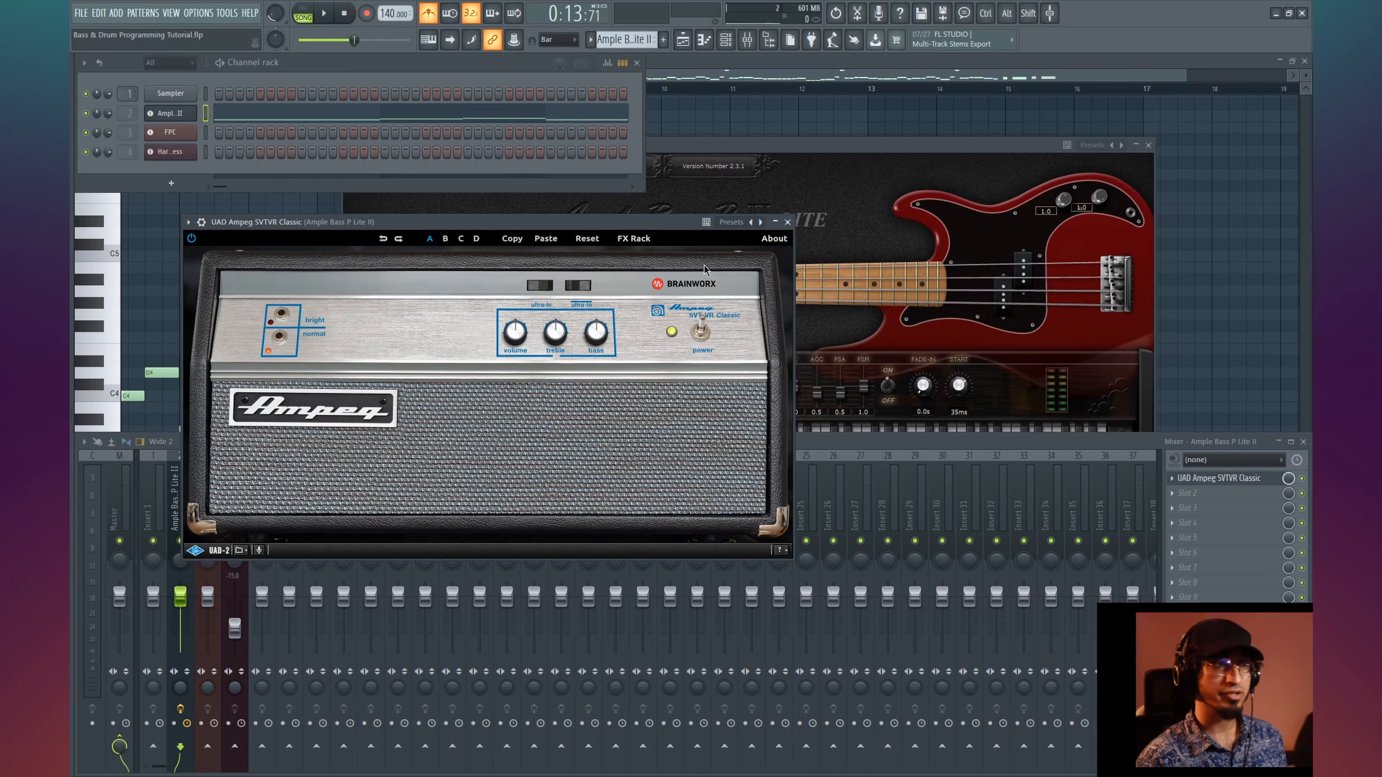
left_click(787, 222)
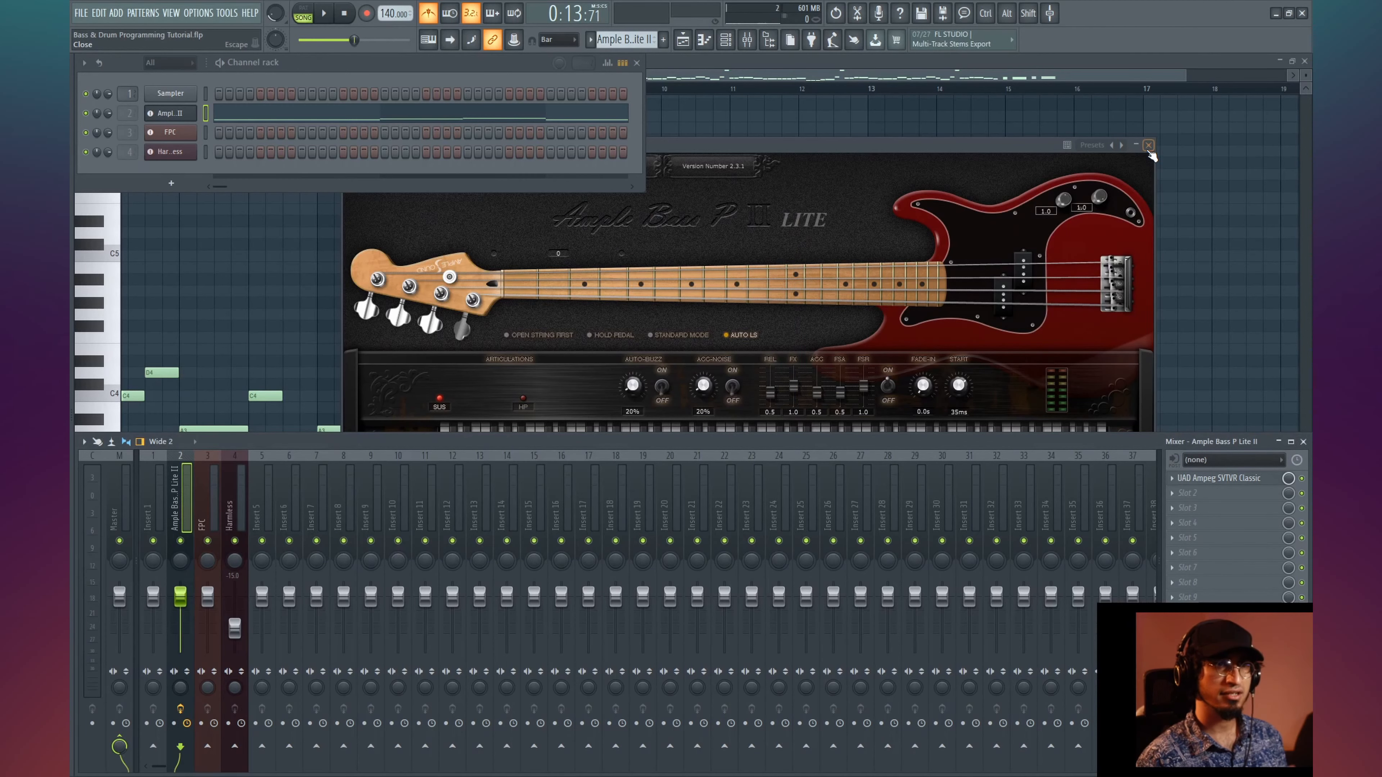
left_click(1148, 149)
left_click(1012, 175)
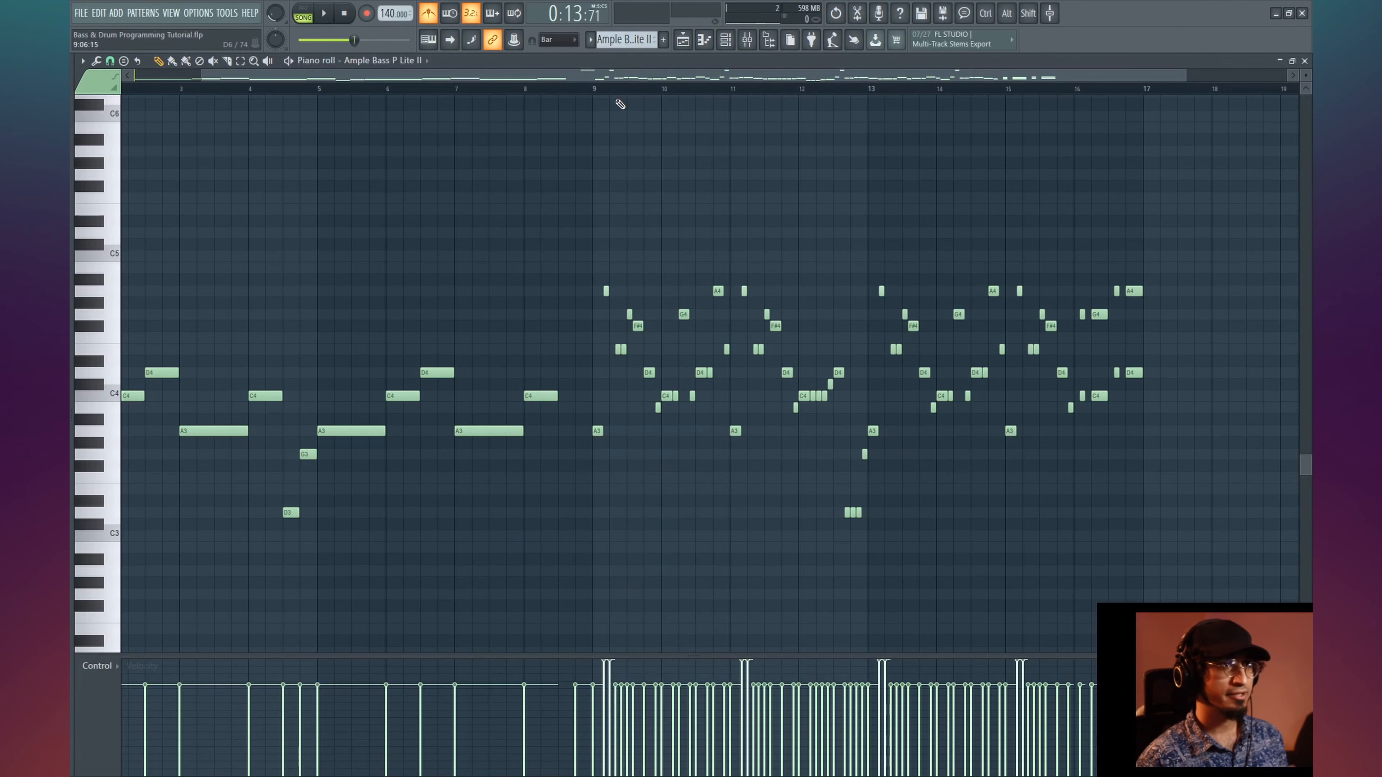
- Play the bass part from bar 9, turn off the metronome, and replay the section through bar 16
key("space")
scroll(639, 96, "down", 1)
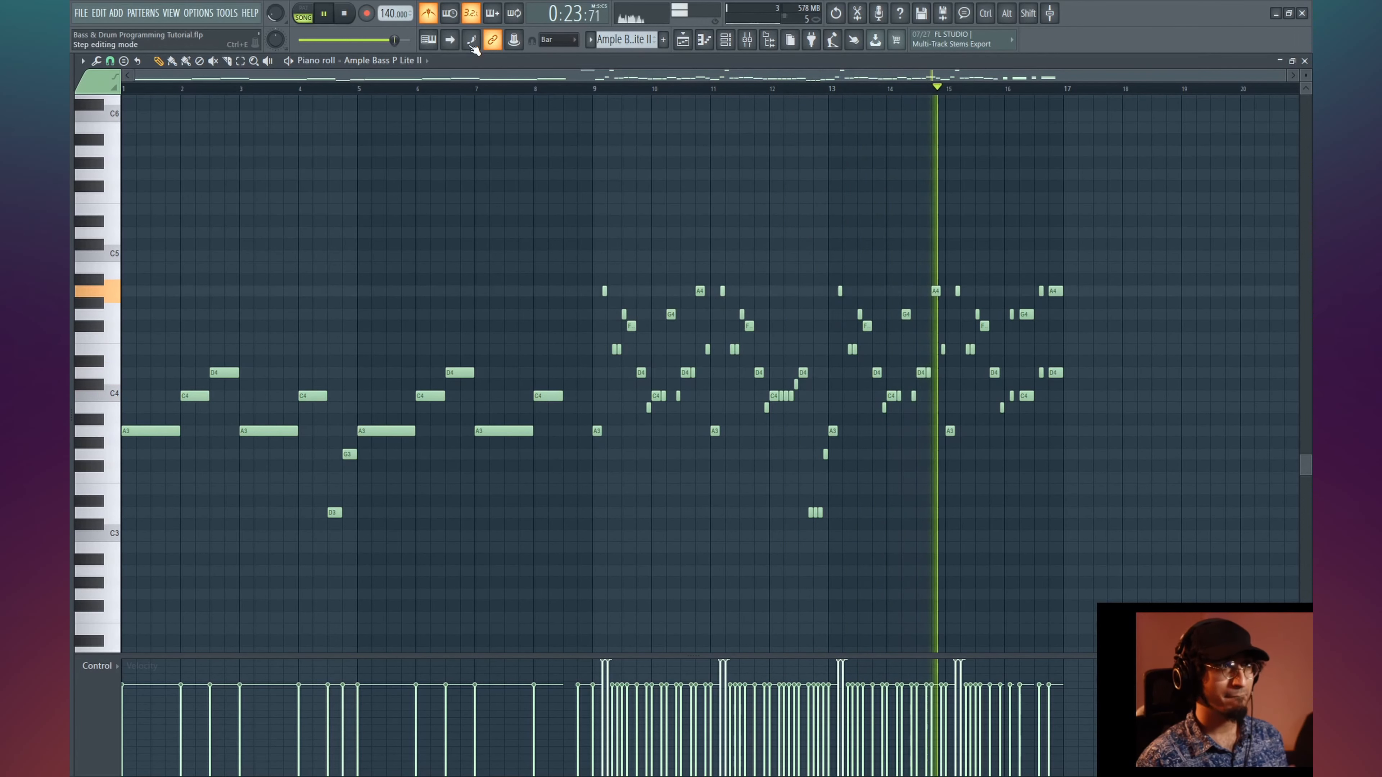
key("space")
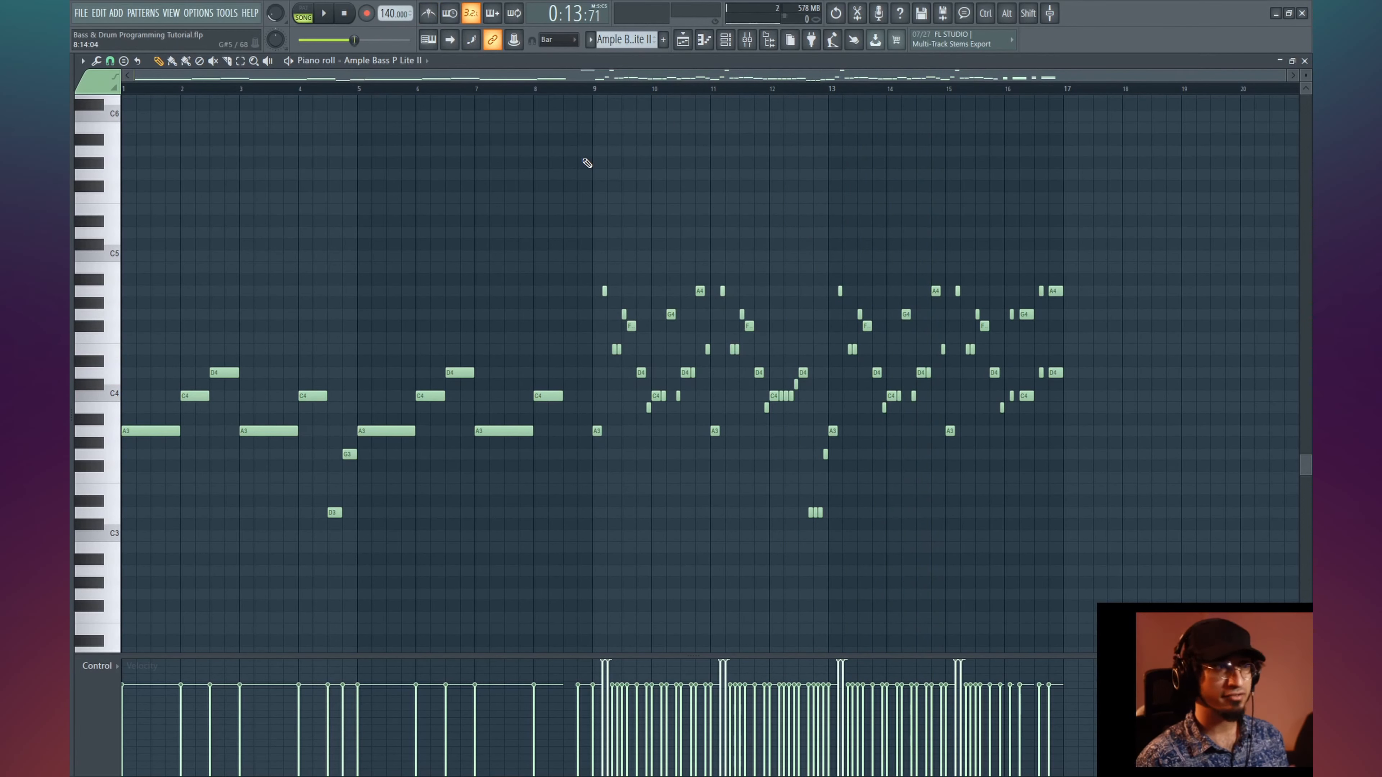
key("space")
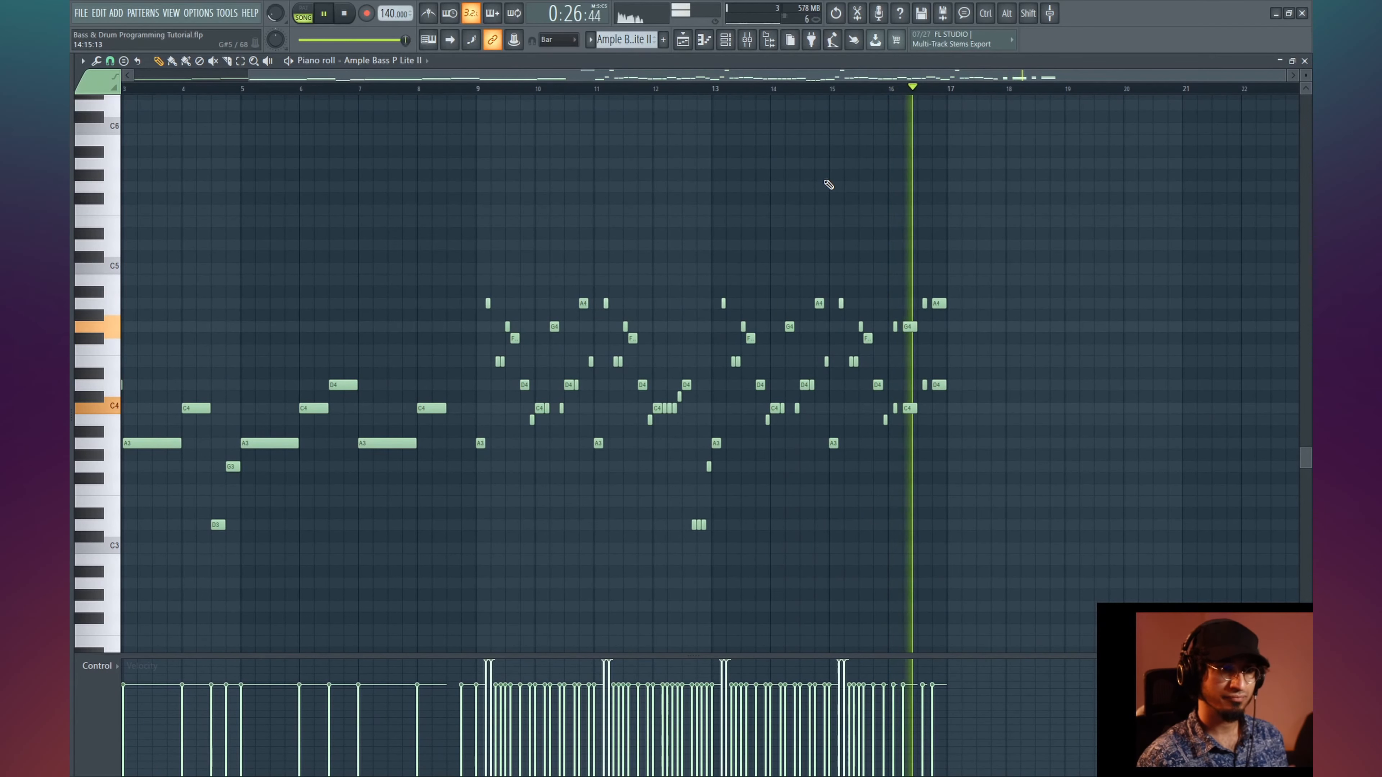
key("space")
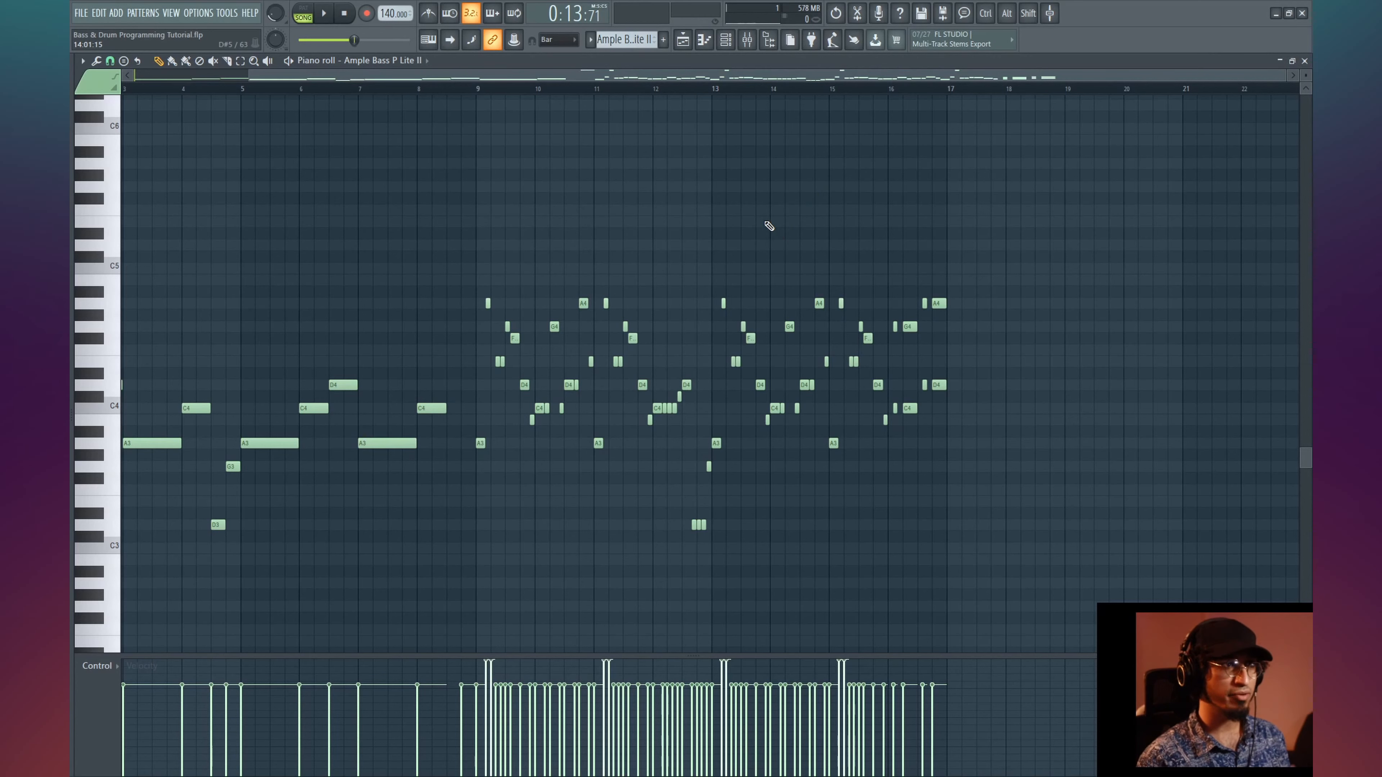
- In the Kiki_5.flp playlist, open the Game stuff #4 clip and examine its layered melody notes during playback
key("F6")
key("F5")
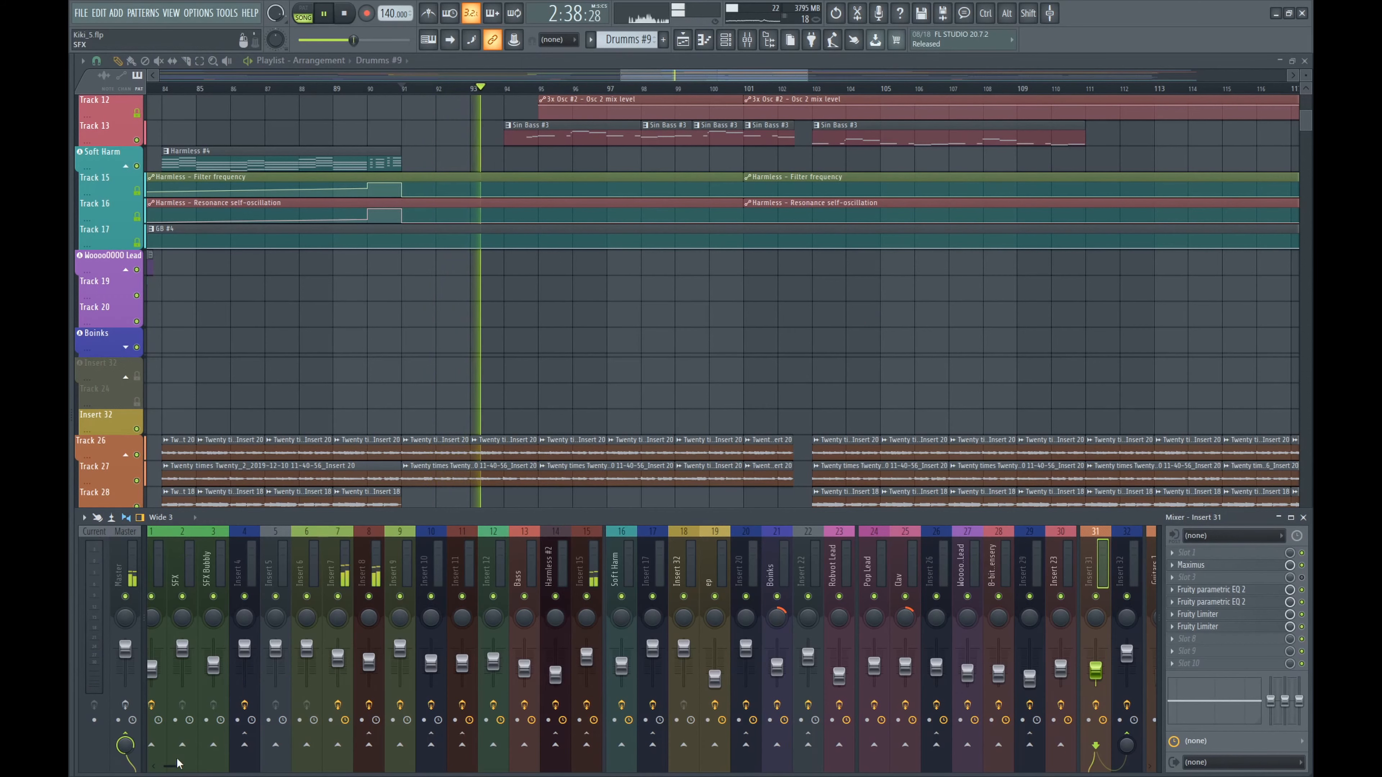
scroll(642, 389, "up", 6)
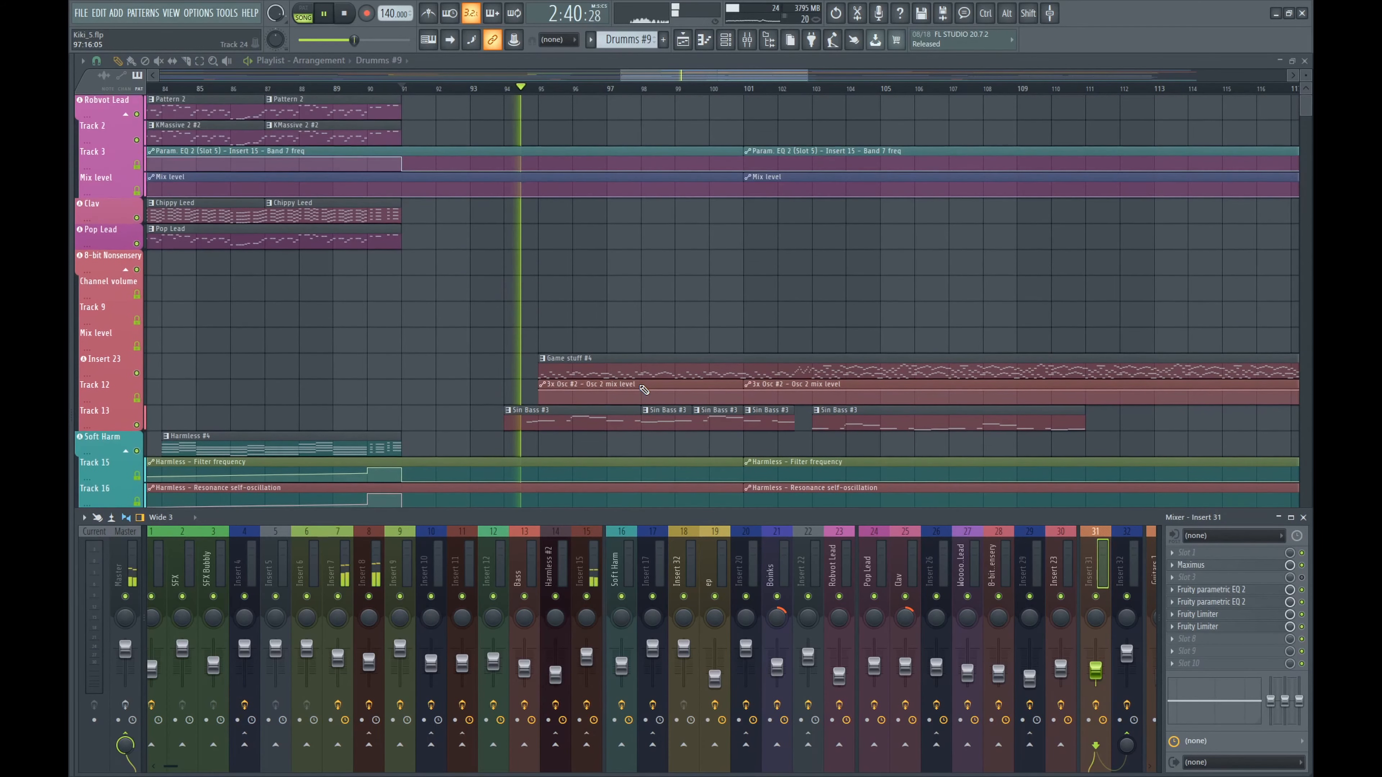
double_click(552, 375)
scroll(555, 383, "up", 6)
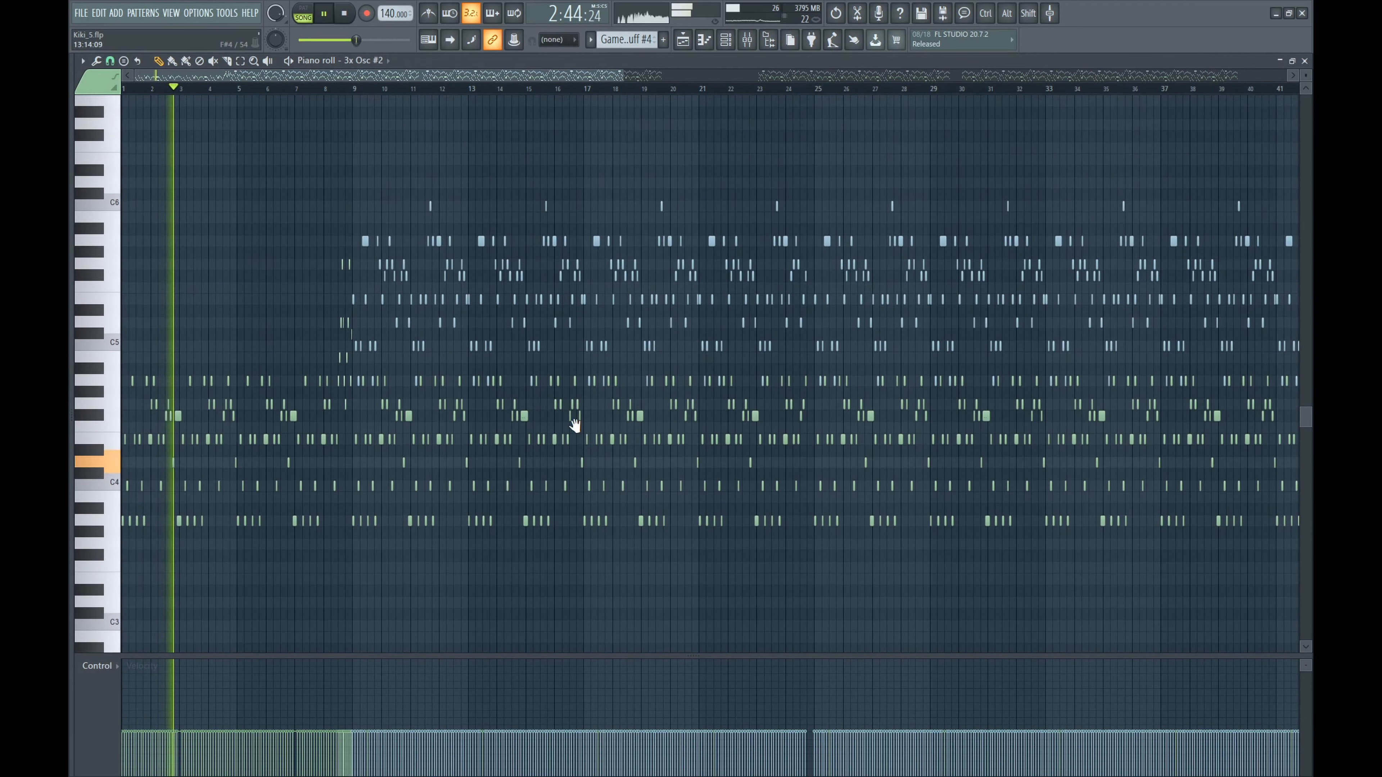
scroll(218, 92, "up", 3)
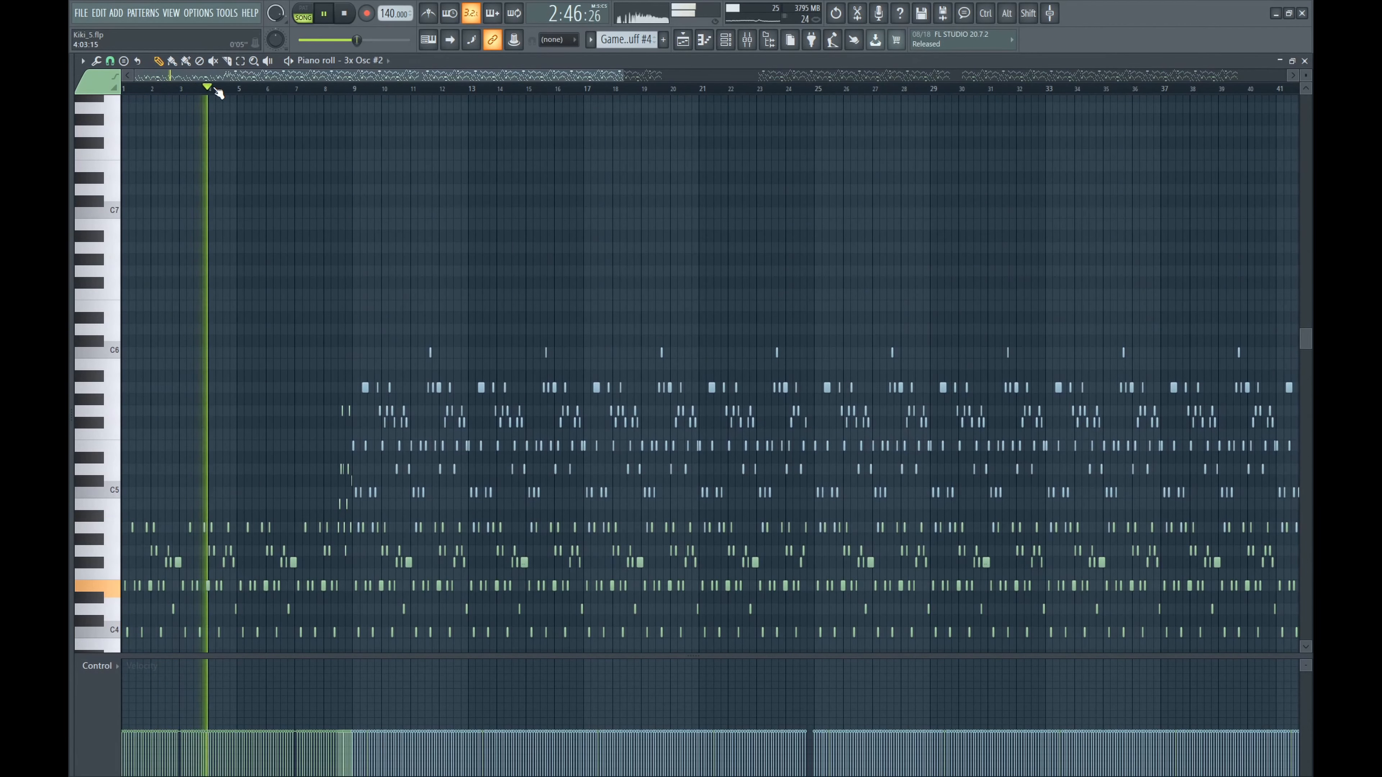
scroll(253, 253, "up", 5)
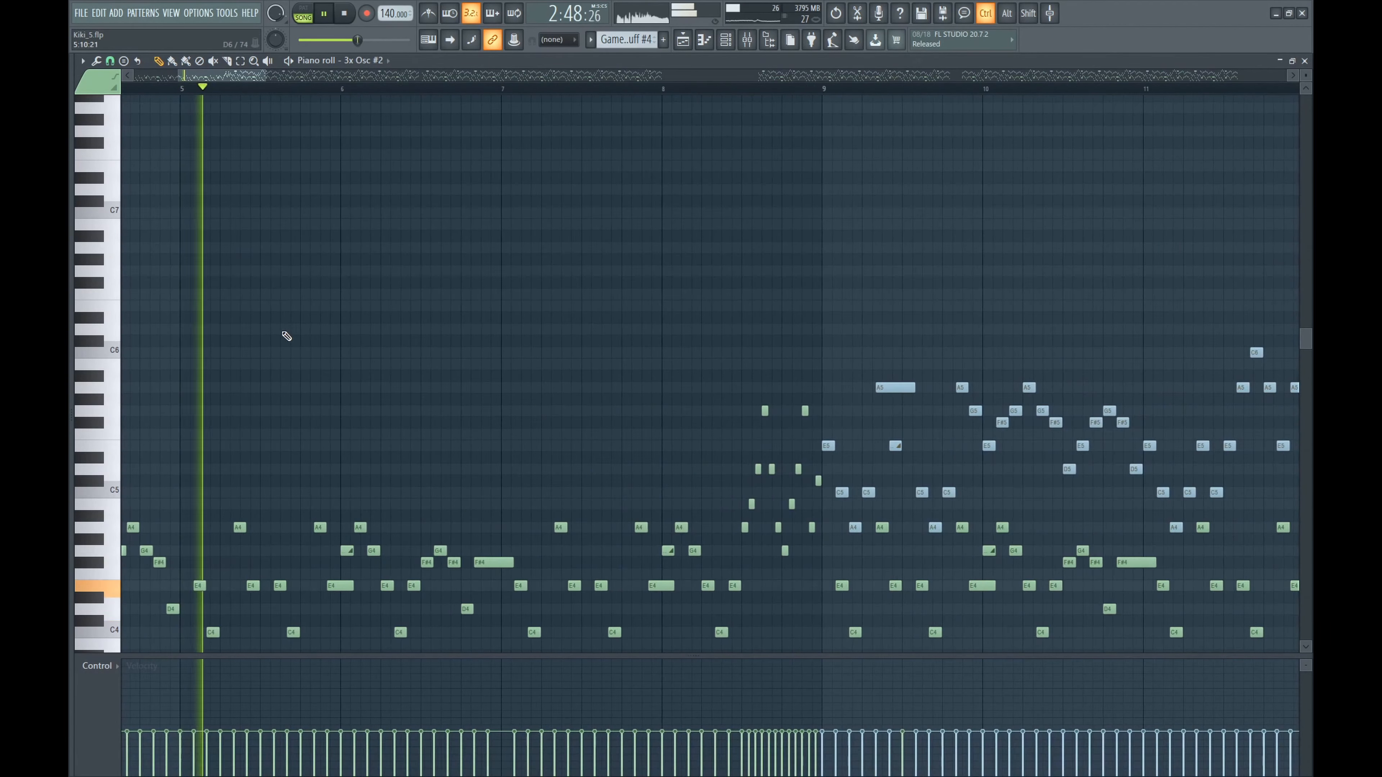
scroll(291, 348, "down", 2)
scroll(473, 369, "down", 1)
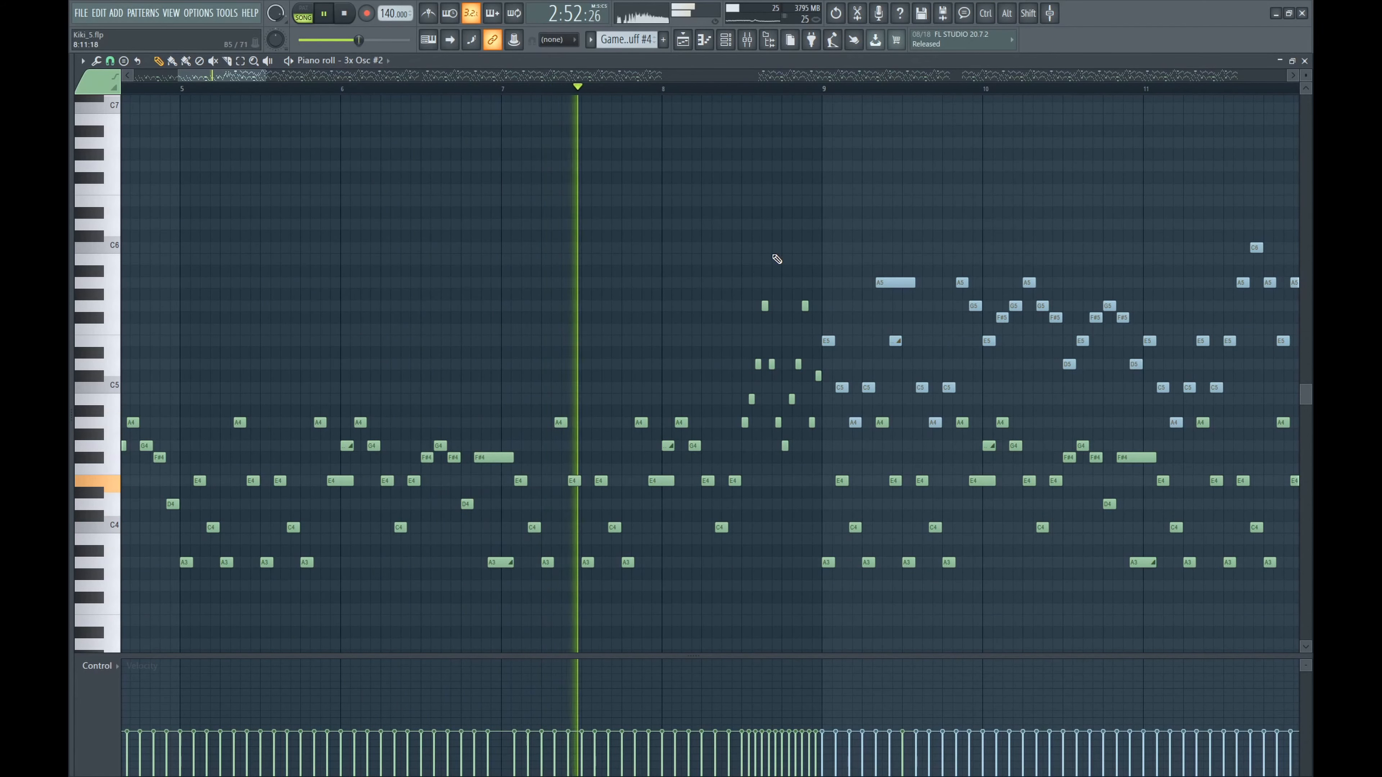
scroll(830, 241, "up", 1)
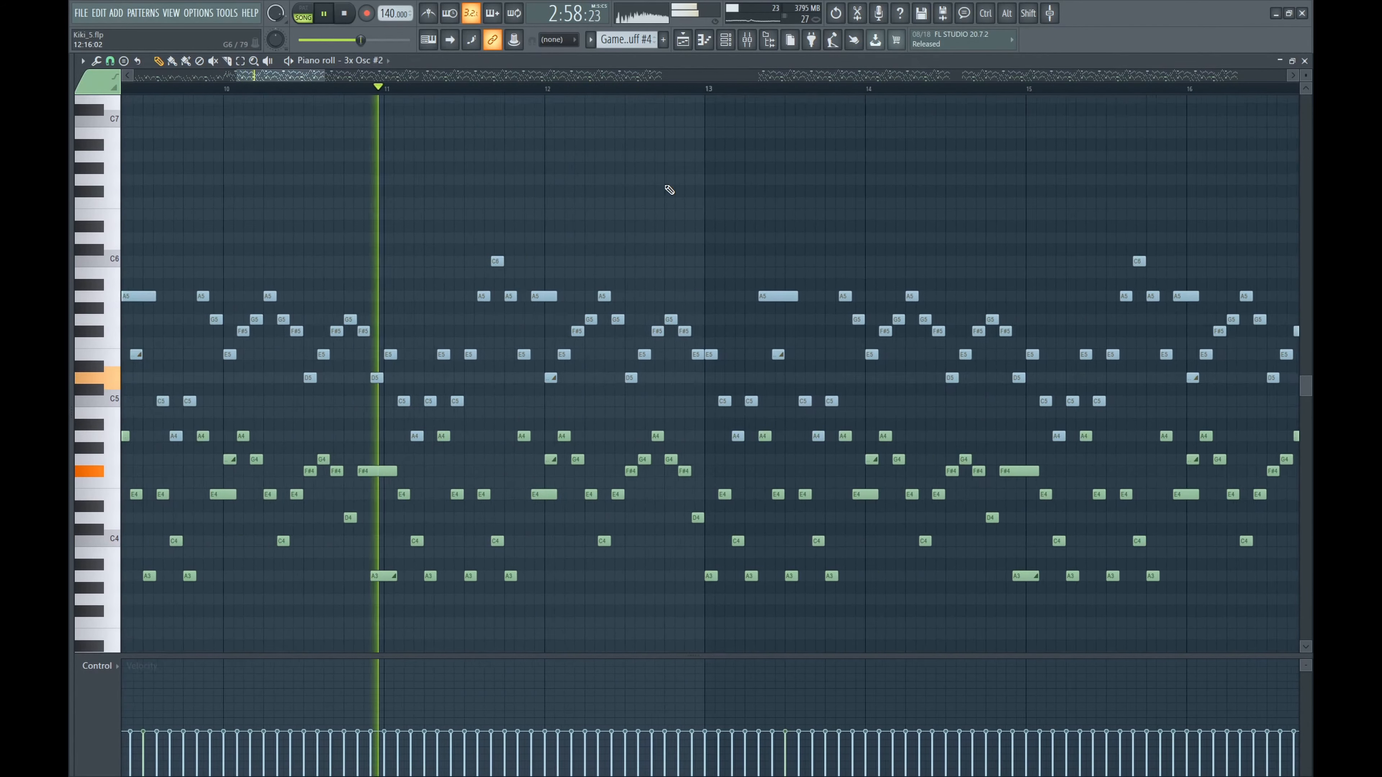
- Return to the playlist, open the Bass #4 clip on Track 36, and follow its notes and velocities during playback
key("F9")
key("F5")
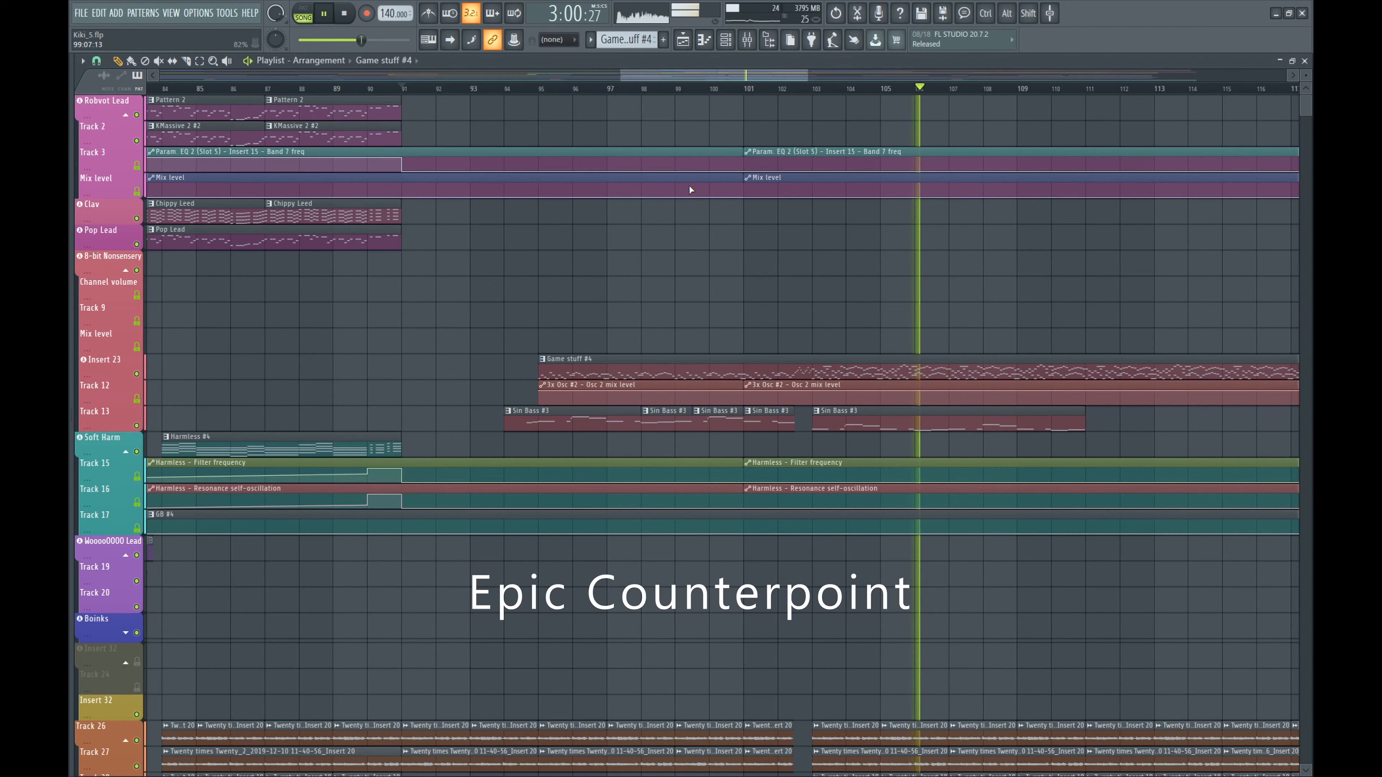
scroll(777, 309, "down", 10)
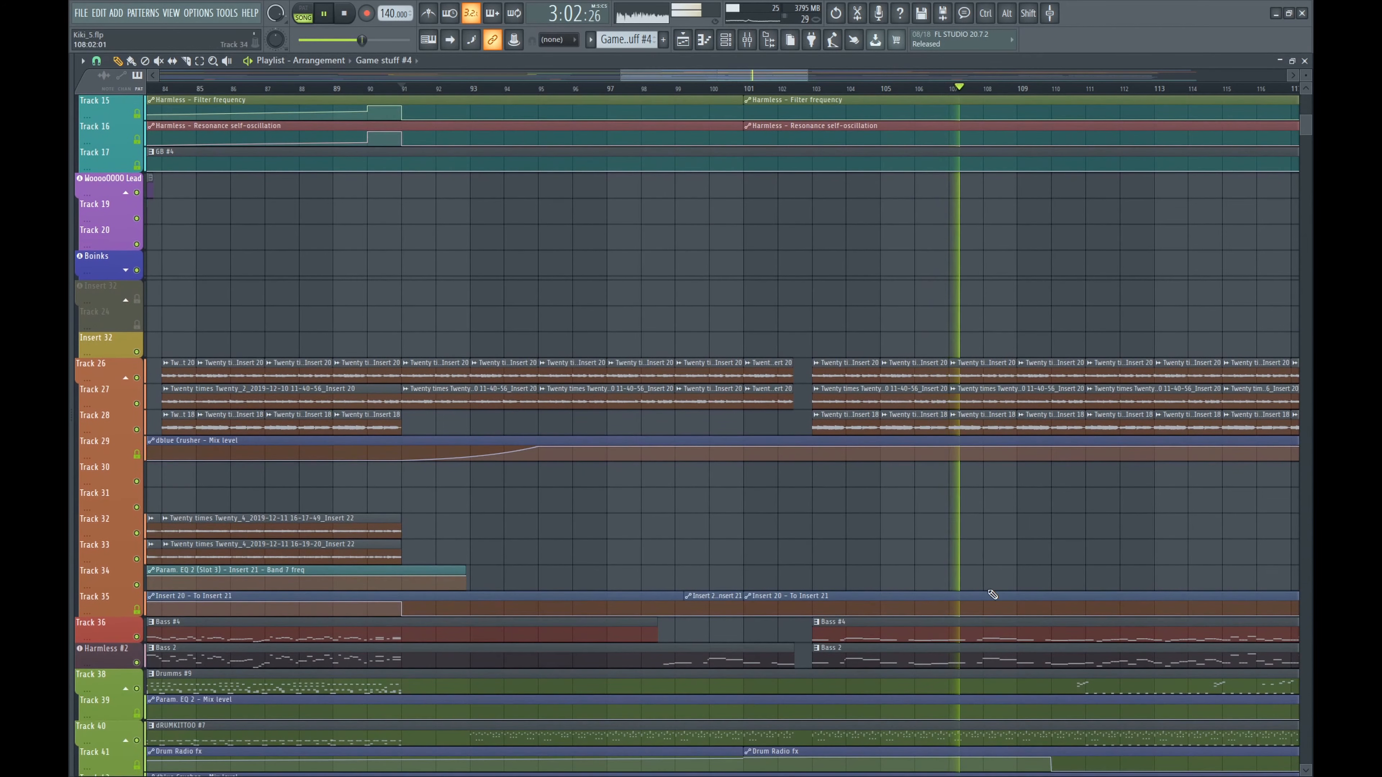
double_click(1018, 633)
scroll(873, 494, "down", 4)
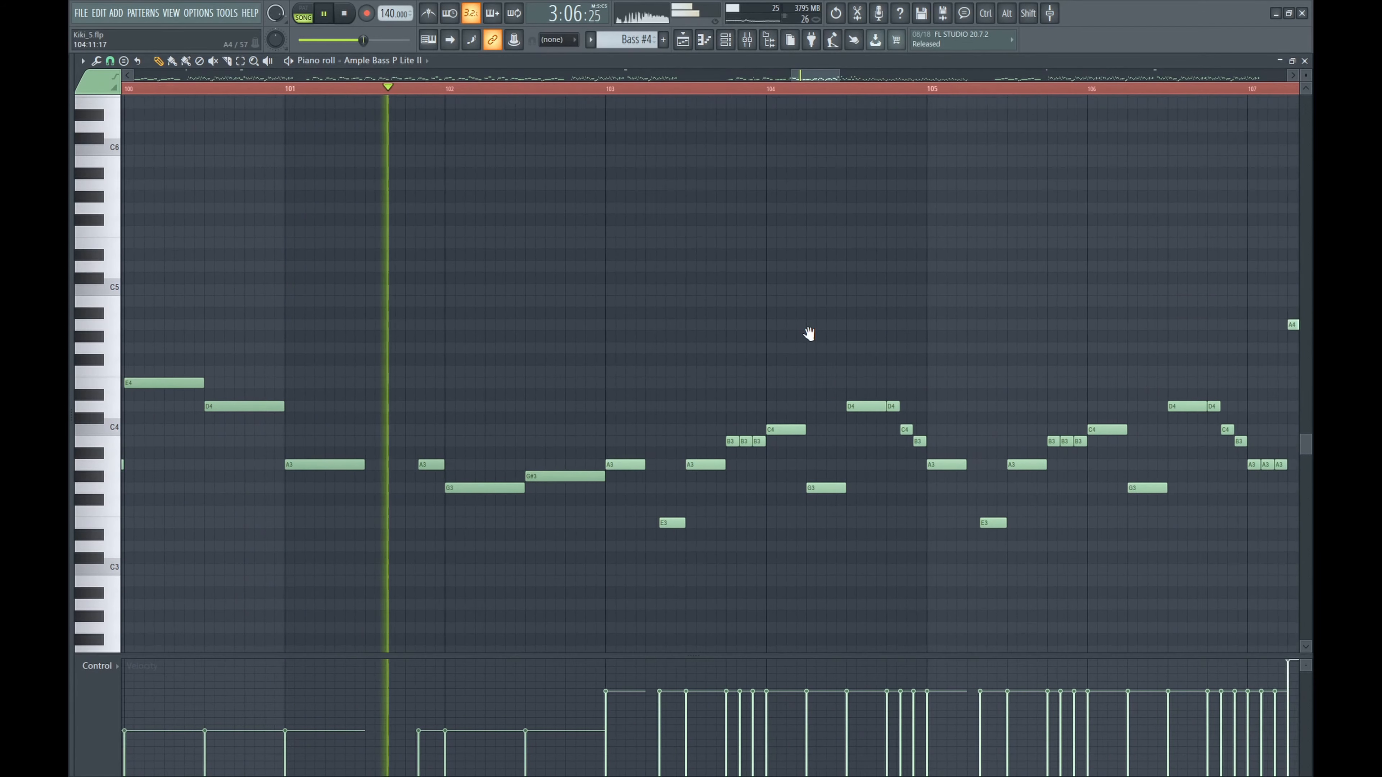
left_click_drag(809, 334, 703, 353)
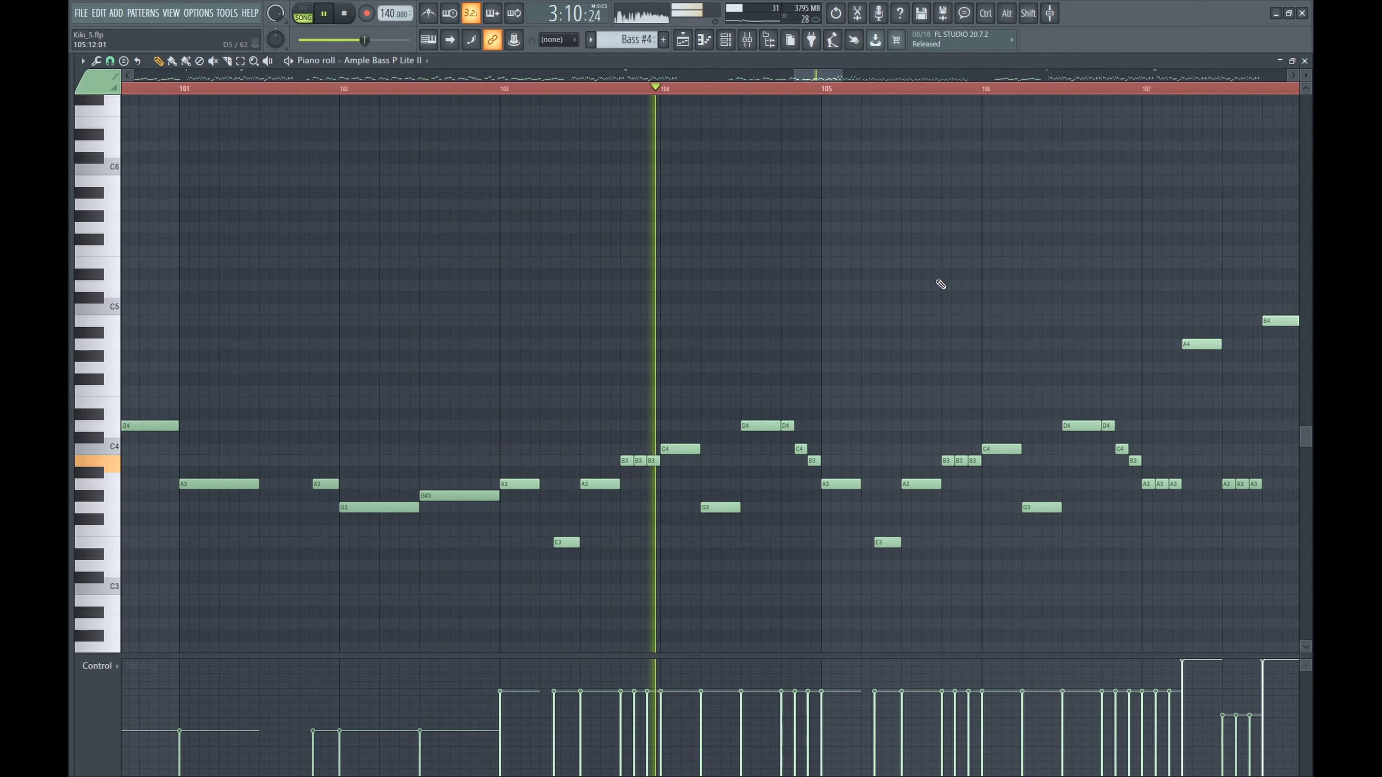
left_click_drag(941, 284, 769, 299)
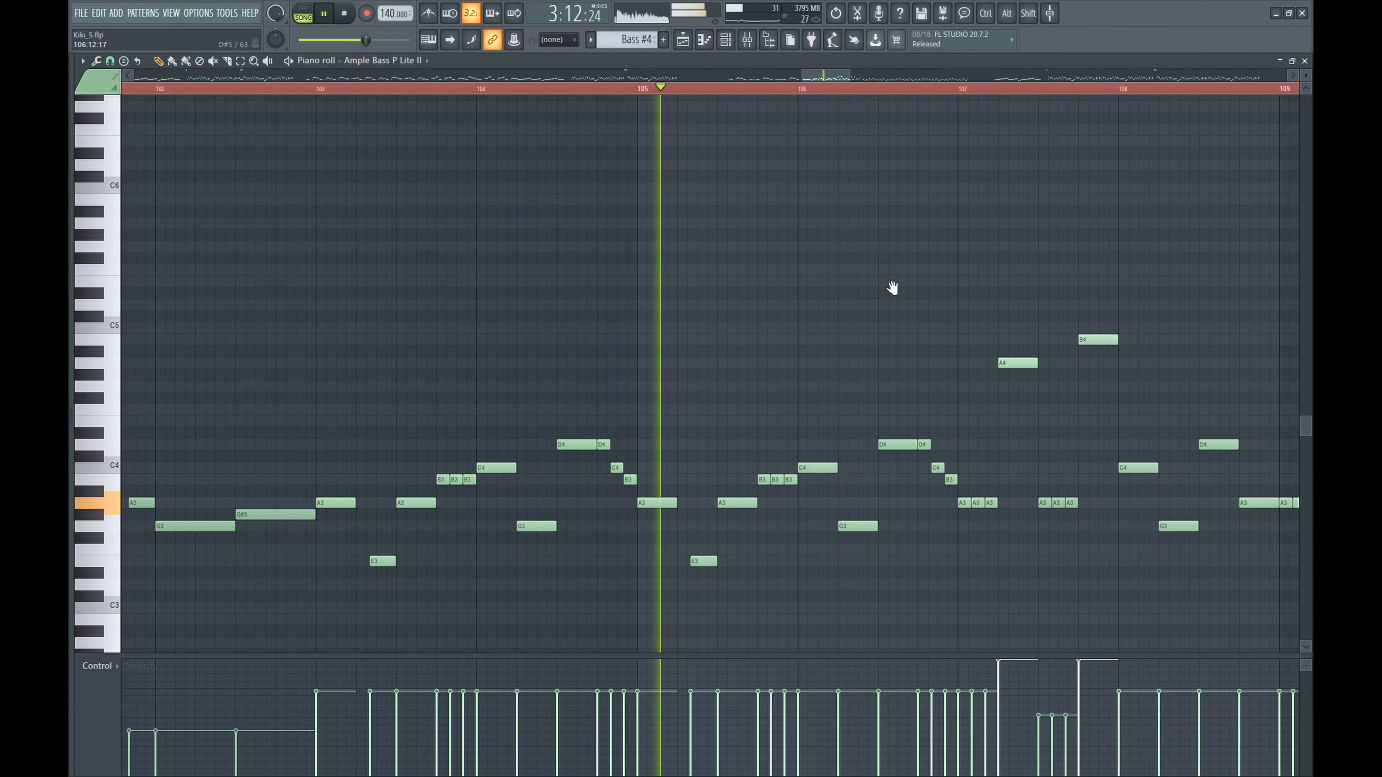
left_click_drag(893, 287, 737, 300)
left_click_drag(883, 293, 697, 305)
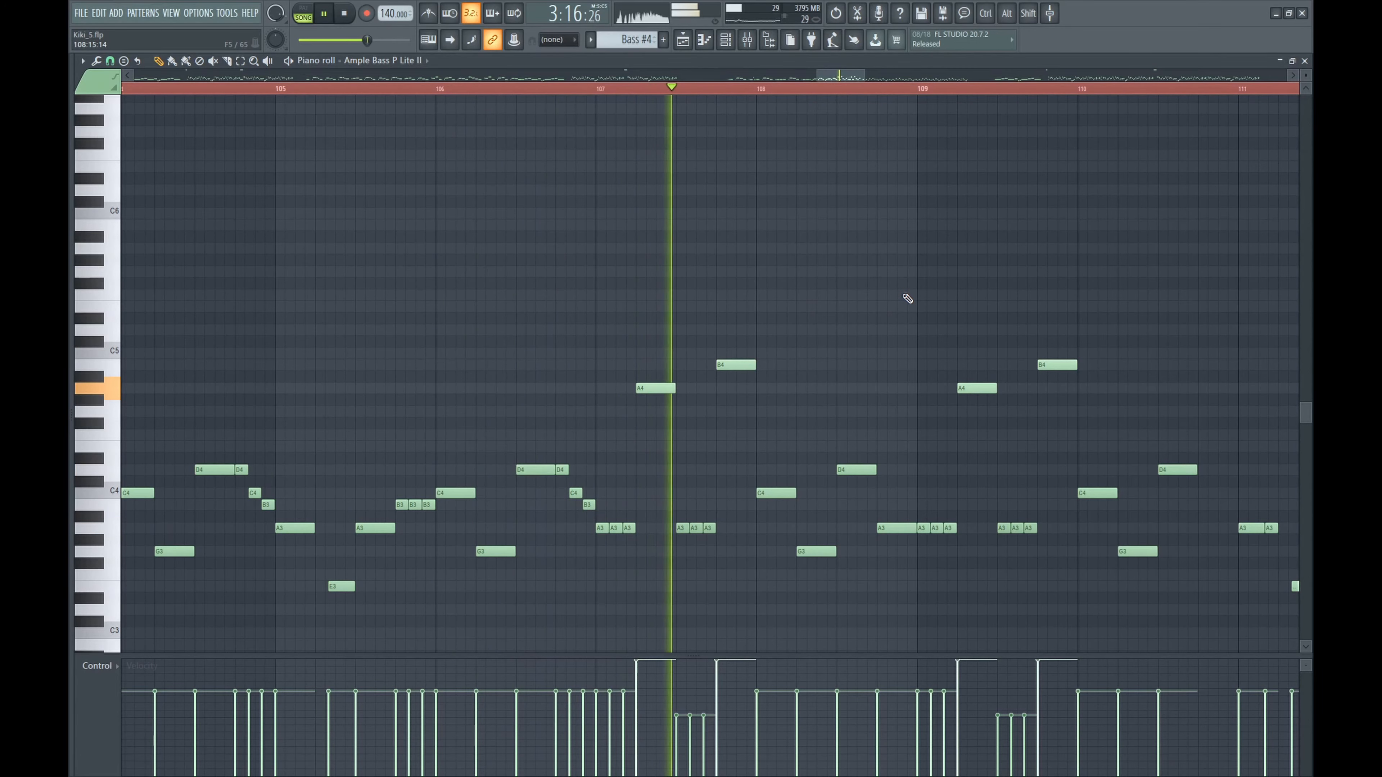
left_click_drag(907, 298, 703, 333)
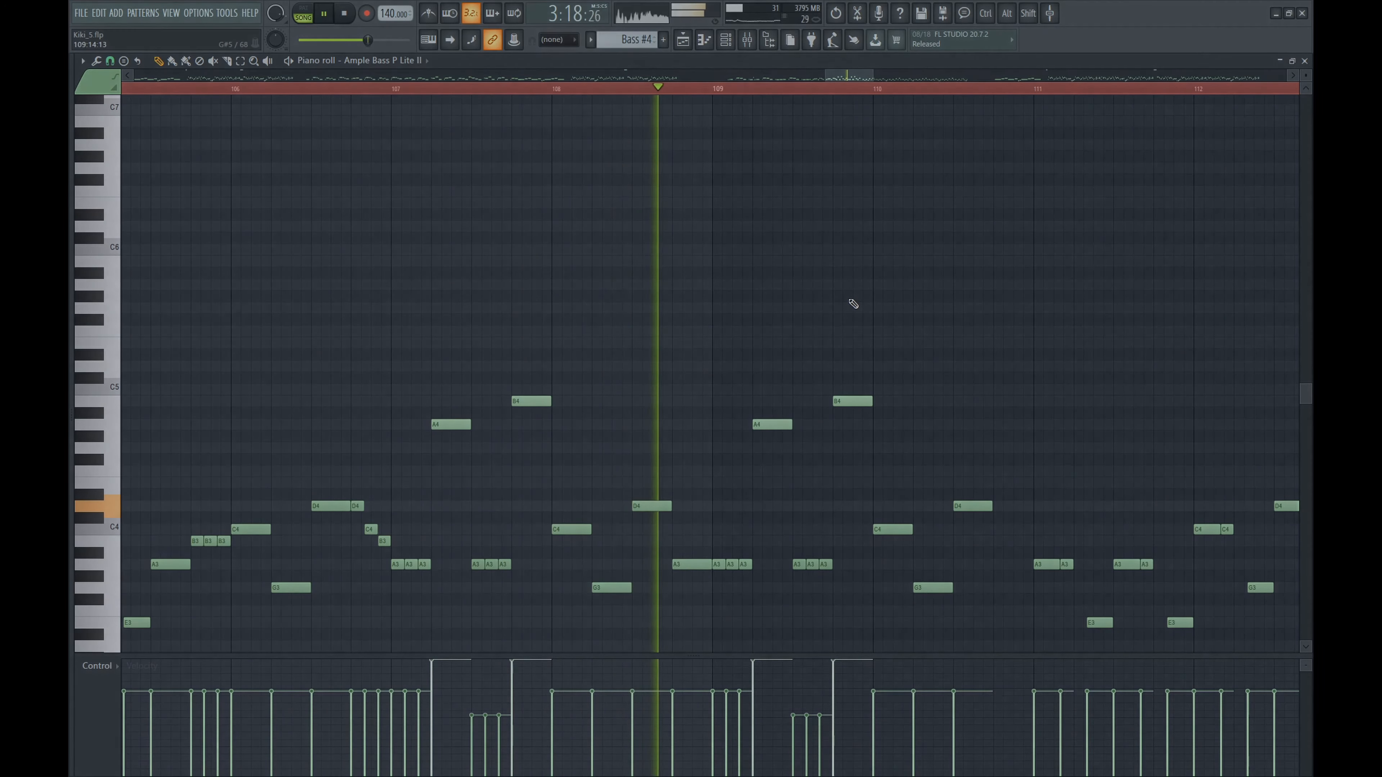
left_click_drag(947, 299, 731, 286)
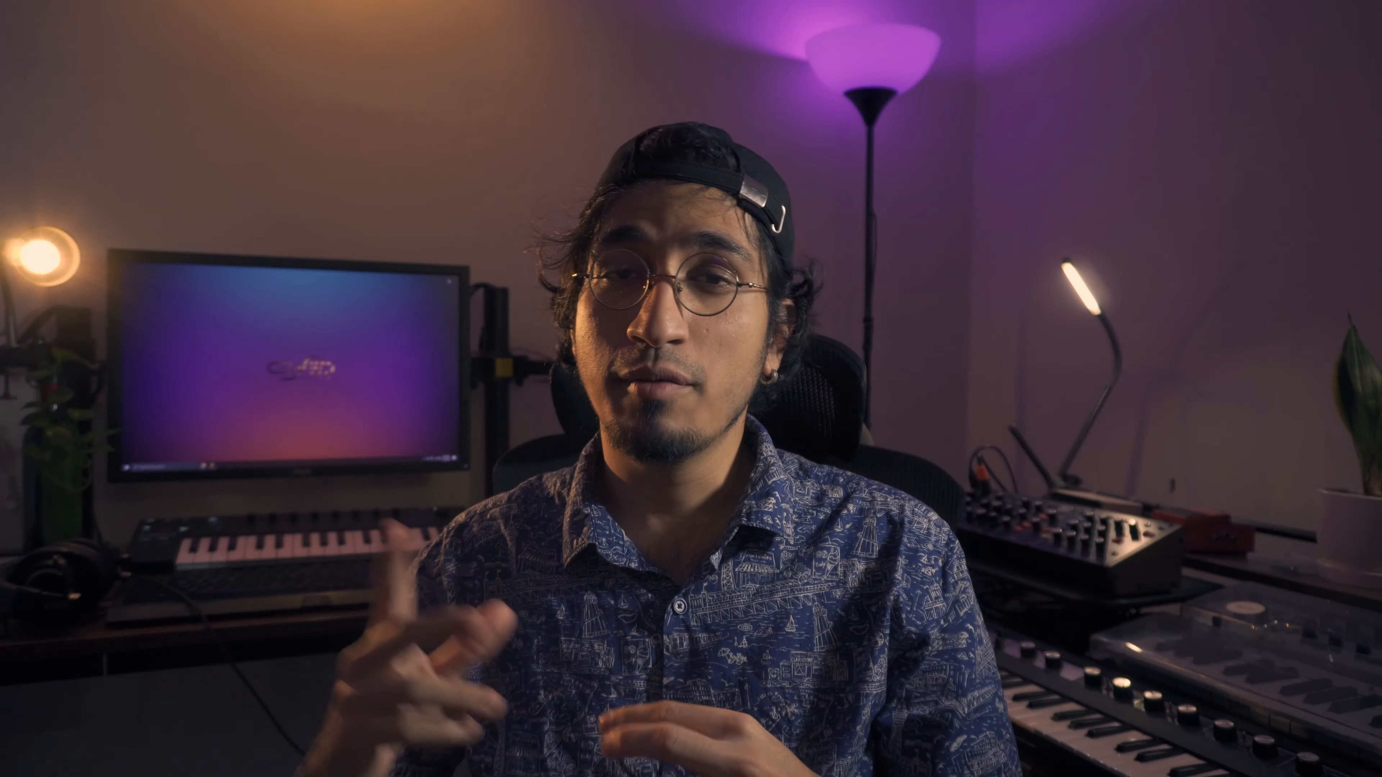